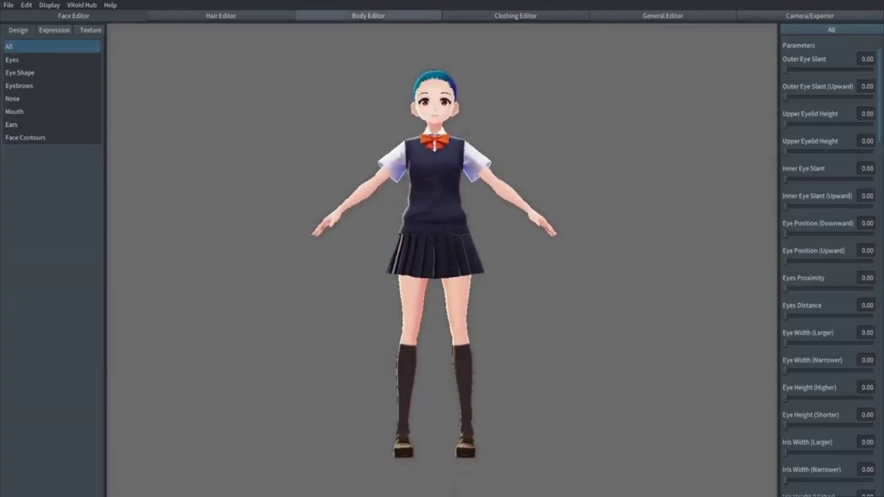
# Review head, shoulder and arm proportions in the Body Editor and make the fingers smaller.
pyautogui.click(369, 16)
pyautogui.click(12, 73)
pyautogui.click(20, 85)
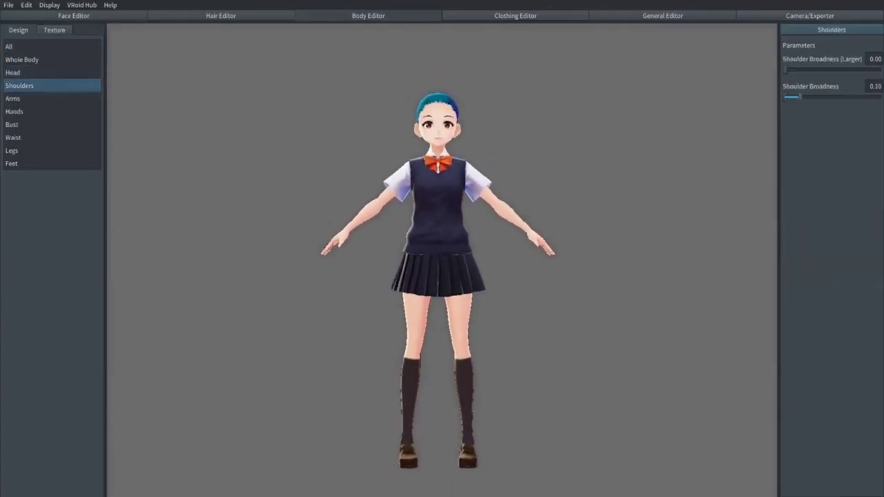
pyautogui.click(13, 98)
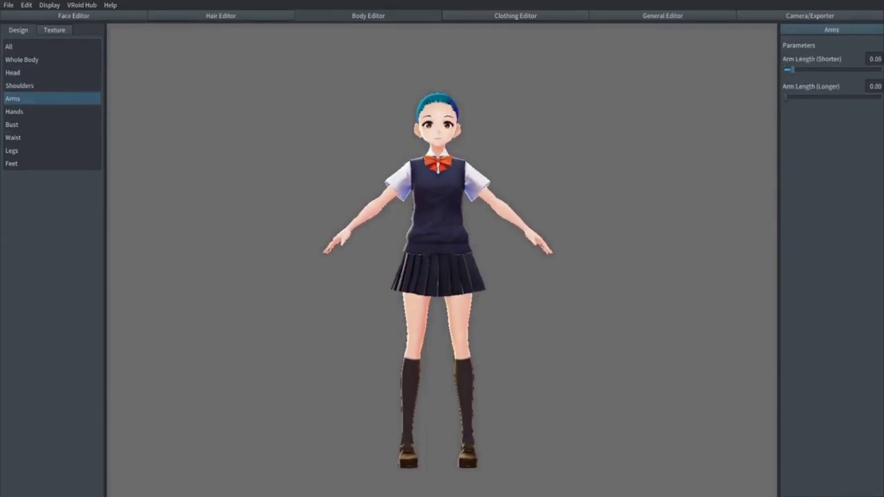
pyautogui.click(14, 111)
pyautogui.moveTo(786, 124); pyautogui.dragTo(803, 124)
# Make the feet smaller and review the leg, torso/hip and bust settings.
pyautogui.click(12, 151)
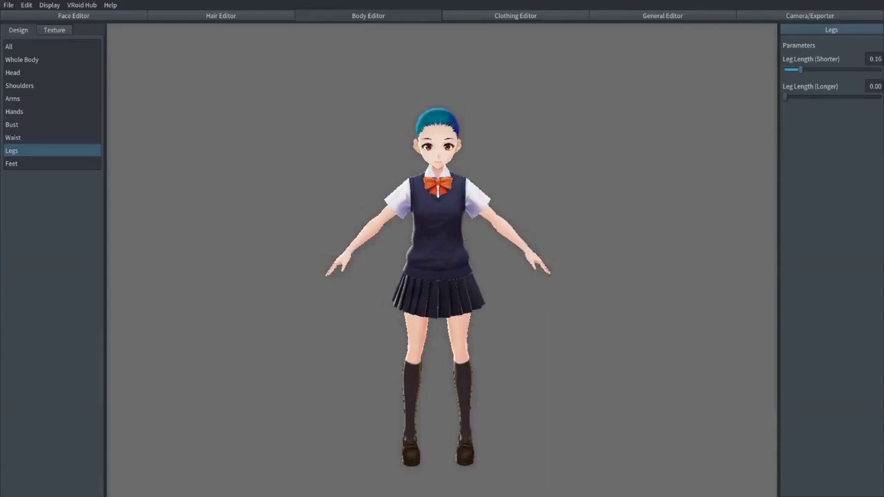
pyautogui.click(11, 164)
pyautogui.moveTo(785, 97); pyautogui.dragTo(829, 97)
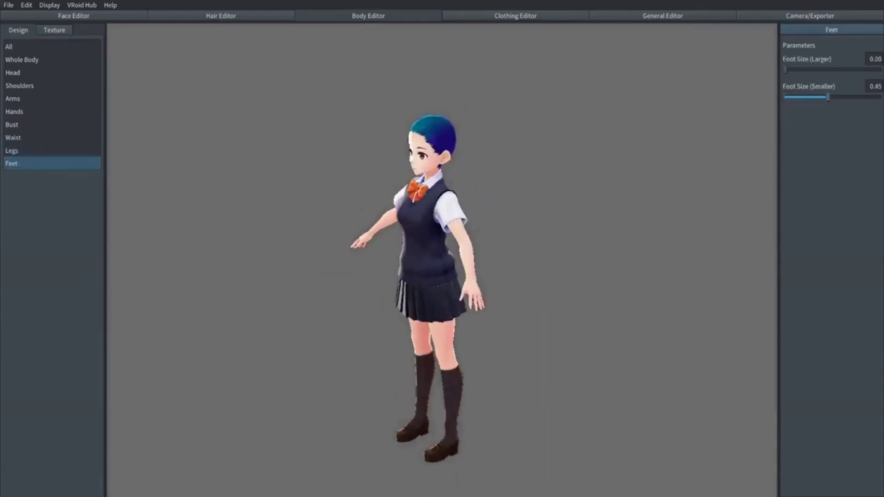
pyautogui.click(14, 138)
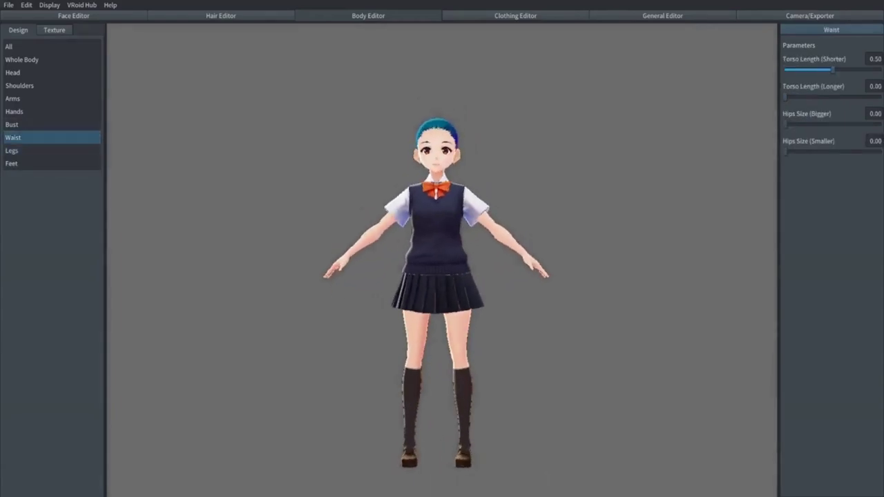
pyautogui.click(12, 124)
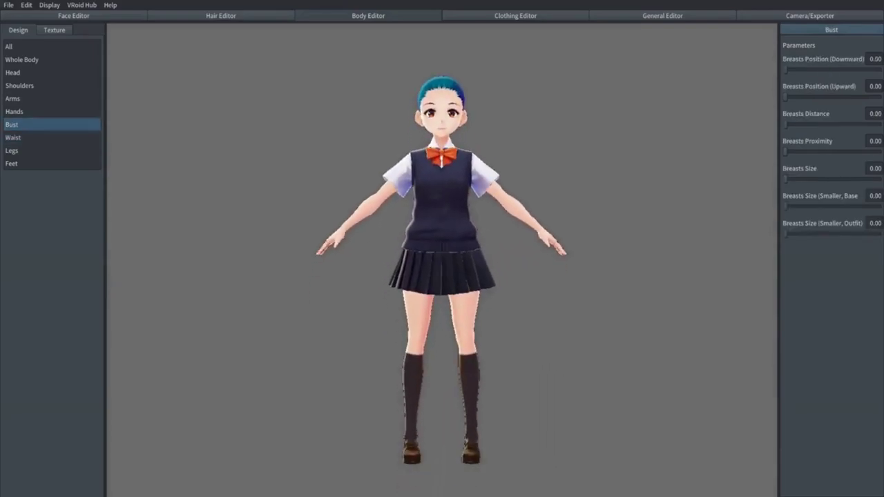
# Check the clothing settings, then revisit the torso/hips, hand size and bust sliders.
pyautogui.click(516, 15)
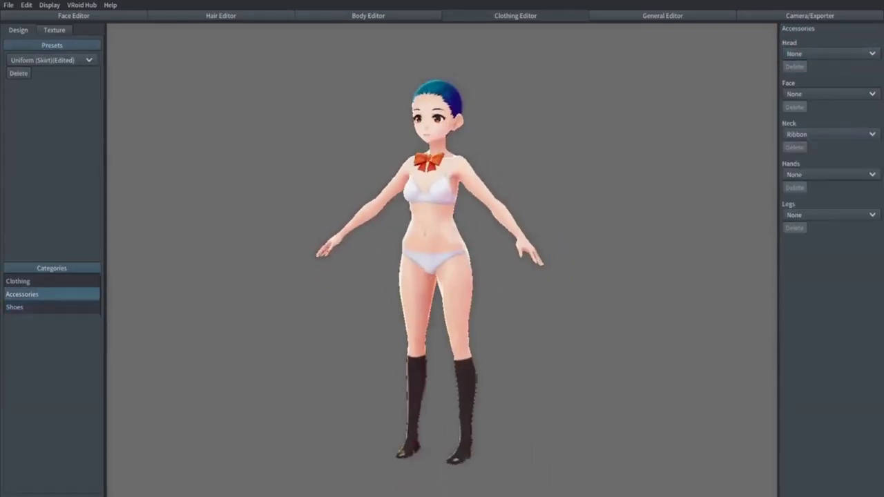
pyautogui.click(13, 138)
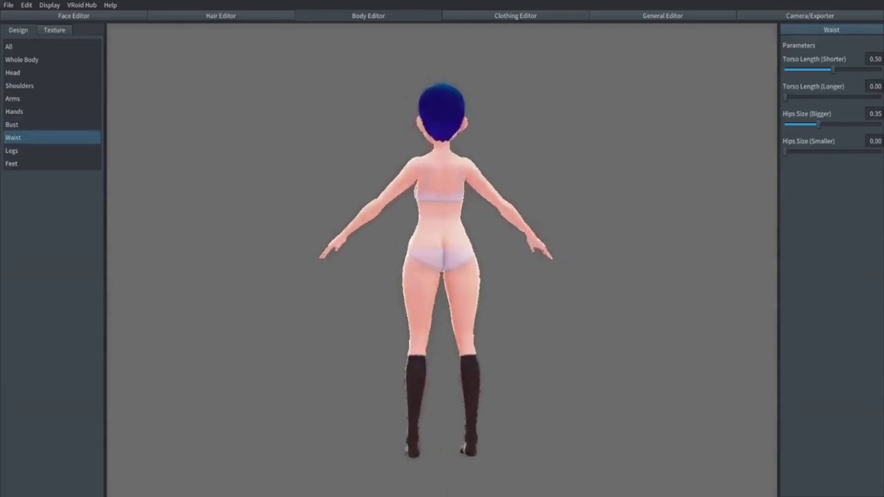
pyautogui.click(14, 111)
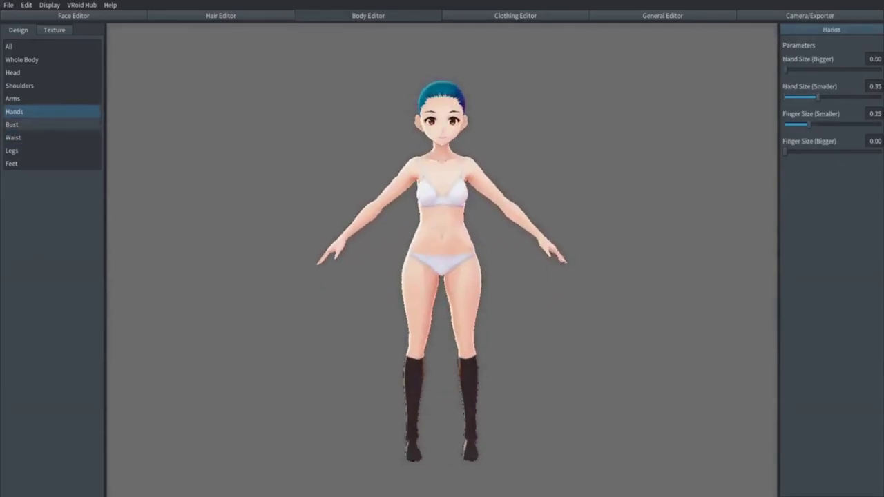
pyautogui.click(11, 125)
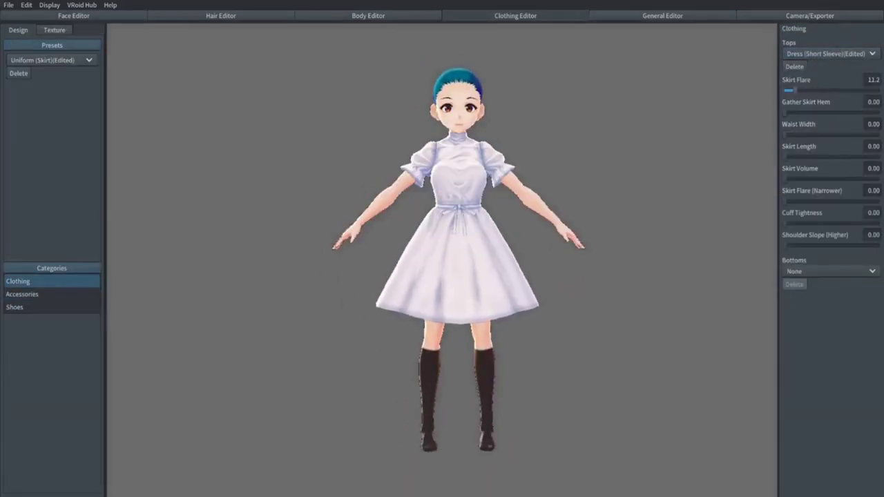
# Shorten Skirt Length step by step to -80 and choose the Uniform Skirt as bottoms.
pyautogui.write('-10')
pyautogui.press('Return')
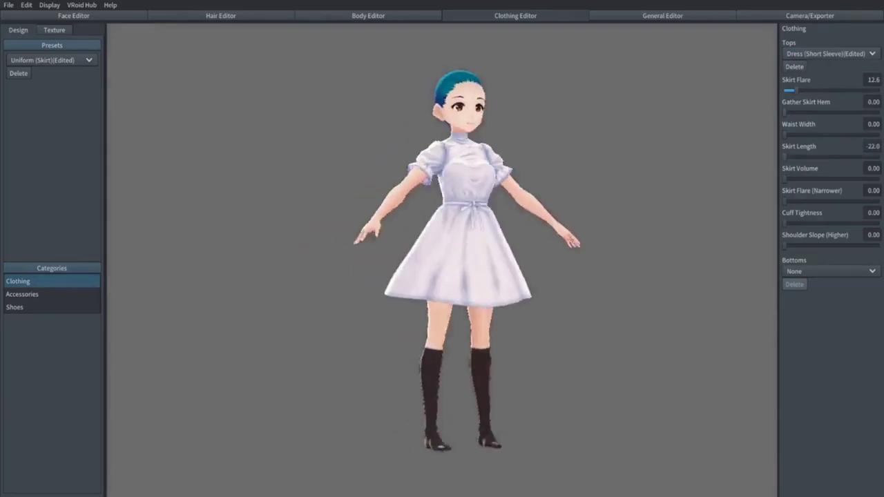
pyautogui.click(872, 146)
pyautogui.write('-40')
pyautogui.press('Return')
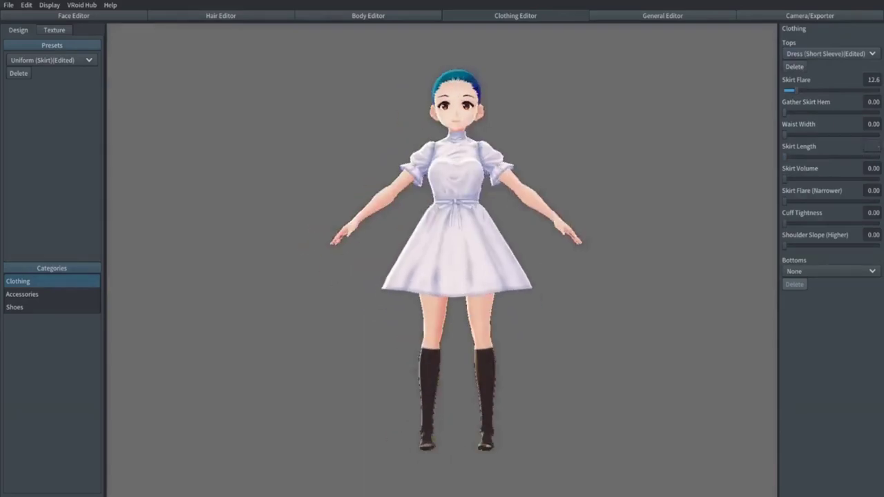
pyautogui.write('-80')
pyautogui.press('Return')
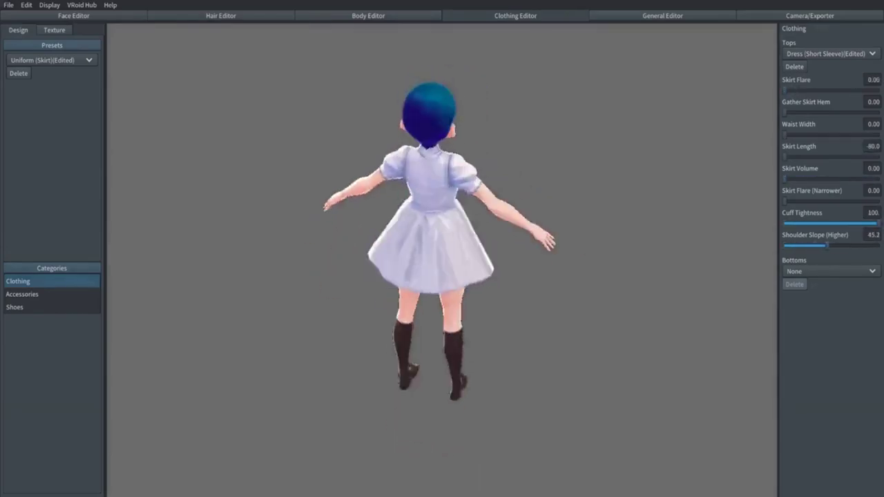
pyautogui.click(829, 271)
pyautogui.click(808, 294)
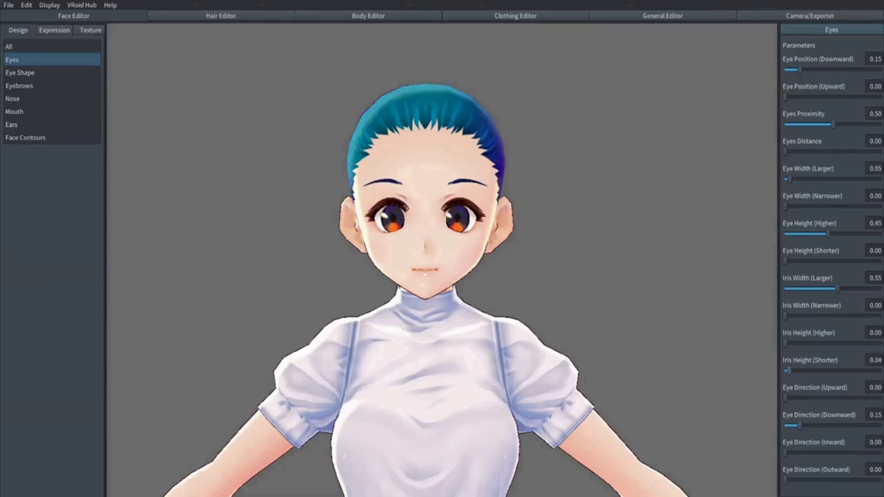
# Review the eye shape, eyebrow and nose settings, and widen the mouth.
pyautogui.scroll(-2, 442, 276)
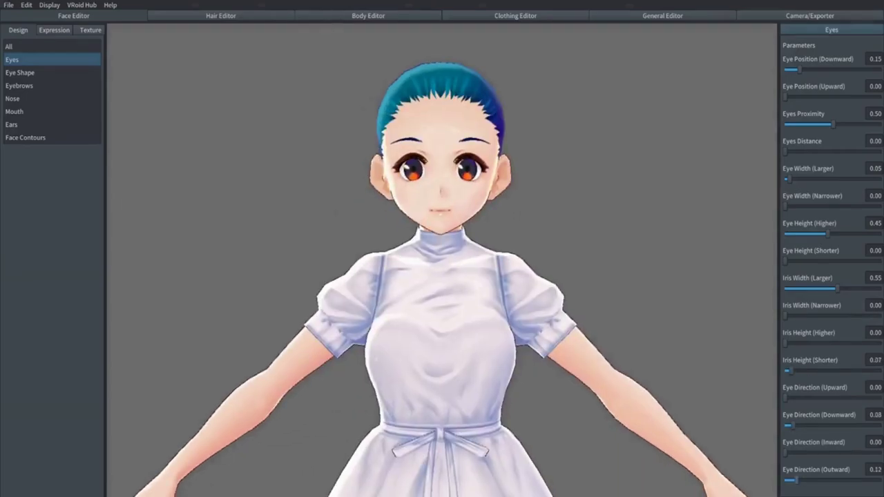
pyautogui.scroll(2, 442, 262)
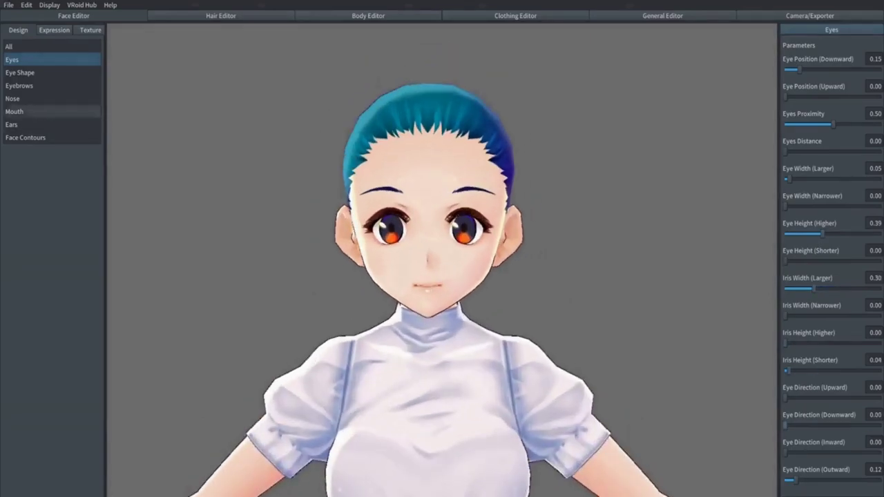
pyautogui.click(20, 72)
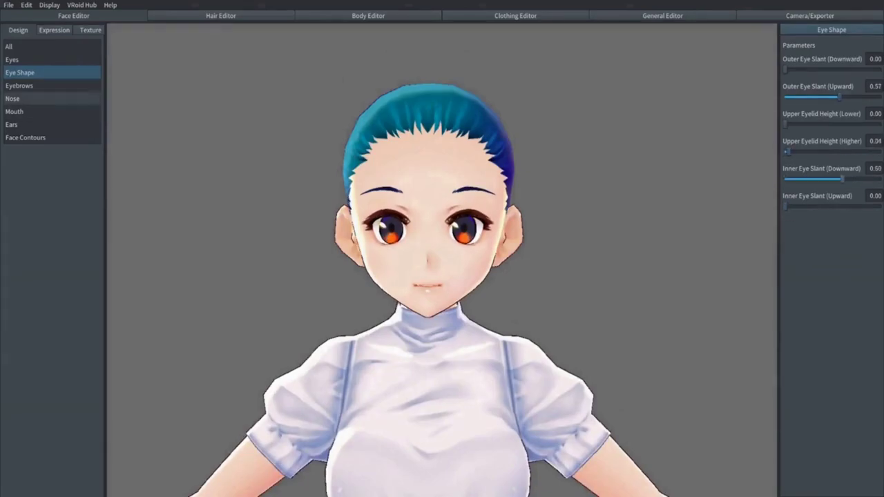
pyautogui.click(19, 85)
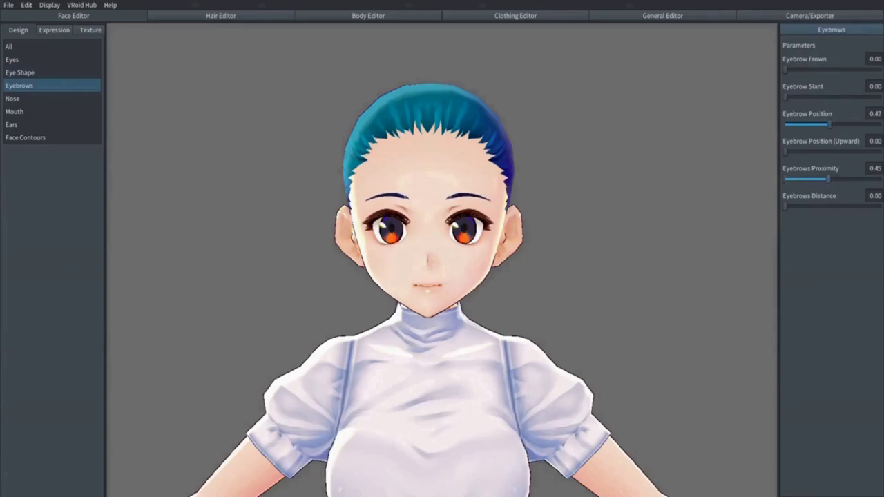
pyautogui.click(13, 98)
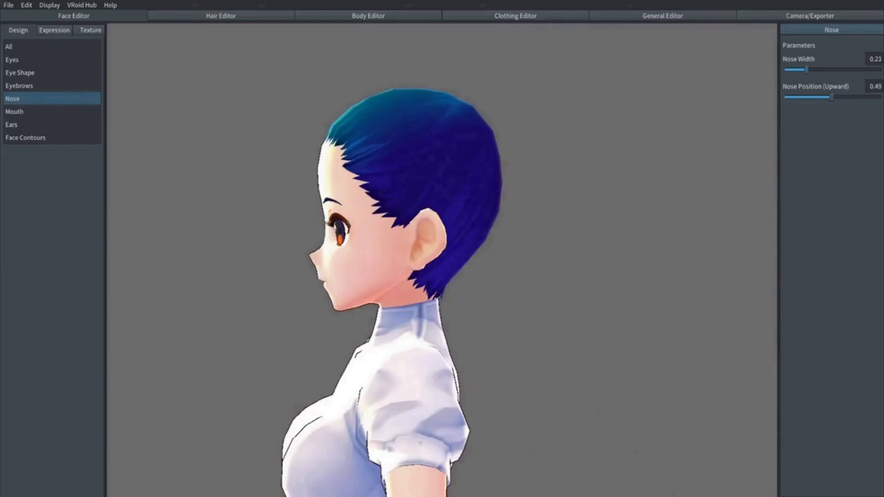
pyautogui.click(14, 111)
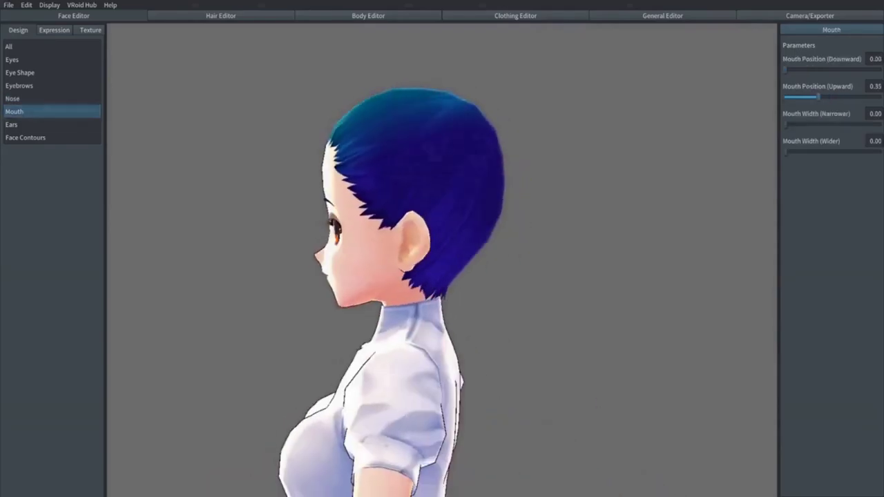
pyautogui.moveTo(786, 152); pyautogui.dragTo(802, 152)
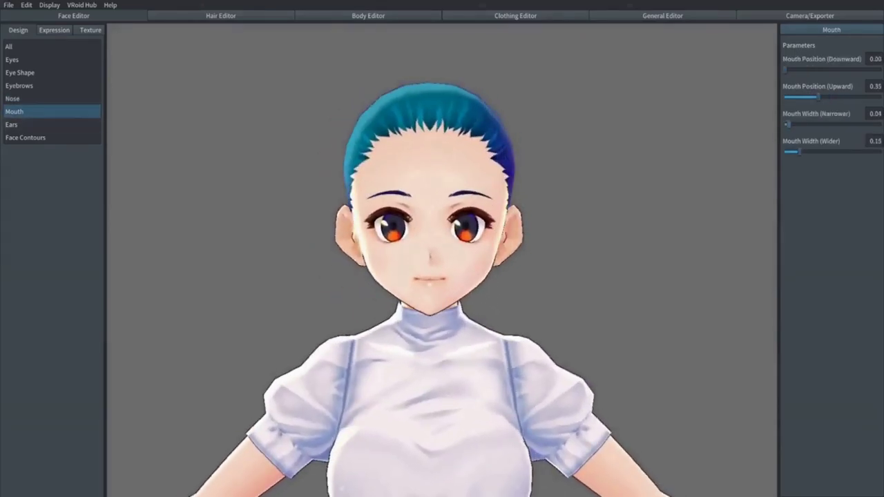
# Shrink the ears to nearly minimum, raise the faceline and lower the head top.
pyautogui.click(11, 124)
pyautogui.moveTo(785, 97); pyautogui.dragTo(877, 96)
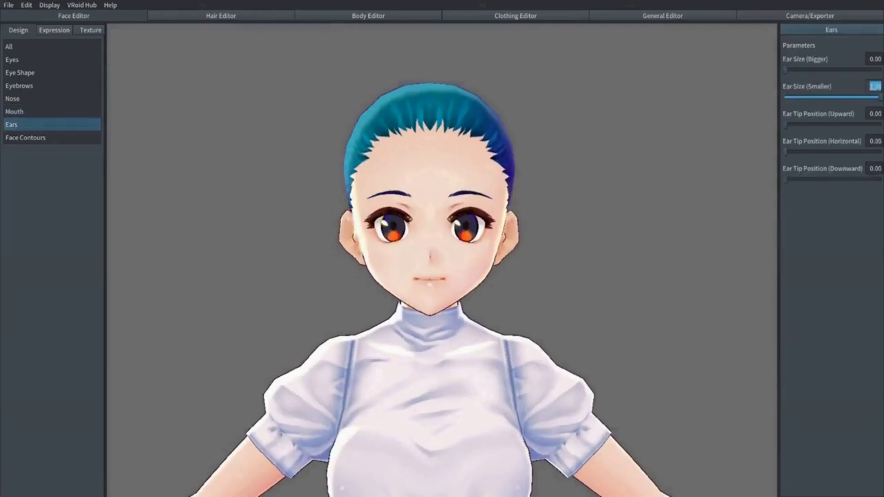
pyautogui.click(25, 138)
pyautogui.moveTo(785, 69); pyautogui.dragTo(862, 69)
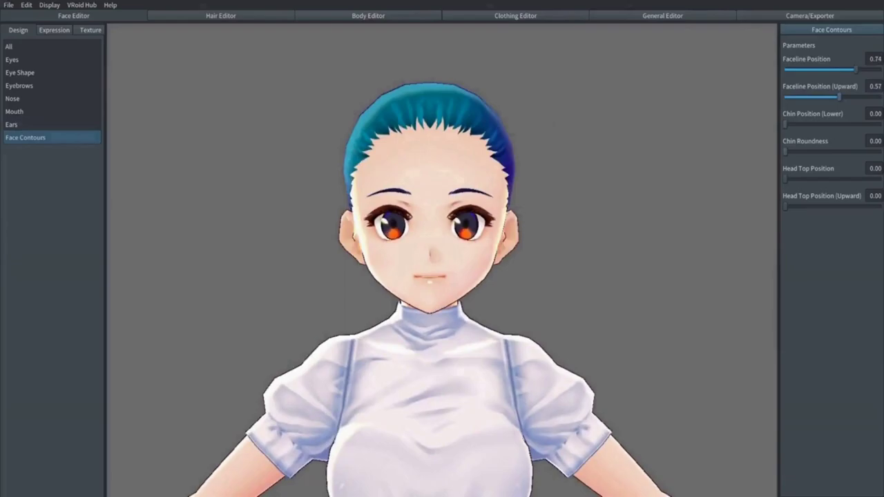
pyautogui.moveTo(785, 178); pyautogui.dragTo(816, 178)
# Orbit and zoom to check the face from side and rear three-quarter views.
pyautogui.scroll(-5, 442, 263)
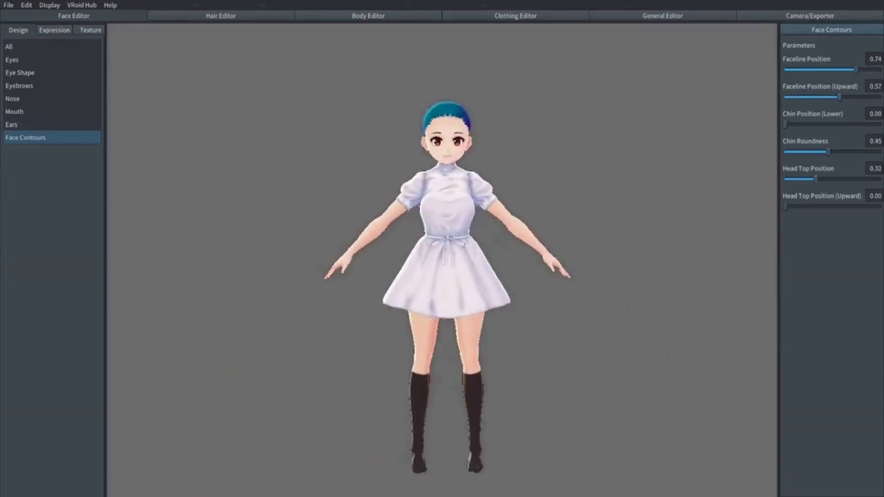
pyautogui.scroll(5, 442, 262)
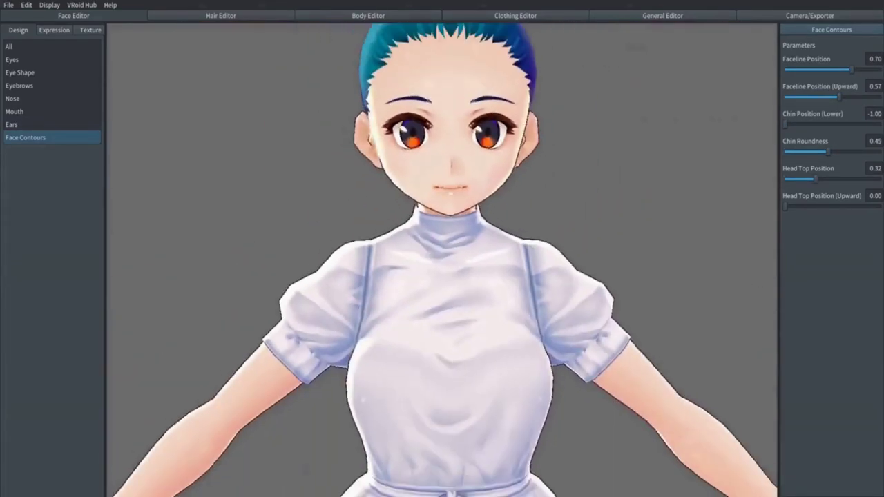
pyautogui.moveTo(442, 262)
pyautogui.mouseDown()
pyautogui.moveTo(387, 263)
pyautogui.moveTo(497, 262)
pyautogui.mouseUp()
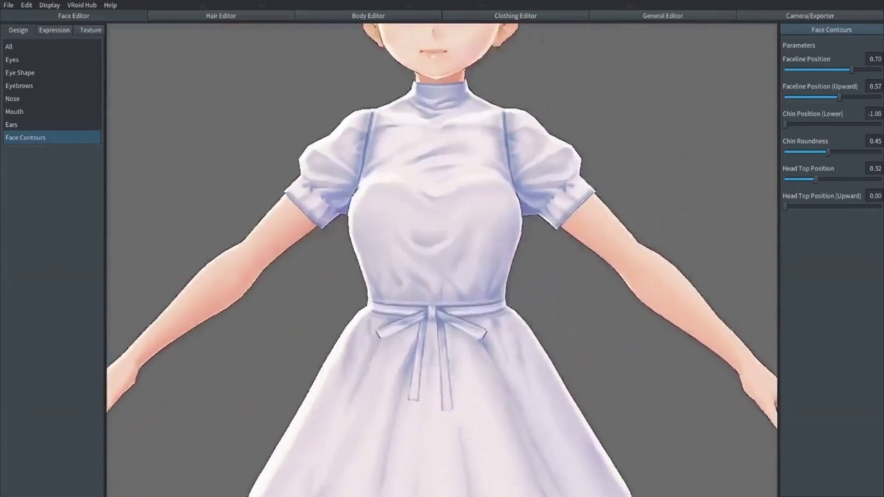
pyautogui.scroll(-5, 442, 262)
pyautogui.scroll(5, 442, 263)
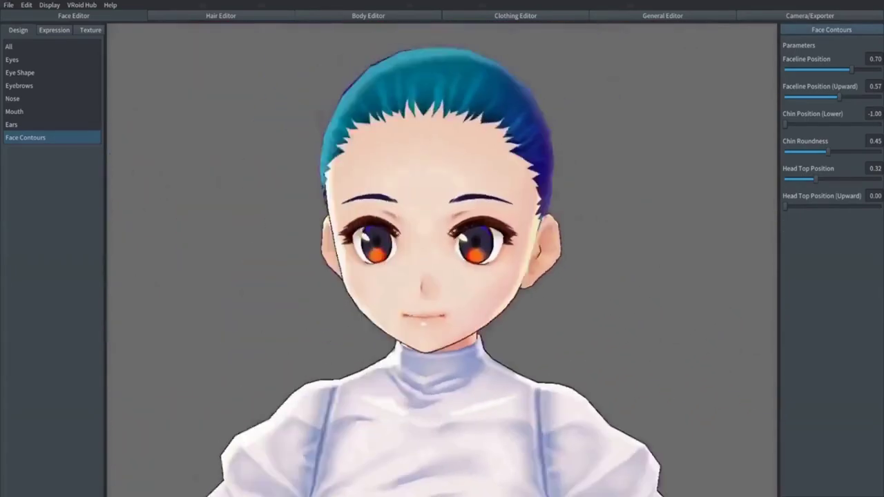
pyautogui.scroll(-5, 442, 262)
pyautogui.moveTo(442, 263); pyautogui.dragTo(525, 263)
# Try the Dress (Half Sleeve) shoes and another style from the shoe list.
pyautogui.moveTo(442, 263); pyautogui.dragTo(359, 263)
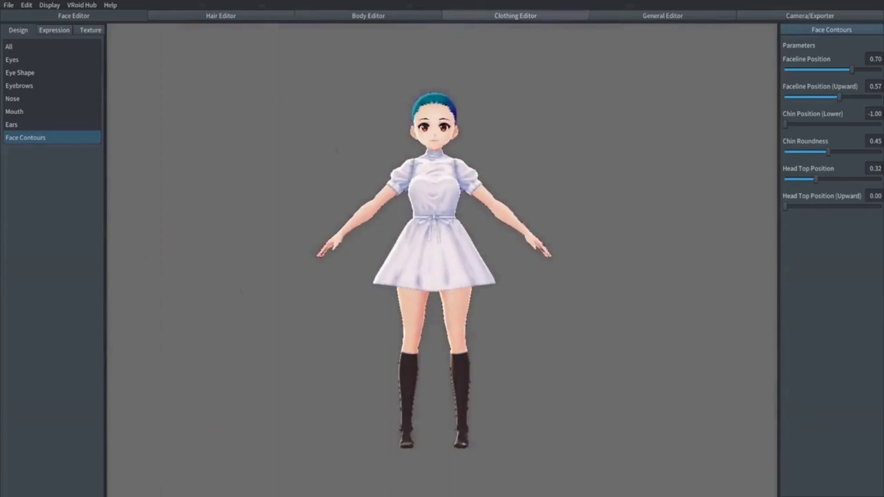
pyautogui.click(515, 15)
pyautogui.click(14, 307)
pyautogui.click(832, 93)
pyautogui.click(832, 53)
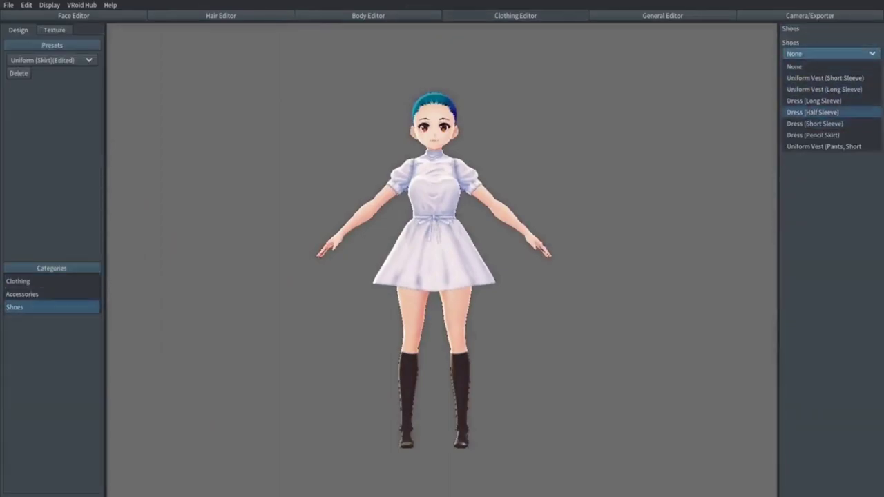
pyautogui.click(813, 112)
pyautogui.moveTo(442, 262); pyautogui.dragTo(387, 262)
pyautogui.click(832, 53)
pyautogui.click(813, 135)
# Compare more shoe styles, settle on Dress (Pencil Skirt) sneakers, and begin Save As.
pyautogui.moveTo(442, 263); pyautogui.dragTo(497, 262)
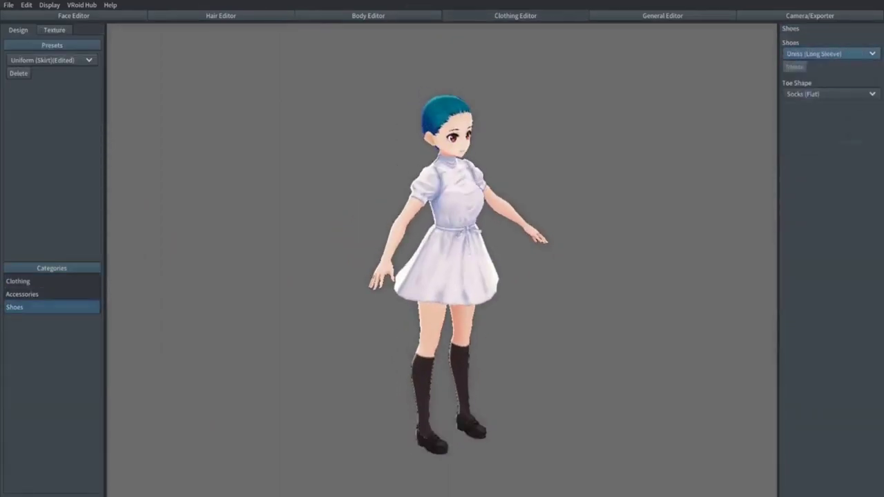
pyautogui.click(832, 53)
pyautogui.click(814, 123)
pyautogui.click(832, 53)
pyautogui.click(825, 77)
pyautogui.moveTo(442, 263)
pyautogui.mouseDown()
pyautogui.moveTo(387, 263)
pyautogui.moveTo(483, 263)
pyautogui.mouseUp()
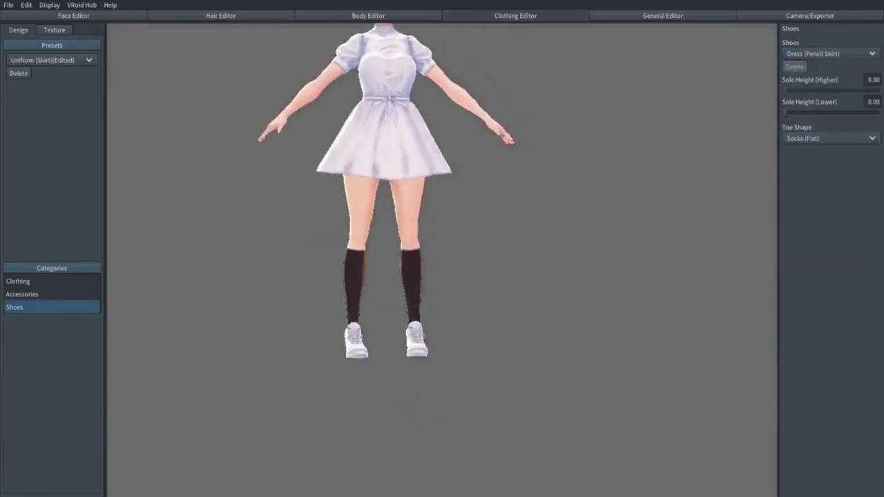
pyautogui.click(833, 53)
pyautogui.click(824, 145)
pyautogui.click(832, 53)
pyautogui.click(813, 134)
pyautogui.click(8, 6)
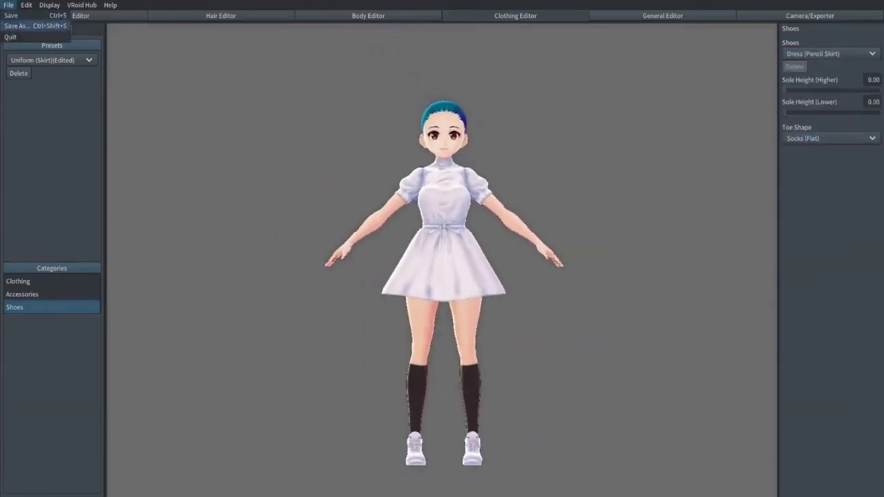
pyautogui.click(15, 31)
# Save the avatar under a new name and review the model export options.
pyautogui.write('unrelenting sky')
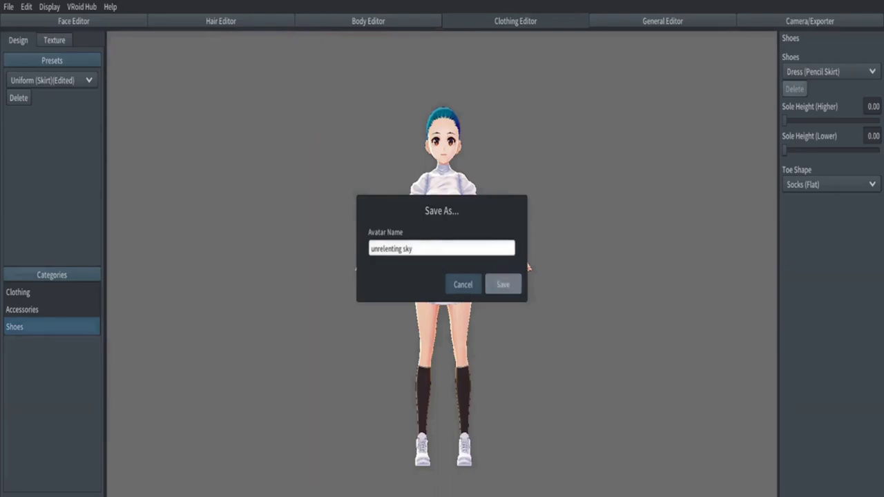
pyautogui.click(503, 285)
pyautogui.click(810, 21)
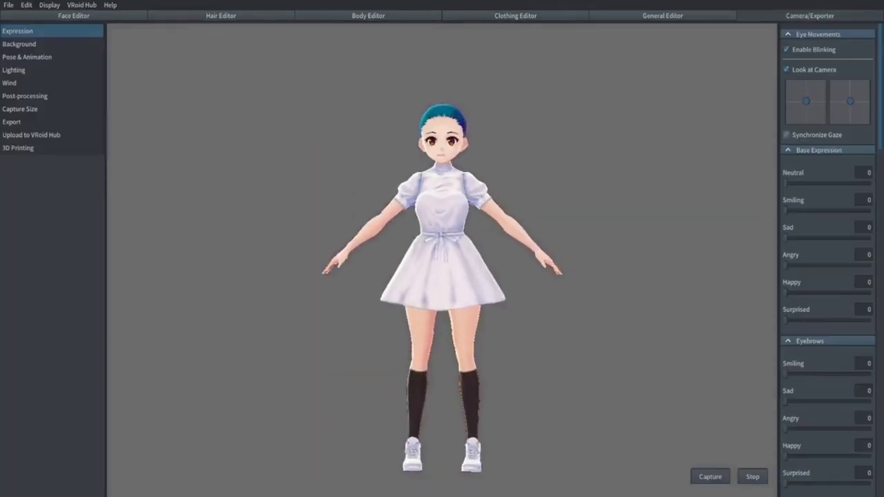
pyautogui.click(11, 122)
pyautogui.click(825, 102)
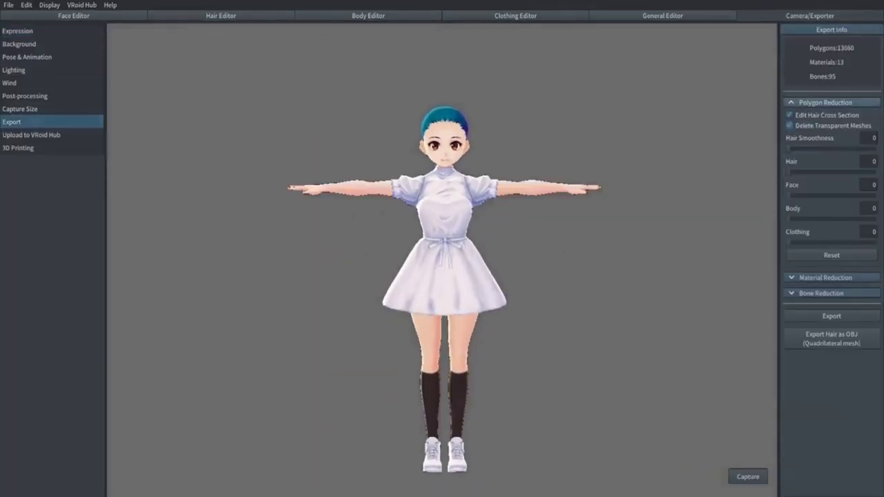
pyautogui.click(826, 276)
pyautogui.click(825, 117)
# Hide the base hair and export the model as VRM 'unrelenting sky'.
pyautogui.click(832, 156)
pyautogui.click(488, 397)
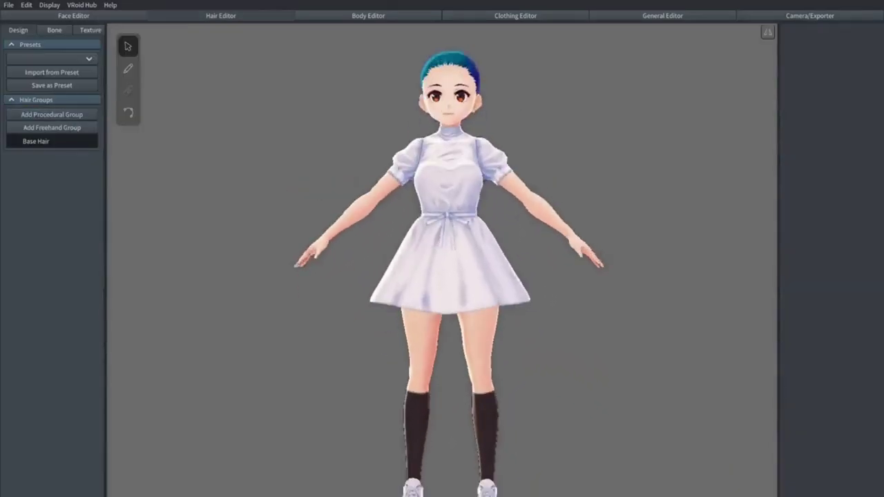
pyautogui.click(58, 141)
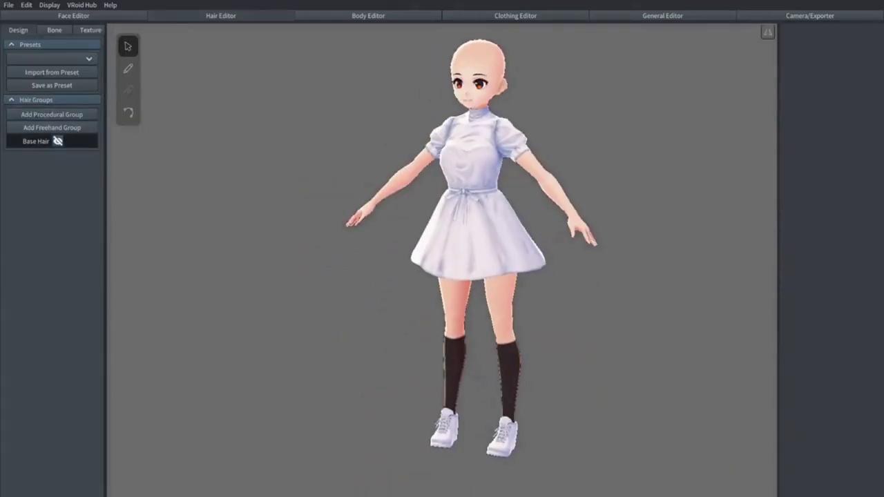
pyautogui.write('ur')
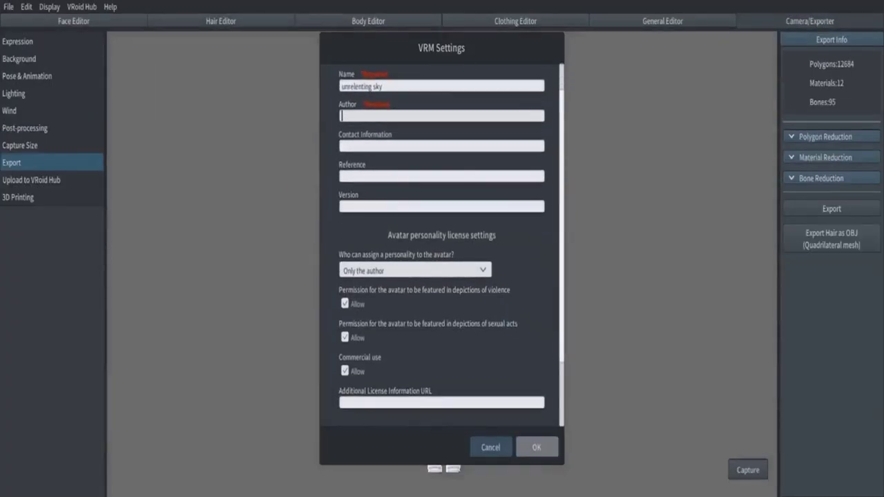
pyautogui.click(535, 447)
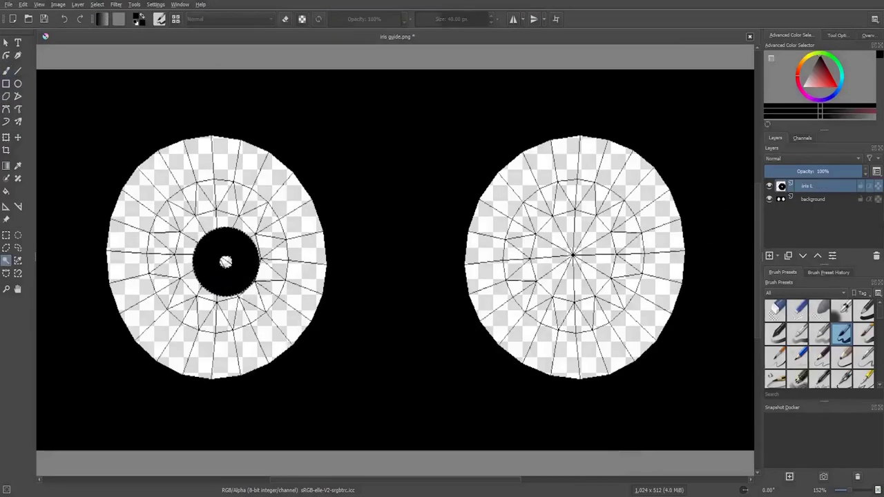
# Reposition the black pupil and fill the surrounding iris gaps with pink.
pyautogui.moveTo(226, 261); pyautogui.dragTo(219, 256)
pyautogui.press('b')
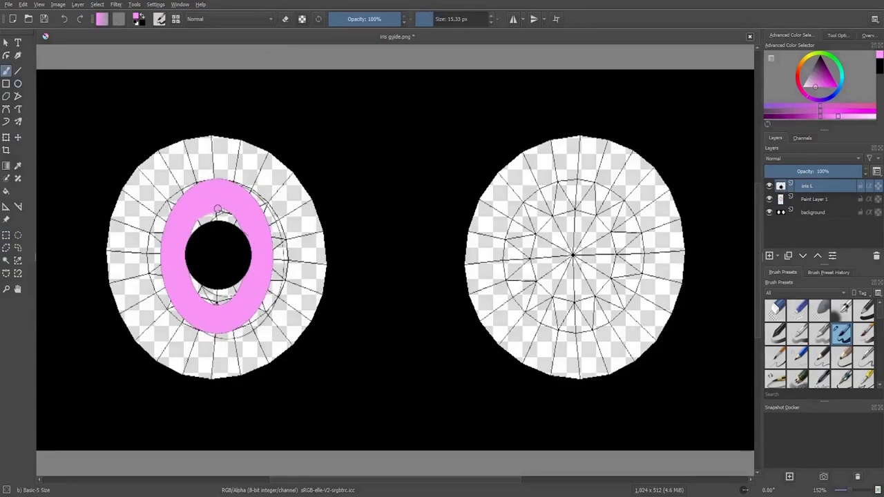
pyautogui.moveTo(218, 209); pyautogui.dragTo(223, 218)
pyautogui.moveTo(206, 290); pyautogui.dragTo(215, 296)
pyautogui.hotkey('ctrl', 't')
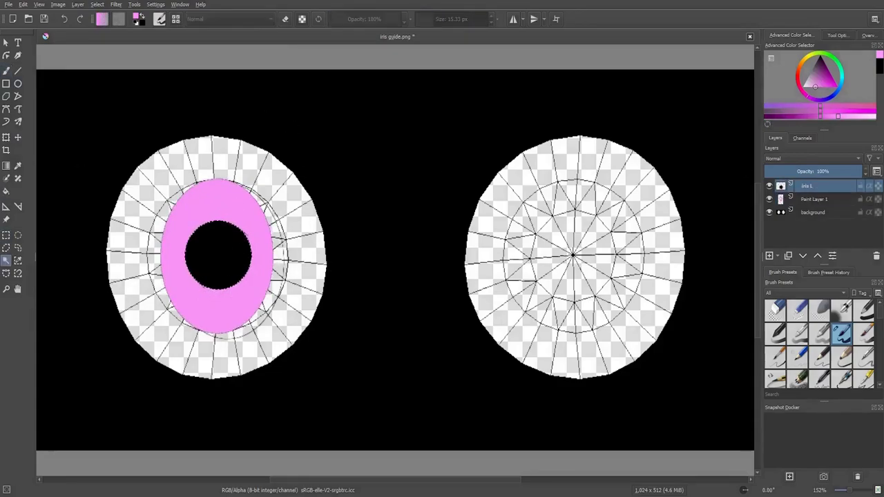
pyautogui.press('Return')
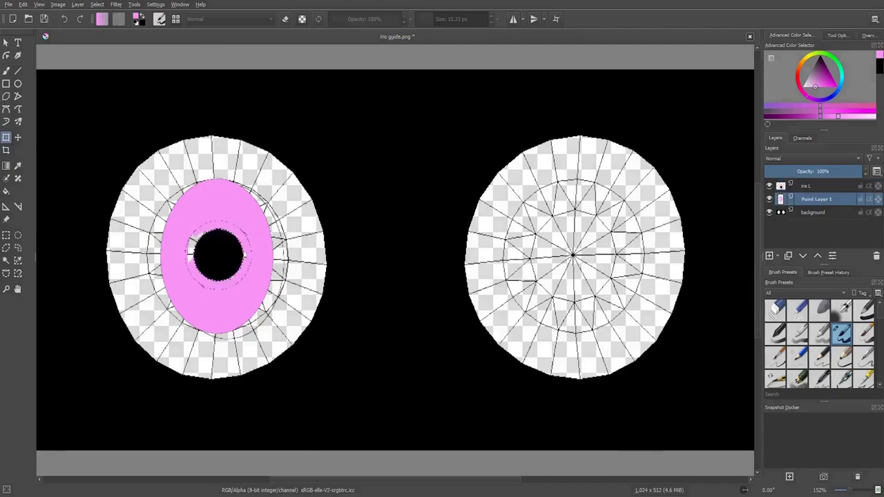
pyautogui.press('b')
pyautogui.press('[')
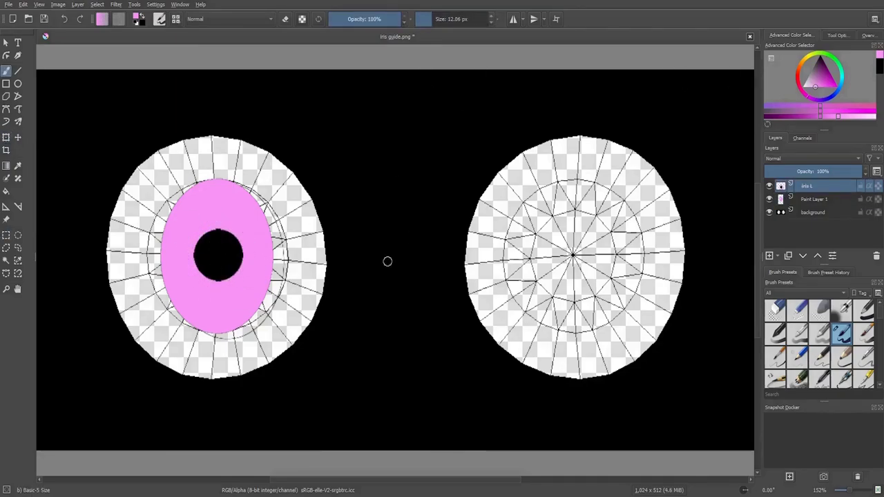
# On a new paint layer, outline the pupil with a purple ellipse and paint teal over the iris.
pyautogui.press('Insert')
pyautogui.click(18, 83)
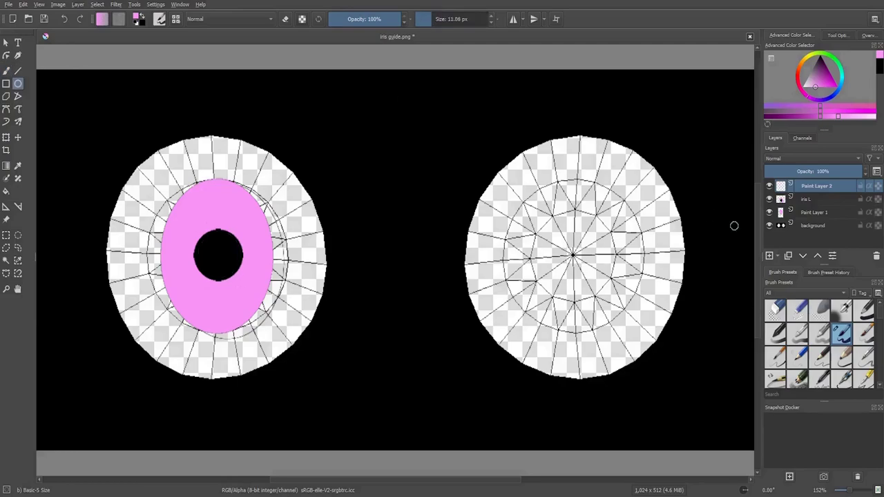
pyautogui.click(821, 83)
pyautogui.moveTo(194, 231); pyautogui.dragTo(243, 281)
pyautogui.hotkey('ctrl', 't')
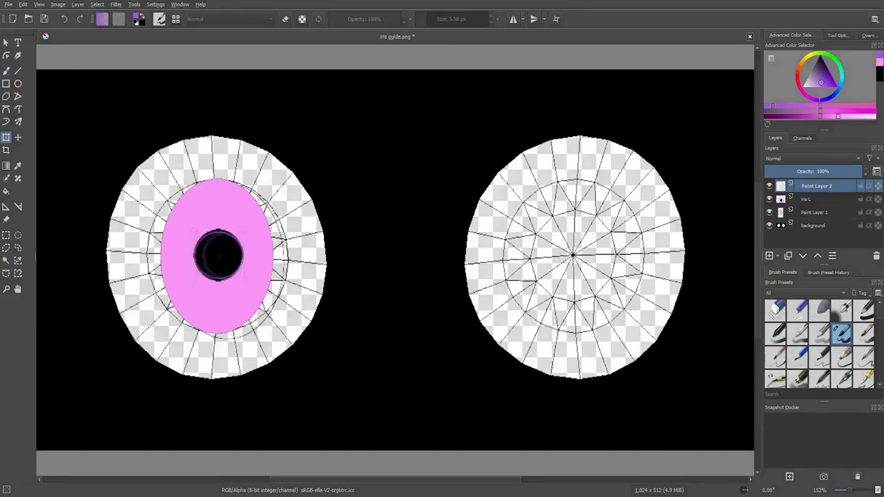
pyautogui.hotkey('ctrl', 'r')
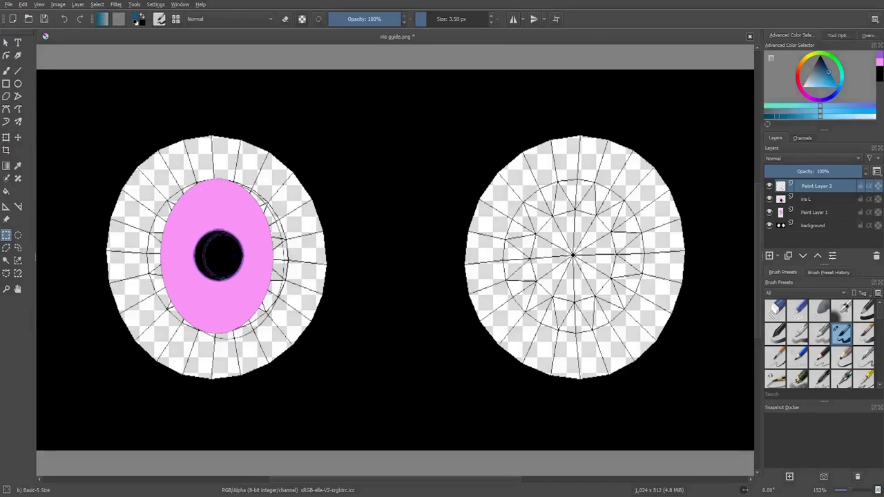
pyautogui.moveTo(212, 212)
pyautogui.mouseDown()
pyautogui.moveTo(181, 234)
pyautogui.moveTo(258, 219)
pyautogui.mouseUp()
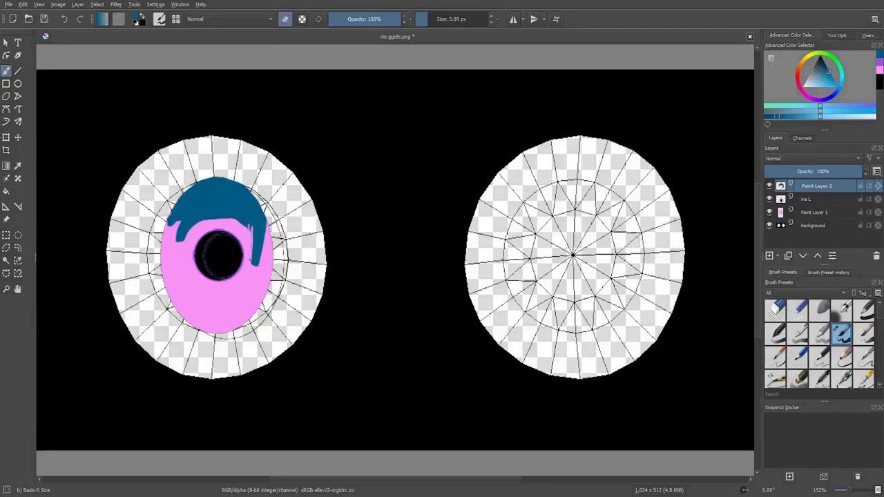
pyautogui.moveTo(207, 216); pyautogui.dragTo(254, 264)
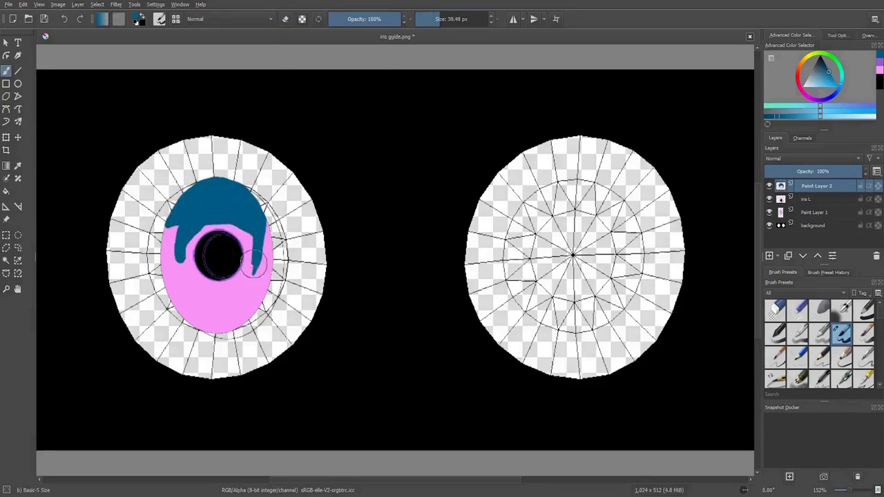
# Blend the pink-teal boundary and add a softened purple band below the pupil.
pyautogui.press('/')
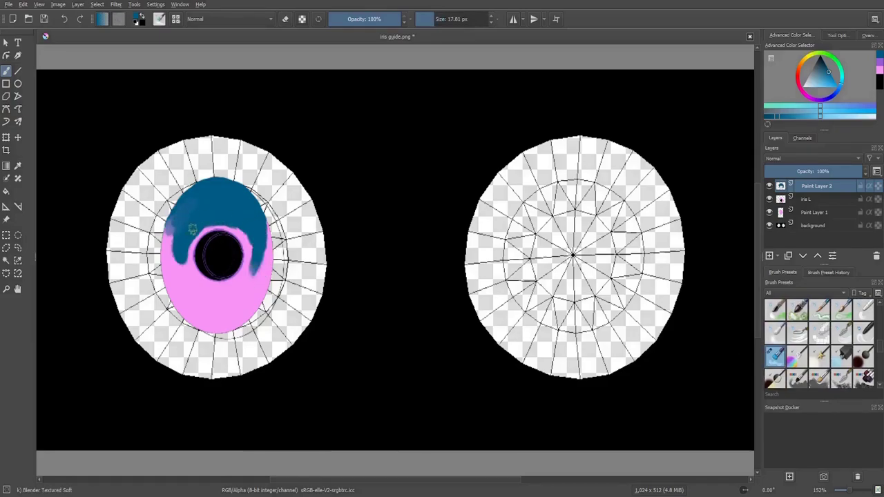
pyautogui.press('/')
pyautogui.moveTo(181, 261); pyautogui.dragTo(253, 246)
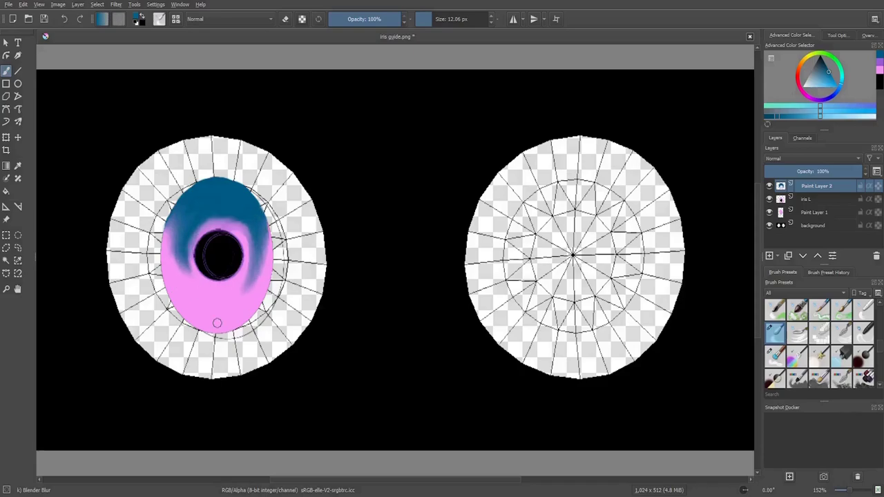
pyautogui.press('.')
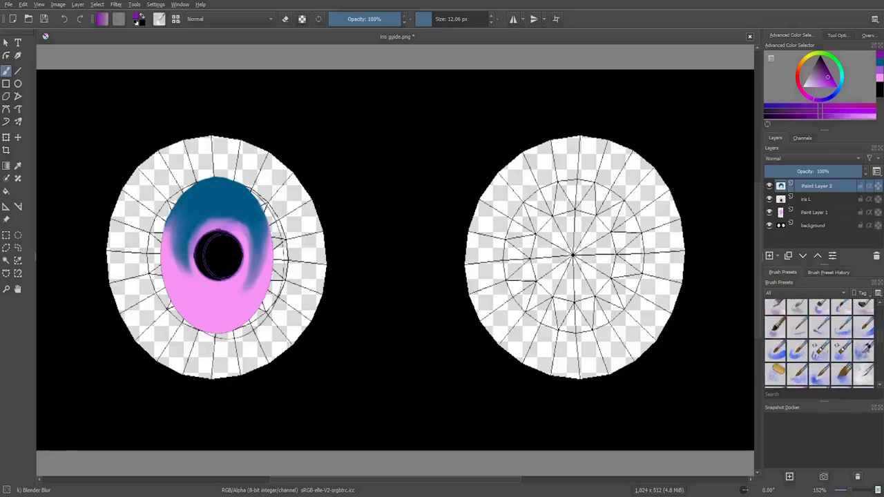
pyautogui.moveTo(178, 245)
pyautogui.mouseDown()
pyautogui.moveTo(262, 268)
pyautogui.moveTo(196, 284)
pyautogui.moveTo(184, 263)
pyautogui.mouseUp()
pyautogui.press(',')
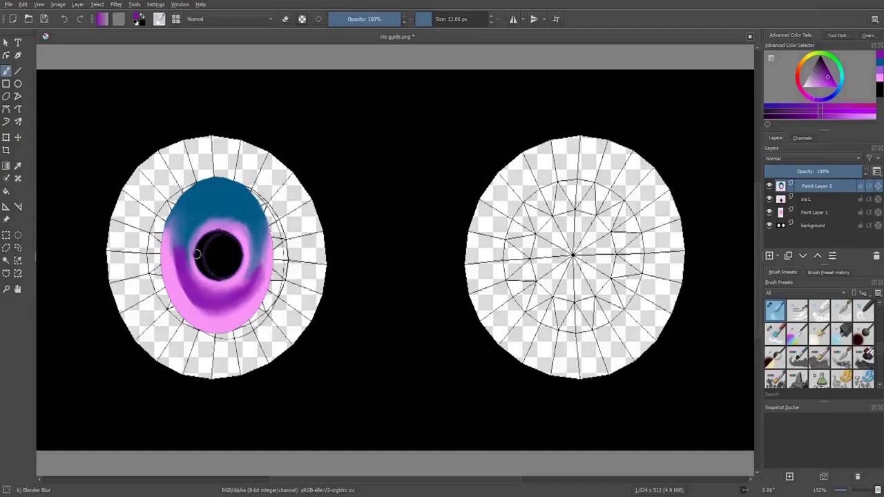
# Paint bright cyan strokes across the iris top and blend them in.
pyautogui.press('x')
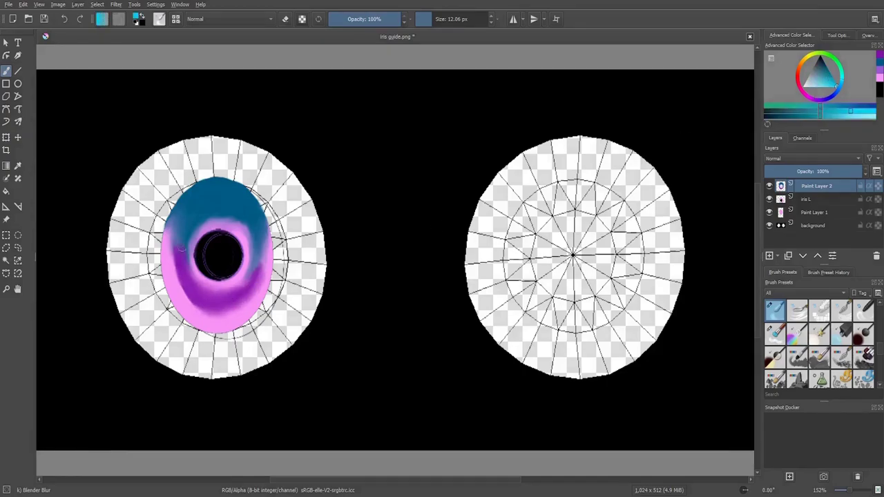
pyautogui.press(',')
pyautogui.press(',')
pyautogui.press(',')
pyautogui.moveTo(199, 217); pyautogui.dragTo(221, 211)
pyautogui.moveTo(173, 253); pyautogui.dragTo(261, 267)
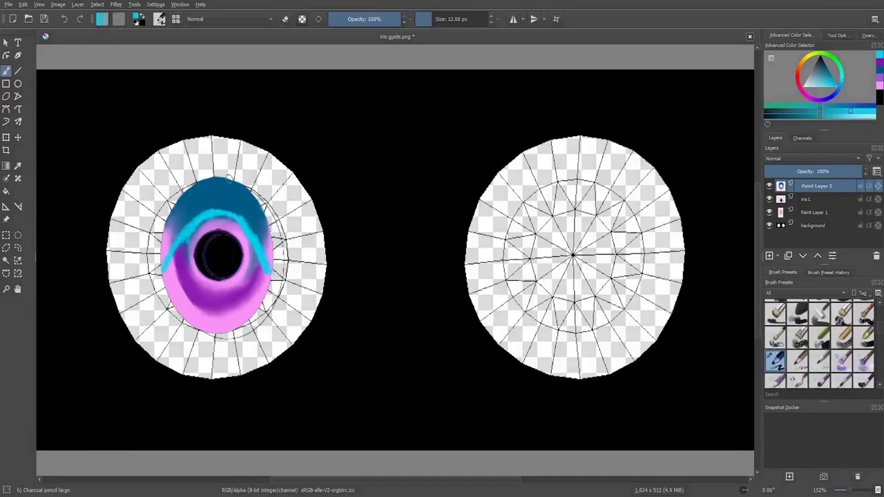
pyautogui.press('/')
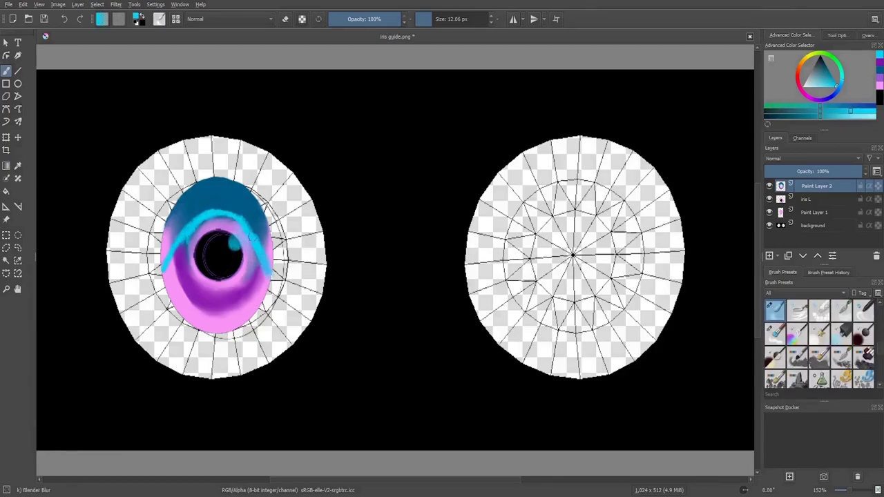
pyautogui.moveTo(256, 234); pyautogui.dragTo(171, 255)
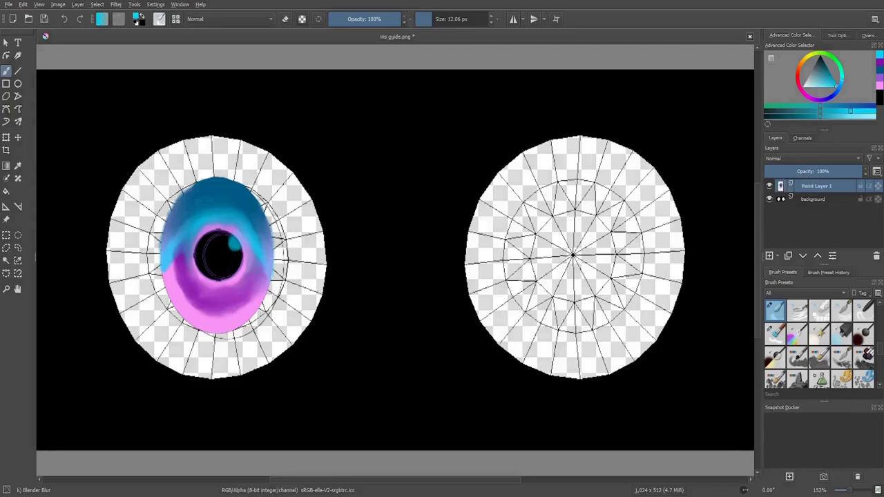
# Resize the painted iris and check the quick brush palette.
pyautogui.hotkey('ctrl', 't')
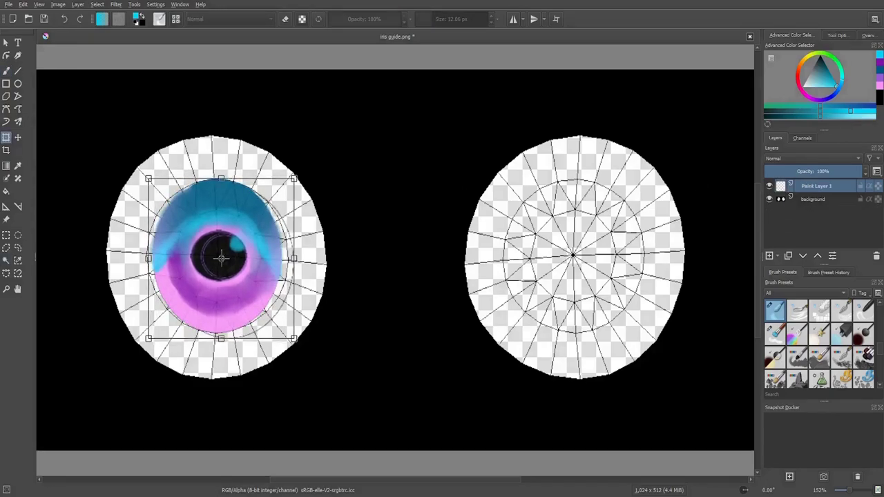
pyautogui.press('t')
pyautogui.rightClick(233, 285)
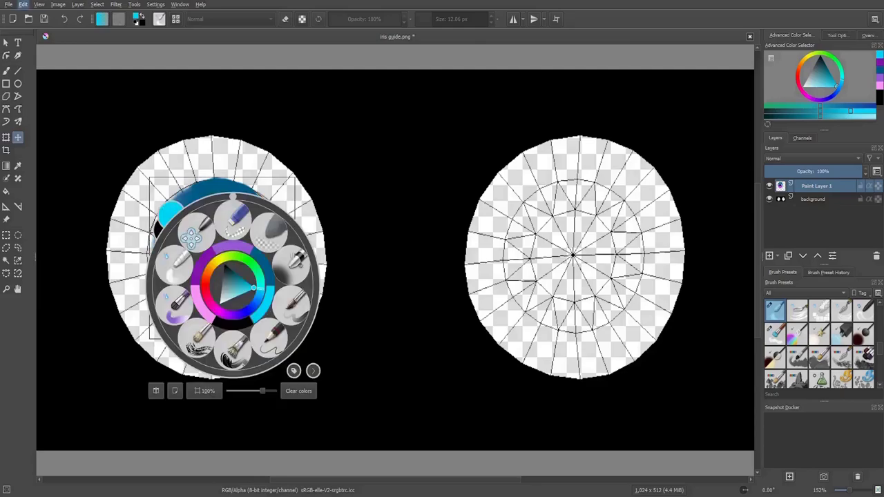
pyautogui.press('Escape')
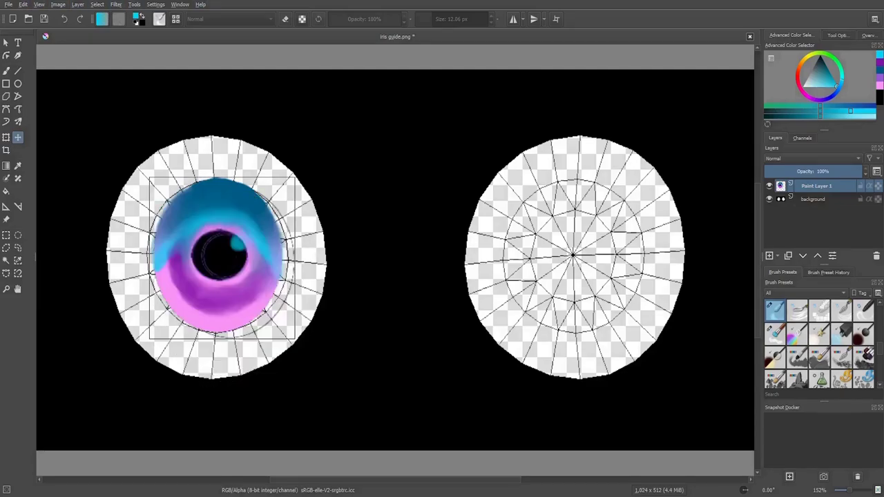
# Select a Color Dodge brush preset and hide the black background guide layer.
pyautogui.scroll(-2, 819, 343)
pyautogui.scroll(-2, 819, 344)
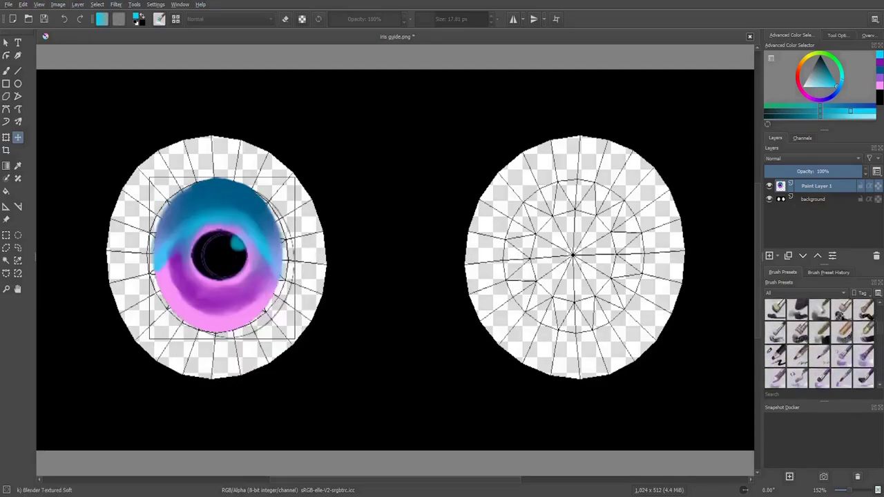
pyautogui.scroll(-2, 819, 344)
pyautogui.scroll(-2, 820, 344)
pyautogui.click(818, 347)
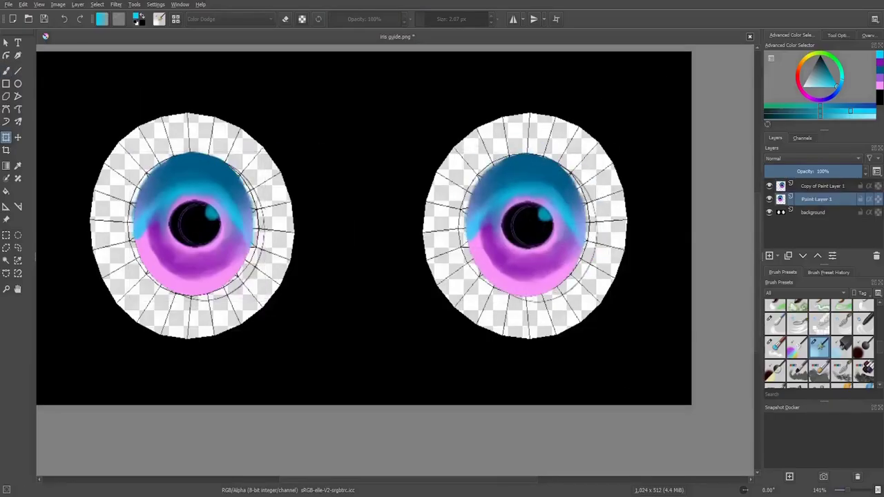
pyautogui.click(769, 212)
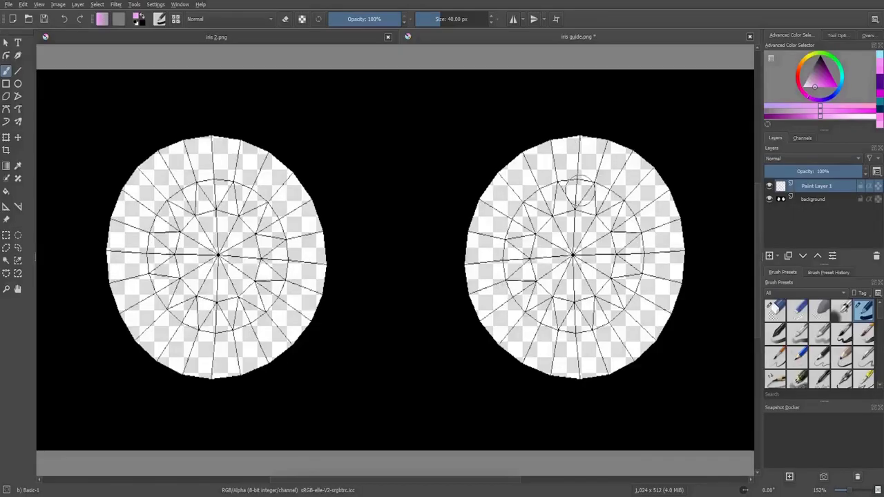
# Paint a pink blob, enlarge the purple ring to fit the right iris, and fill it pink.
pyautogui.moveTo(570, 194)
pyautogui.mouseDown()
pyautogui.moveTo(592, 243)
pyautogui.moveTo(612, 198)
pyautogui.moveTo(578, 316)
pyautogui.moveTo(604, 270)
pyautogui.moveTo(538, 202)
pyautogui.mouseUp()
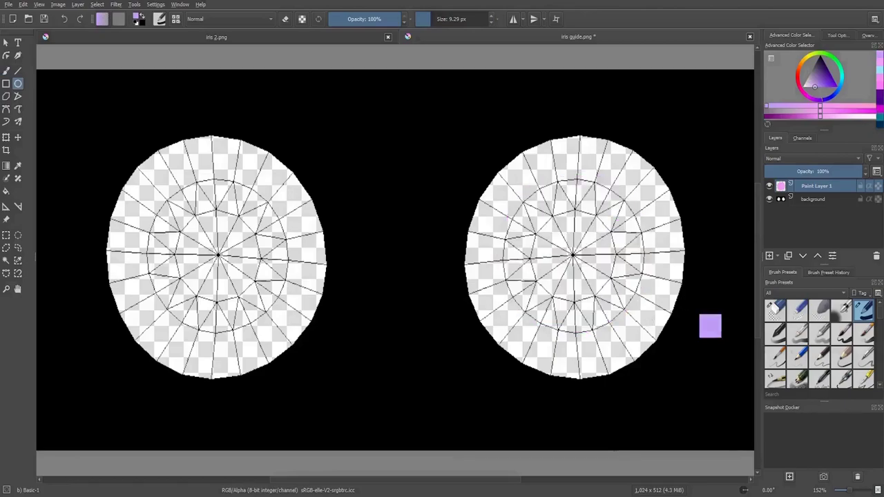
pyautogui.moveTo(637, 177); pyautogui.dragTo(653, 171)
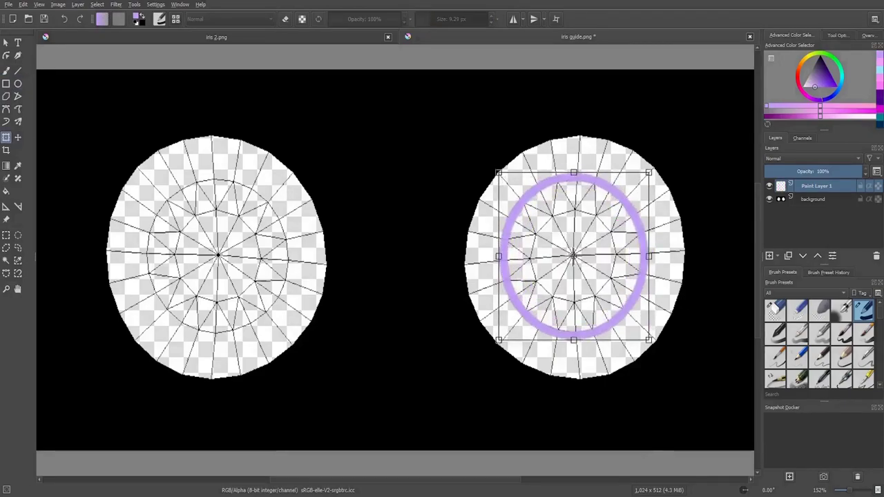
pyautogui.press('Return')
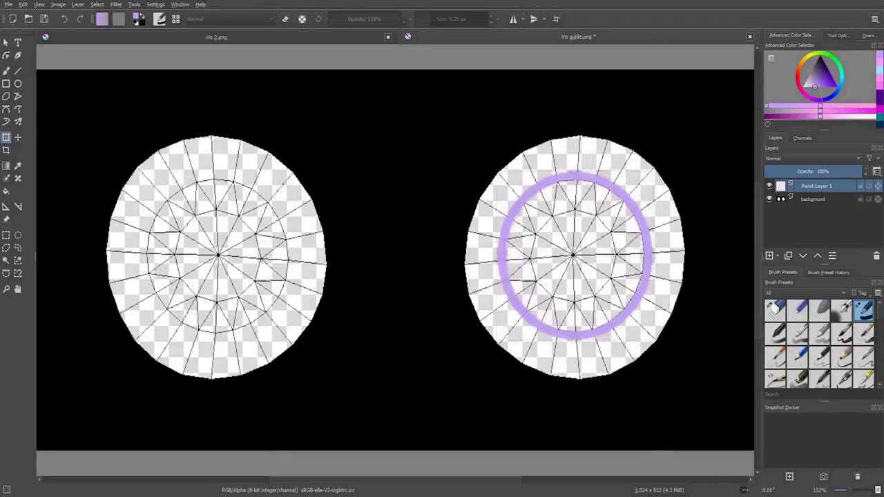
pyautogui.hotkey('ctrl', 't')
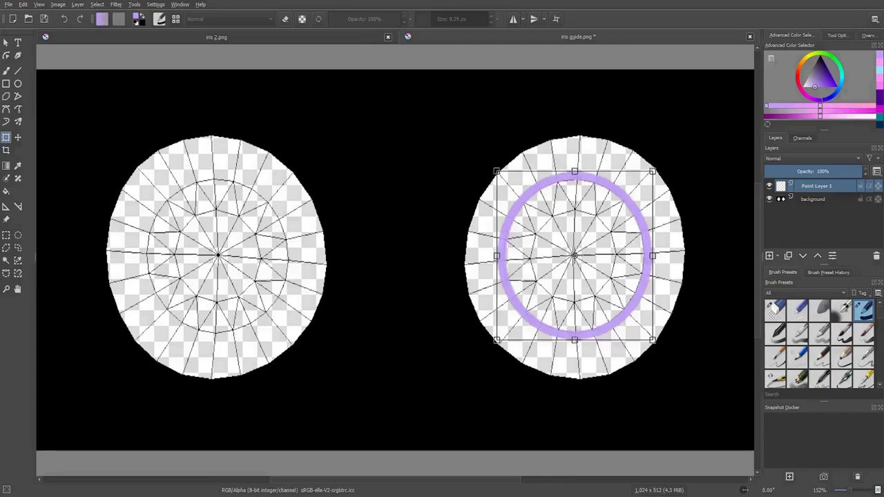
pyautogui.press('f')
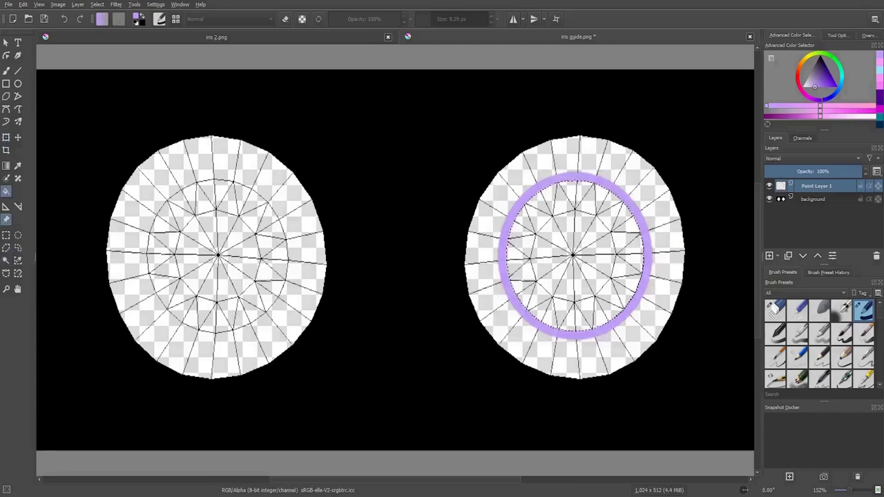
pyautogui.click(575, 256)
# Move the purple ring over to the left iris and erase it there.
pyautogui.hotkey('ctrl', 't')
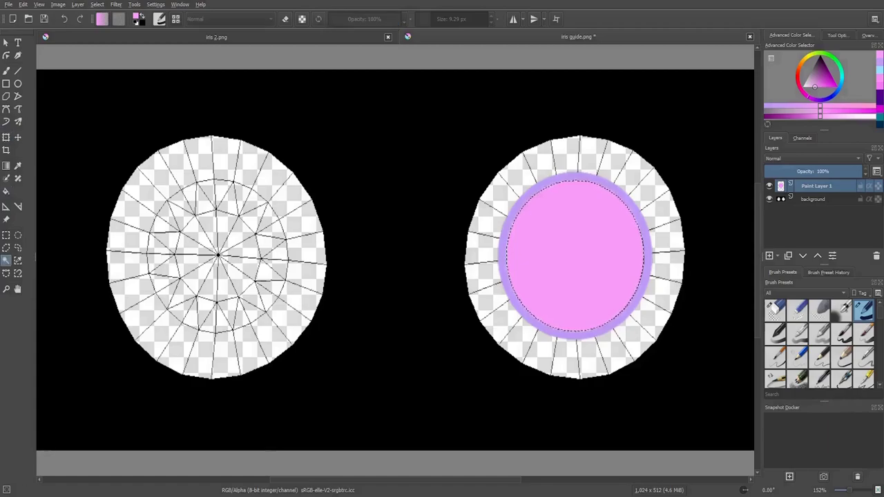
pyautogui.moveTo(575, 255)
pyautogui.mouseDown()
pyautogui.moveTo(461, 241)
pyautogui.moveTo(336, 310)
pyautogui.mouseUp()
pyautogui.scroll(3, 553, 207)
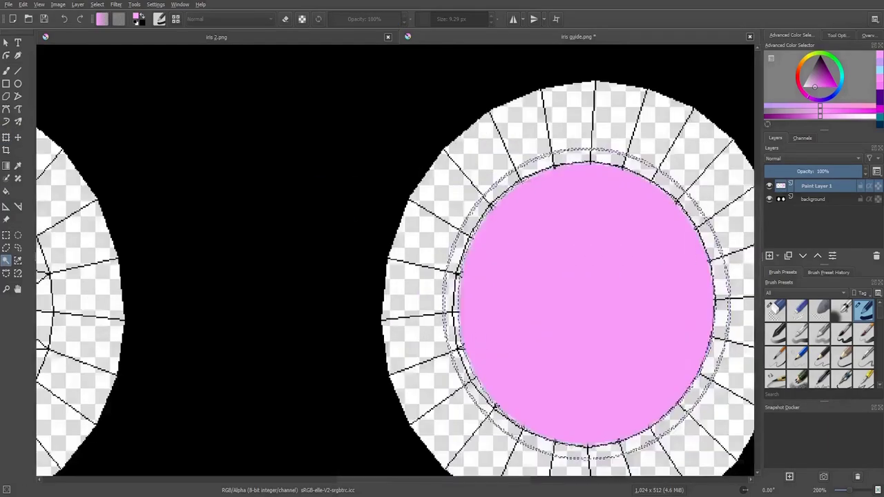
pyautogui.scroll(3, 553, 207)
pyautogui.scroll(2, 552, 207)
pyautogui.scroll(-3, 319, 174)
pyautogui.scroll(-5, 320, 174)
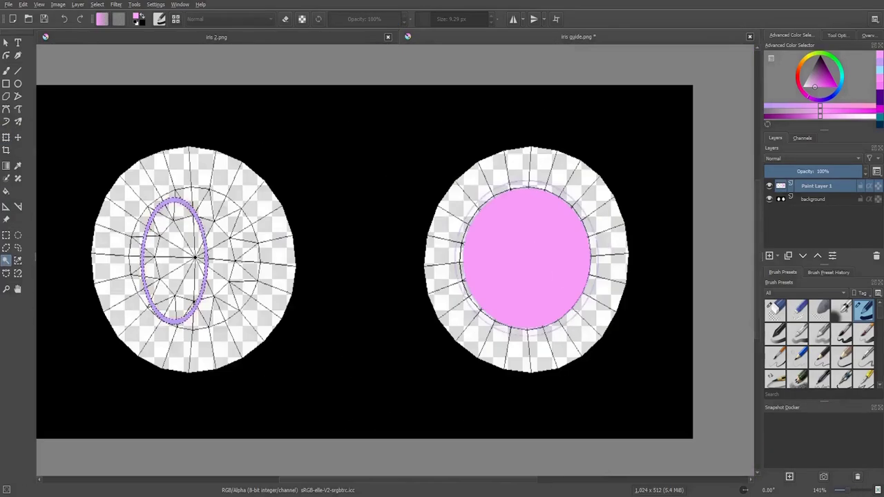
pyautogui.press('b')
pyautogui.press('e')
pyautogui.click(83, 345)
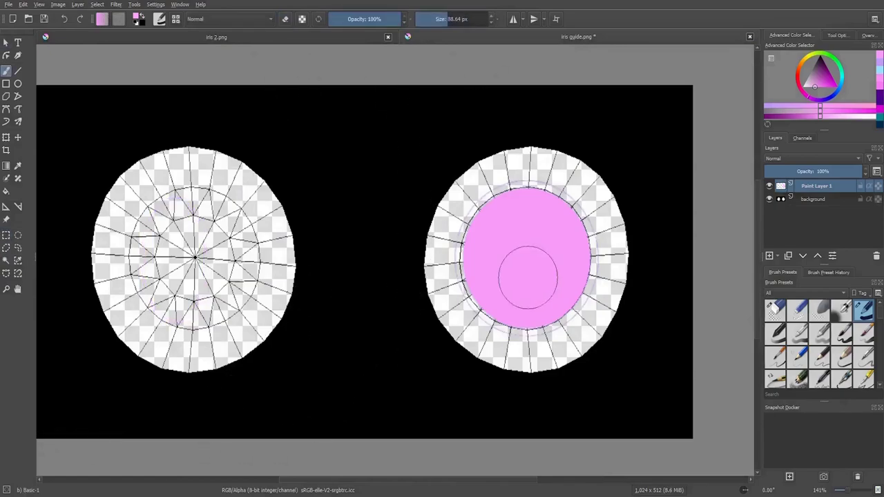
pyautogui.press('e')
pyautogui.scroll(2, 529, 276)
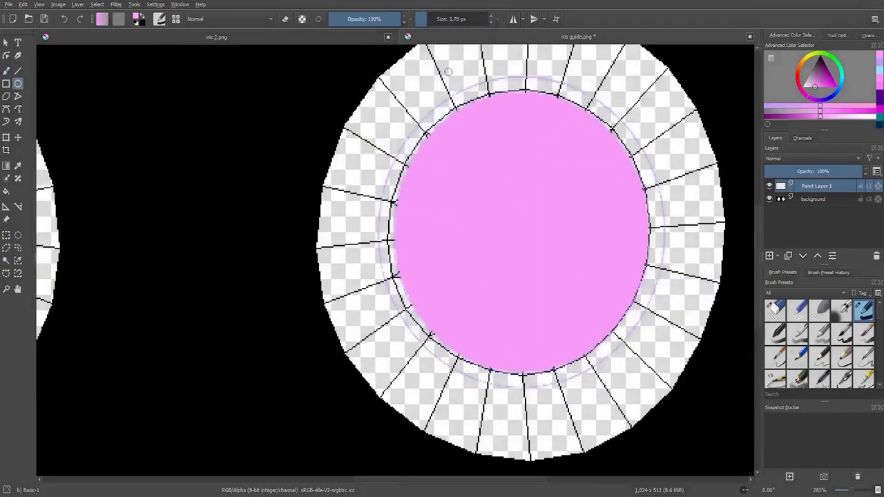
# Draw a purple crescent curve on the pink disc and transform the ring.
pyautogui.moveTo(525, 98); pyautogui.dragTo(587, 107)
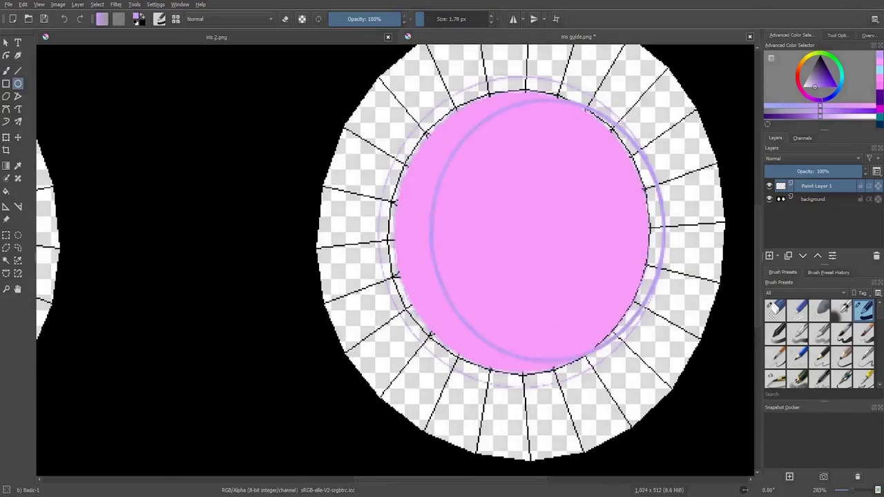
pyautogui.hotkey('ctrl', 't')
pyautogui.scroll(-3, 396, 119)
pyautogui.scroll(3, 395, 119)
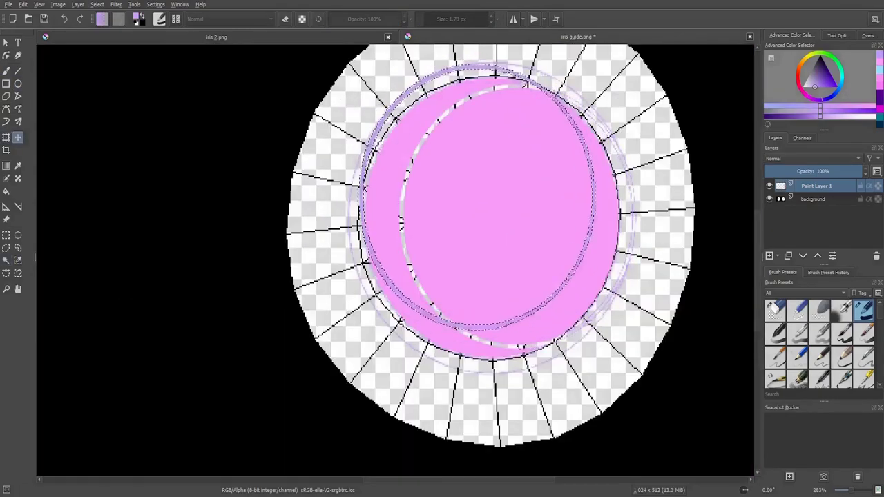
pyautogui.hotkey('ctrl', 't')
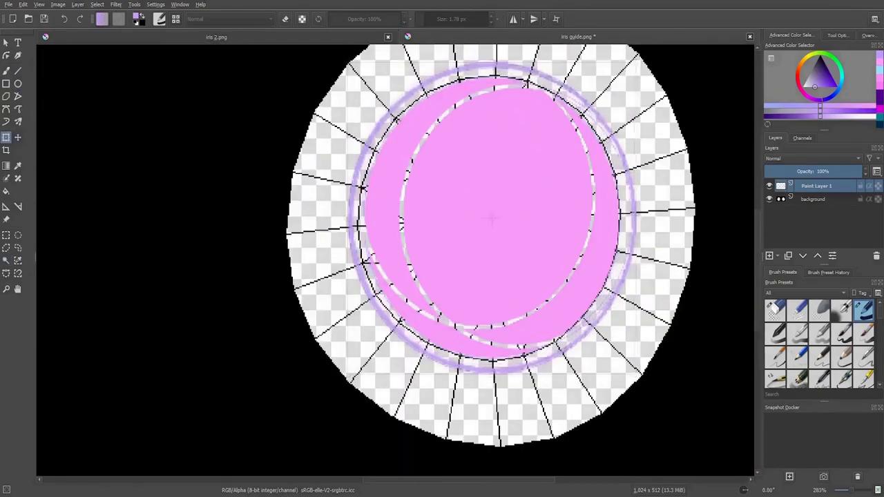
pyautogui.scroll(-2, 492, 219)
pyautogui.scroll(3, 492, 220)
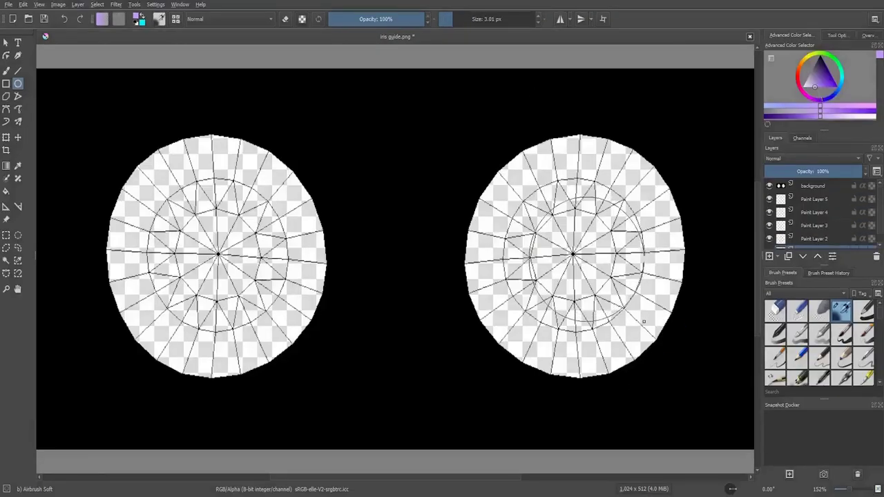
# Draw a light purple ellipse over the right iris and a small circle at its centre.
pyautogui.moveTo(506, 180); pyautogui.dragTo(645, 324)
pyautogui.hotkey('ctrl', 't')
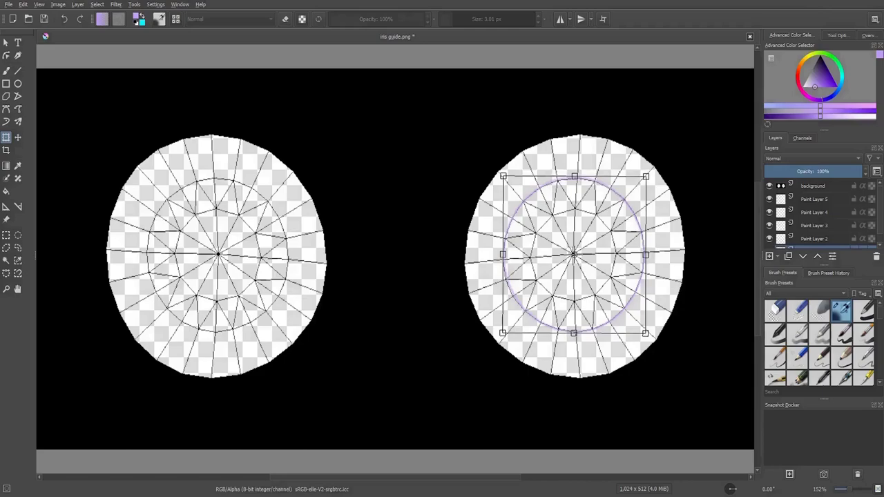
pyautogui.press('Return')
pyautogui.moveTo(600, 283); pyautogui.dragTo(546, 225)
pyautogui.hotkey('ctrl', 't')
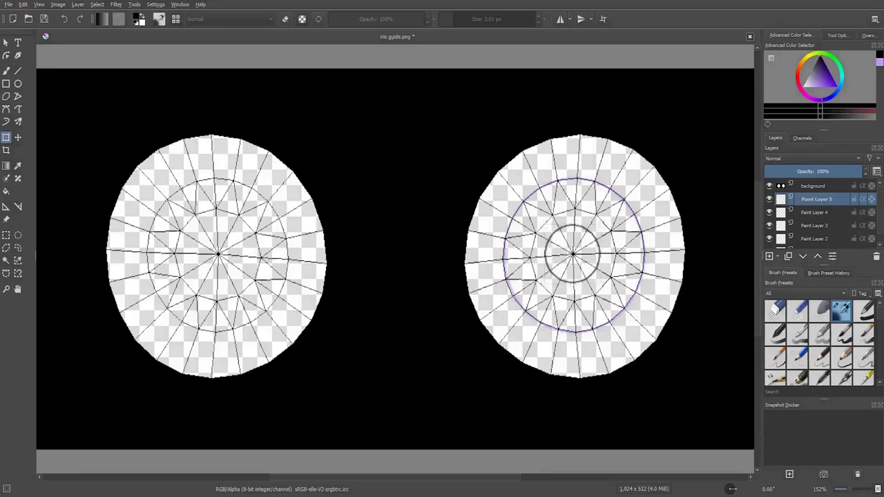
pyautogui.press('Return')
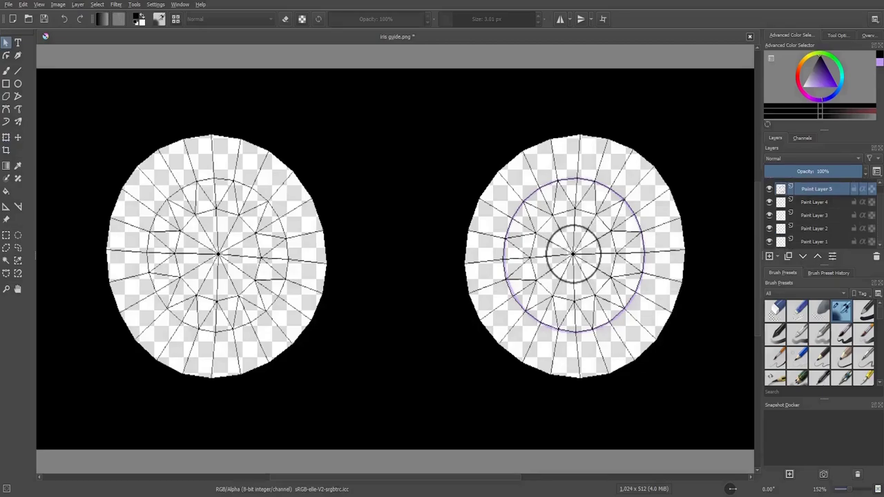
# Airbrush a soft pink ring around the right iris on Paint Layer 2.
pyautogui.press('pagedown')
pyautogui.press('pagedown')
pyautogui.press('pagedown')
pyautogui.press('b')
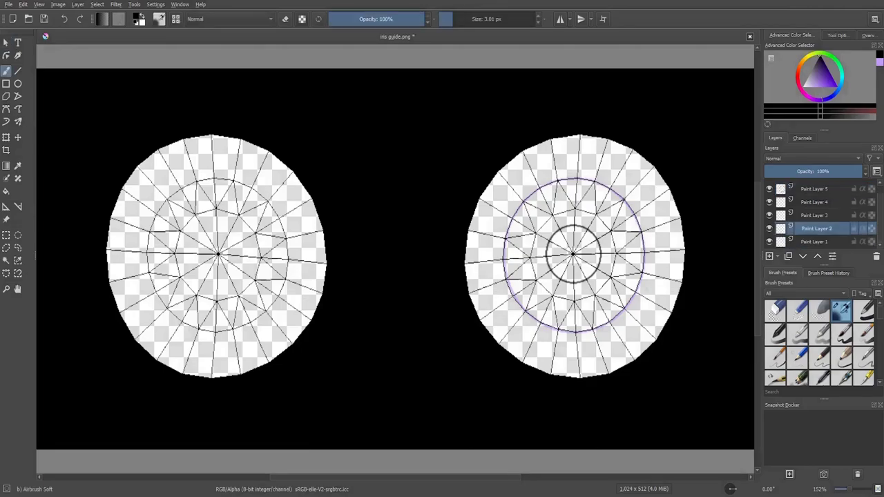
pyautogui.press('pagedown')
pyautogui.press('pageup')
pyautogui.moveTo(816, 81); pyautogui.dragTo(812, 86)
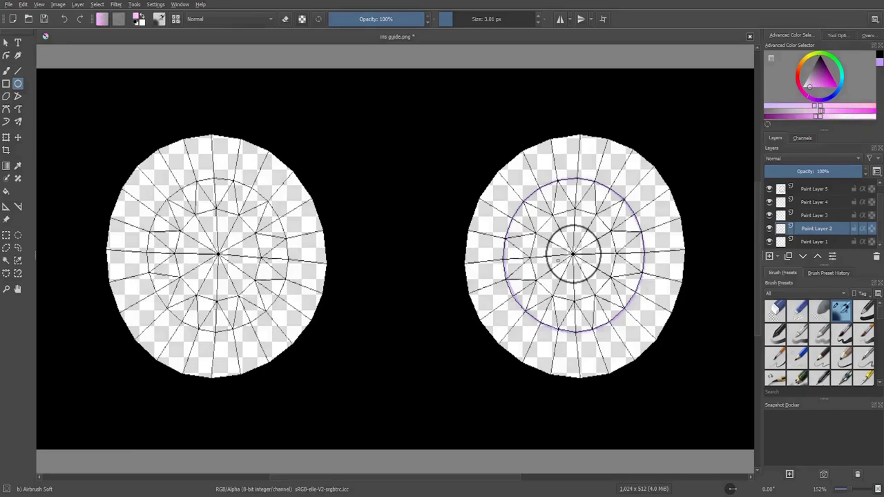
pyautogui.moveTo(522, 179); pyautogui.dragTo(659, 330)
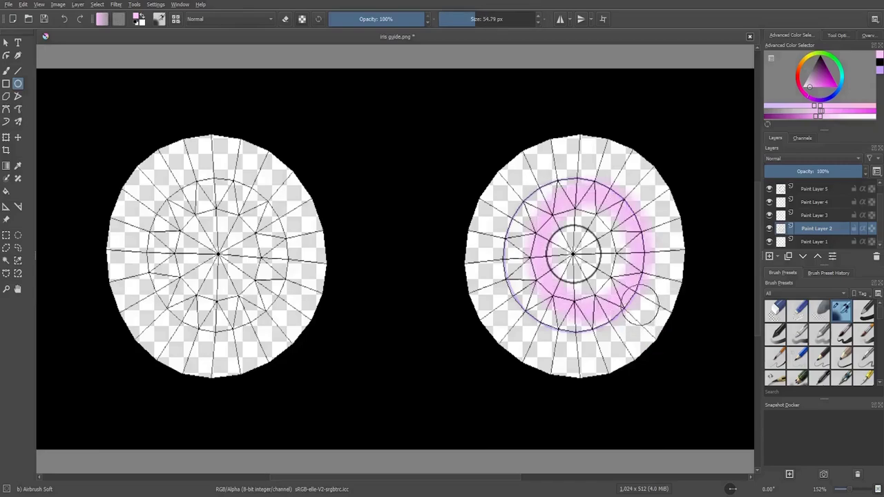
pyautogui.hotkey('ctrl', 't')
pyautogui.press('Return')
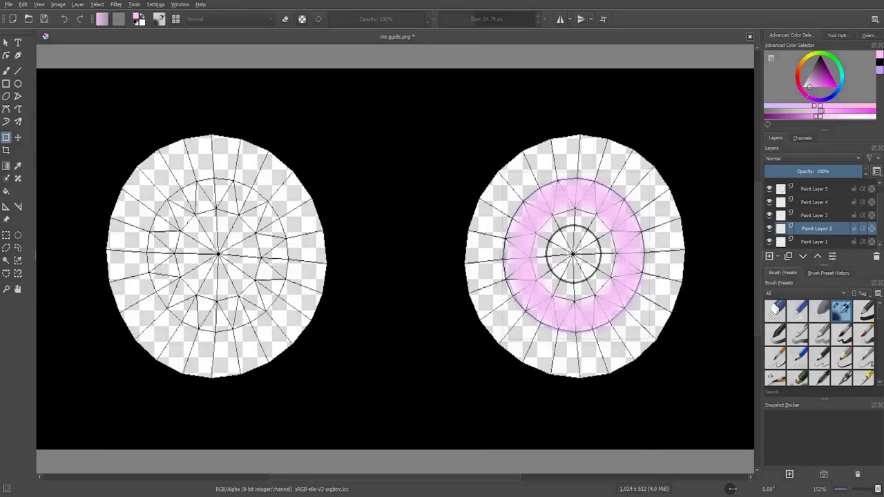
# Resize the pink ring, then add and resize a purple ring around the pupil on Paint Layer 3.
pyautogui.hotkey('ctrl', 't')
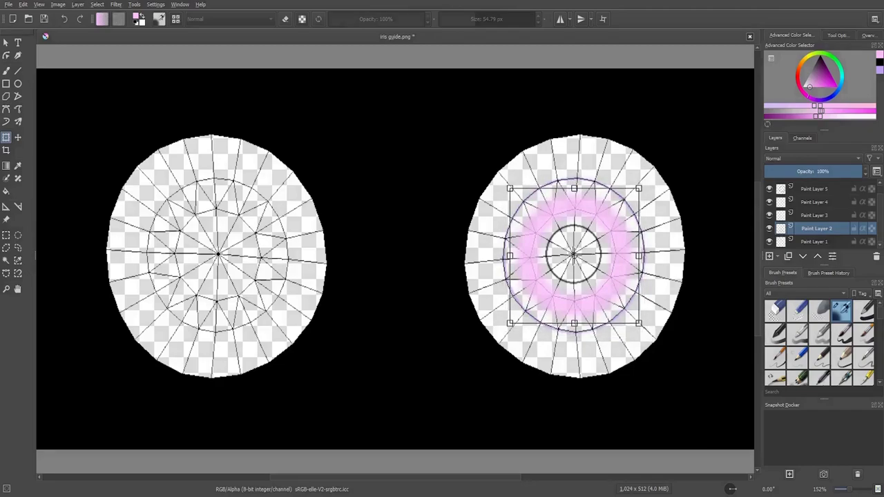
pyautogui.press('Return')
pyautogui.press('pageup')
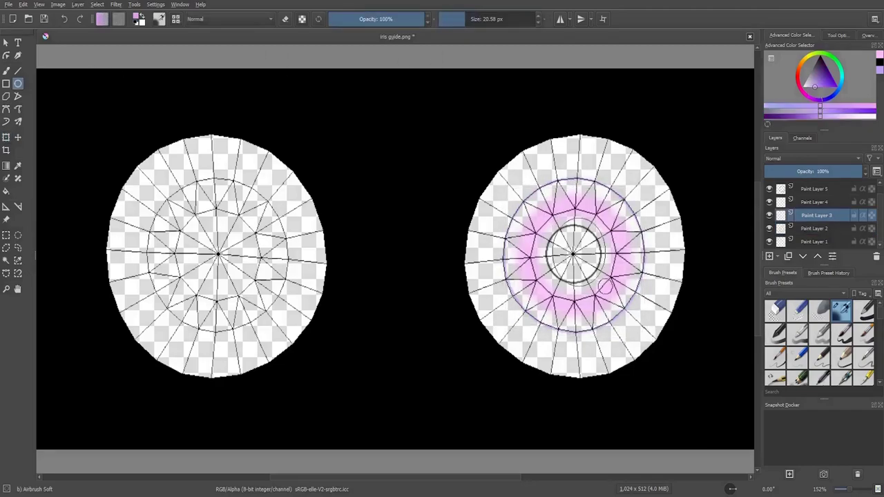
pyautogui.hotkey('ctrl', 't')
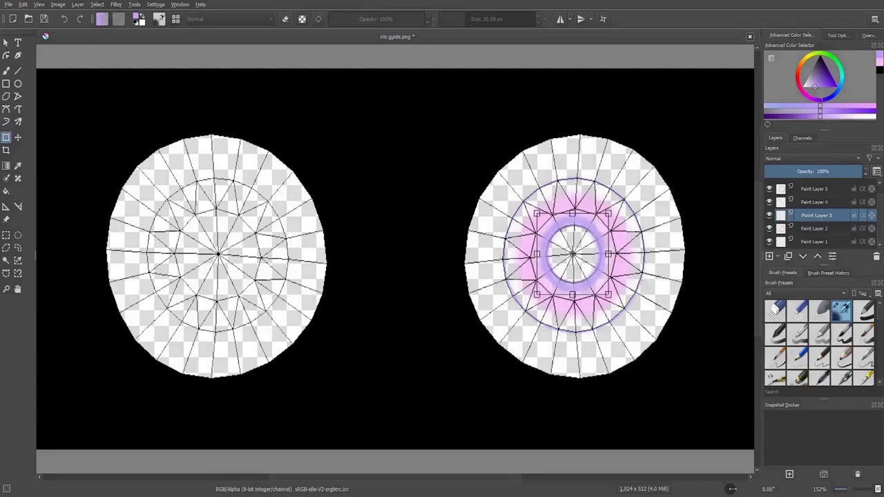
pyautogui.press('l')
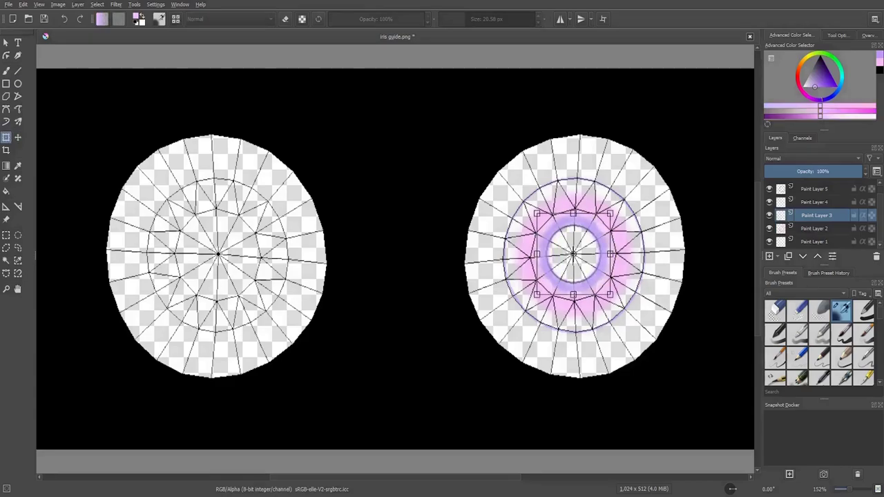
pyautogui.press('k')
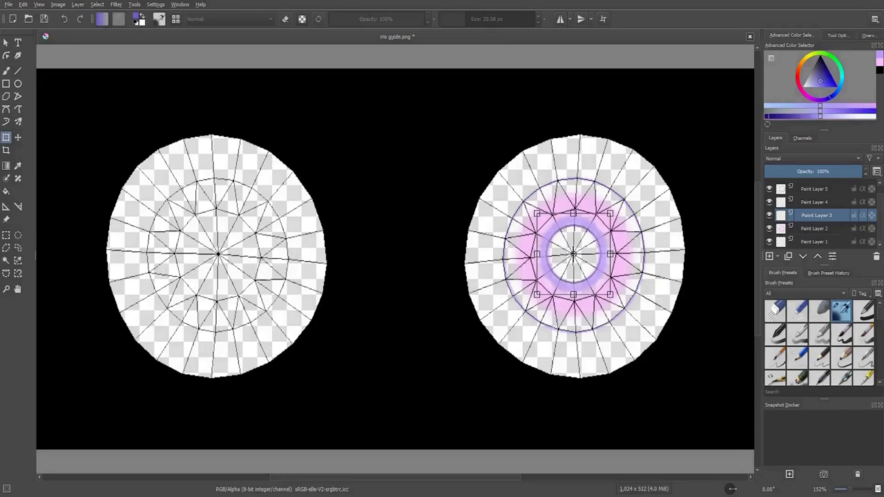
pyautogui.press('Return')
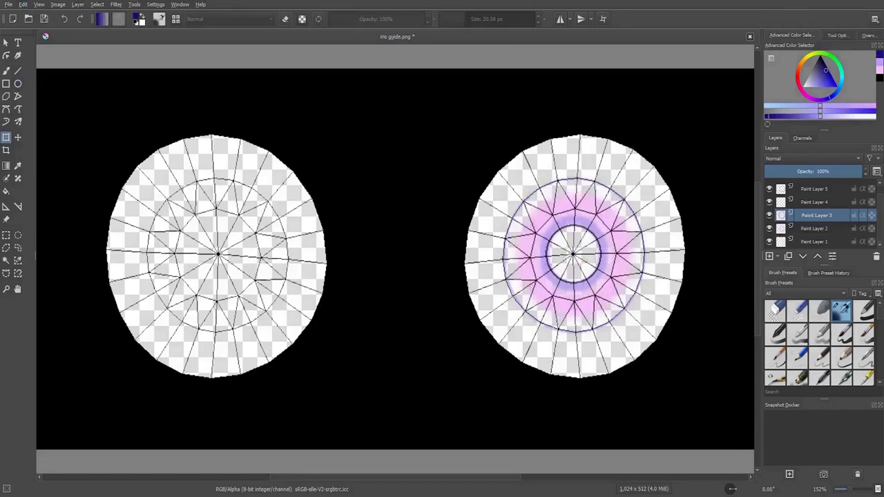
pyautogui.press('pageup')
# Nudge the dark-blue ring on Paint Layer 4 slightly left and move its layer to the bottom.
pyautogui.press('b')
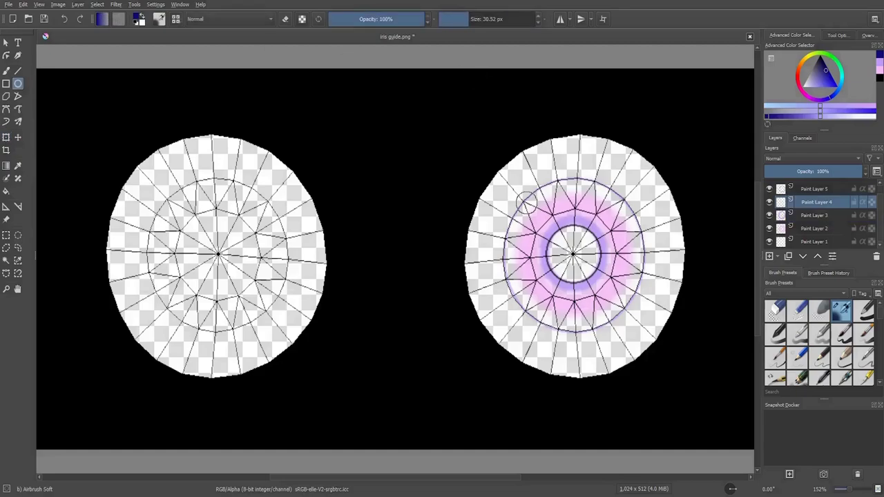
pyautogui.hotkey('ctrl', 't')
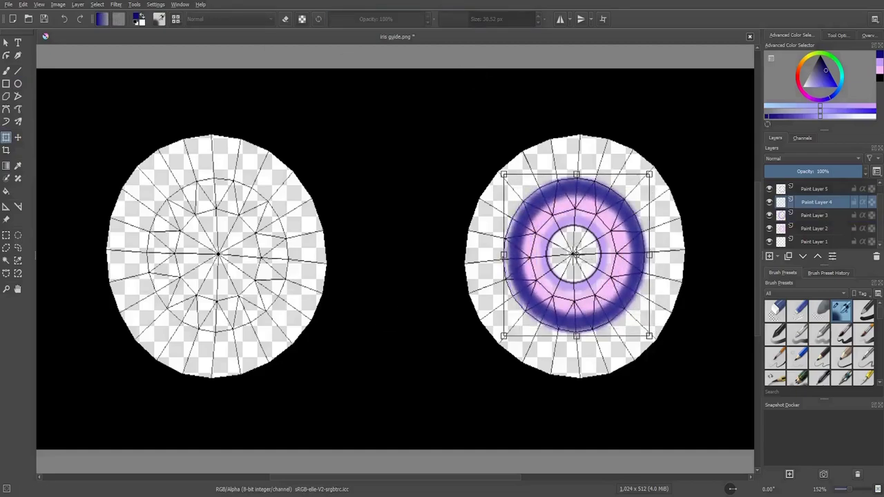
pyautogui.moveTo(575, 254); pyautogui.dragTo(574, 254)
pyautogui.press('Return')
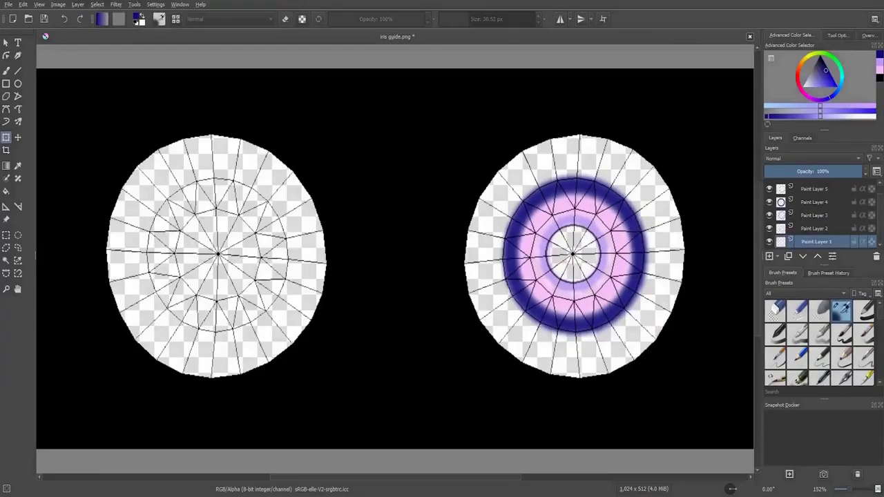
pyautogui.click(815, 212)
pyautogui.click(574, 254)
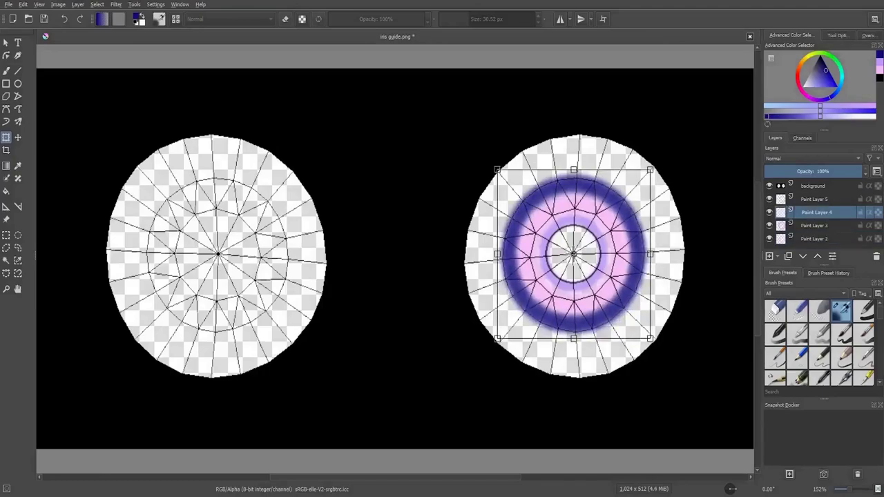
pyautogui.hotkey('ctrl', 'pagedown')
pyautogui.hotkey('ctrl', 'pagedown')
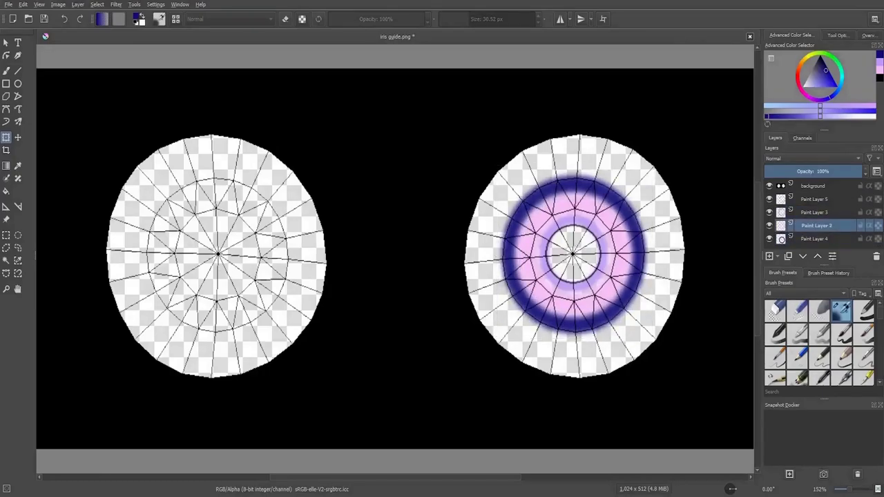
# Add a new layer and draw a magenta ring around the iris centre with a smaller brush.
pyautogui.press('Insert')
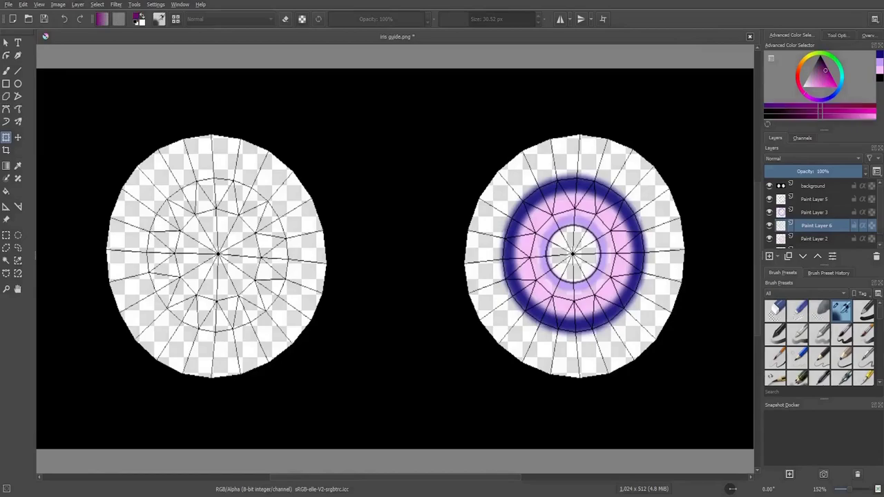
pyautogui.press('[')
pyautogui.press('[')
pyautogui.press('[')
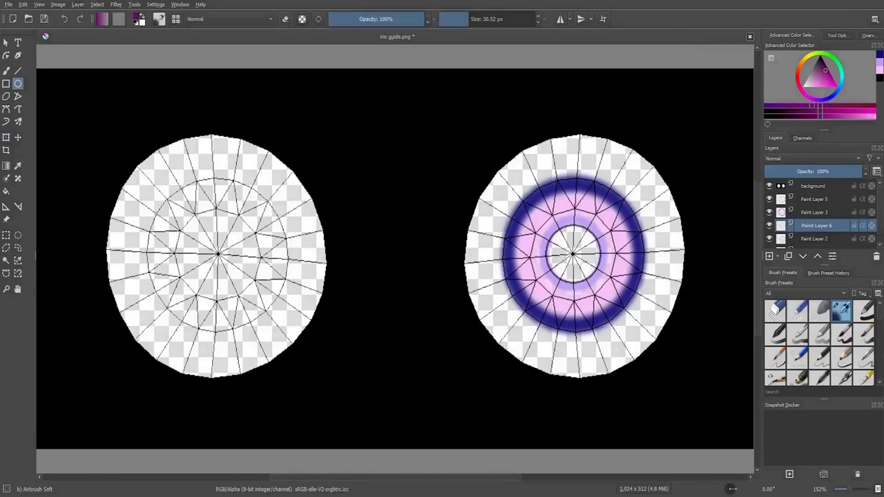
pyautogui.moveTo(573, 225); pyautogui.dragTo(572, 225)
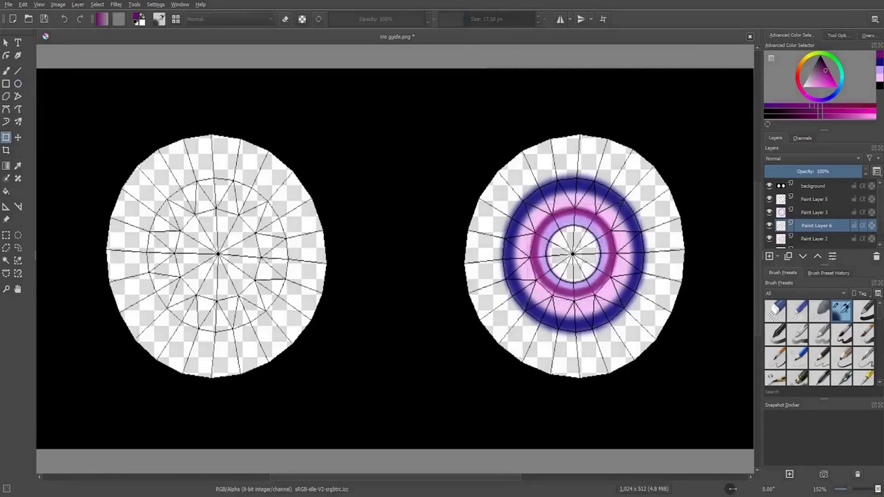
pyautogui.press('Return')
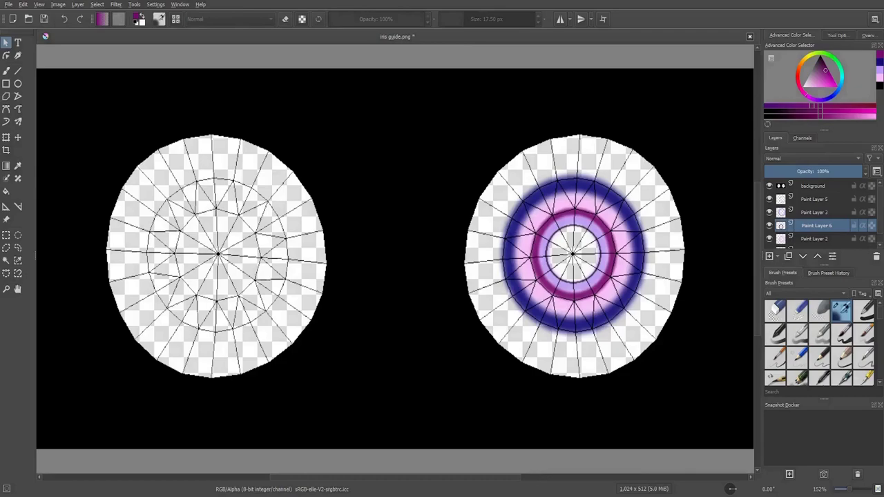
pyautogui.press('b')
pyautogui.press('pageup')
pyautogui.press('pageup')
# Fill the centre circle solid black and paint over the pupil's grey fringe.
pyautogui.press('d')
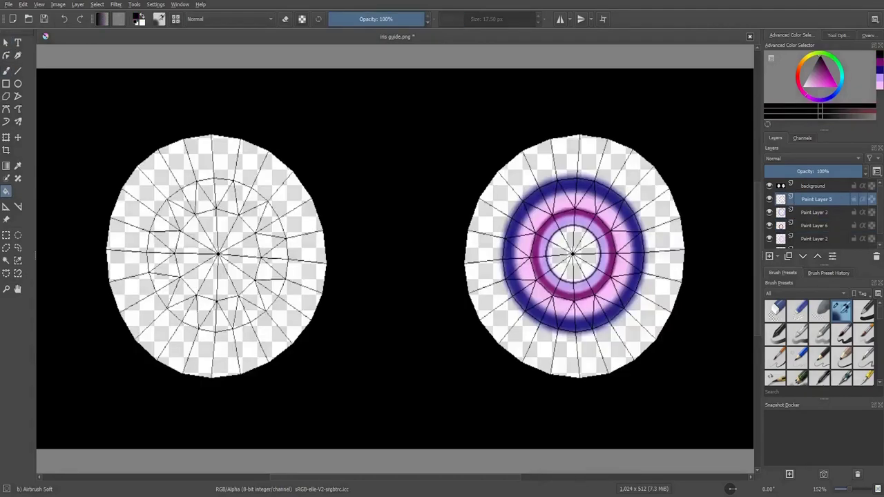
pyautogui.click(5, 259)
pyautogui.click(572, 254)
pyautogui.click(864, 311)
pyautogui.hotkey('shift', 'BackSpace')
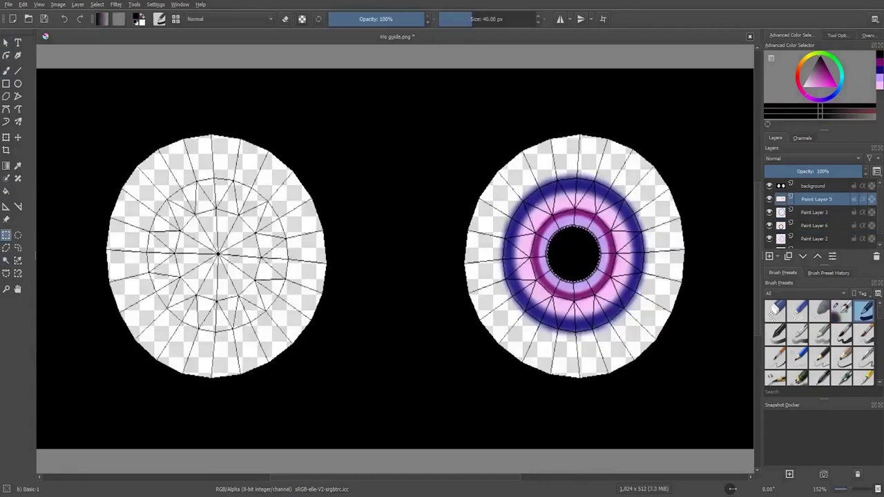
pyautogui.press('[')
pyautogui.press('[')
pyautogui.press('[')
pyautogui.scroll(5, 557, 243)
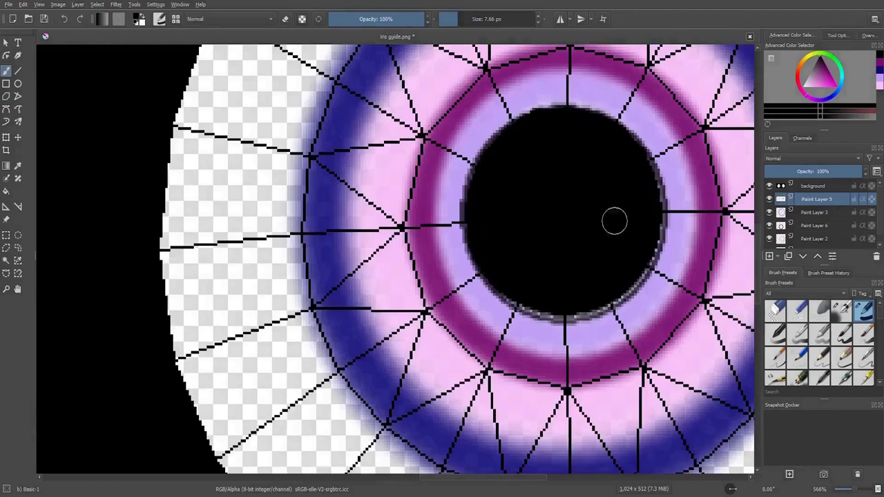
pyautogui.moveTo(573, 308); pyautogui.dragTo(653, 235)
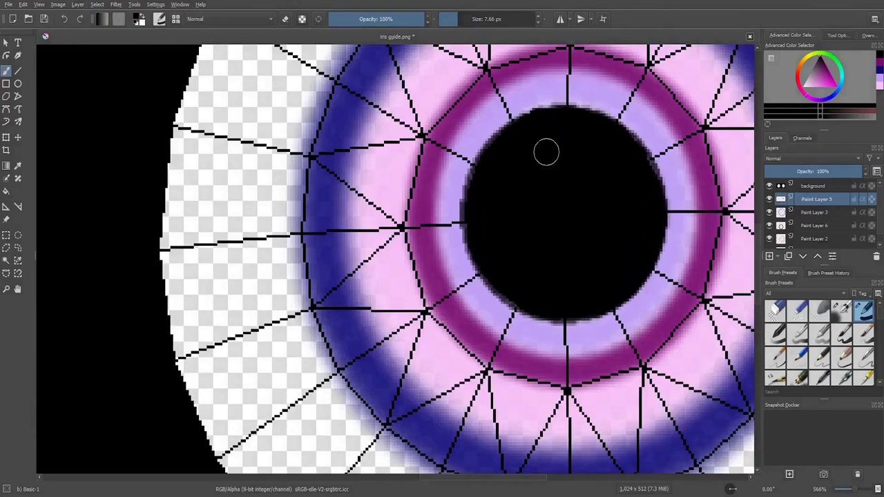
# Try dark-blue shading over the upper iris on Paint Layer 3, undo it, and draw dark-blue lines instead.
pyautogui.press('pagedown')
pyautogui.scroll(-3, 589, 297)
pyautogui.scroll(1, 590, 297)
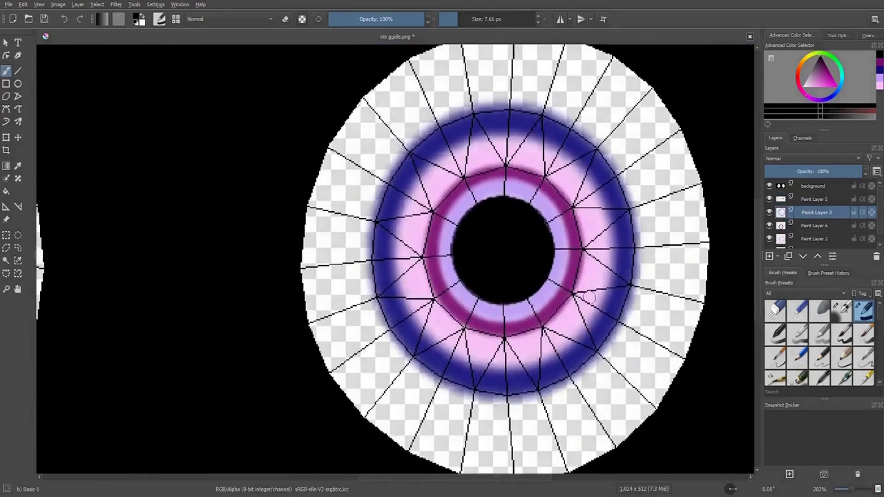
pyautogui.keyDown('ctrl'); pyautogui.click(394, 209); pyautogui.keyUp('ctrl')
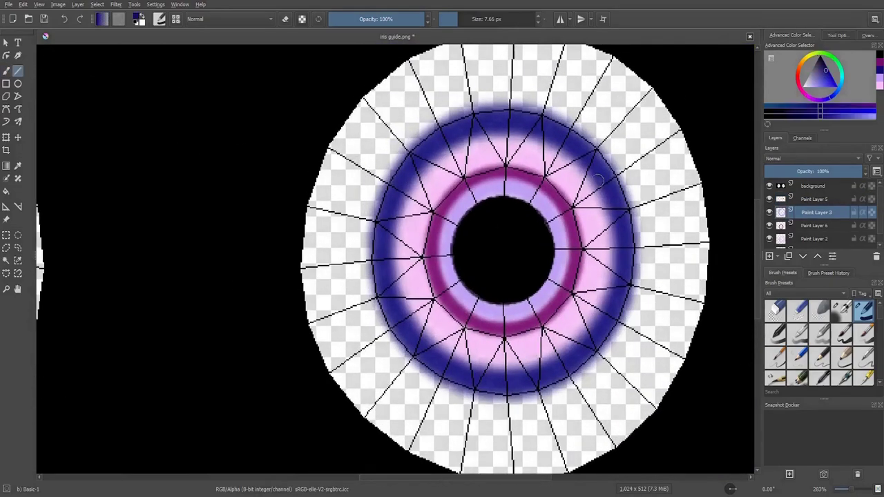
pyautogui.moveTo(404, 181)
pyautogui.mouseDown()
pyautogui.moveTo(573, 172)
pyautogui.moveTo(493, 136)
pyautogui.mouseUp()
pyautogui.press('b')
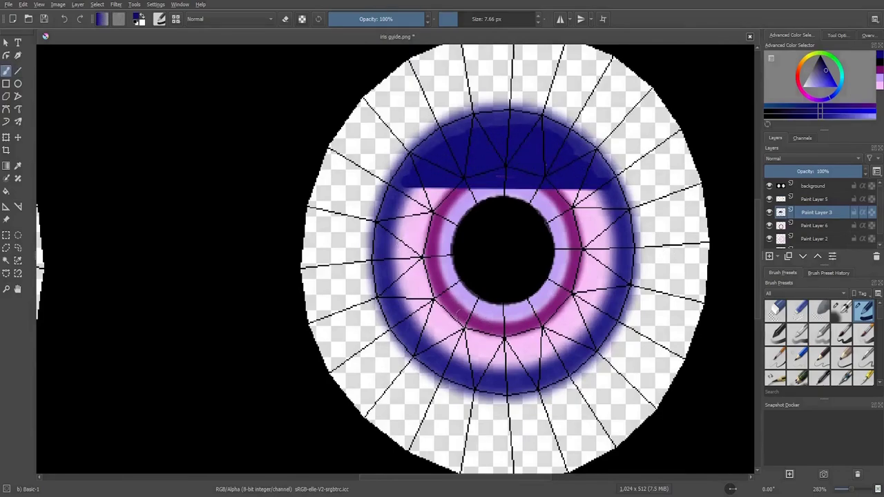
pyautogui.hotkey('ctrl', 'z')
pyautogui.hotkey('ctrl', 'z')
pyautogui.press('v')
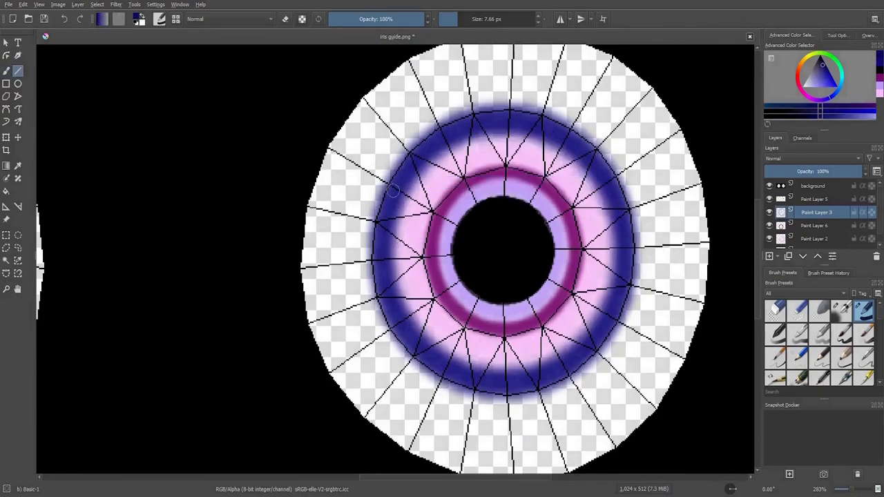
pyautogui.moveTo(388, 186); pyautogui.dragTo(617, 195)
pyautogui.moveTo(408, 176)
pyautogui.mouseDown()
pyautogui.moveTo(476, 166)
pyautogui.moveTo(573, 182)
pyautogui.moveTo(450, 142)
pyautogui.moveTo(604, 173)
pyautogui.mouseUp()
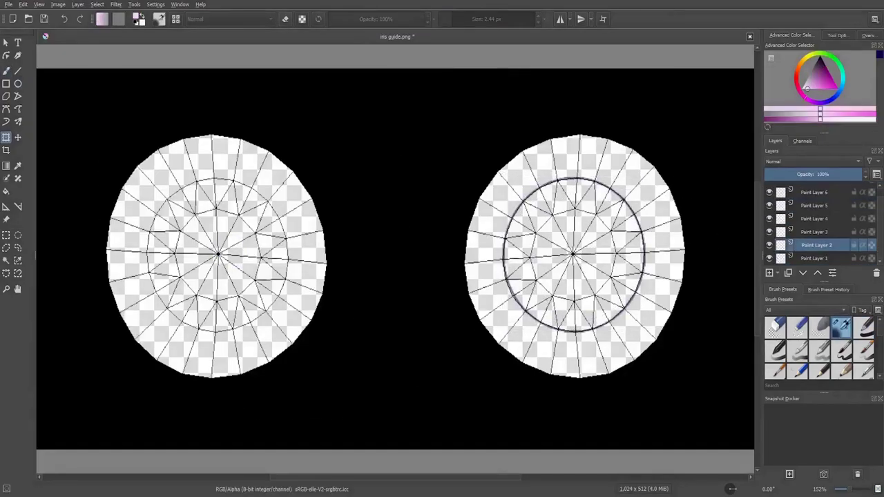
# Switch to the Ellipse tool for filling the iris.
pyautogui.click(18, 83)
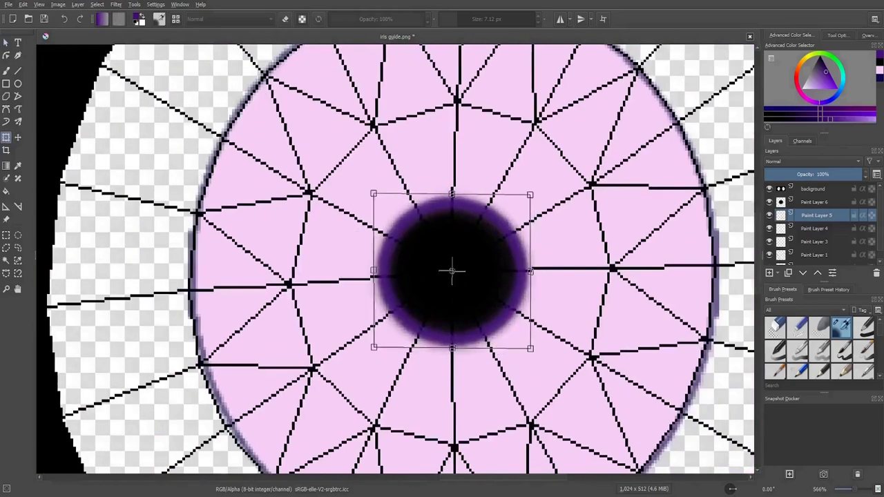
# Reorder Paint Layers 5 and 6 and airbrush the ring into a soft dark pupil disc.
pyautogui.press('pagedown')
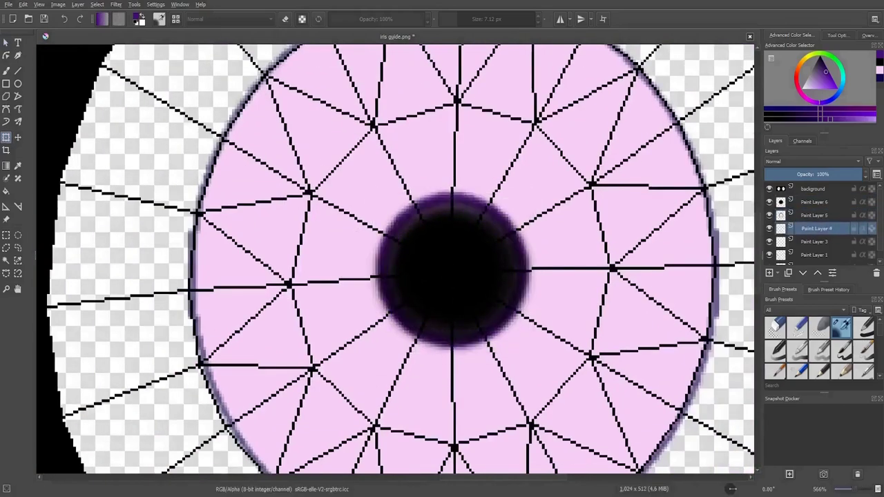
pyautogui.press('pageup')
pyautogui.press('pageup')
pyautogui.press('pagedown')
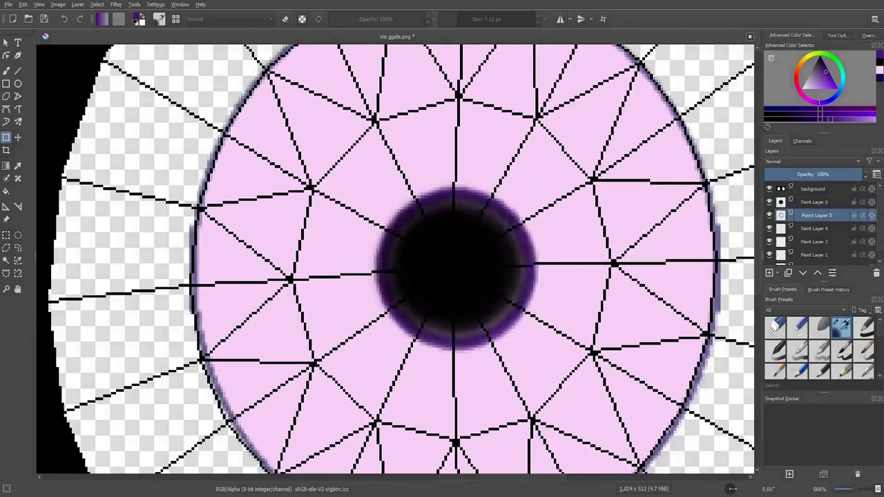
pyautogui.press('-')
pyautogui.hotkey('ctrl', 'pageup')
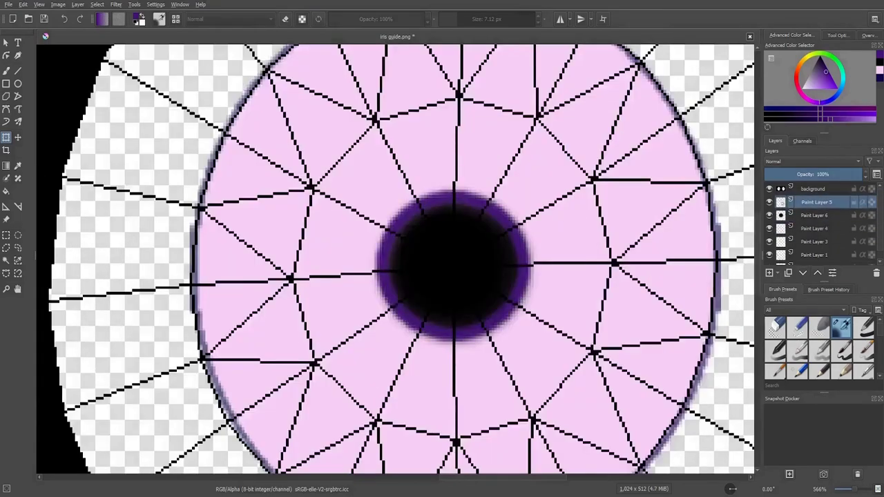
pyautogui.press('+')
pyautogui.press('+')
pyautogui.press('-')
pyautogui.hotkey('ctrl', 'pagedown')
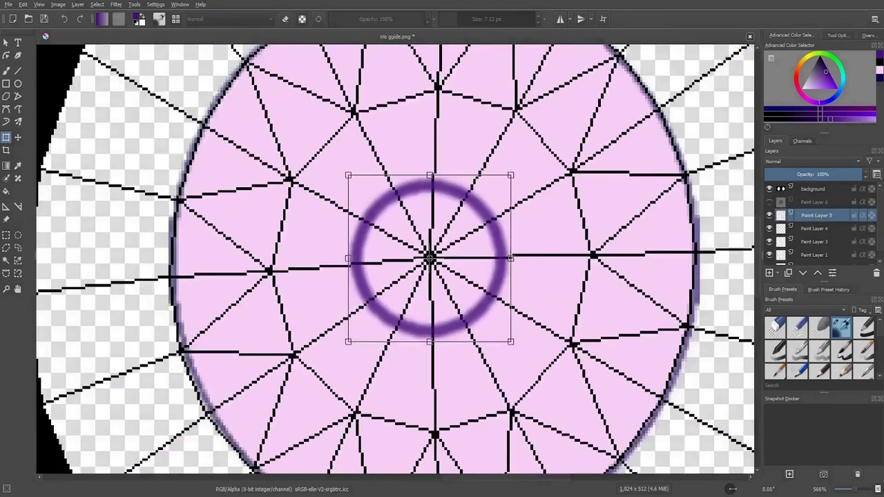
pyautogui.press('b')
pyautogui.moveTo(373, 239)
pyautogui.mouseDown()
pyautogui.moveTo(442, 290)
pyautogui.moveTo(489, 251)
pyautogui.mouseUp()
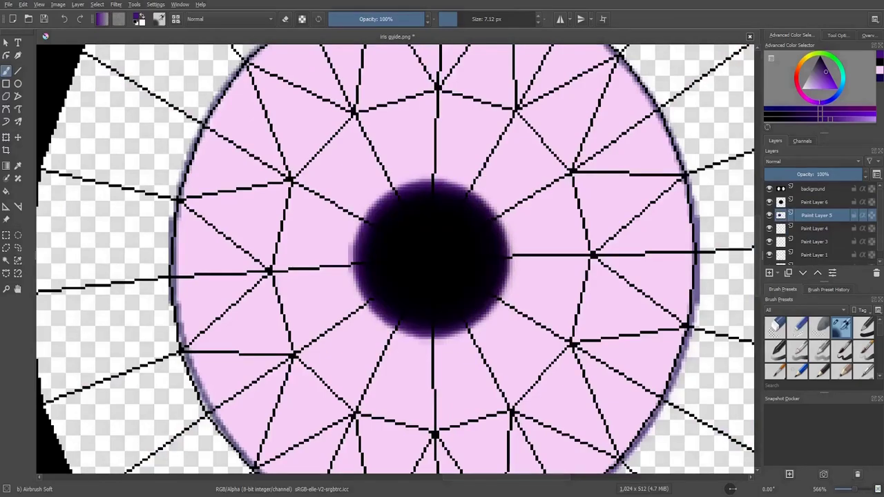
pyautogui.hotkey('ctrl', 'r')
pyautogui.press('+')
pyautogui.press('+')
# Zoom in and out to inspect the pupil's soft edge.
pyautogui.press('b')
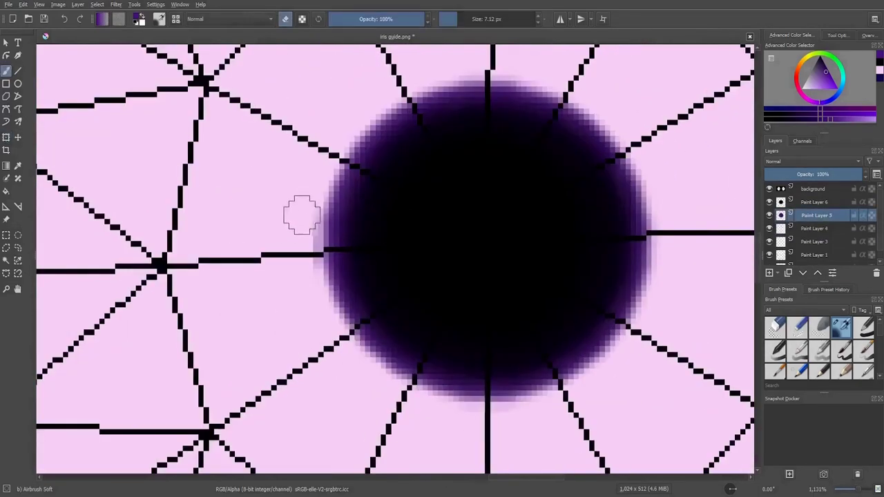
pyautogui.scroll(-2, 622, 285)
pyautogui.scroll(2, 601, 338)
pyautogui.scroll(1, 488, 359)
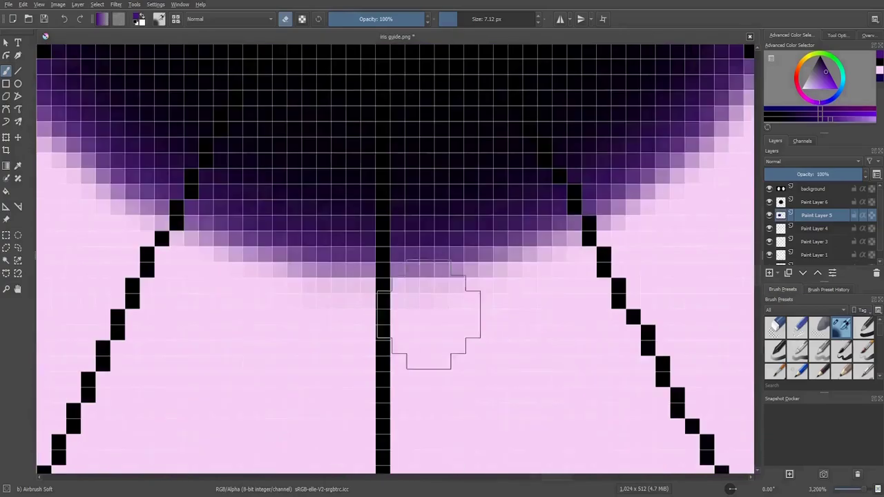
pyautogui.scroll(3, 488, 359)
pyautogui.scroll(-1, 296, 237)
pyautogui.scroll(-1, 296, 236)
pyautogui.scroll(2, 463, 108)
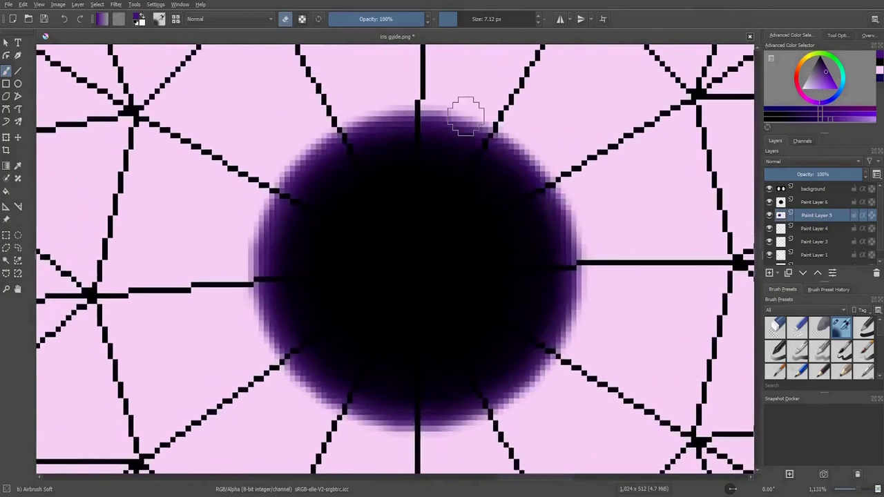
pyautogui.scroll(-3, 464, 109)
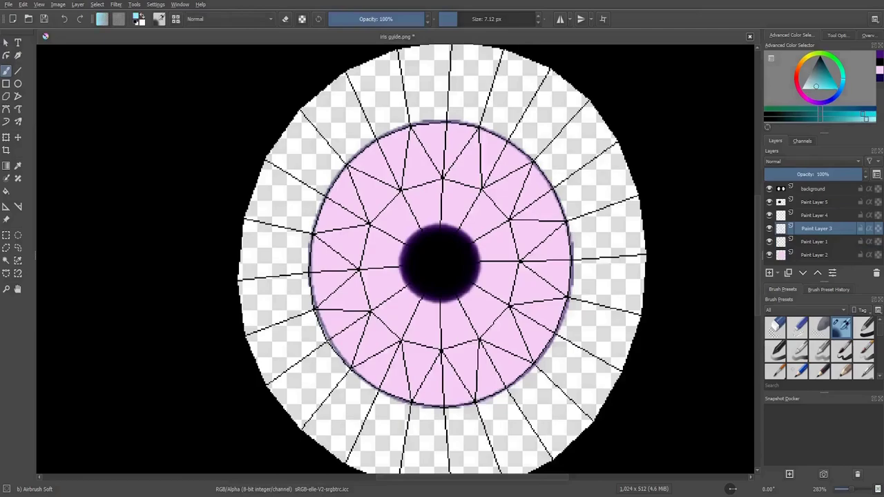
# Paint a thick teal arc across the lower iris, checking it with the guide lines hidden.
pyautogui.press('/')
pyautogui.moveTo(367, 232)
pyautogui.mouseDown()
pyautogui.moveTo(528, 288)
pyautogui.moveTo(409, 362)
pyautogui.mouseUp()
pyautogui.hotkey('ctrl', 'z')
pyautogui.moveTo(373, 224); pyautogui.dragTo(541, 316)
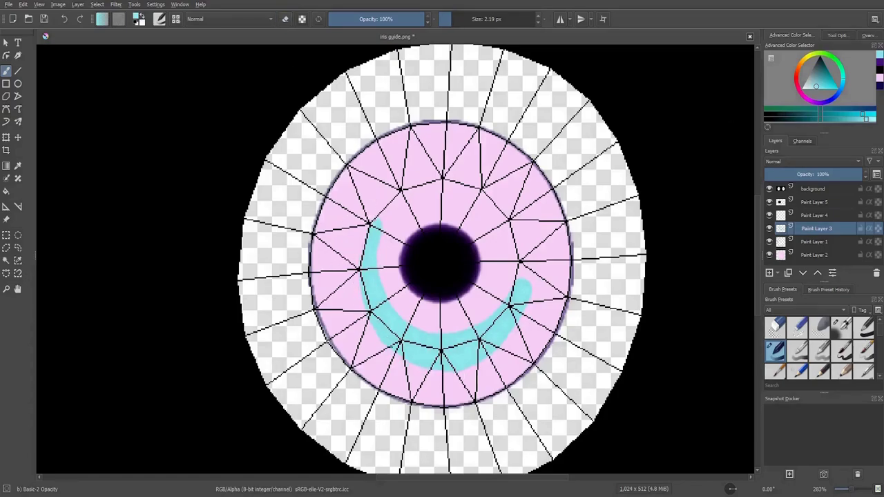
pyautogui.click(769, 188)
pyautogui.press('e')
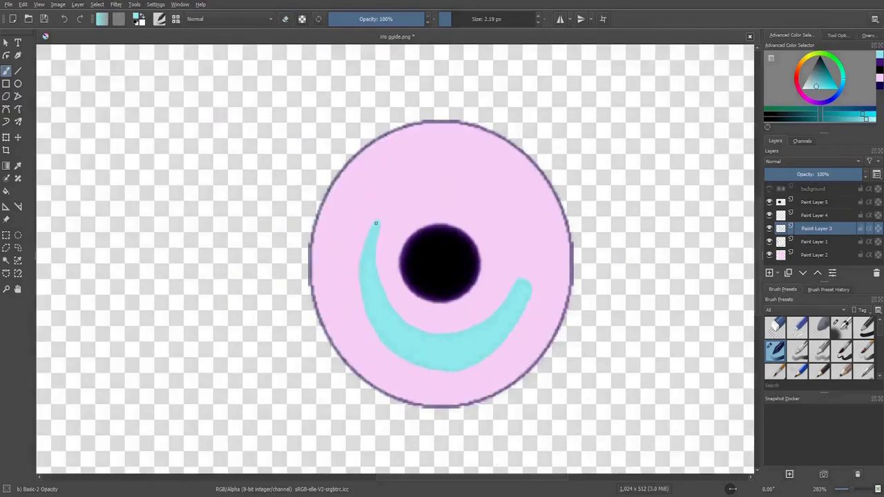
pyautogui.hotkey('ctrl', 'z')
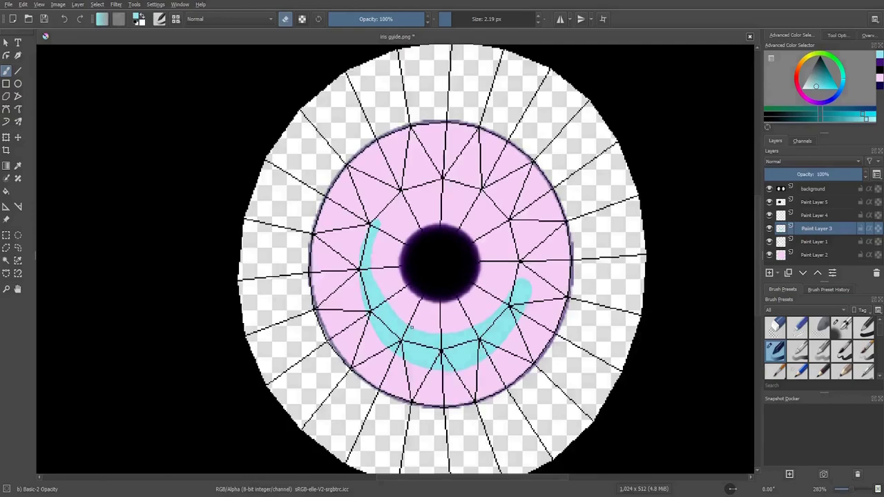
# Draw a thick pink band across the iris on Paint Layer 4.
pyautogui.press('pageup')
pyautogui.press('pageup')
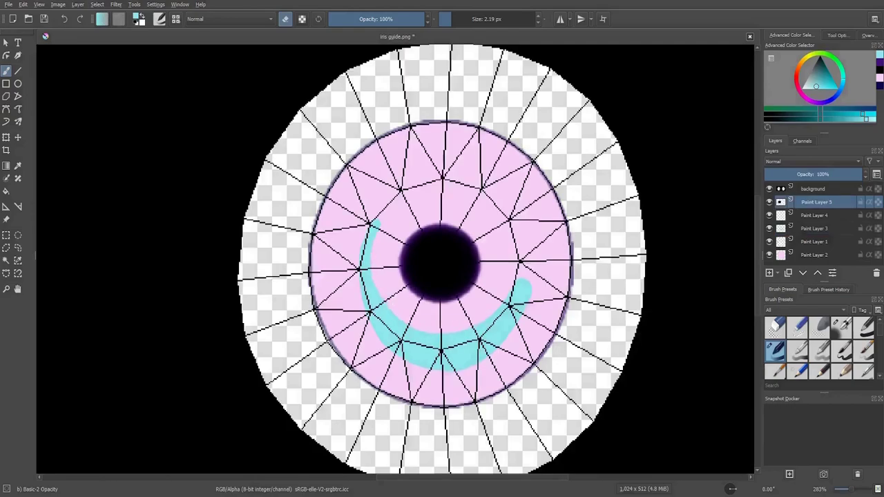
pyautogui.press('e')
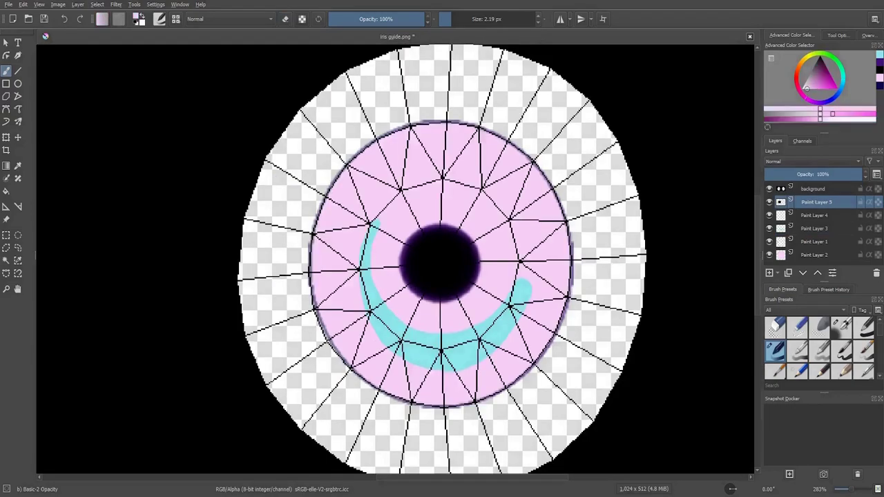
pyautogui.press('pagedown')
pyautogui.moveTo(565, 241); pyautogui.dragTo(564, 240)
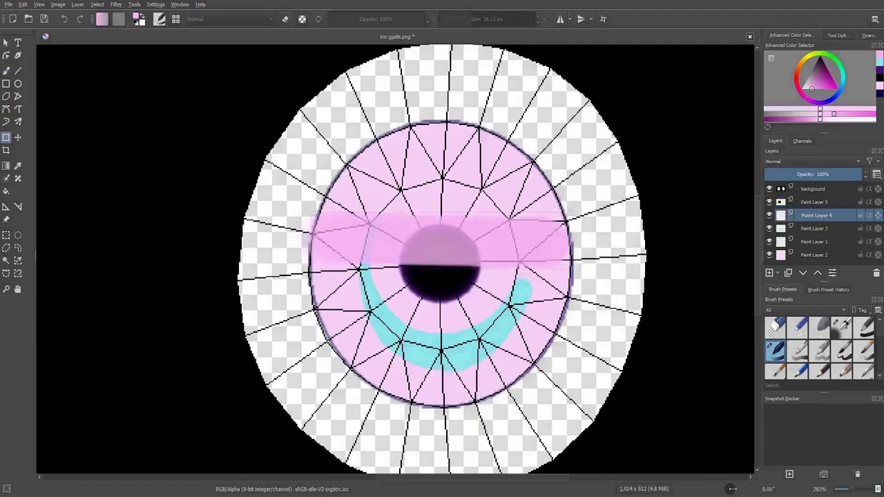
# Resize the pink band, then airbrush pink across the upper iris and darker pink along its left edge.
pyautogui.hotkey('ctrl', 't')
pyautogui.press('Return')
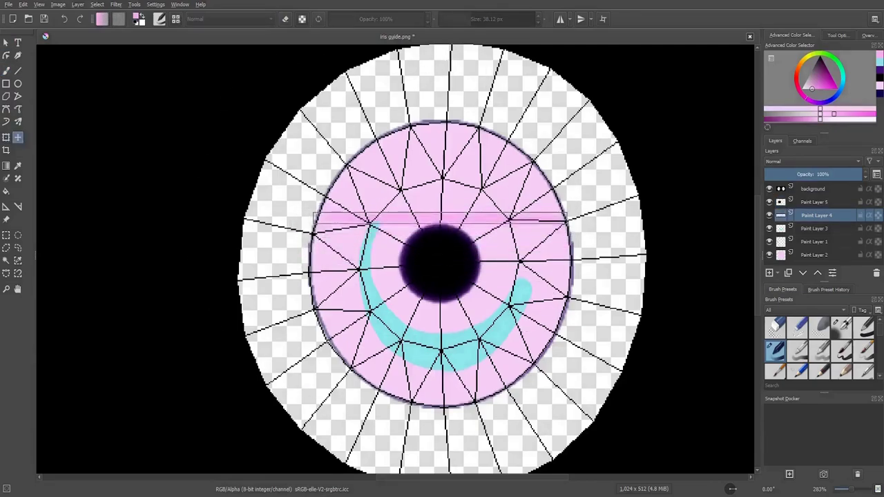
pyautogui.press('b')
pyautogui.moveTo(456, 159)
pyautogui.mouseDown()
pyautogui.moveTo(345, 207)
pyautogui.moveTo(484, 149)
pyautogui.moveTo(528, 200)
pyautogui.moveTo(556, 207)
pyautogui.mouseUp()
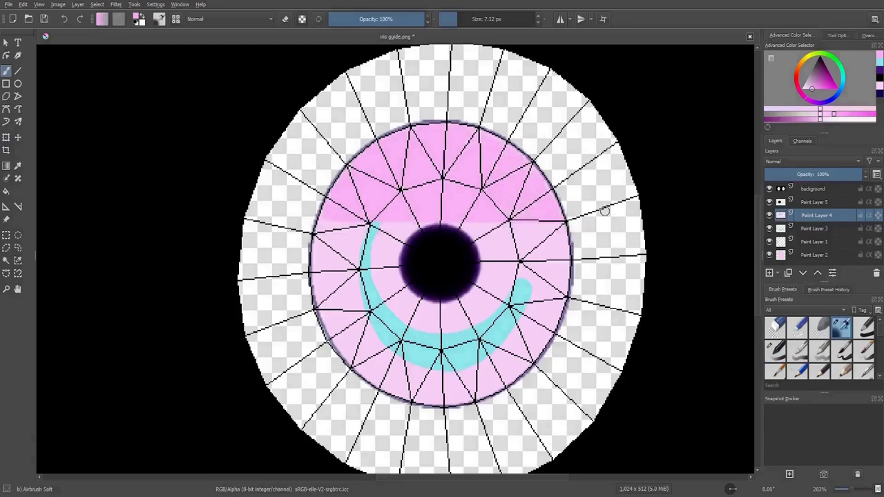
pyautogui.keyDown('ctrl'); pyautogui.click(441, 215); pyautogui.keyUp('ctrl')
pyautogui.moveTo(360, 219); pyautogui.dragTo(315, 260)
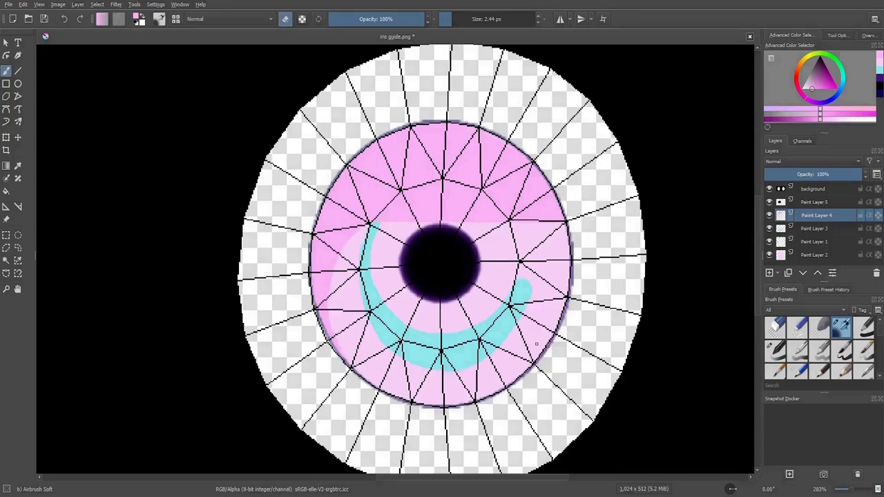
# Fill the iris's top band and right edge with dark purple using a larger brush.
pyautogui.press(']')
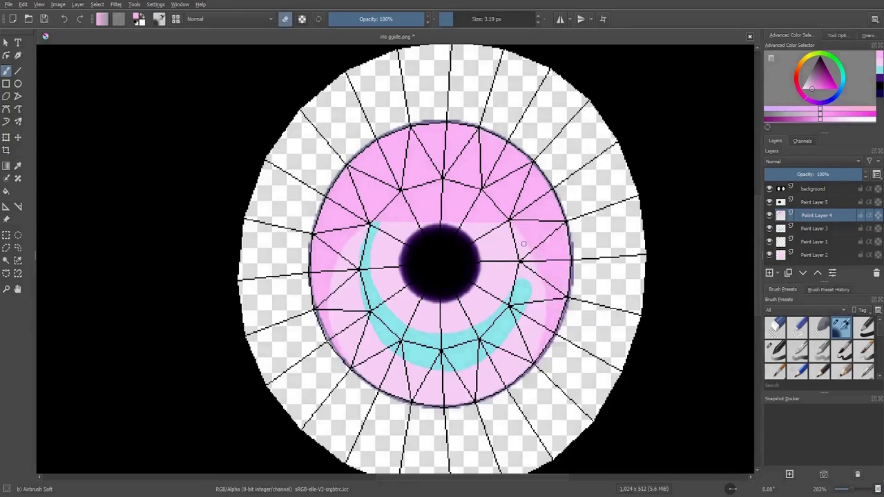
pyautogui.press('d')
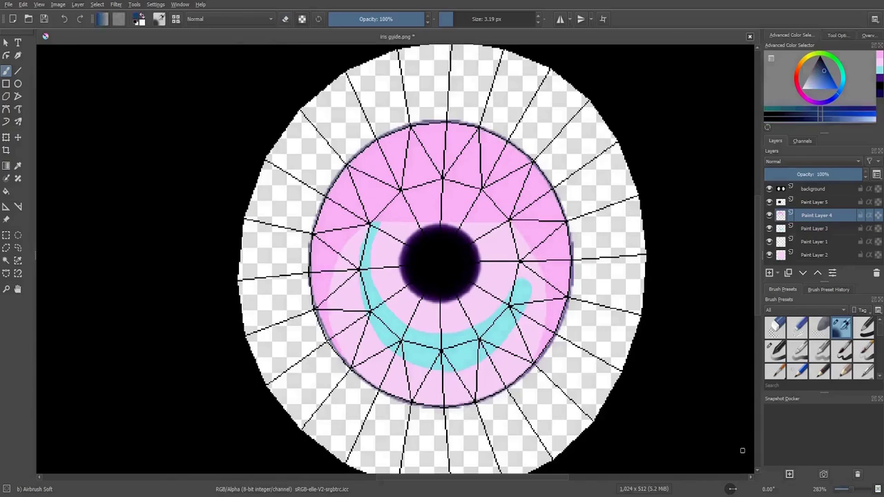
pyautogui.moveTo(409, 141)
pyautogui.mouseDown()
pyautogui.moveTo(446, 138)
pyautogui.moveTo(338, 200)
pyautogui.moveTo(442, 138)
pyautogui.mouseUp()
pyautogui.moveTo(314, 270)
pyautogui.mouseDown()
pyautogui.moveTo(394, 151)
pyautogui.moveTo(317, 304)
pyautogui.mouseUp()
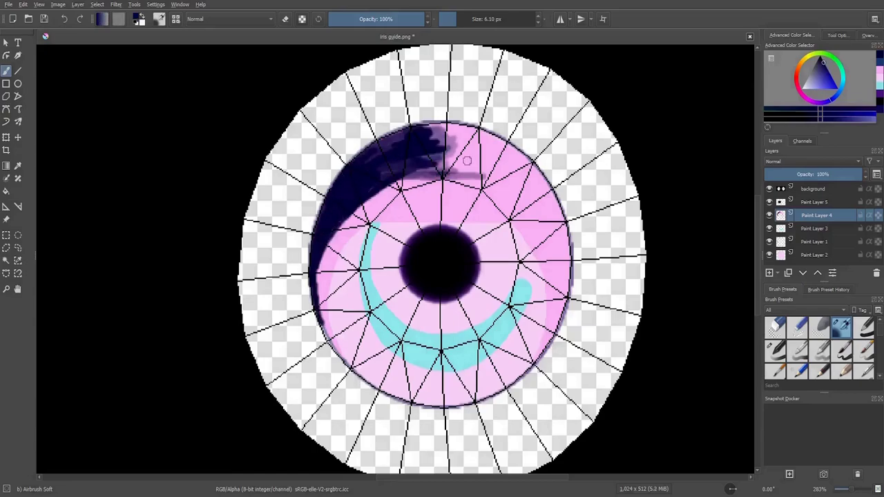
pyautogui.moveTo(428, 131); pyautogui.dragTo(546, 207)
pyautogui.moveTo(415, 165); pyautogui.dragTo(566, 249)
pyautogui.moveTo(546, 179); pyautogui.dragTo(456, 158)
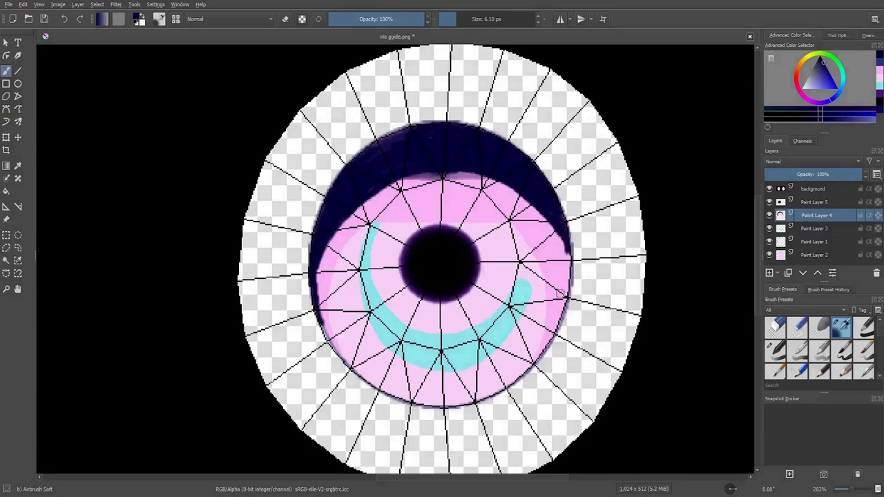
pyautogui.moveTo(560, 291); pyautogui.dragTo(511, 176)
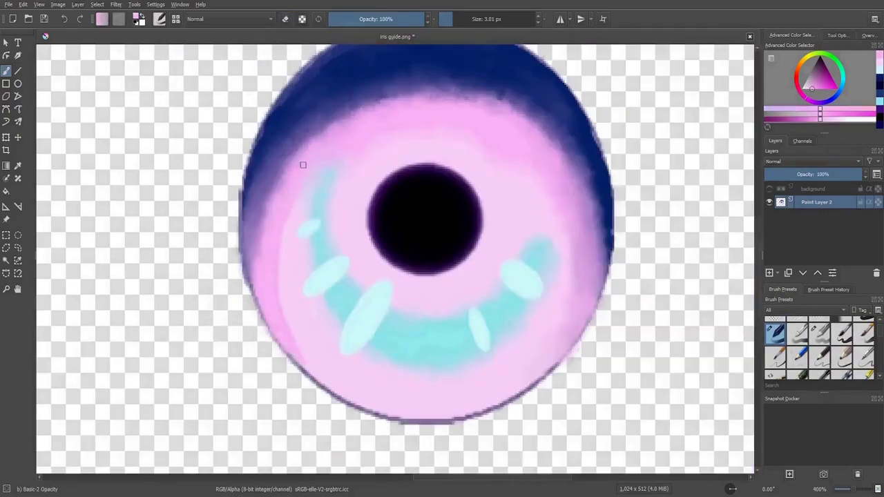
# Paint light pink along the iris edges, texture the rim with watercolour, and blur the pupil edge.
pyautogui.moveTo(559, 329)
pyautogui.mouseDown()
pyautogui.moveTo(558, 193)
pyautogui.moveTo(299, 203)
pyautogui.mouseUp()
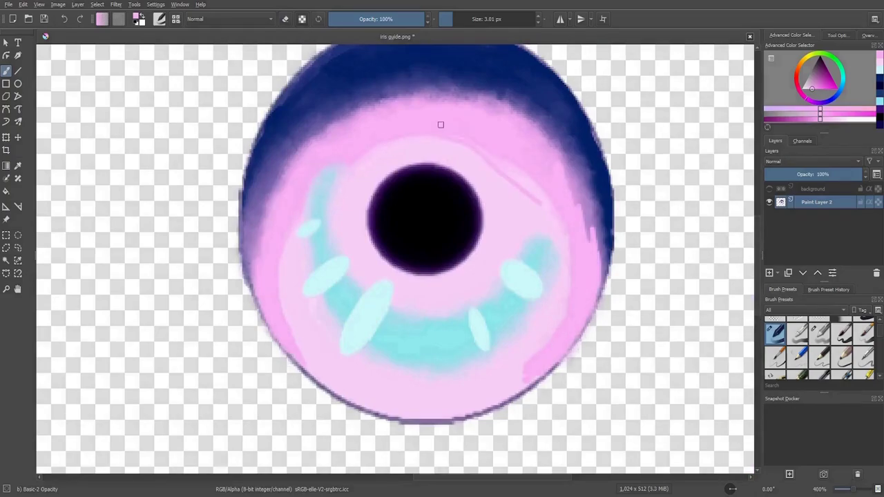
pyautogui.moveTo(542, 204); pyautogui.dragTo(484, 160)
pyautogui.click(863, 325)
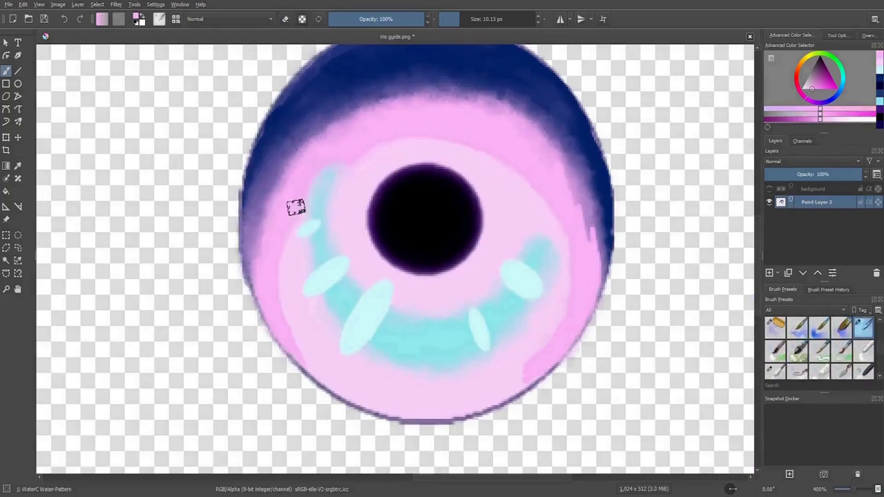
pyautogui.moveTo(591, 228)
pyautogui.mouseDown()
pyautogui.moveTo(274, 198)
pyautogui.moveTo(536, 151)
pyautogui.mouseUp()
pyautogui.press('/')
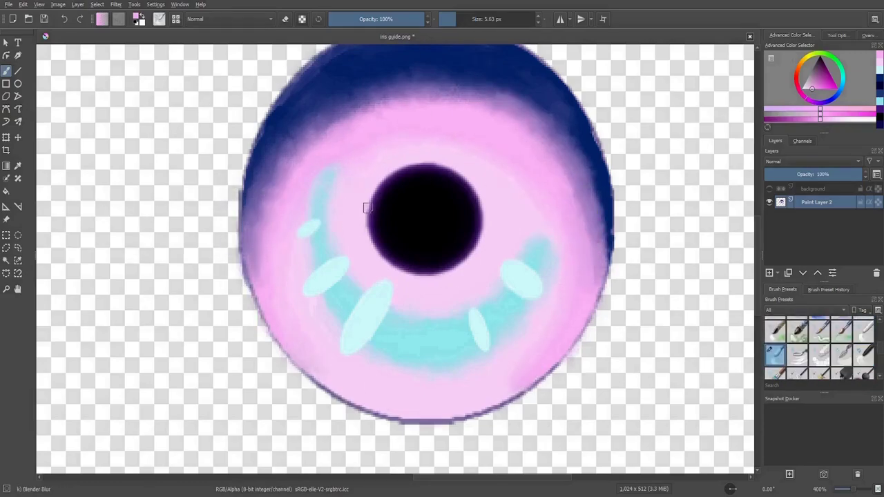
pyautogui.moveTo(367, 207)
pyautogui.mouseDown()
pyautogui.moveTo(483, 207)
pyautogui.moveTo(373, 221)
pyautogui.mouseUp()
pyautogui.press('/')
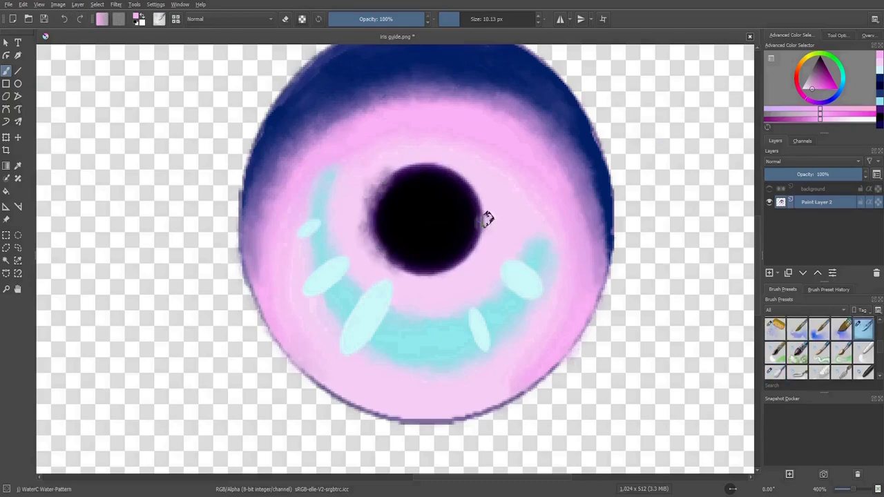
# Round the pupil with pink and paint a softened spiky dark-purple fringe around it.
pyautogui.moveTo(487, 219)
pyautogui.mouseDown()
pyautogui.moveTo(467, 260)
pyautogui.moveTo(444, 276)
pyautogui.mouseUp()
pyautogui.keyDown('ctrl'); pyautogui.click(438, 257); pyautogui.keyUp('ctrl')
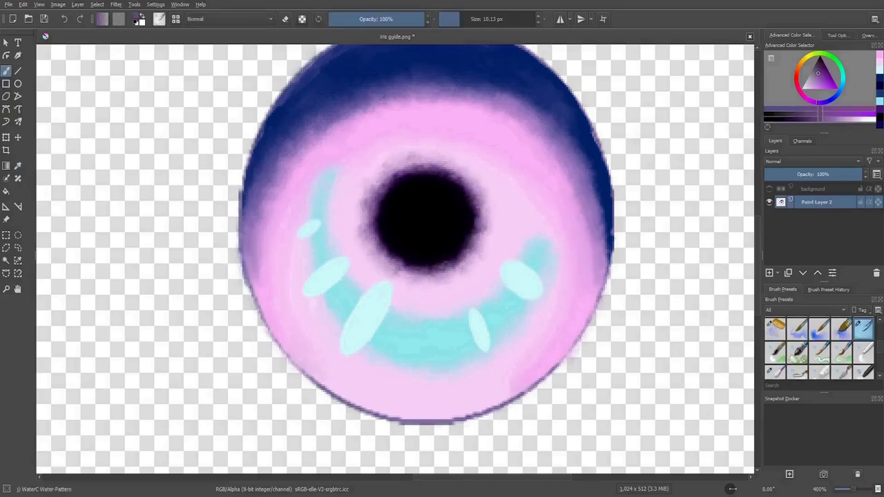
pyautogui.moveTo(487, 238)
pyautogui.mouseDown()
pyautogui.moveTo(470, 266)
pyautogui.moveTo(373, 255)
pyautogui.mouseUp()
pyautogui.moveTo(366, 207)
pyautogui.mouseDown()
pyautogui.moveTo(390, 169)
pyautogui.moveTo(483, 185)
pyautogui.mouseUp()
pyautogui.moveTo(494, 200); pyautogui.dragTo(482, 230)
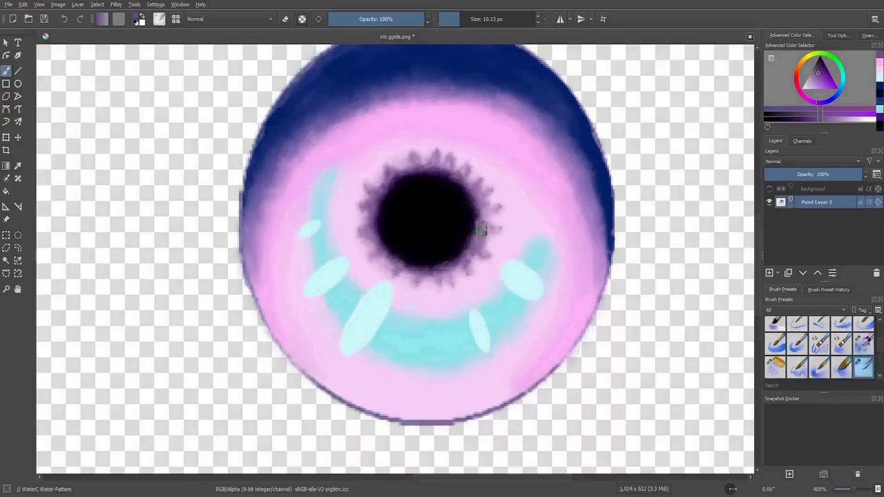
pyautogui.moveTo(387, 276)
pyautogui.mouseDown()
pyautogui.moveTo(532, 247)
pyautogui.moveTo(503, 177)
pyautogui.mouseUp()
pyautogui.moveTo(363, 256); pyautogui.dragTo(363, 180)
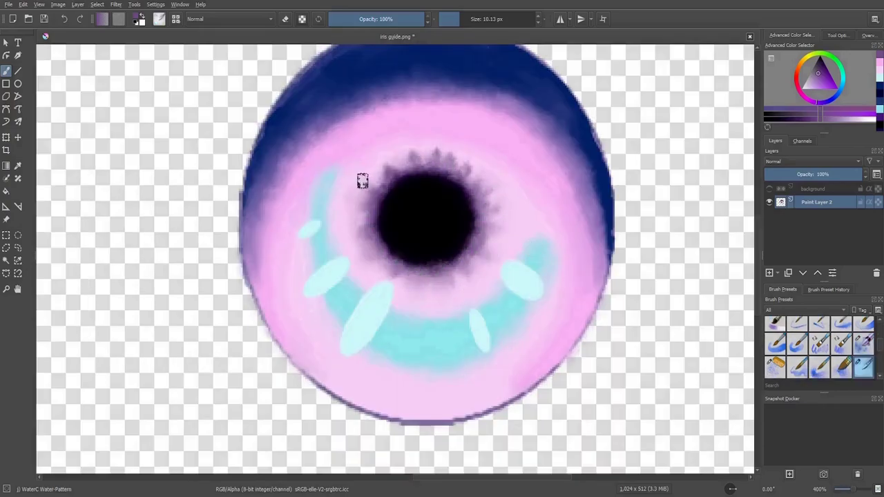
# Dab light dots around the pupil edge and lighten the fringe at its top.
pyautogui.press('/')
pyautogui.press('/')
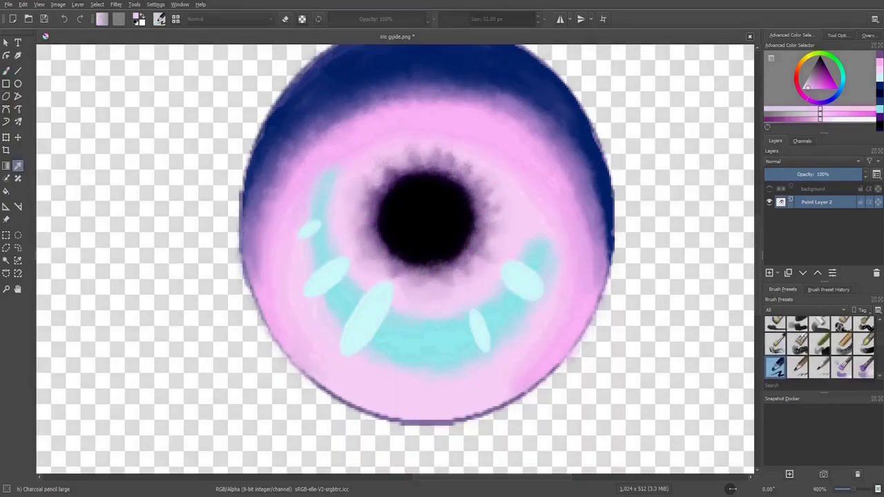
pyautogui.click(361, 256)
pyautogui.click(479, 270)
pyautogui.press('/')
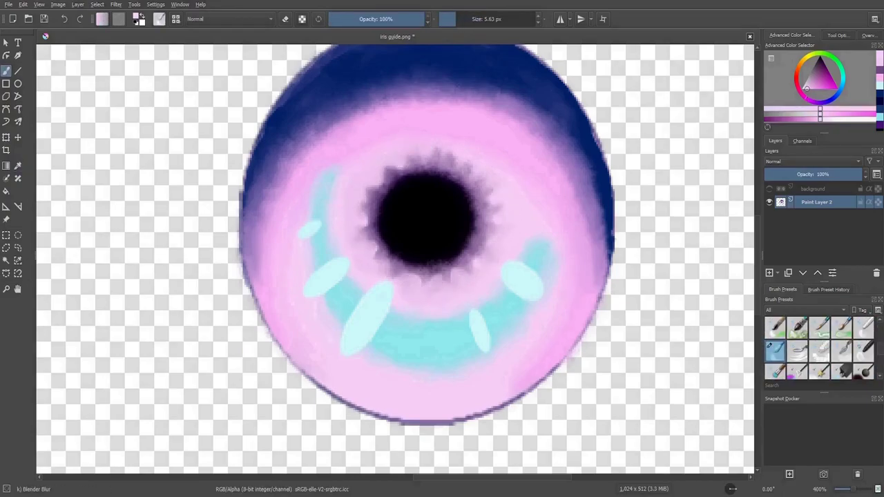
pyautogui.press('/')
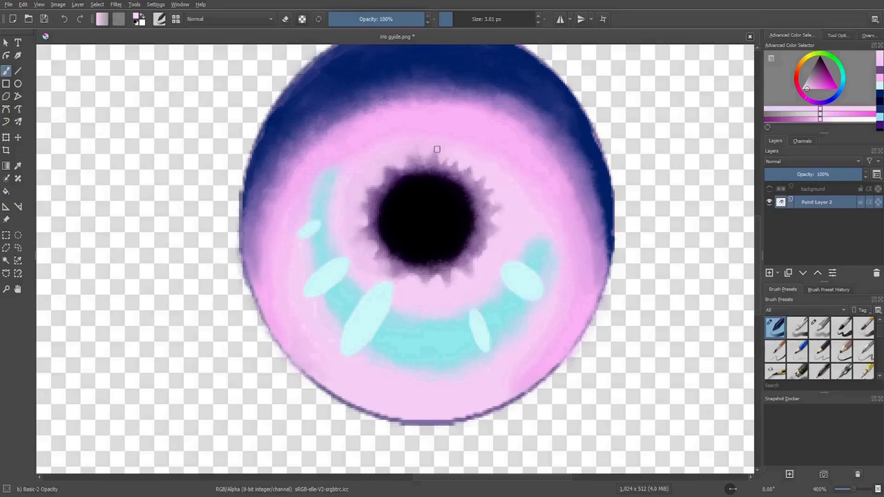
pyautogui.moveTo(436, 149); pyautogui.dragTo(368, 237)
pyautogui.moveTo(438, 135); pyautogui.dragTo(407, 158)
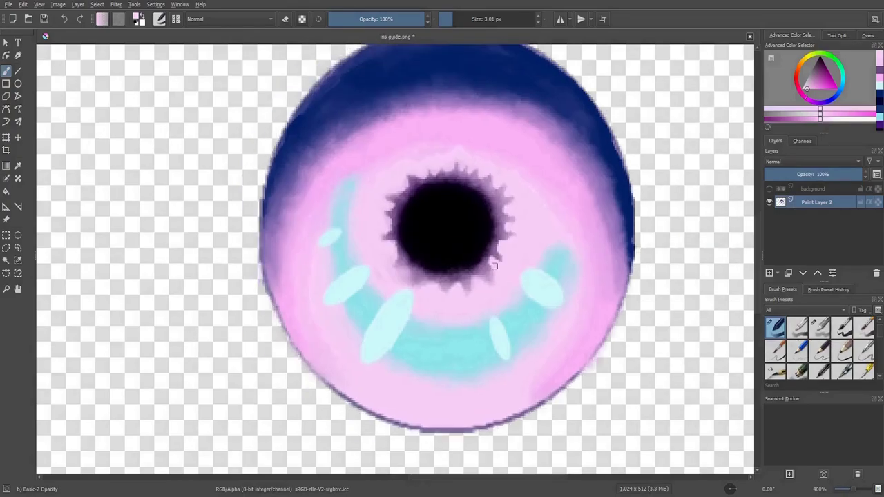
pyautogui.press('/')
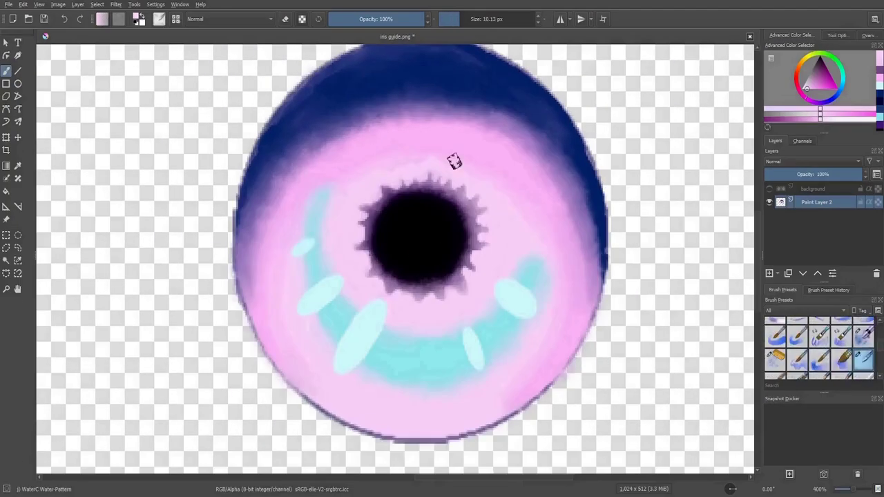
pyautogui.keyDown('ctrl'); pyautogui.click(400, 299); pyautogui.keyUp('ctrl')
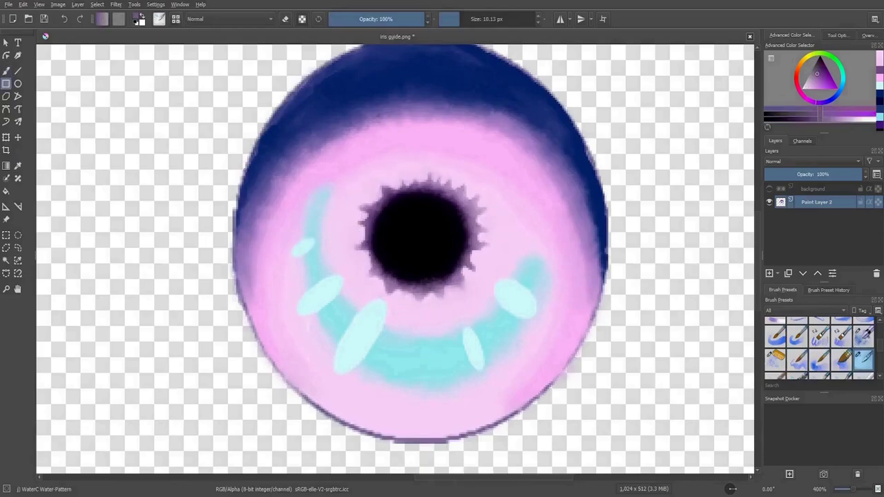
# Undo the latest dense fringe strokes, keeping a thinner ring of spikes around the pupil.
pyautogui.press('/')
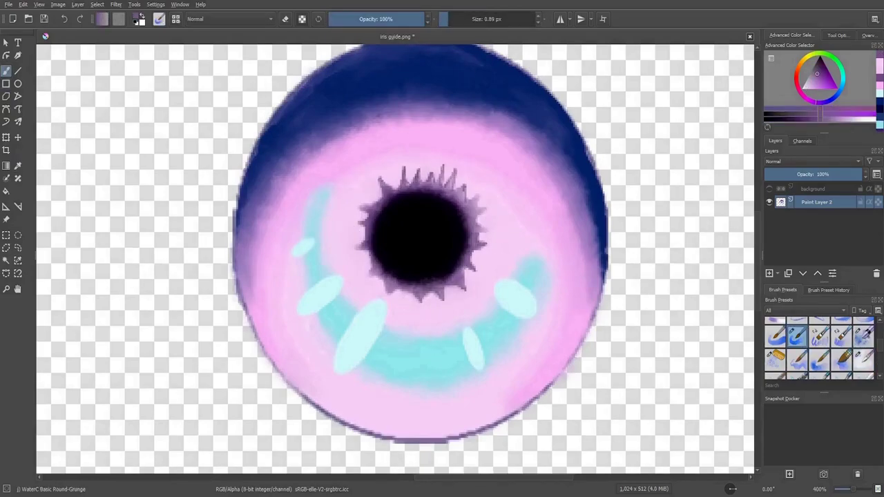
pyautogui.hotkey('ctrl', 'z')
pyautogui.press('/')
pyautogui.hotkey('ctrl', 'z')
pyautogui.hotkey('ctrl', 'z')
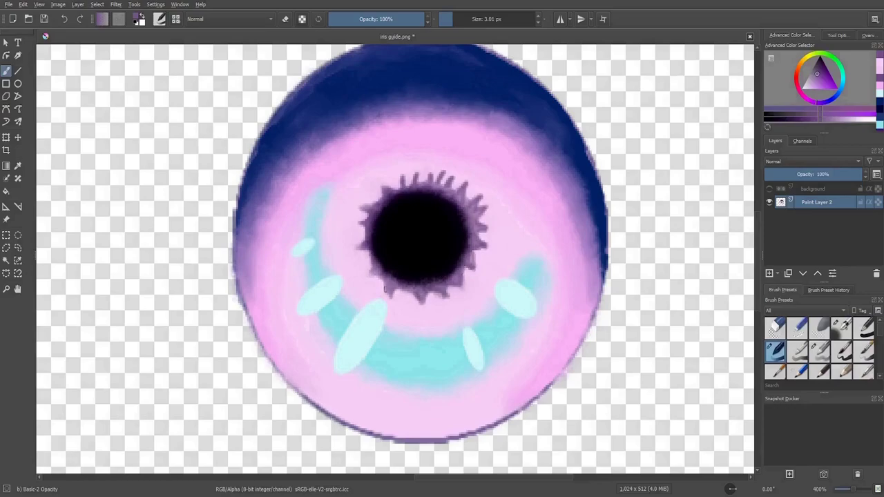
pyautogui.hotkey('ctrl', 'z')
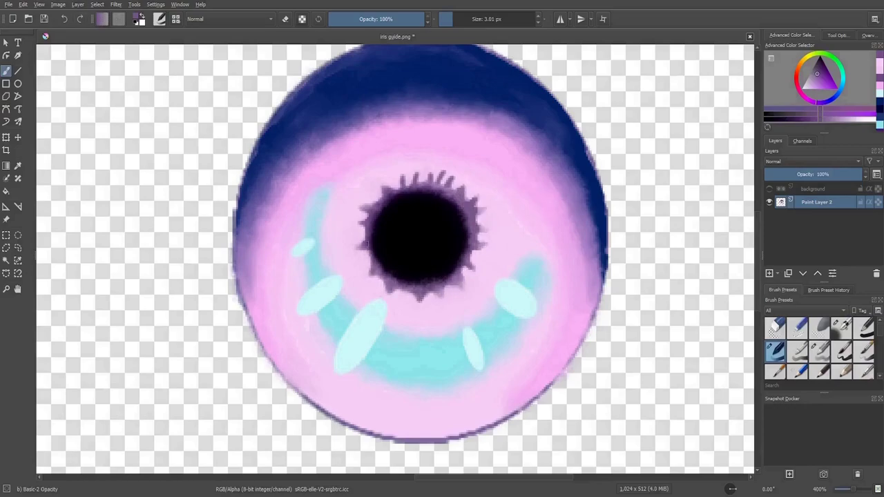
pyautogui.hotkey('ctrl', 'shift', 'z')
pyautogui.press('/')
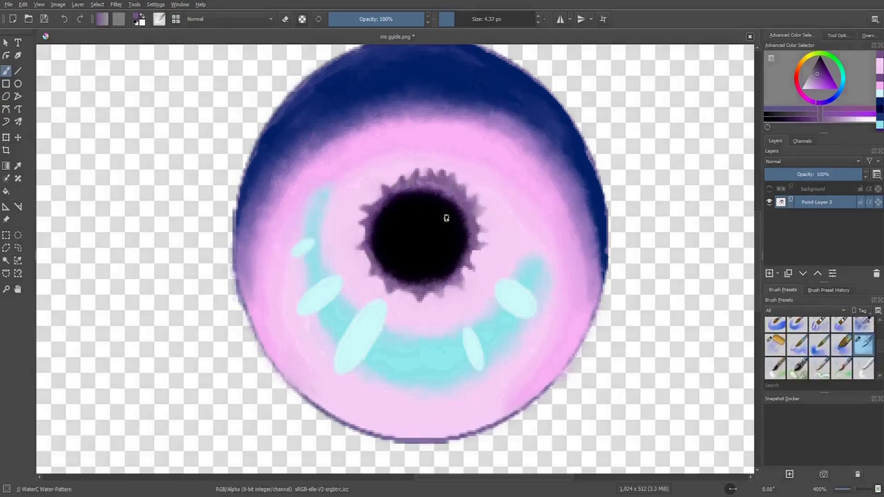
pyautogui.hotkey('ctrl', 'z')
# Commit the painted iris into both guide circles, with Paint Layer 1 above File Layer 2.
pyautogui.scroll(-1, 424, 297)
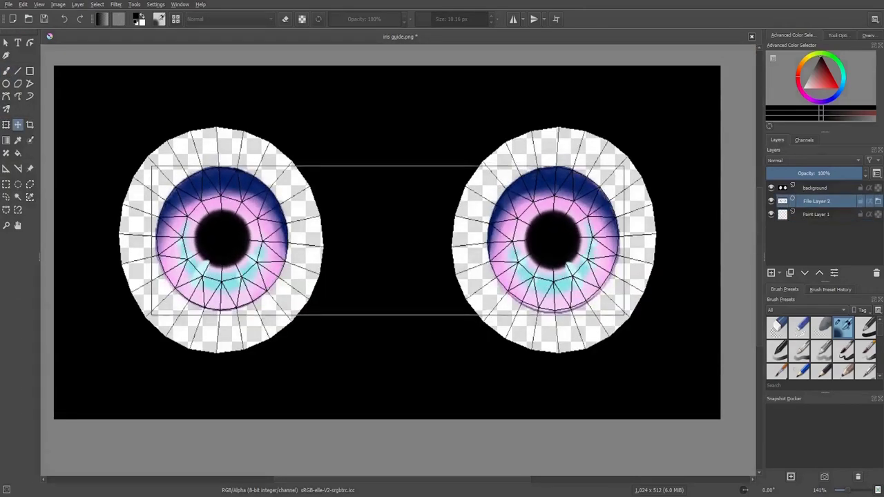
pyautogui.press('Return')
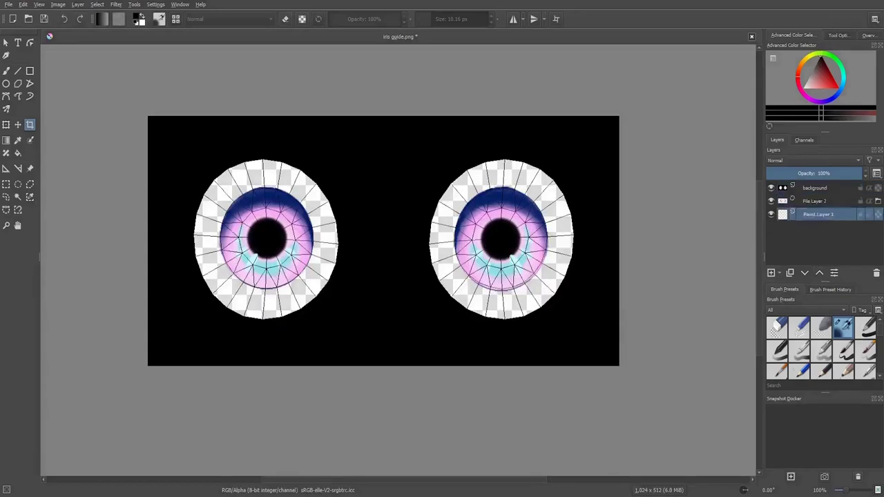
pyautogui.scroll(-2, 822, 349)
pyautogui.scroll(-2, 822, 349)
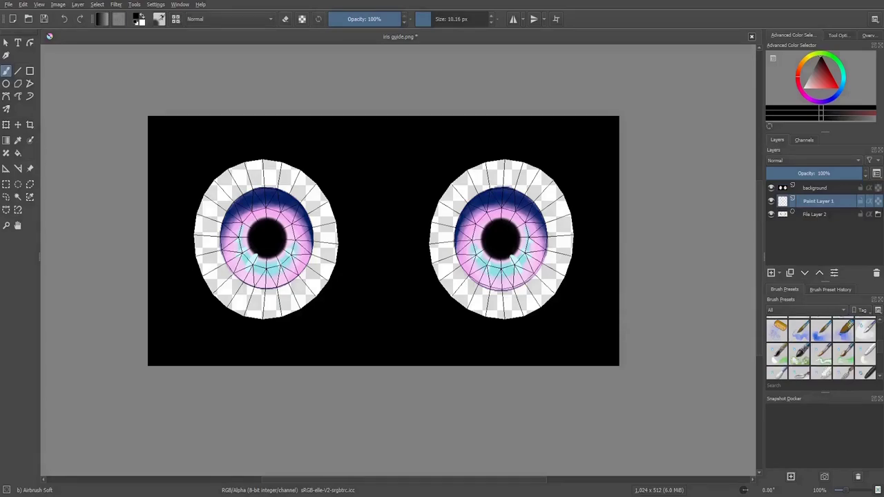
# Choose the Watercolor Texture brush in near-white and reshape the first highlight stroke.
pyautogui.click(799, 353)
pyautogui.scroll(1, 58, 280)
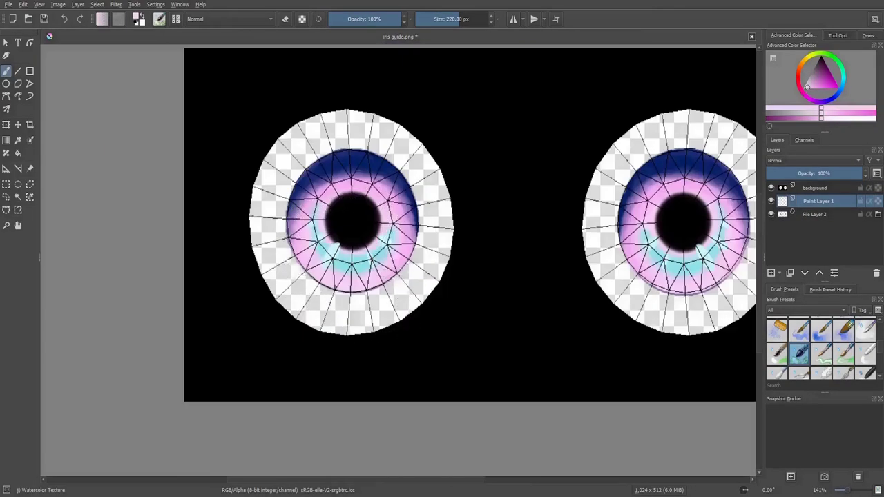
pyautogui.press('l')
pyautogui.press('l')
pyautogui.press('l')
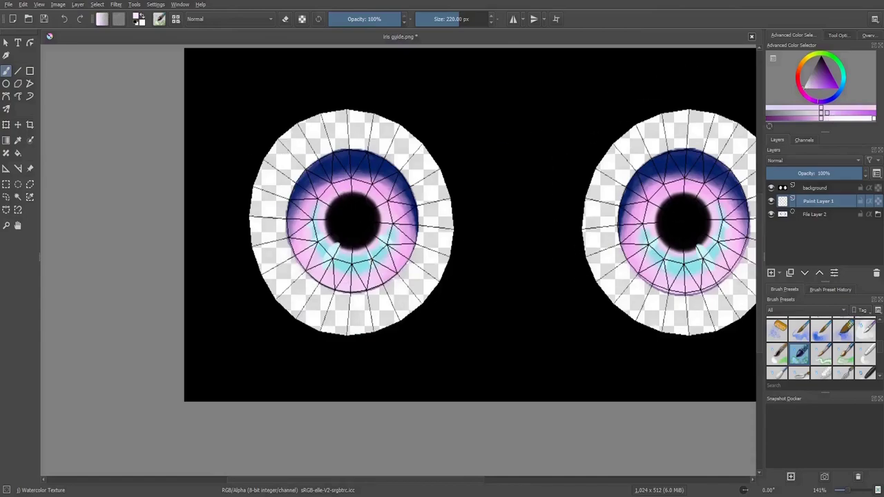
pyautogui.scroll(6, 353, 244)
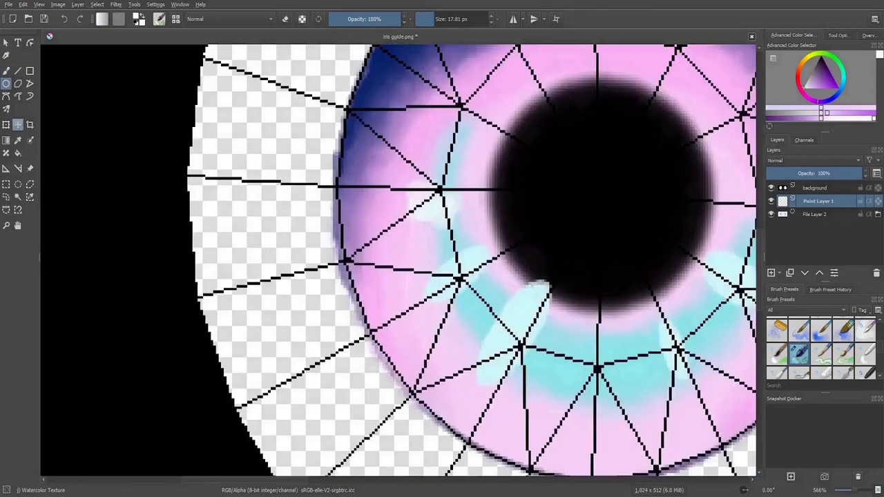
pyautogui.press('b')
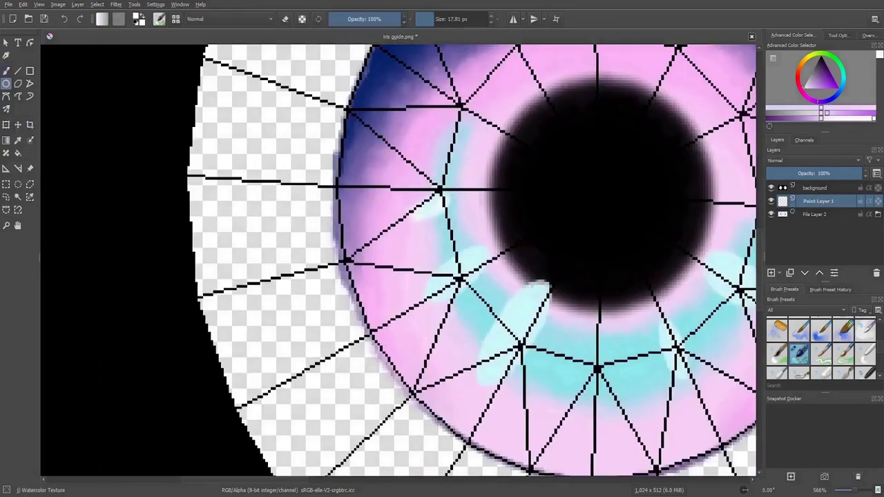
pyautogui.hotkey('ctrl', 't')
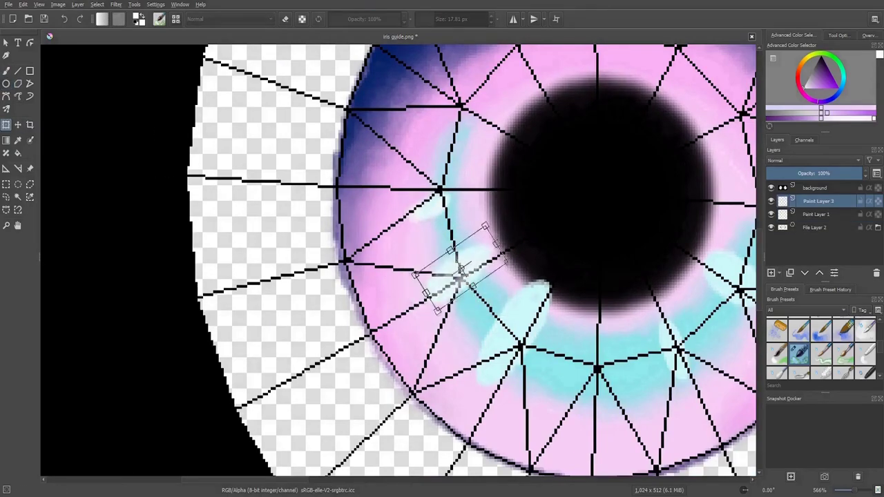
pyautogui.press('Return')
# Paint a white highlight streak on the lower teal band on a new layer and reshape it.
pyautogui.press('Insert')
pyautogui.press('b')
pyautogui.moveTo(532, 277); pyautogui.dragTo(499, 330)
pyautogui.hotkey('ctrl', 't')
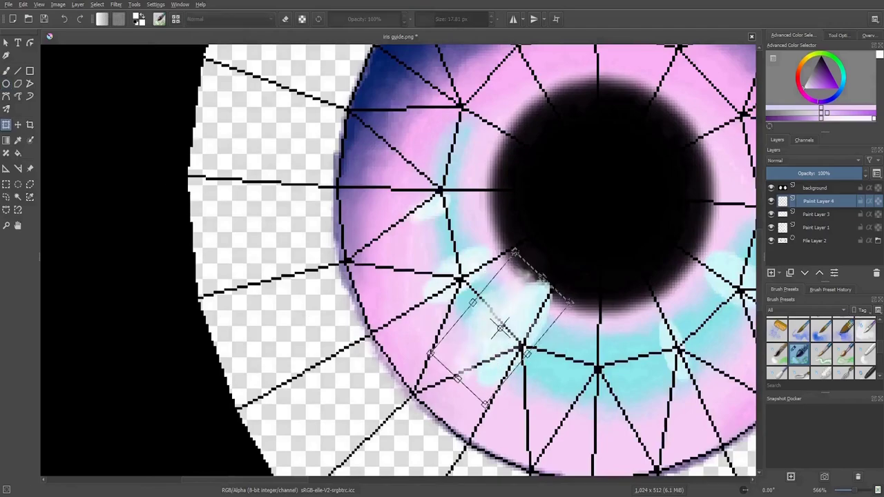
pyautogui.press('Return')
# Add another white highlight streak along the teal band on its own layer, reshaped to fit.
pyautogui.press('Insert')
pyautogui.press('b')
pyautogui.scroll(-3, 532, 355)
pyautogui.scroll(3, 493, 296)
pyautogui.scroll(2, 507, 311)
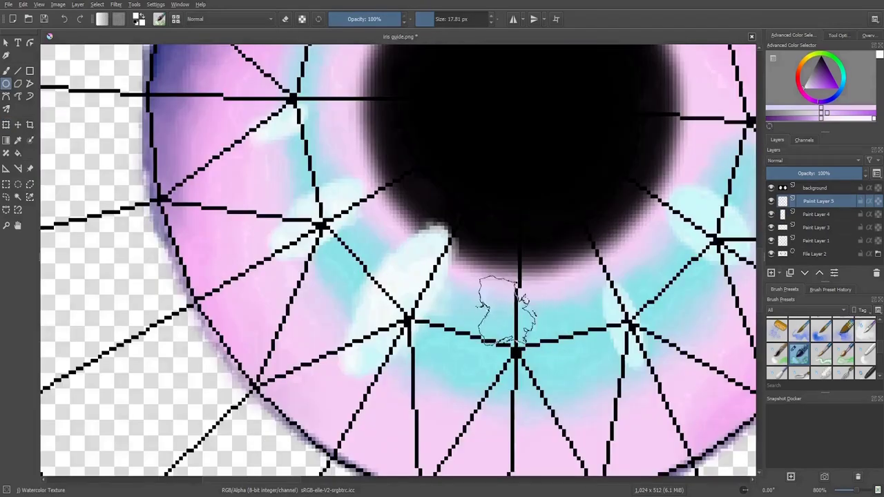
pyautogui.moveTo(629, 299); pyautogui.dragTo(612, 350)
pyautogui.hotkey('ctrl', 't')
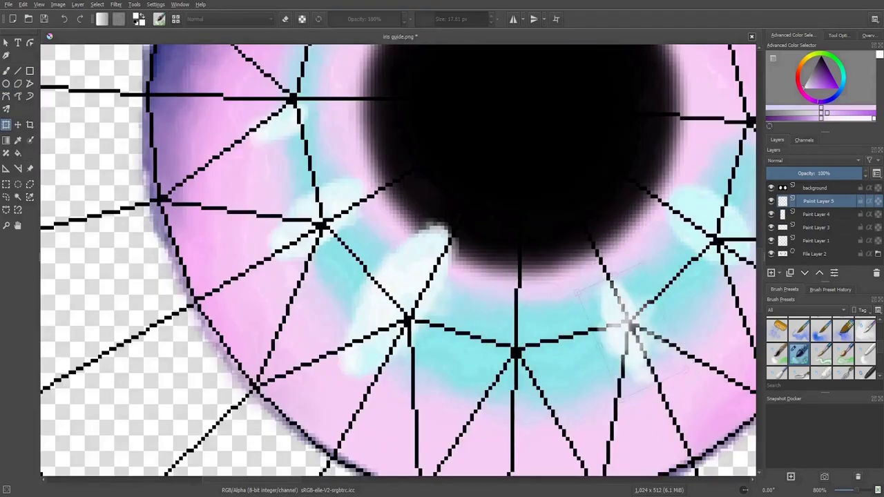
pyautogui.press('Return')
# Add a small rotated highlight right of the pupil and merge the highlight layer into the iris.
pyautogui.press('Insert')
pyautogui.scroll(-1, 642, 290)
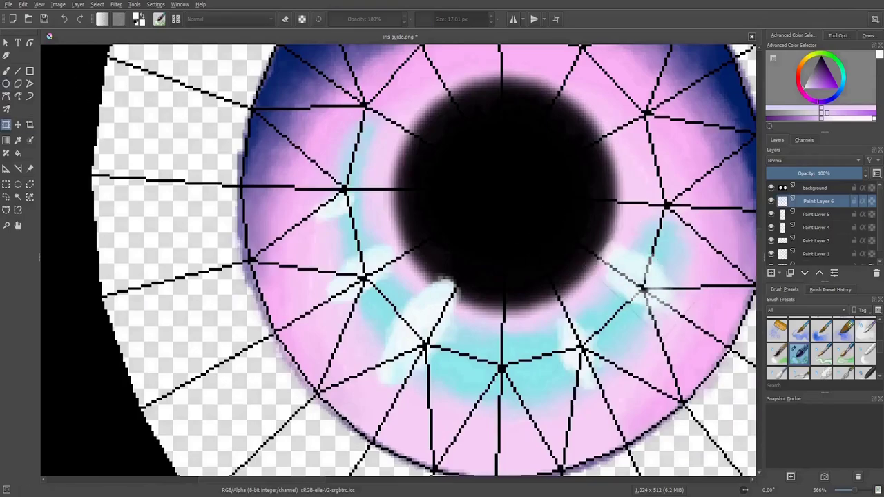
pyautogui.moveTo(643, 290); pyautogui.dragTo(673, 314)
pyautogui.hotkey('ctrl', 't')
pyautogui.press('Return')
pyautogui.press('pageup')
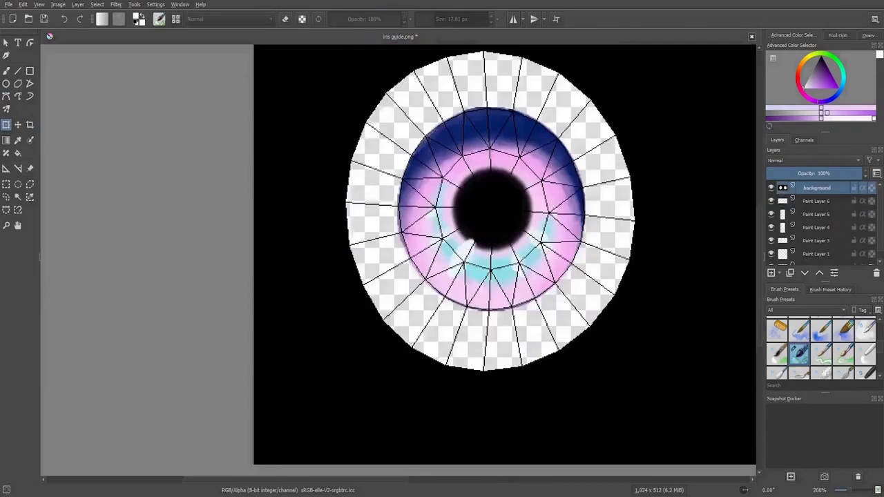
pyautogui.scroll(-5, 400, 263)
pyautogui.scroll(-2, 401, 263)
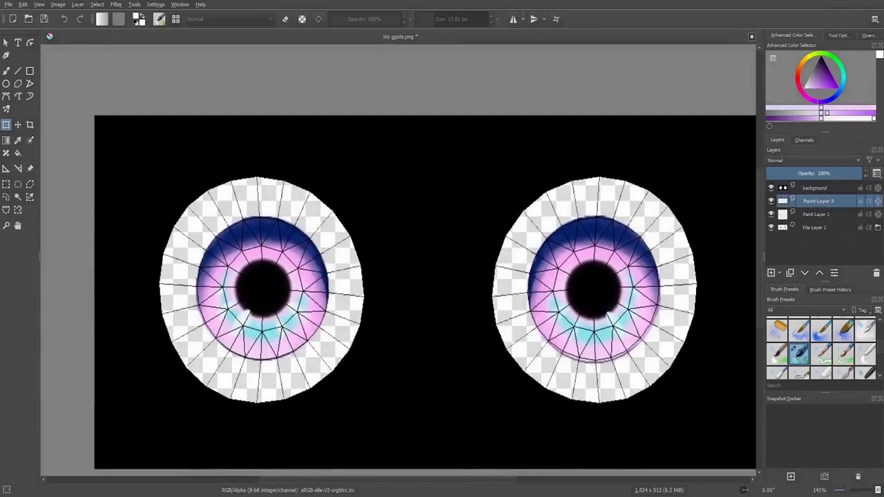
pyautogui.hotkey('ctrl', 'e')
# Merge the last highlight layer into the iris, duplicate it, and place the copy over the right iris.
pyautogui.press('pagedown')
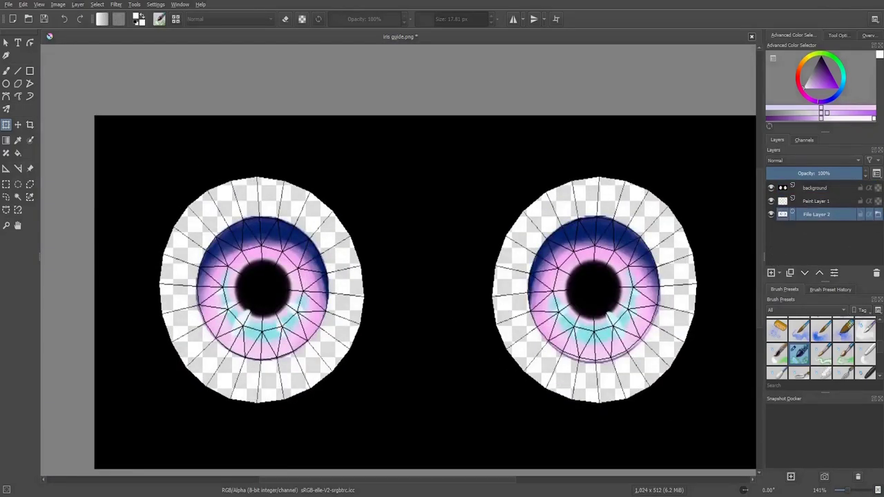
pyautogui.press('pageup')
pyautogui.hotkey('ctrl', 'j')
pyautogui.scroll(2, 602, 332)
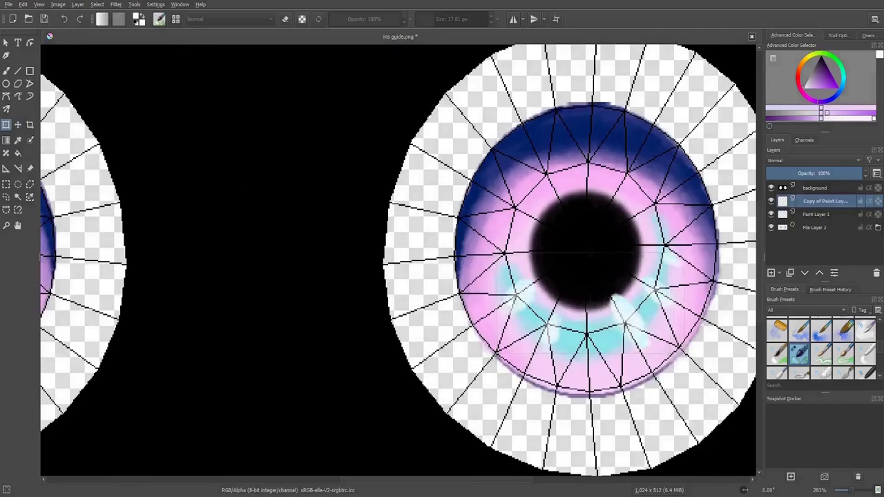
pyautogui.click(588, 300)
pyautogui.press('1')
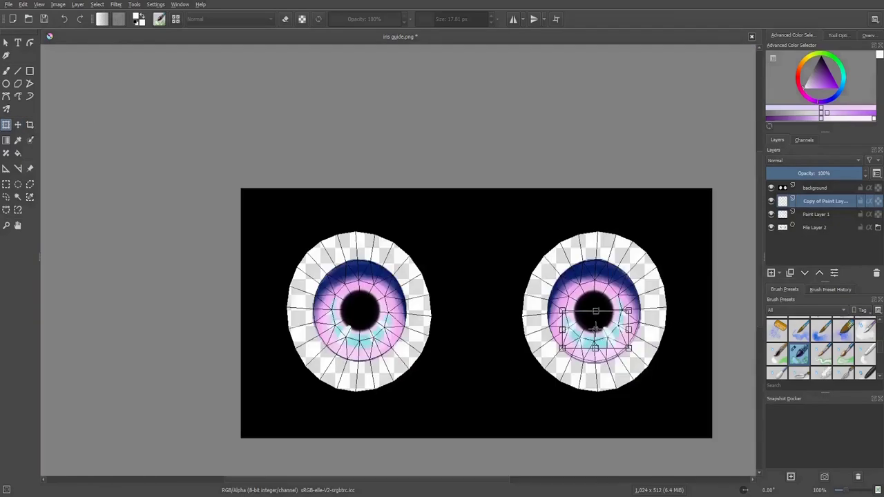
pyautogui.press('pagedown')
pyautogui.press('pagedown')
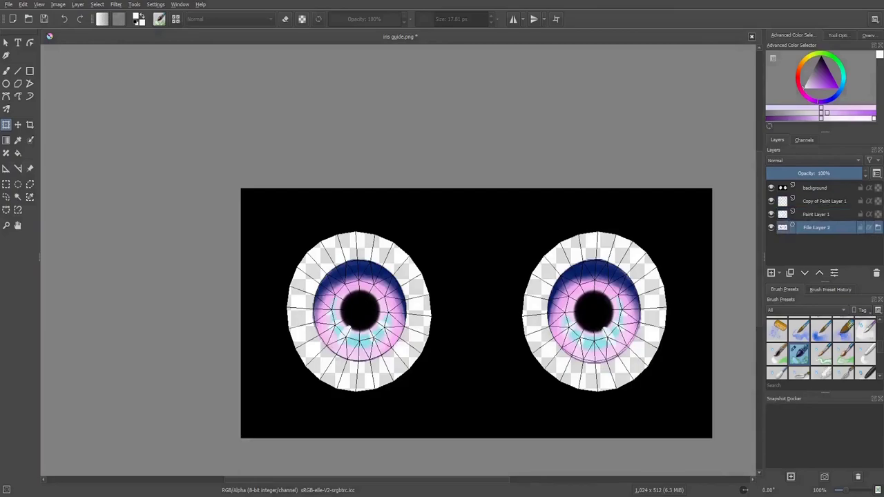
pyautogui.scroll(5, 479, 290)
pyautogui.scroll(-4, 479, 290)
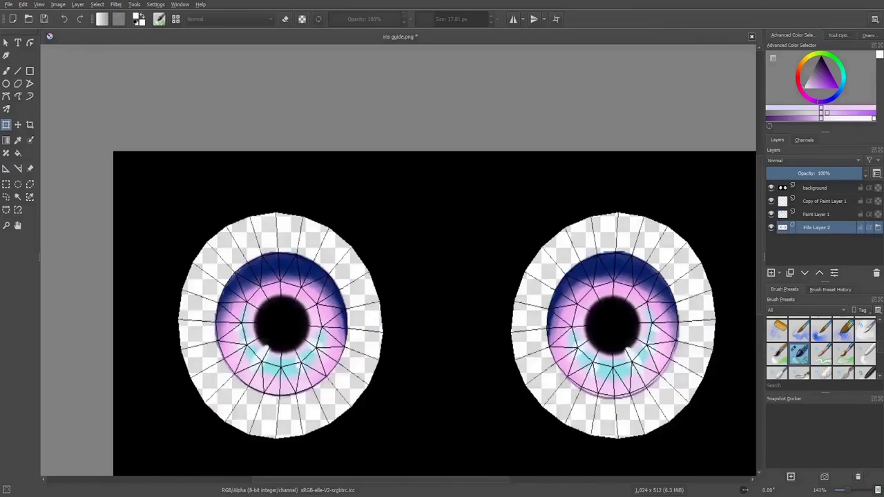
pyautogui.scroll(2, 479, 290)
pyautogui.scroll(-5, 821, 348)
# Try a textured splatter brush and a round eraser for the sparkles.
pyautogui.click(776, 360)
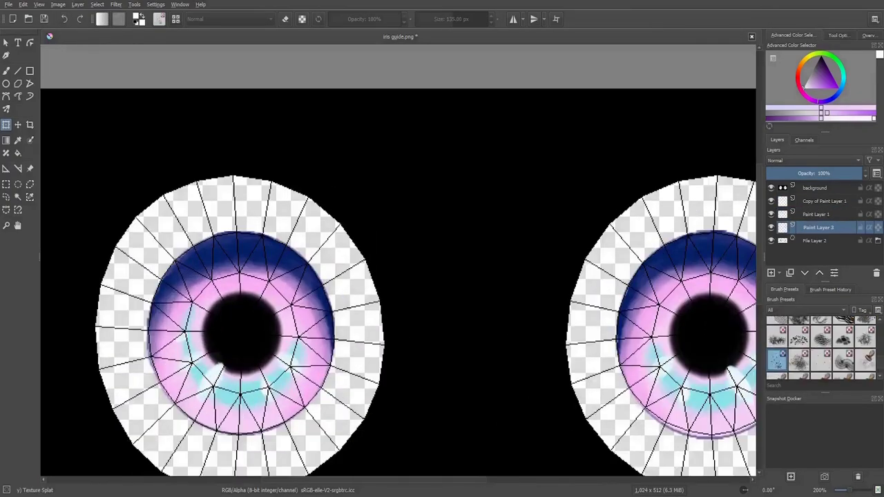
pyautogui.scroll(2, 198, 315)
pyautogui.press('b')
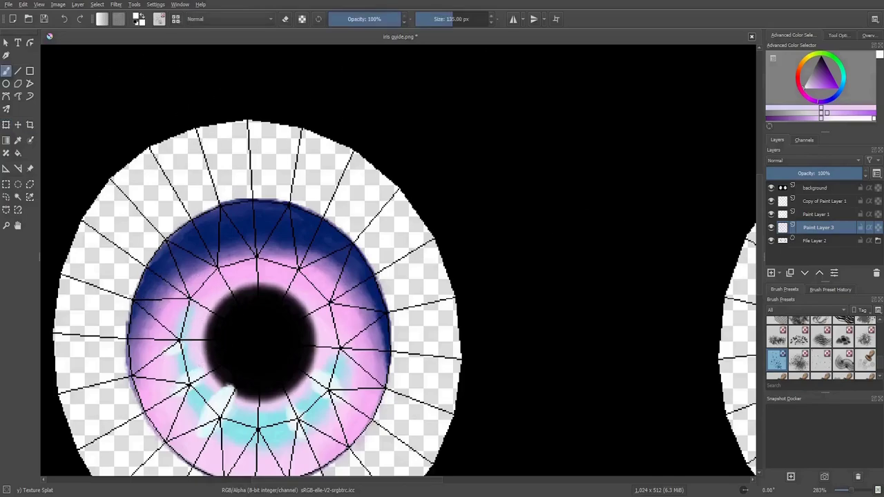
pyautogui.scroll(-3, 359, 339)
pyautogui.scroll(3, 283, 387)
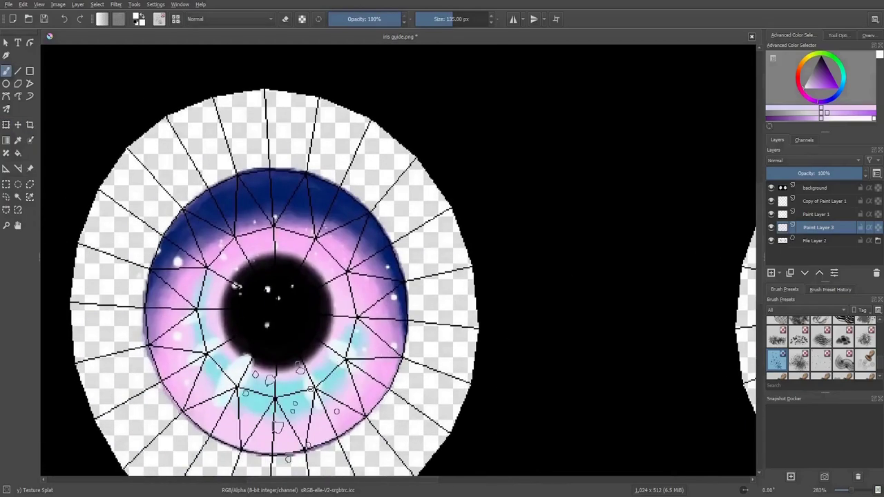
pyautogui.press('e')
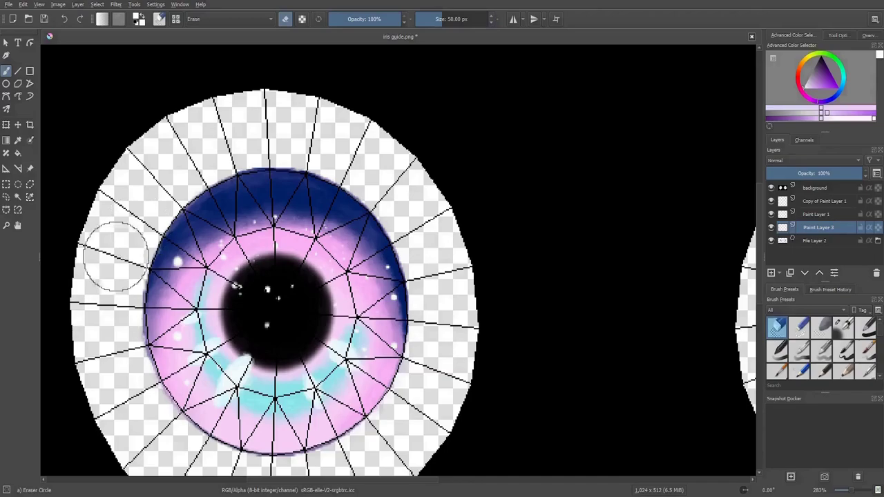
pyautogui.scroll(-2, 442, 340)
pyautogui.scroll(3, 361, 375)
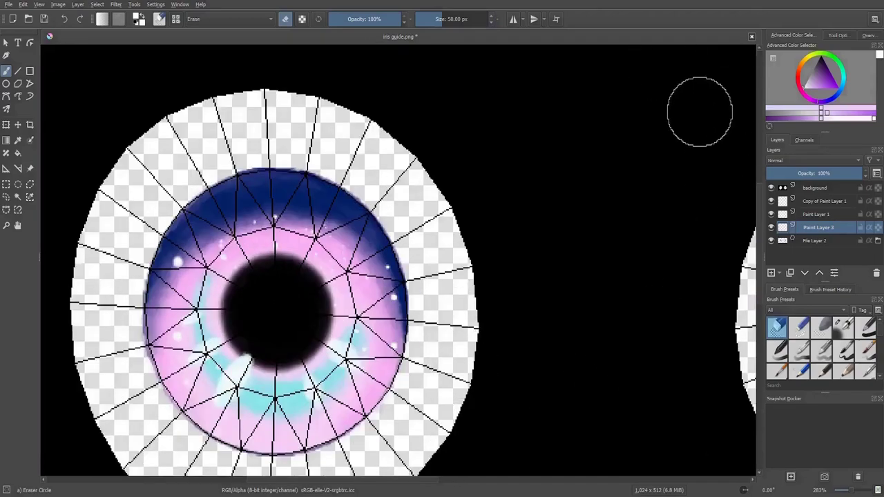
pyautogui.scroll(-3, 821, 345)
# Stamp a sparkle at the pupil edge using Stamp Sparkles enlarged to about 22 px.
pyautogui.click(843, 344)
pyautogui.scroll(3, 342, 297)
pyautogui.scroll(-3, 342, 297)
pyautogui.press(']')
pyautogui.press('Insert')
pyautogui.scroll(3, 380, 254)
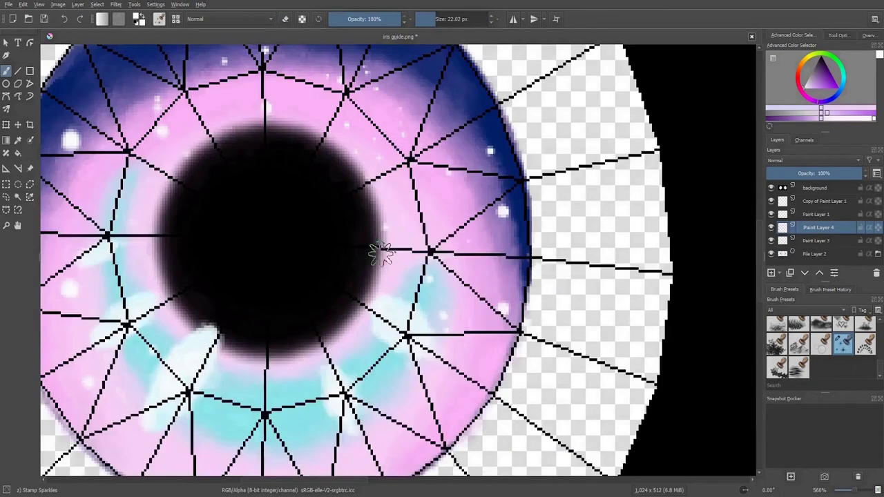
pyautogui.scroll(-3, 433, 274)
pyautogui.press(']')
pyautogui.press(']')
pyautogui.scroll(2, 408, 291)
pyautogui.click(414, 297)
pyautogui.scroll(-3, 474, 300)
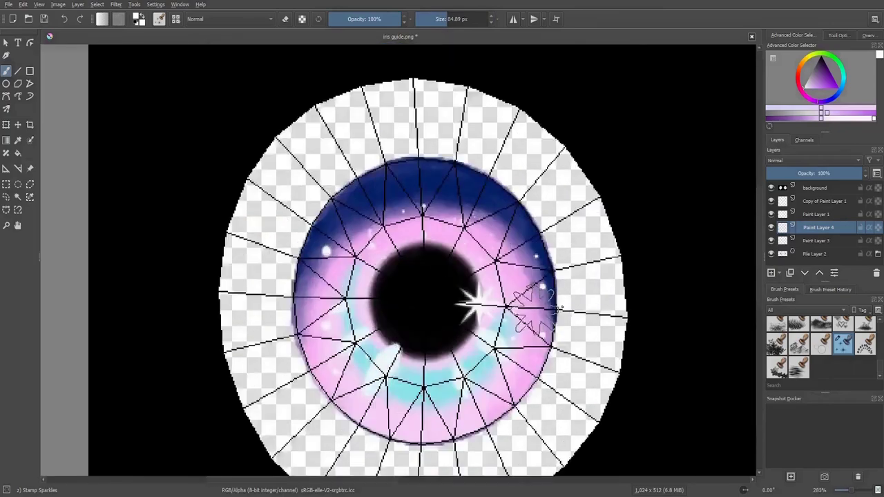
pyautogui.scroll(2, 552, 290)
pyautogui.scroll(-1, 605, 294)
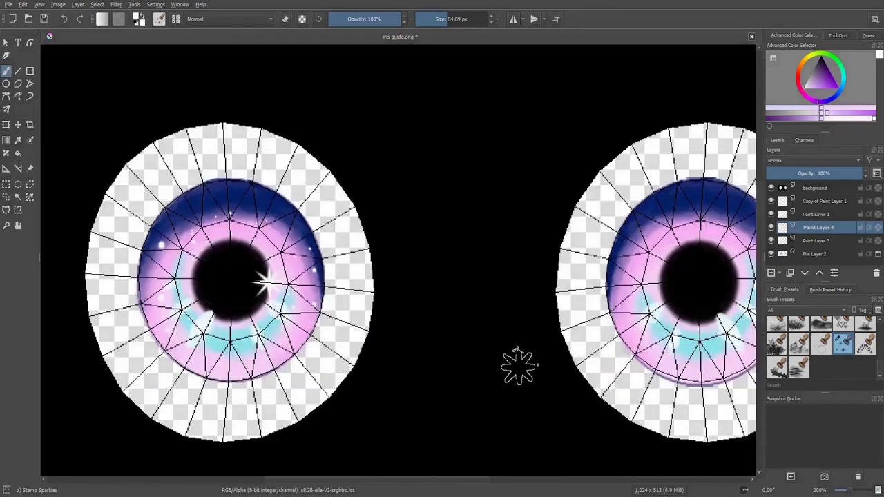
pyautogui.scroll(1, 518, 366)
pyautogui.scroll(1, 394, 316)
# Switch to a fine round eraser of about 5.68 px.
pyautogui.press('/')
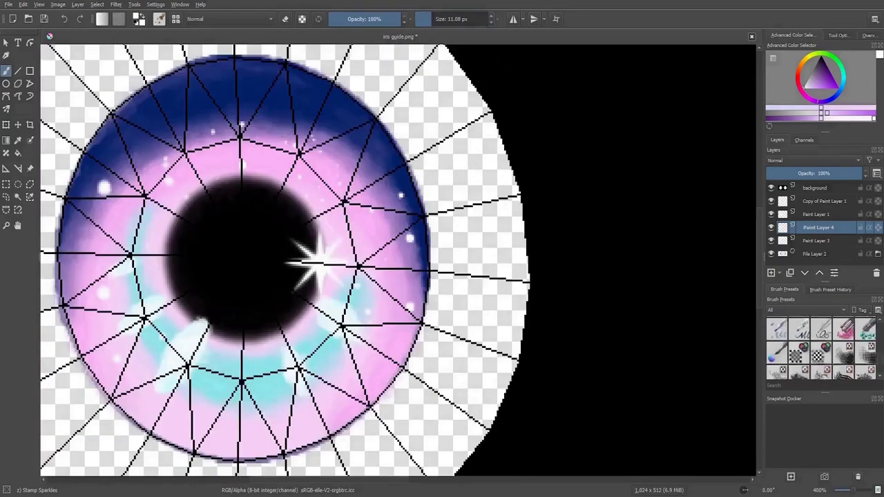
pyautogui.scroll(-2, 266, 276)
pyautogui.scroll(1, 266, 276)
pyautogui.press('/')
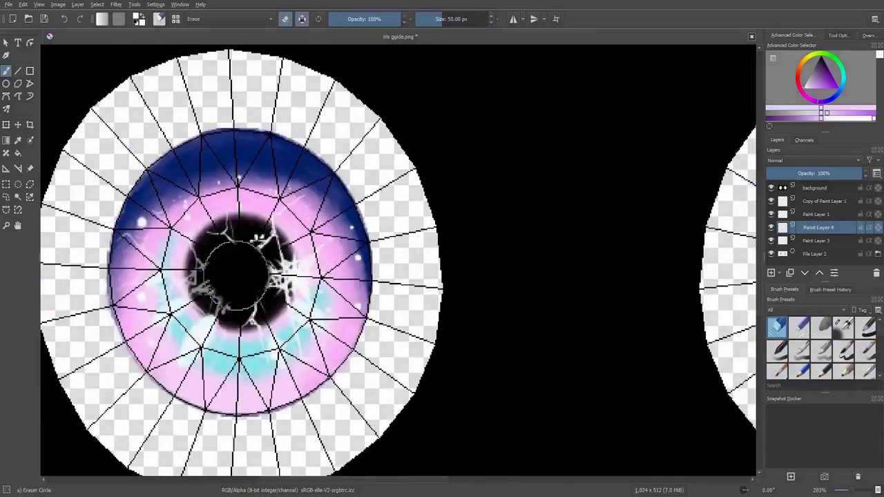
pyautogui.scroll(-1, 408, 285)
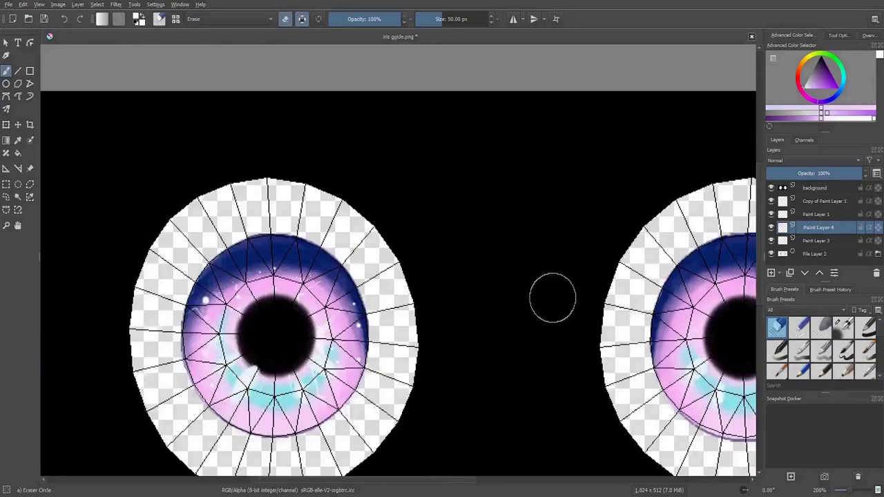
pyautogui.scroll(1, 553, 370)
pyautogui.scroll(1, 286, 315)
pyautogui.moveTo(359, 301); pyautogui.dragTo(318, 301)
pyautogui.scroll(-1, 421, 342)
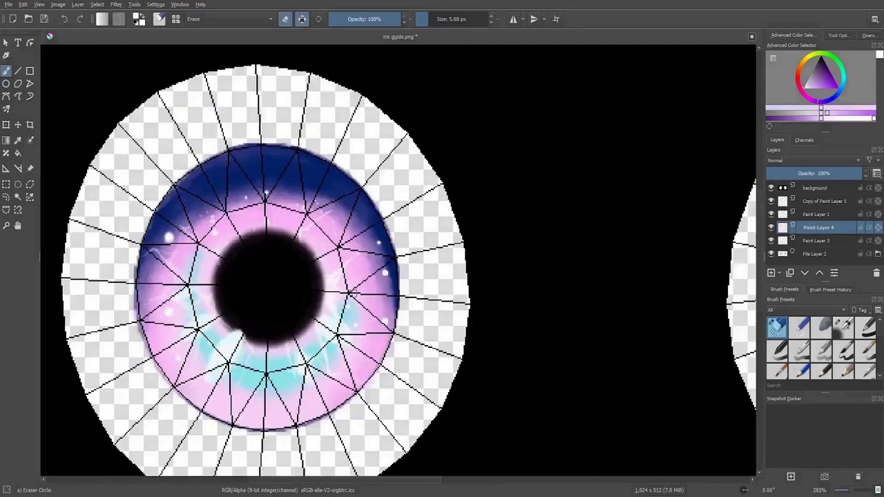
# Move Paint Layer 3 above Paint Layer 4 and merge Copy of Paint Layer 1 into Paint Layer 1.
pyautogui.press('pagedown')
pyautogui.hotkey('ctrl', 'pageup')
pyautogui.press('pageup')
pyautogui.press('pageup')
pyautogui.hotkey('ctrl', 'e')
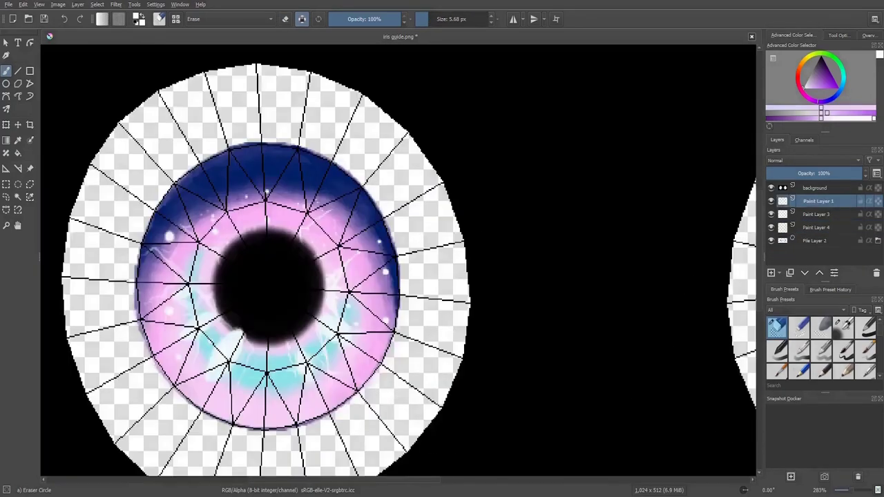
# Stamp a white Stamp Sparkles star left of the pupil on new Paint Layer 5.
pyautogui.press('Insert')
pyautogui.moveTo(235, 406)
pyautogui.mouseDown()
pyautogui.moveTo(274, 386)
pyautogui.moveTo(324, 380)
pyautogui.mouseUp()
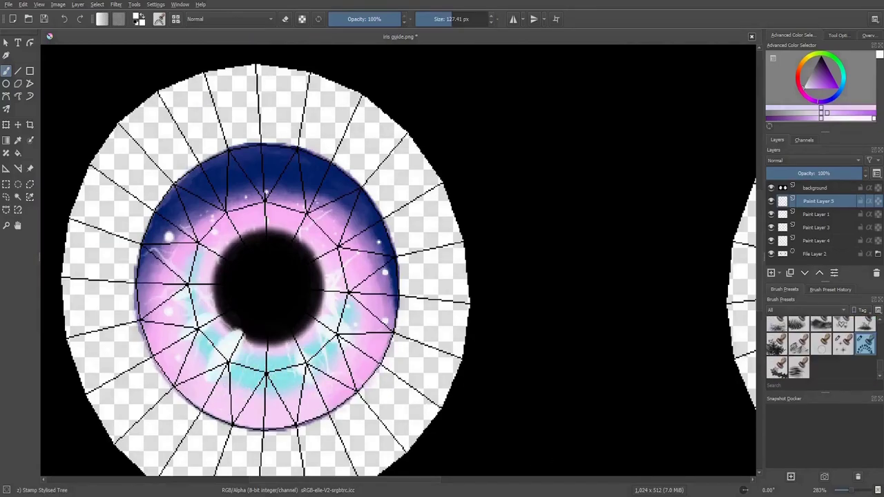
pyautogui.click(842, 343)
pyautogui.scroll(1, 301, 337)
pyautogui.click(185, 256)
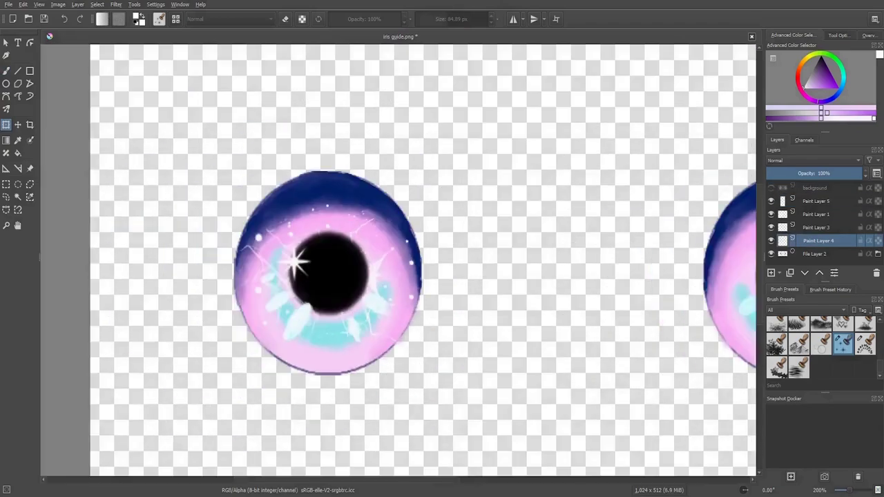
# Shift the upper iris area on Paint Layer 3 slightly up and nudge the Paint Layer 5 sparkle beside the pupil.
pyautogui.scroll(1, 381, 265)
pyautogui.moveTo(438, 379); pyautogui.dragTo(173, 189)
pyautogui.click(819, 228)
pyautogui.press('t')
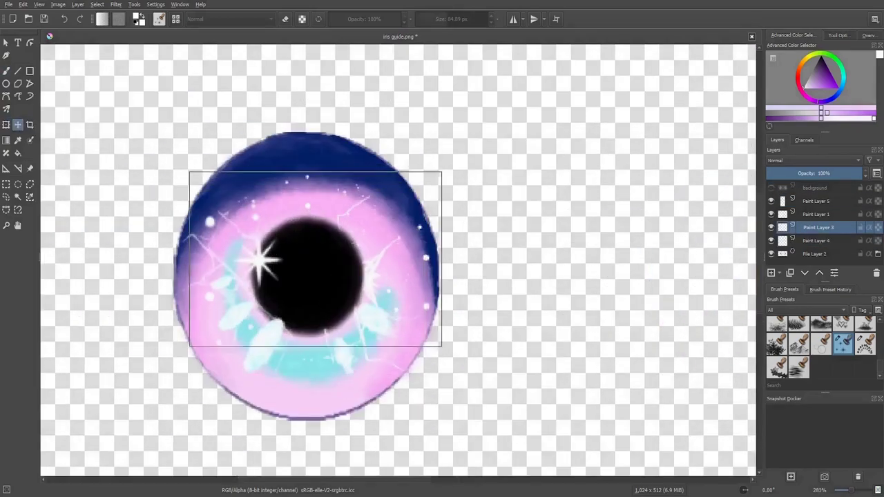
pyautogui.moveTo(315, 258); pyautogui.dragTo(309, 241)
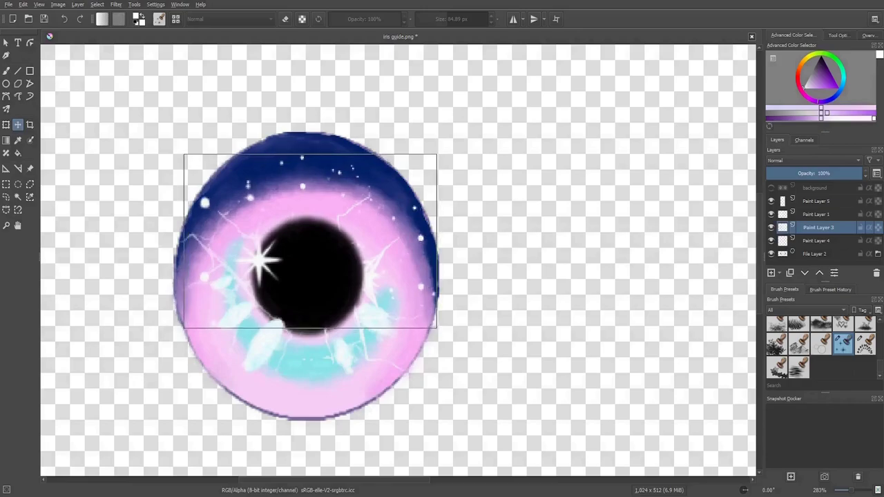
pyautogui.hotkey('ctrl', 'shift', 'a')
pyautogui.click(818, 201)
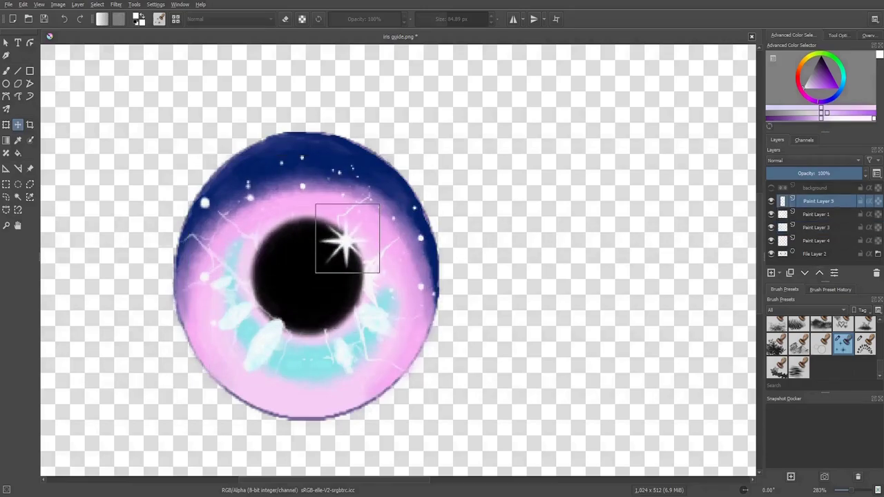
pyautogui.moveTo(261, 262)
pyautogui.mouseDown()
pyautogui.moveTo(265, 245)
pyautogui.moveTo(335, 316)
pyautogui.moveTo(336, 237)
pyautogui.moveTo(257, 269)
pyautogui.moveTo(268, 248)
pyautogui.moveTo(278, 252)
pyautogui.moveTo(250, 241)
pyautogui.mouseUp()
# Merge the iris layers, show the black guide background, and move the iris copy onto the right eye.
pyautogui.press('-')
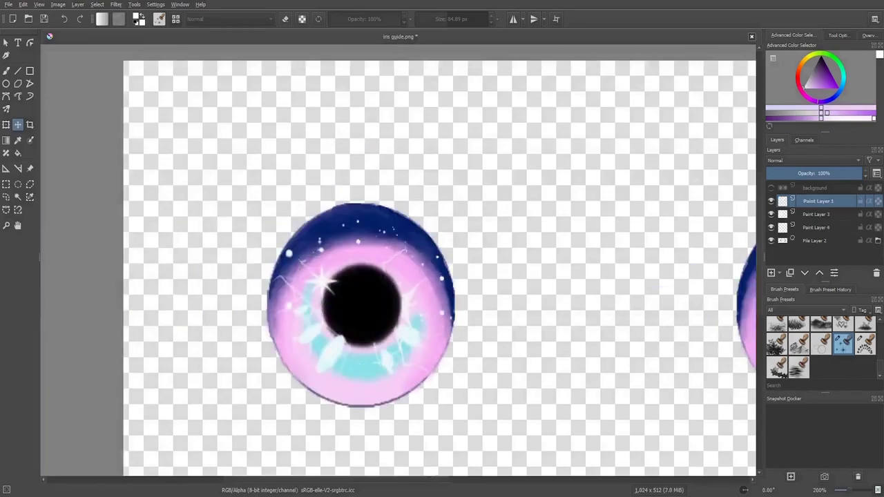
pyautogui.press('pagedown')
pyautogui.hotkey('ctrl', 'e')
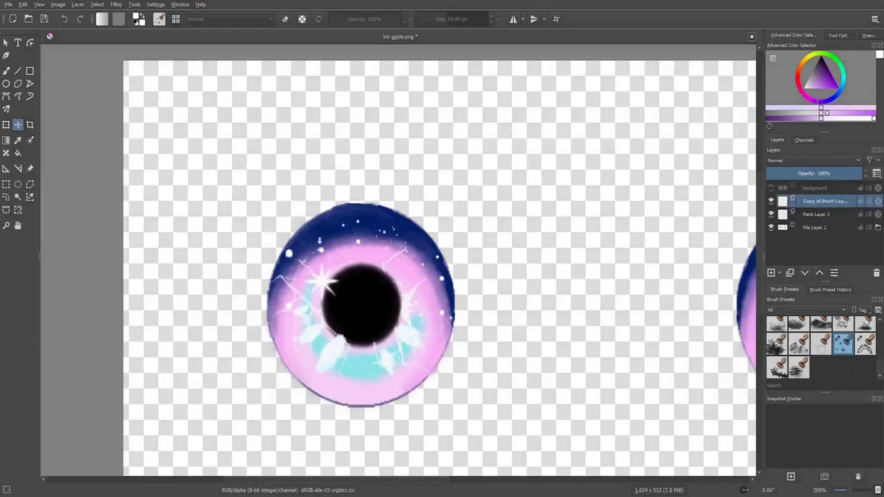
pyautogui.click(771, 187)
pyautogui.scroll(-4, 354, 285)
pyautogui.scroll(3, 354, 286)
pyautogui.hotkey('ctrl', 't')
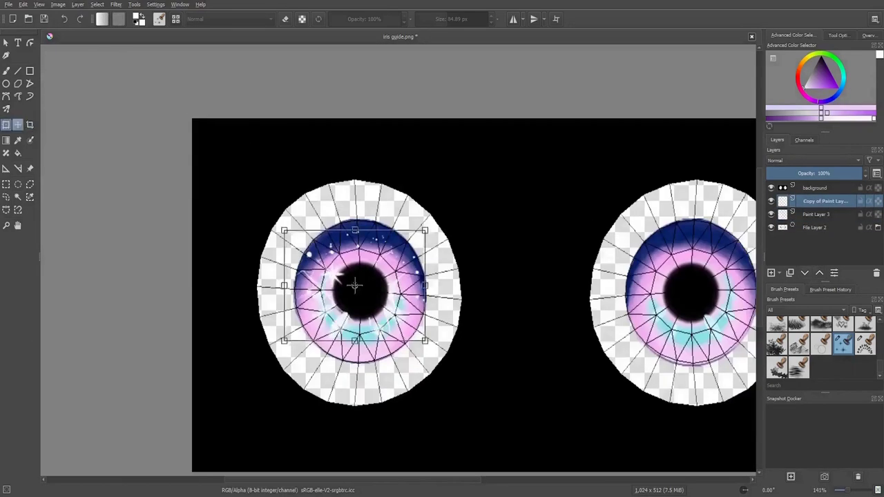
pyautogui.moveTo(354, 286); pyautogui.dragTo(582, 296)
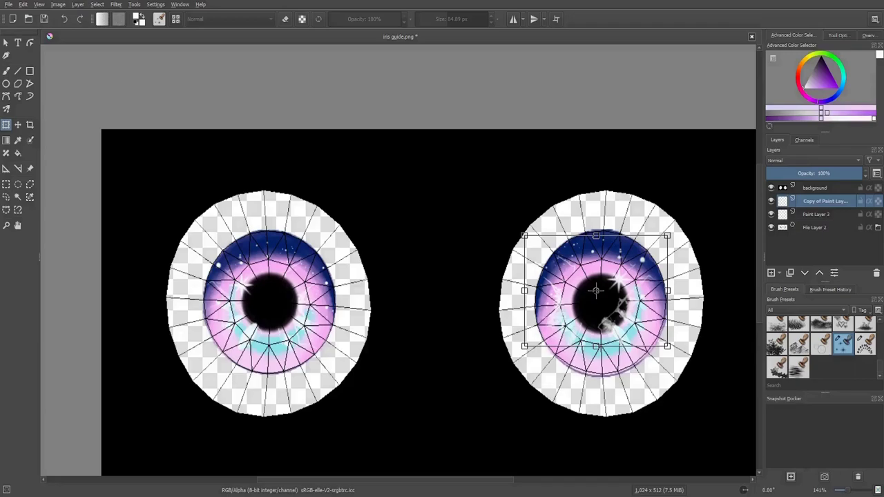
pyautogui.scroll(2, 596, 290)
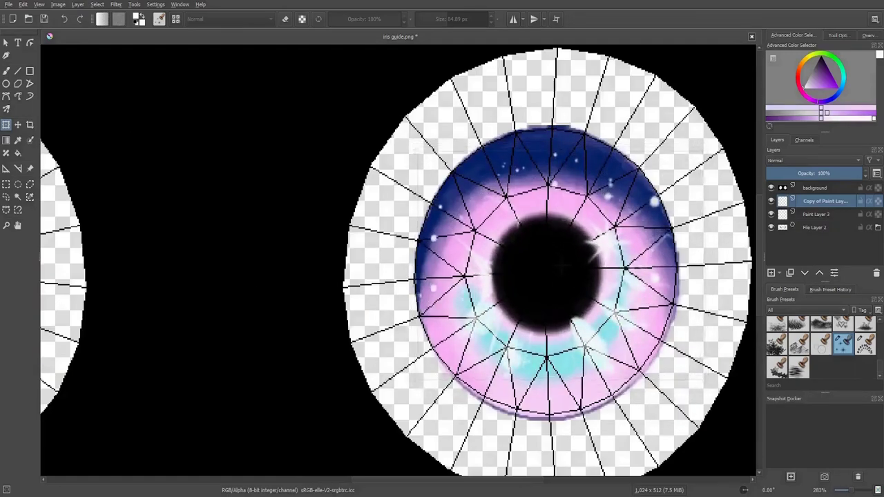
pyautogui.scroll(-2, 675, 314)
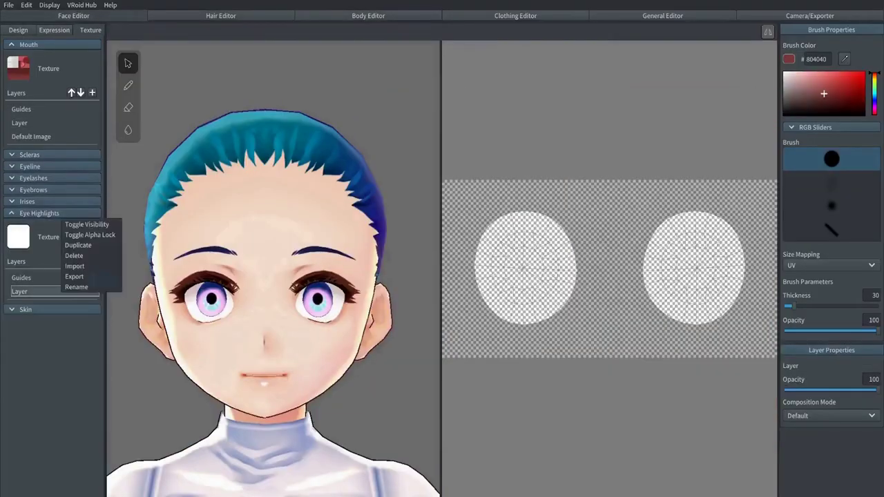
# Dismiss the layer menu and drag the Iris Width (Larger) slider up to about 0.94.
pyautogui.press('Escape')
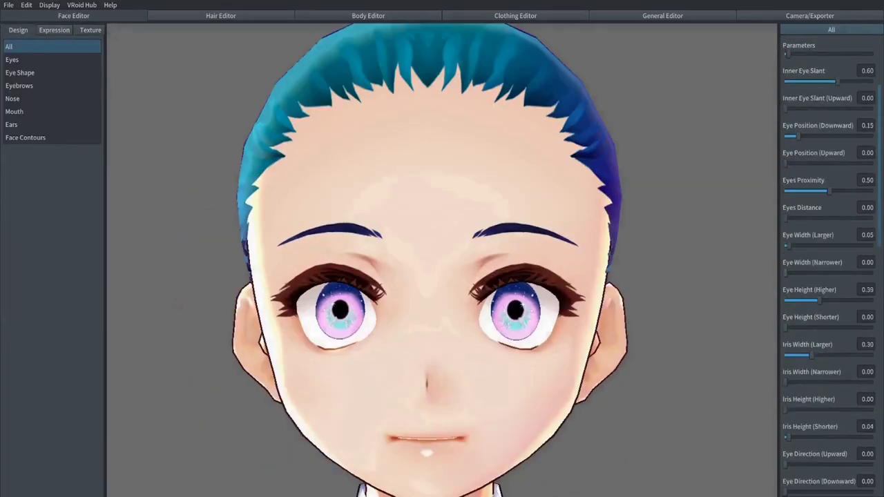
pyautogui.scroll(-1, 829, 273)
pyautogui.moveTo(838, 322); pyautogui.dragTo(867, 323)
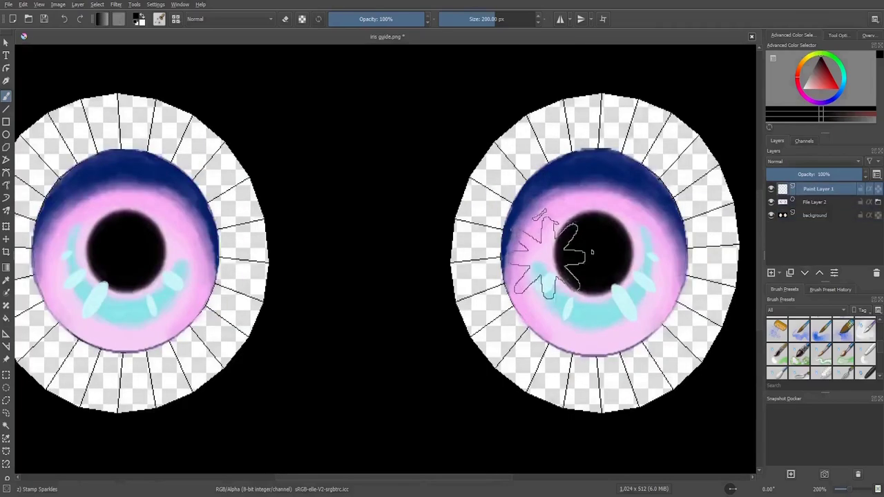
# Stamp a white star on the right iris, duplicate its layer, and move the copy onto the left eye.
pyautogui.click(546, 238)
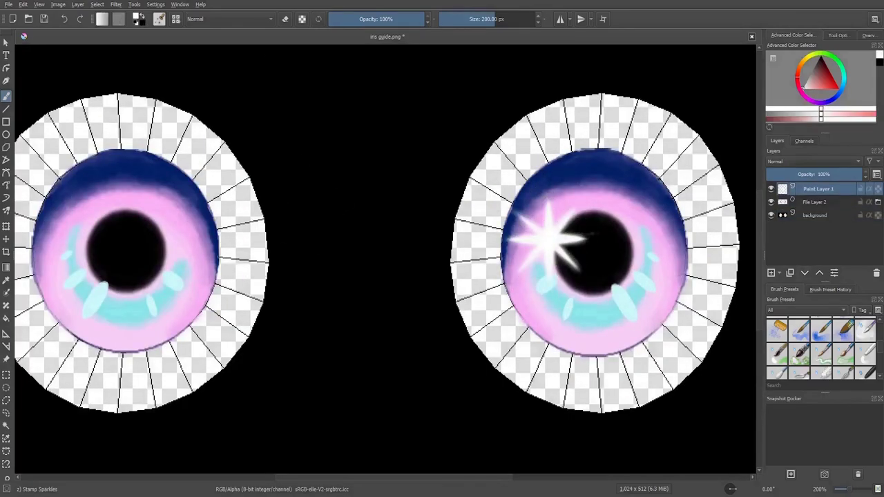
pyautogui.hotkey('ctrl', 'j')
pyautogui.click(816, 214)
pyautogui.click(817, 188)
pyautogui.press('t')
pyautogui.moveTo(549, 238); pyautogui.dragTo(86, 234)
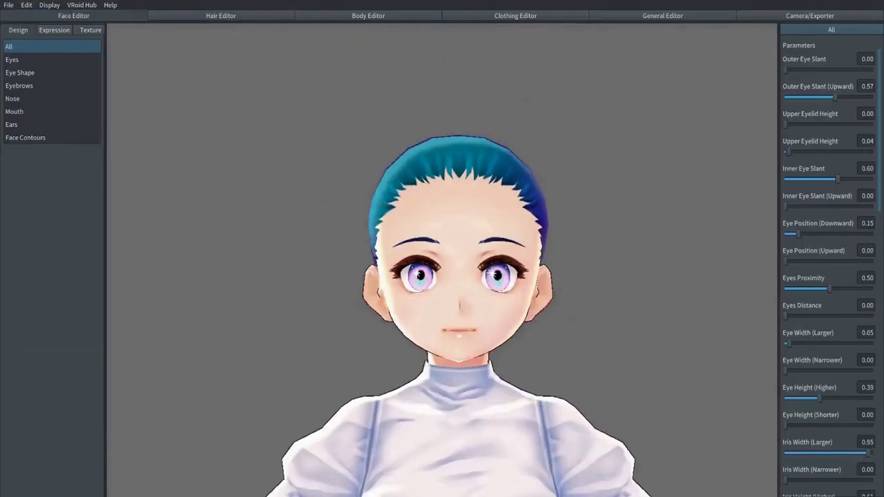
# Toggle the eye-highlight layer off and back on, then erase the stray red mark on the eye.
pyautogui.scroll(3, 442, 277)
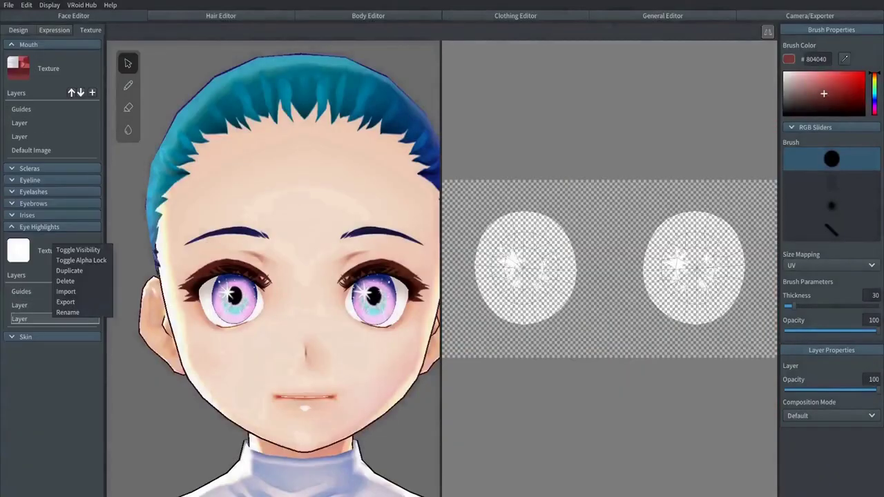
pyautogui.rightClick(66, 318)
pyautogui.click(90, 250)
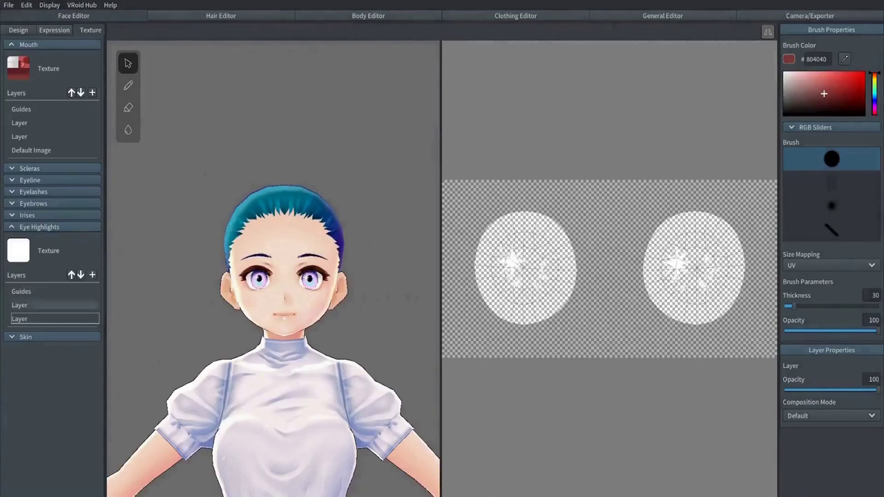
pyautogui.rightClick(66, 318)
pyautogui.click(90, 250)
pyautogui.press('e')
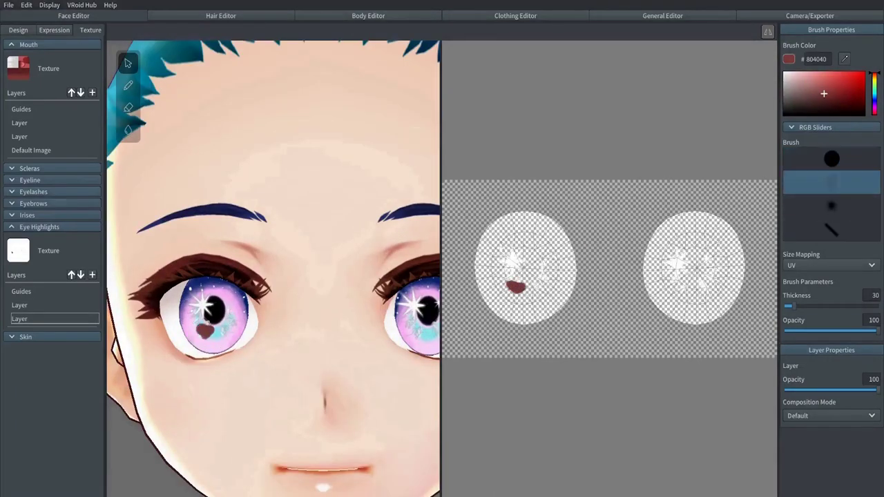
pyautogui.moveTo(203, 330); pyautogui.dragTo(178, 358)
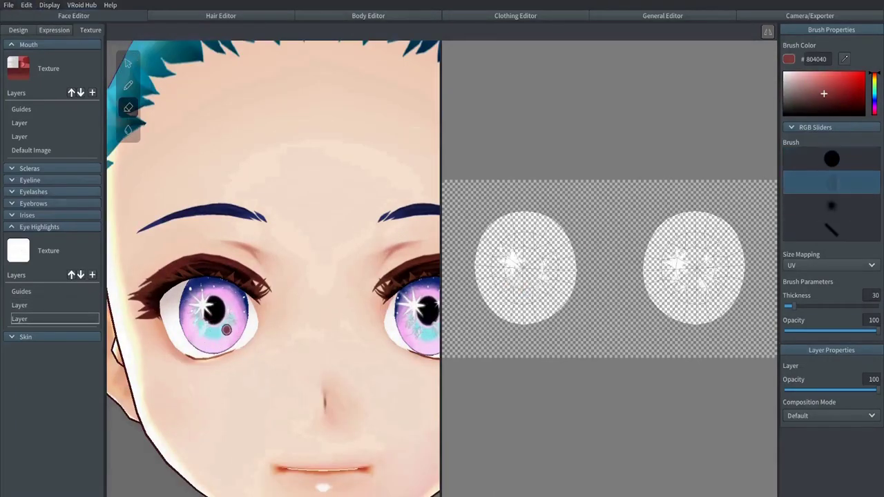
# View the eye from the side, then go to the Hair Editor and the File menu.
pyautogui.scroll(-3, 198, 325)
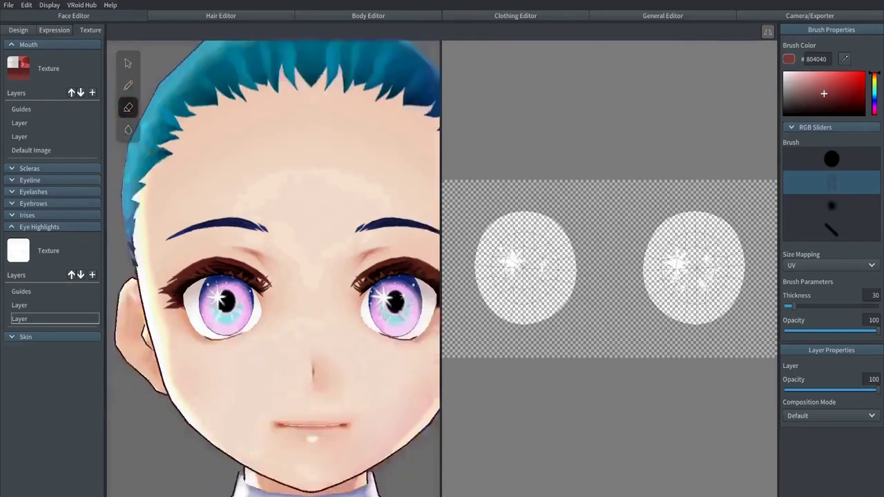
pyautogui.scroll(3, 358, 333)
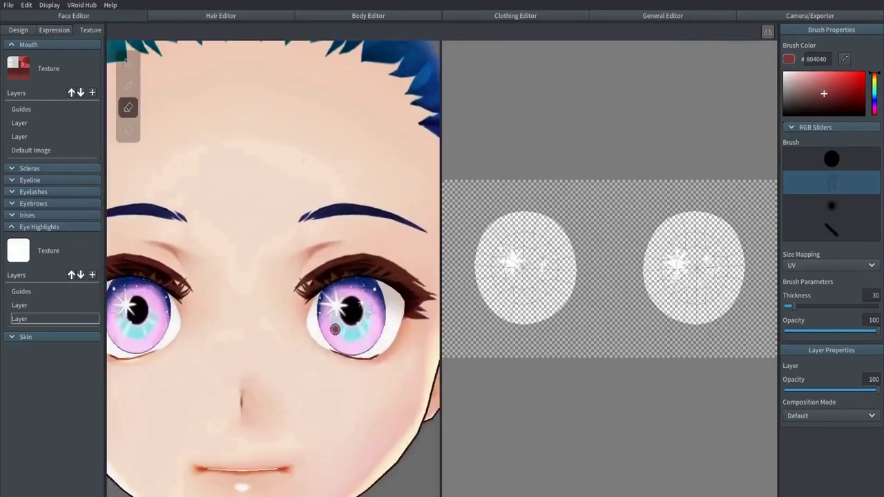
pyautogui.scroll(-3, 331, 325)
pyautogui.moveTo(331, 325); pyautogui.dragTo(275, 293)
pyautogui.scroll(3, 275, 293)
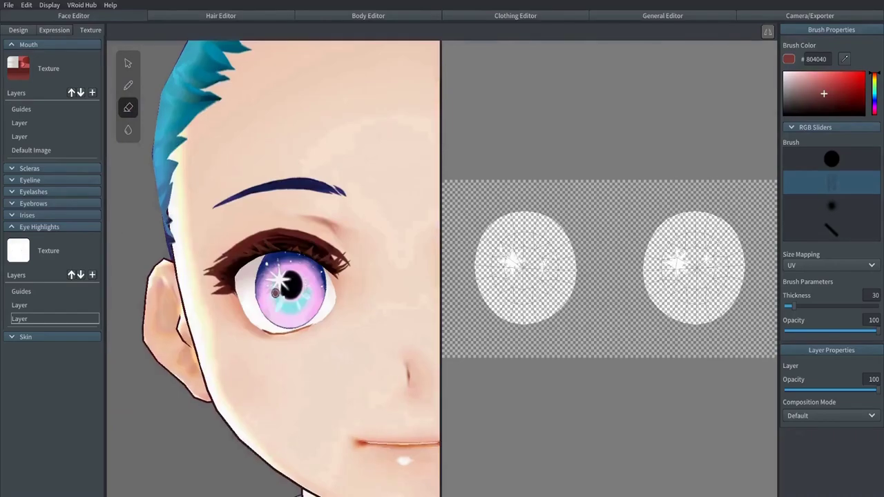
pyautogui.scroll(-5, 277, 290)
pyautogui.click(221, 15)
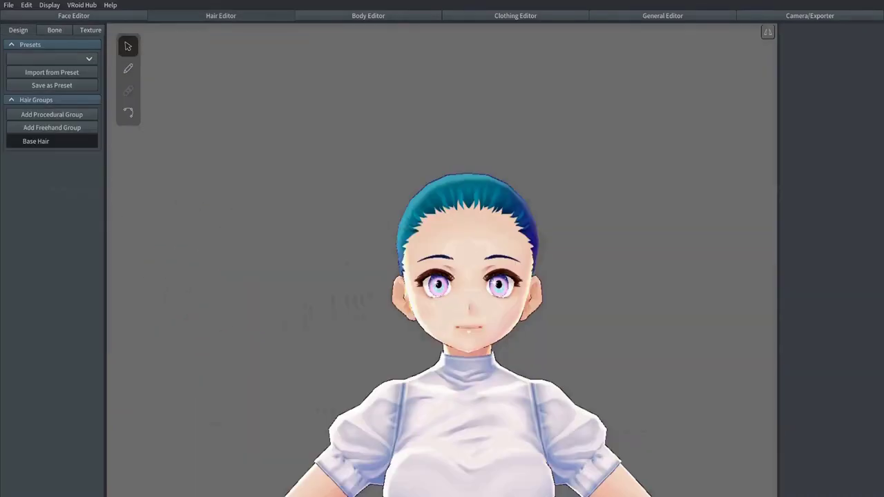
pyautogui.click(8, 5)
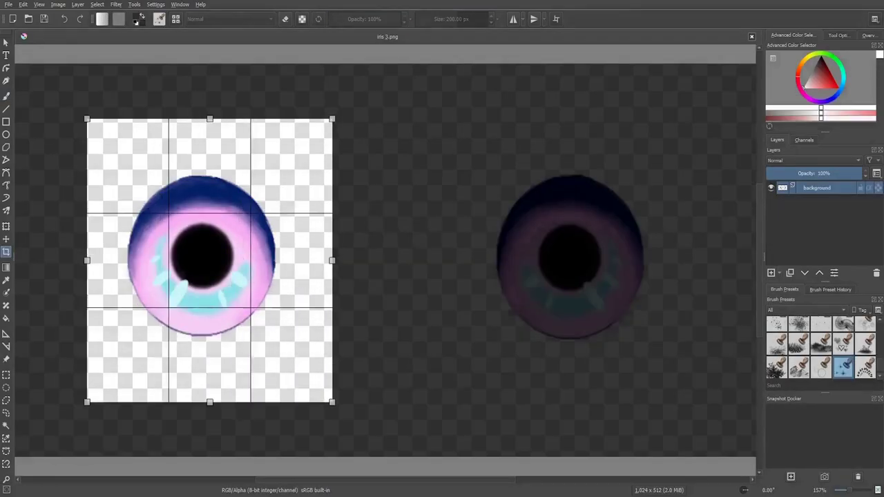
# Crop iris 3.png to the iris and delete the black background layer from the iris guide.
pyautogui.press('Return')
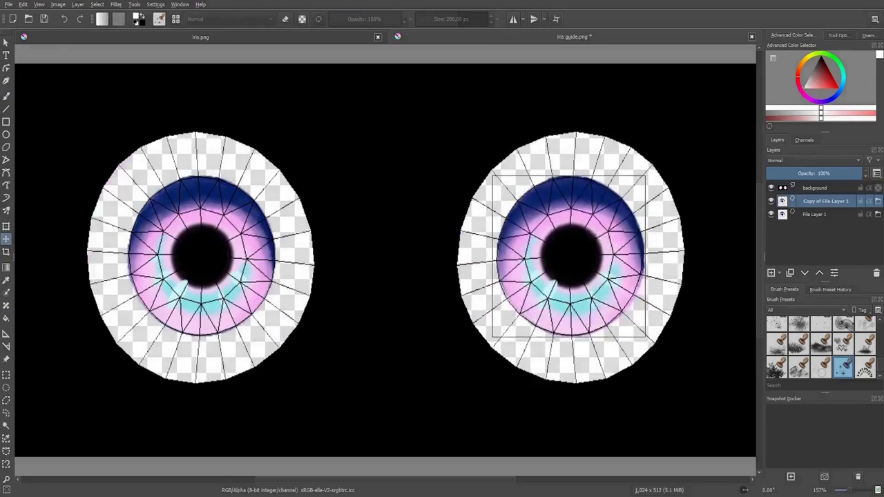
pyautogui.click(815, 187)
pyautogui.hotkey('shift', 'Delete')
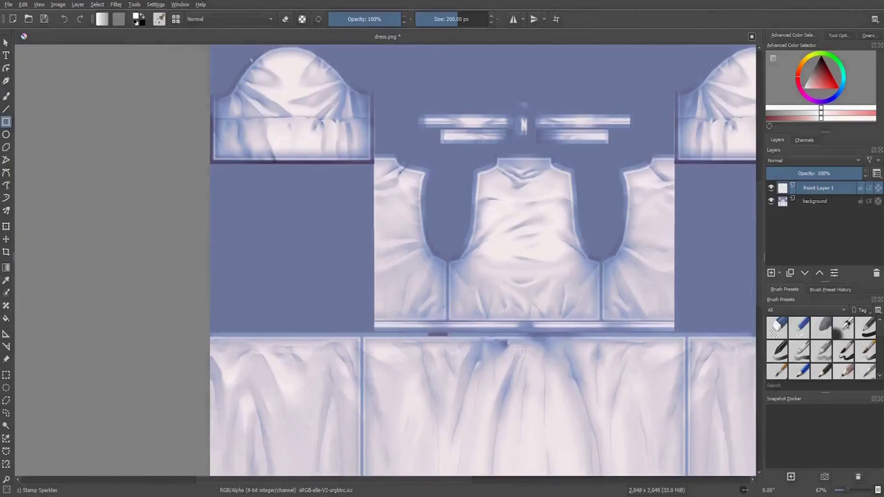
# Duplicate the small rectangle into six, spaced in a row along the left sleeve.
pyautogui.press('pagedown')
pyautogui.press('t')
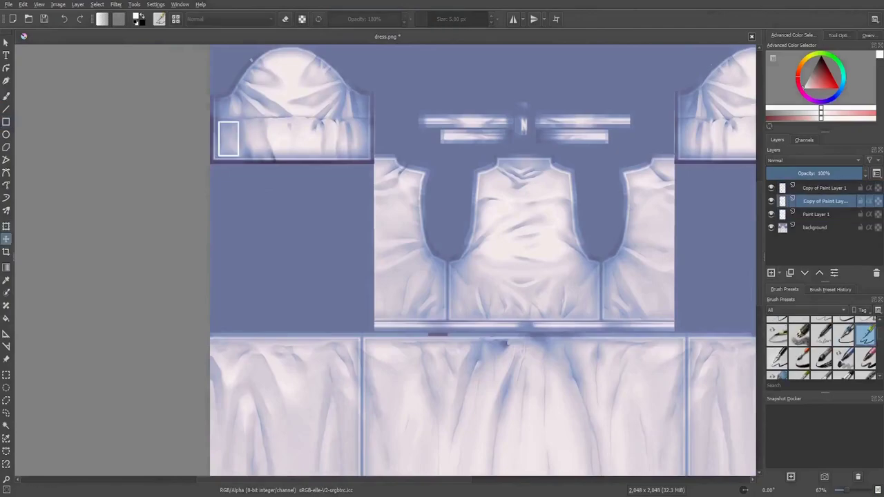
pyautogui.press('Left')
pyautogui.press('Left')
pyautogui.press('Left')
pyautogui.press('pagedown')
pyautogui.moveTo(229, 138); pyautogui.dragTo(356, 138)
pyautogui.press('pageup')
pyautogui.press('pageup')
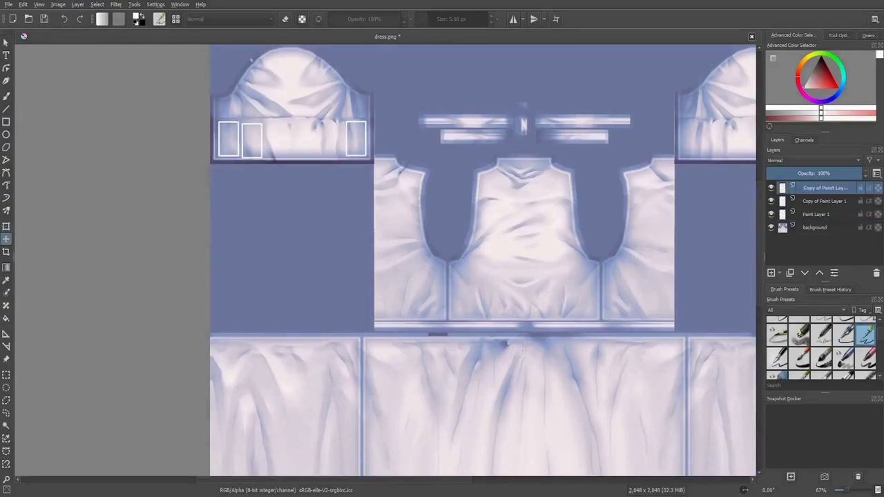
pyautogui.press('pagedown')
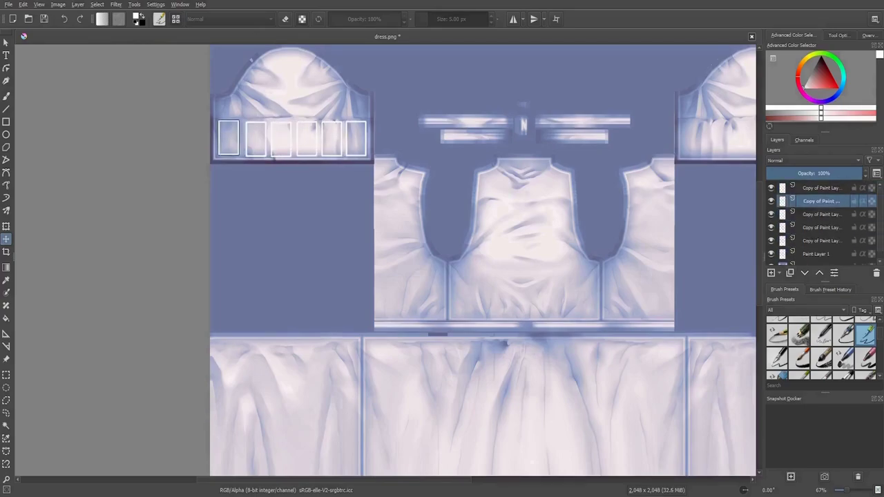
pyautogui.press('pageup')
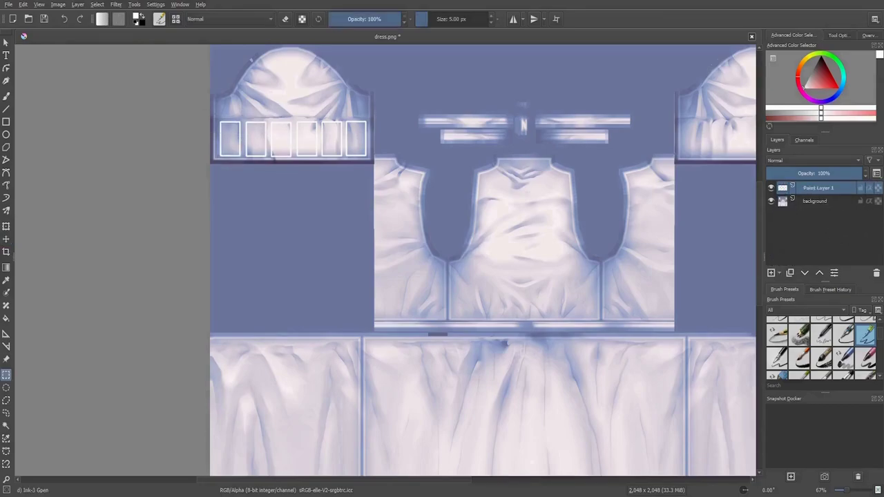
# Fill the six sleeve rectangles with white.
pyautogui.press('f')
pyautogui.hotkey('ctrl', 'r')
pyautogui.scroll(3, 268, 73)
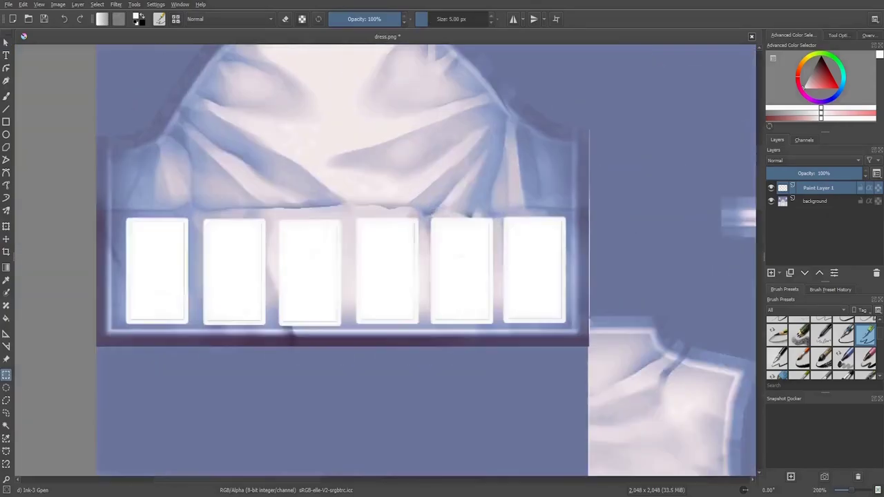
pyautogui.press('b')
pyautogui.scroll(1, 132, 236)
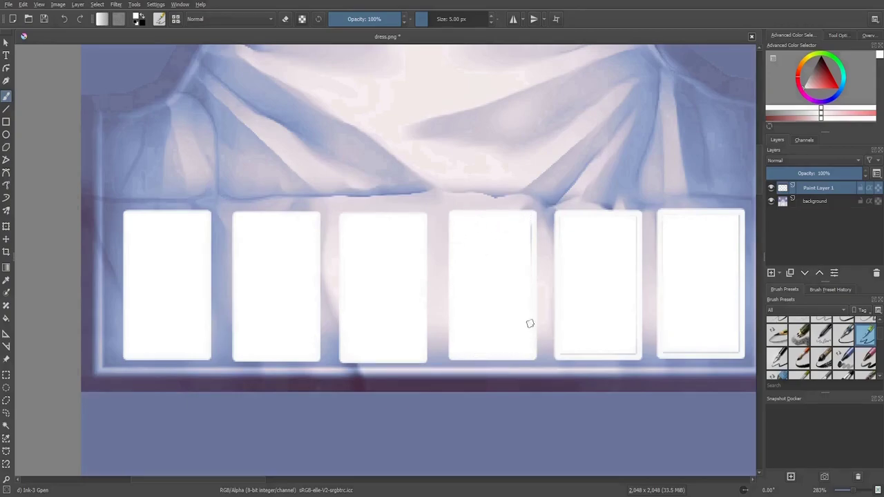
pyautogui.hscroll(3, 643, 243)
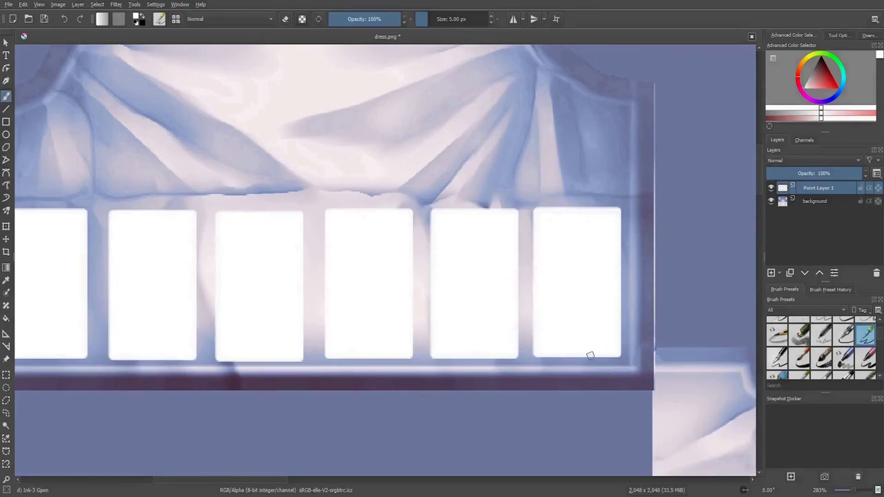
pyautogui.scroll(-3, 549, 240)
# Duplicate the windows layer and place the copy on the right sleeve.
pyautogui.press('-')
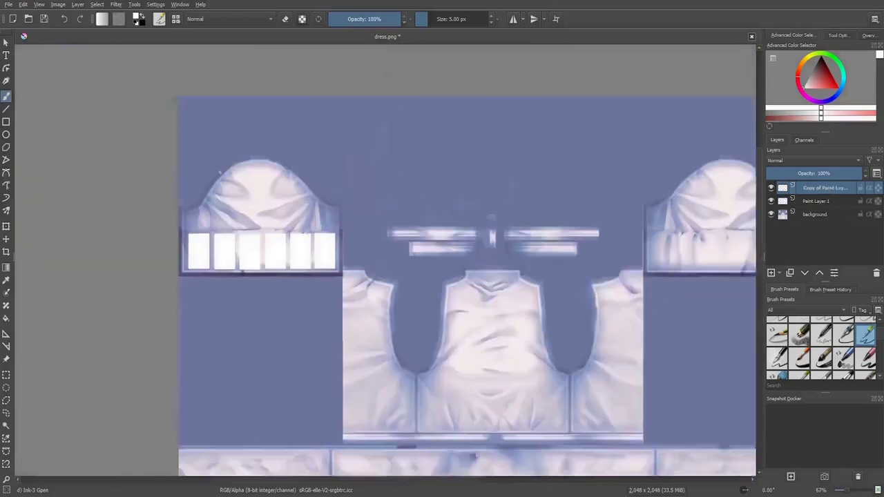
pyautogui.hotkey('ctrl', 'j')
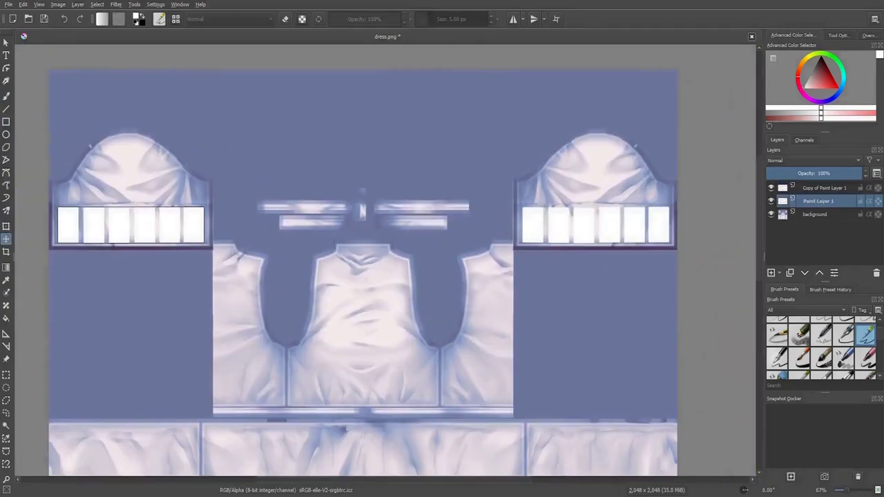
pyautogui.press('-')
pyautogui.press('-')
pyautogui.press('-')
pyautogui.press('+')
pyautogui.press('+')
pyautogui.press('pageup')
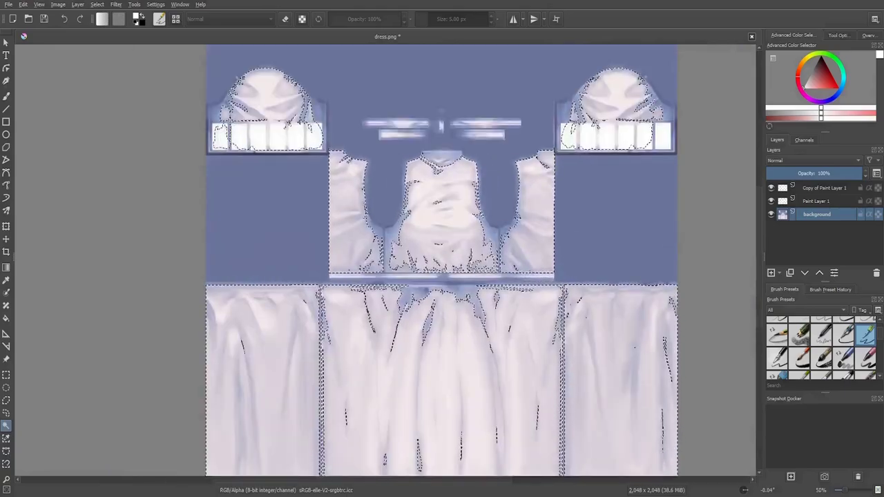
# Pick the Fill tool to recolour the dress texture pink.
pyautogui.press('f')
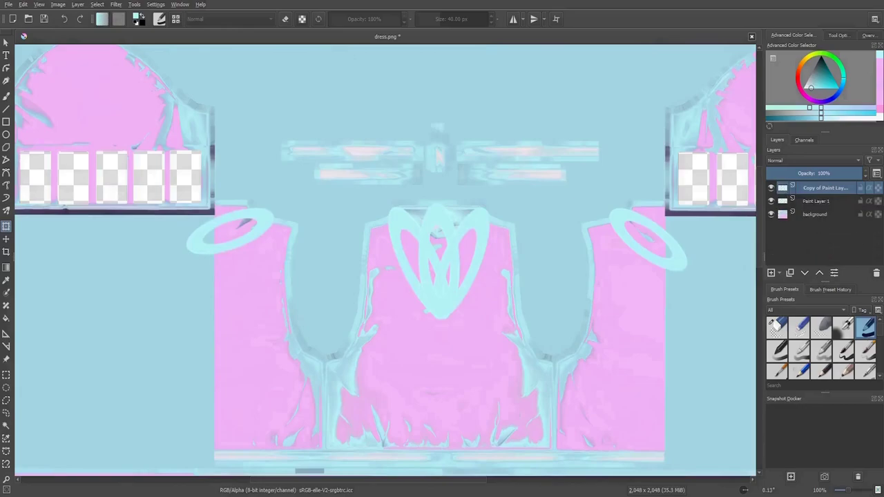
# Fill the inside of the arm rings and chest heart with white.
pyautogui.hotkey('shift', 'BackSpace')
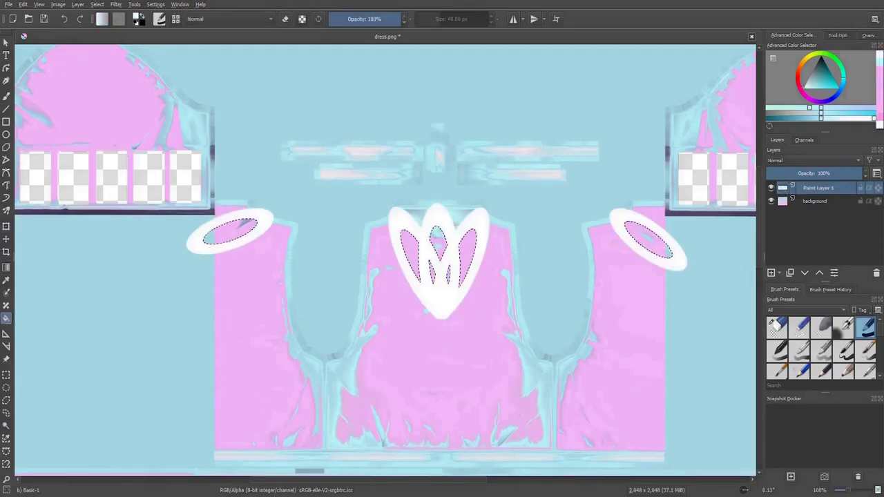
pyautogui.hotkey('shift', 'BackSpace')
pyautogui.hotkey('ctrl', 'shift', 'a')
pyautogui.hotkey('ctrl', 'r')
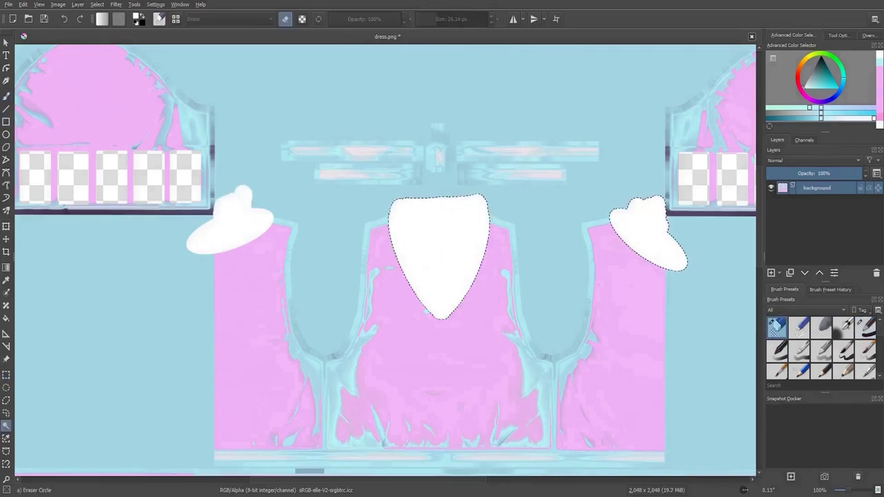
# Erase the three white ring and heart shapes to transparency, cleaning up leftover strokes.
pyautogui.moveTo(200, 235); pyautogui.dragTo(262, 214)
pyautogui.moveTo(414, 221); pyautogui.dragTo(477, 276)
pyautogui.moveTo(621, 221); pyautogui.dragTo(677, 262)
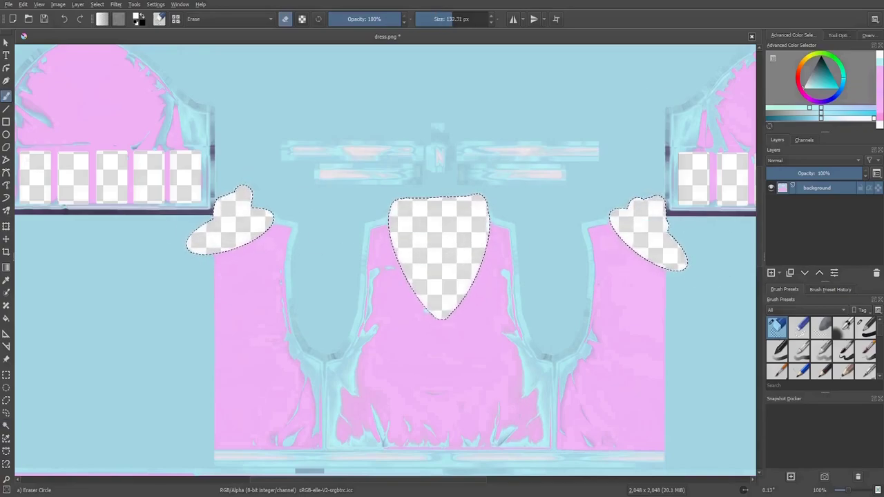
pyautogui.scroll(-3, 442, 262)
pyautogui.press('1')
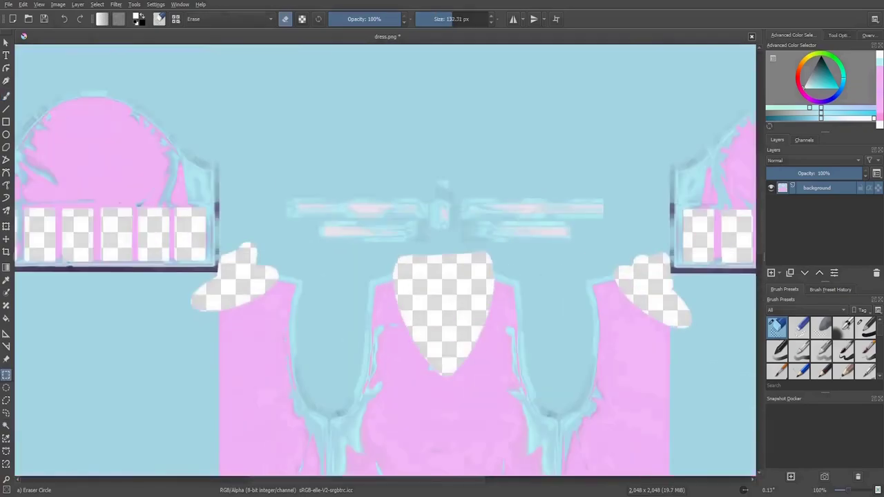
pyautogui.moveTo(354, 212); pyautogui.dragTo(400, 207)
pyautogui.scroll(-3, 499, 208)
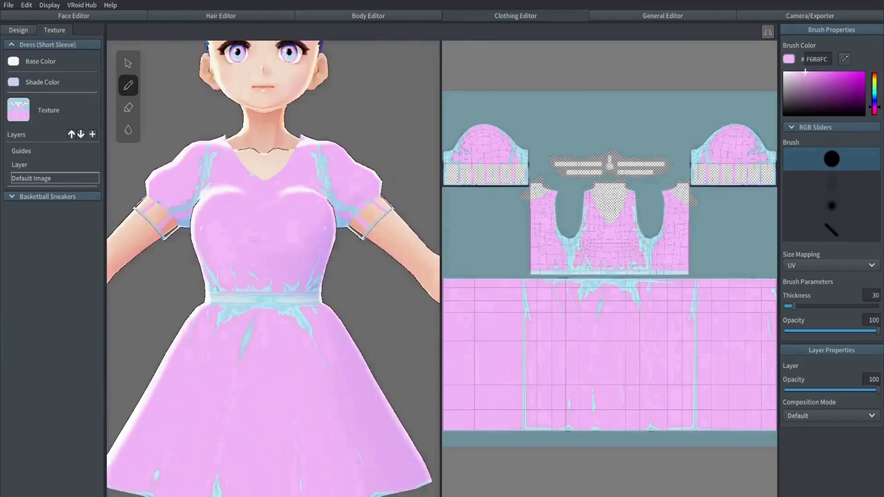
# Zoom around the VRoid model to inspect the pink and light-blue cutout dress.
pyautogui.scroll(-5, 273, 269)
pyautogui.scroll(3, 597, 234)
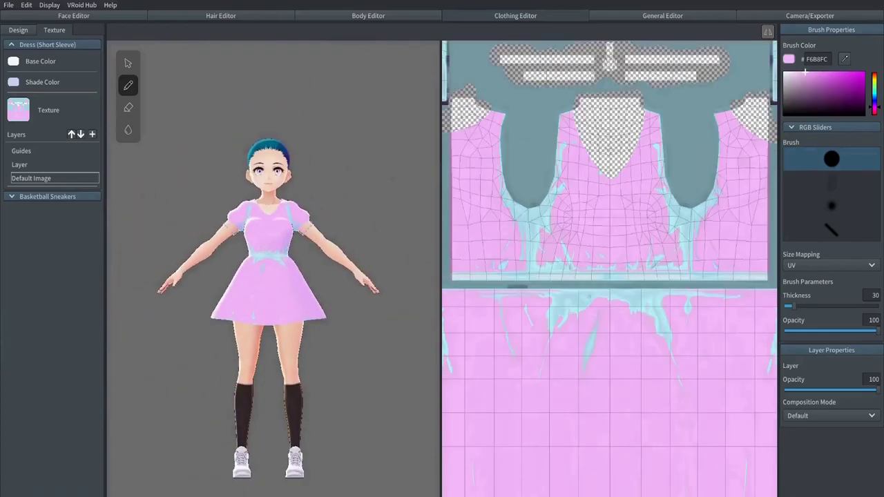
pyautogui.scroll(-2, 592, 228)
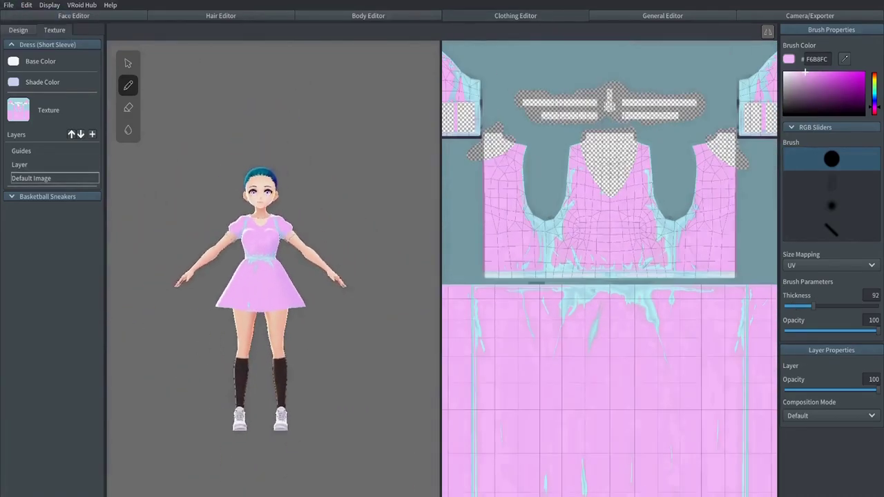
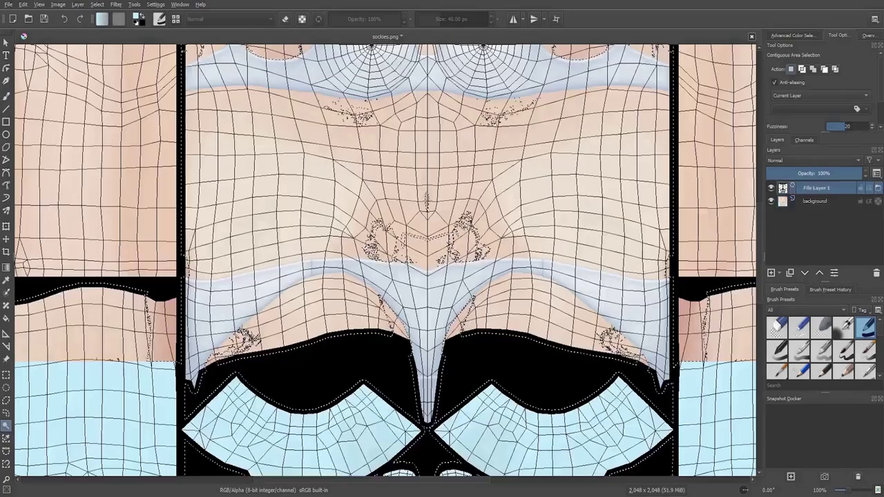
# Choose a freehand brush and paint the lower blue sock band lavender, undoing the first stroke.
pyautogui.press('b')
pyautogui.click(822, 351)
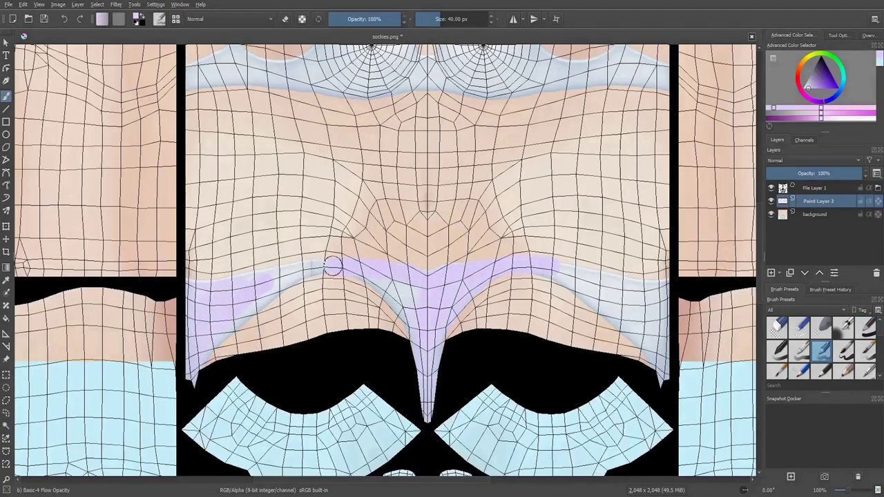
pyautogui.hotkey('ctrl', 'z')
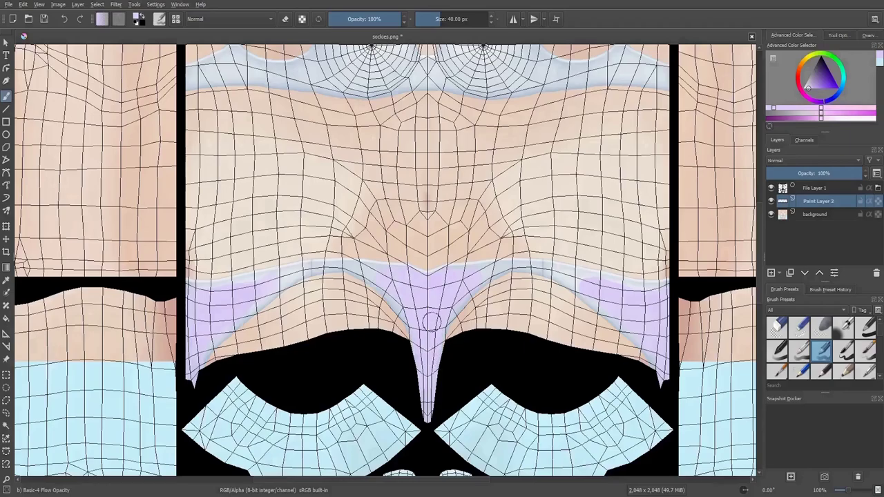
# Paint lavender over the left and middle stretches of the lower blue band.
pyautogui.keyDown('ctrl'); pyautogui.scroll(-3, 551, 96); pyautogui.keyUp('ctrl')
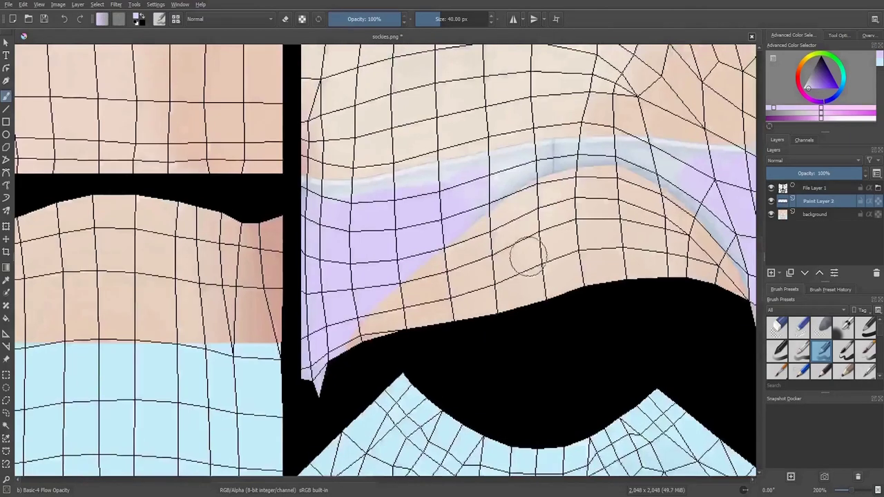
pyautogui.keyDown('ctrl'); pyautogui.scroll(5, 523, 257); pyautogui.keyUp('ctrl')
pyautogui.moveTo(375, 295); pyautogui.dragTo(221, 214)
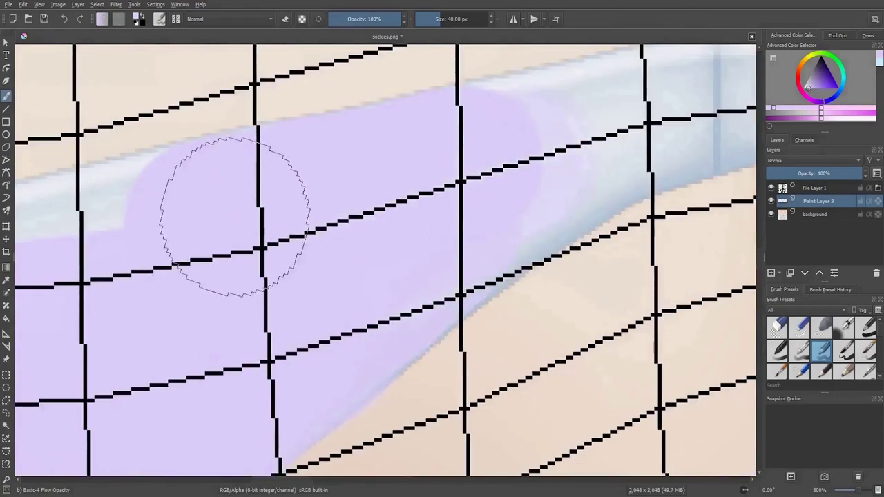
pyautogui.keyDown('ctrl'); pyautogui.scroll(-2, 233, 198); pyautogui.keyUp('ctrl')
pyautogui.keyDown('ctrl'); pyautogui.scroll(-2, 387, 235); pyautogui.keyUp('ctrl')
pyautogui.keyDown('ctrl'); pyautogui.scroll(1, 302, 240); pyautogui.keyUp('ctrl')
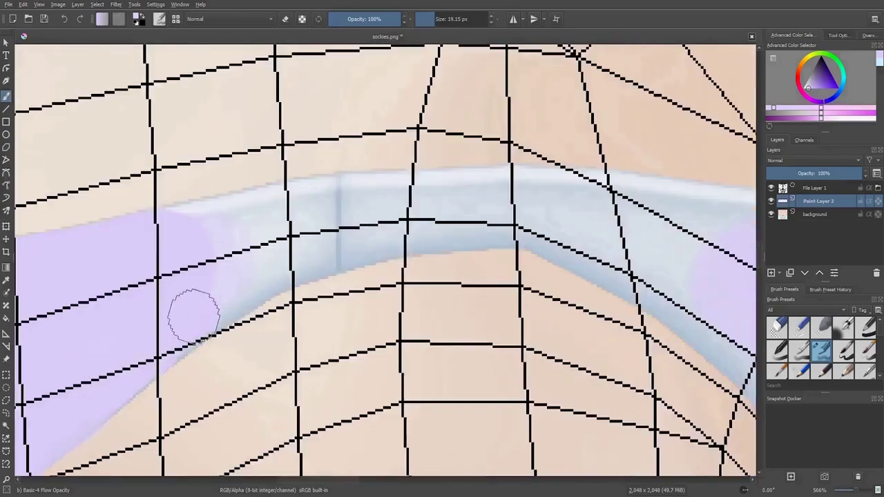
pyautogui.moveTo(191, 311)
pyautogui.mouseDown()
pyautogui.moveTo(286, 256)
pyautogui.moveTo(183, 231)
pyautogui.moveTo(324, 204)
pyautogui.moveTo(542, 221)
pyautogui.mouseUp()
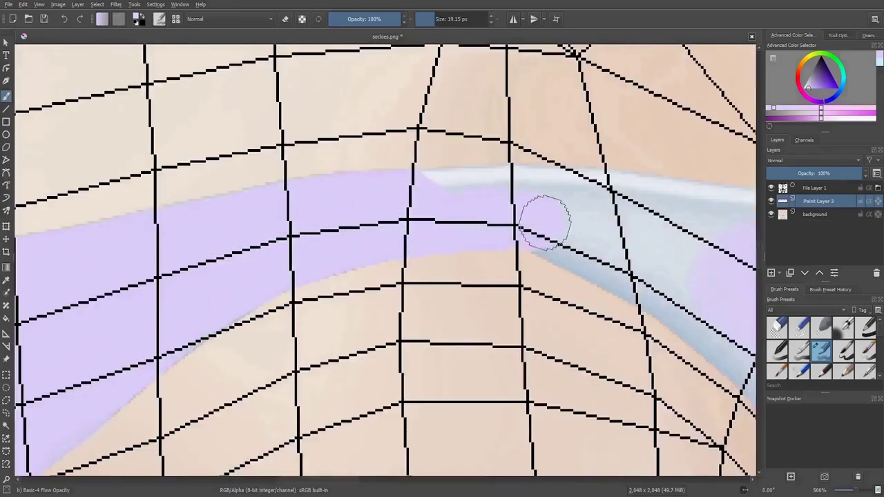
pyautogui.moveTo(330, 181); pyautogui.dragTo(496, 204)
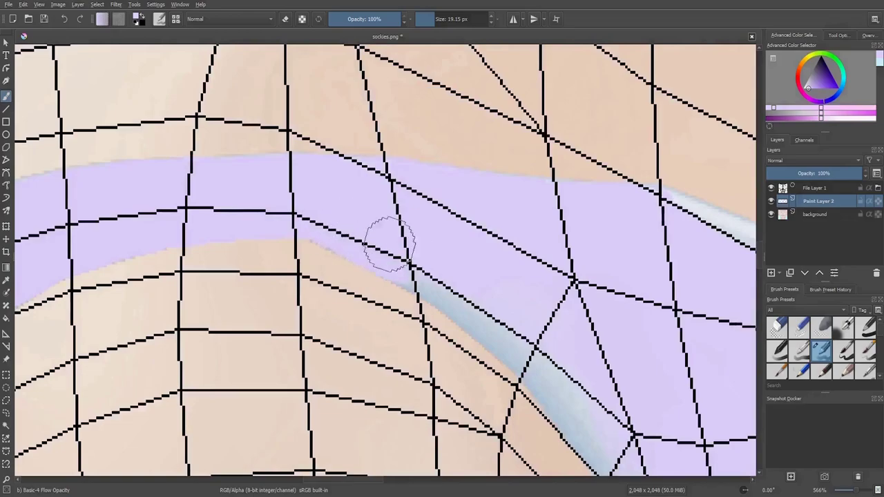
pyautogui.moveTo(450, 282)
pyautogui.mouseDown()
pyautogui.moveTo(564, 394)
pyautogui.moveTo(345, 164)
pyautogui.mouseUp()
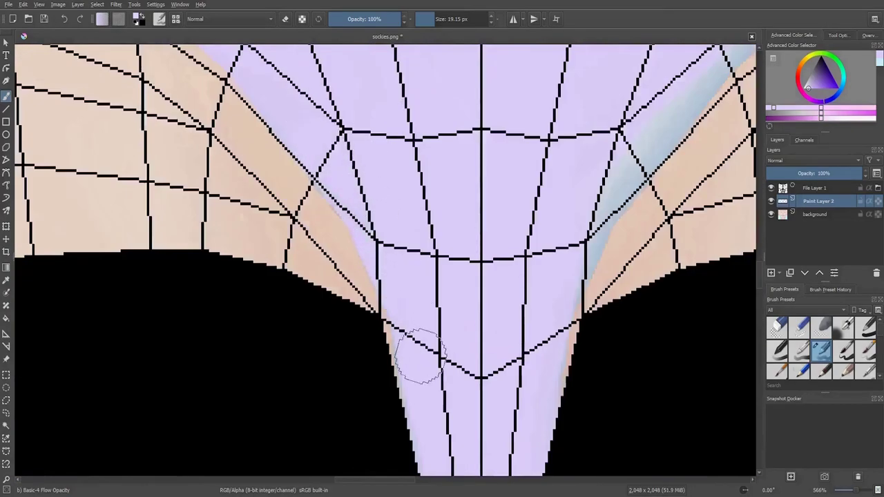
# Cover the band's lower V, the cuff band and the leftover blue strip in lavender.
pyautogui.moveTo(419, 356); pyautogui.dragTo(216, 336)
pyautogui.moveTo(345, 191); pyautogui.dragTo(577, 79)
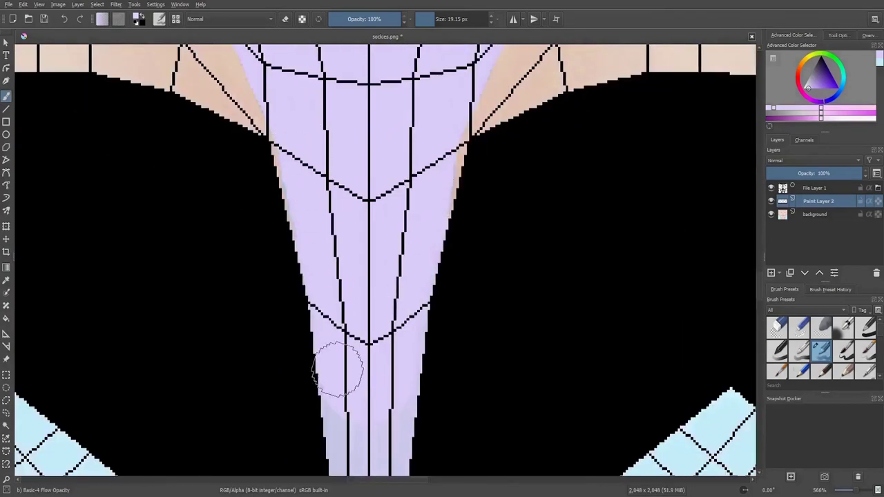
pyautogui.scroll(-10, 337, 370)
pyautogui.scroll(8, 451, 325)
pyautogui.scroll(3, 434, 154)
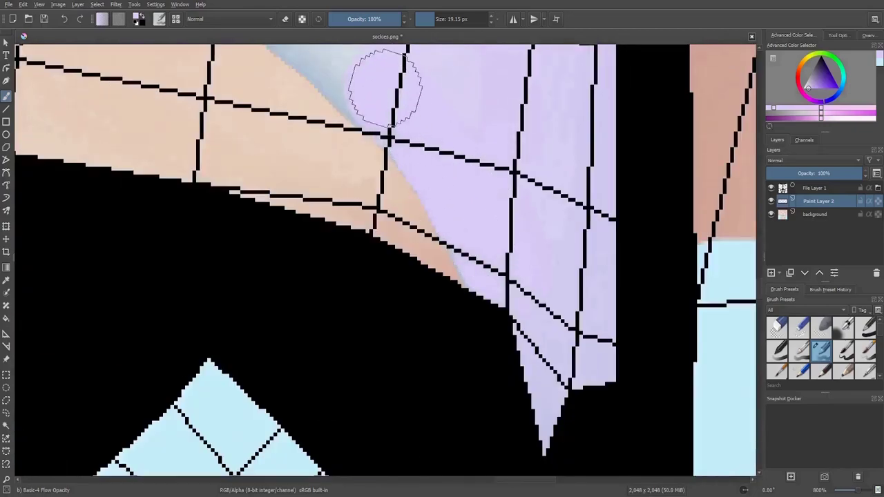
pyautogui.moveTo(385, 87); pyautogui.dragTo(283, 174)
pyautogui.moveTo(187, 49); pyautogui.dragTo(394, 296)
pyautogui.scroll(-1, 462, 218)
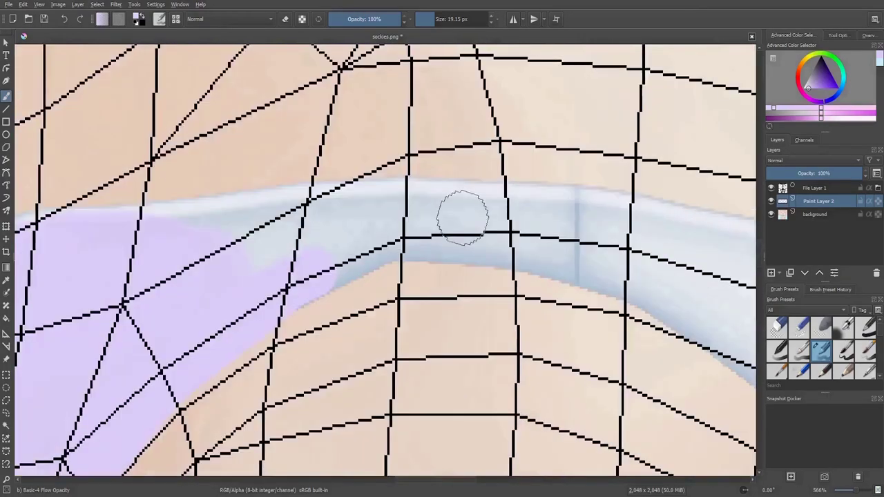
pyautogui.scroll(2, 359, 210)
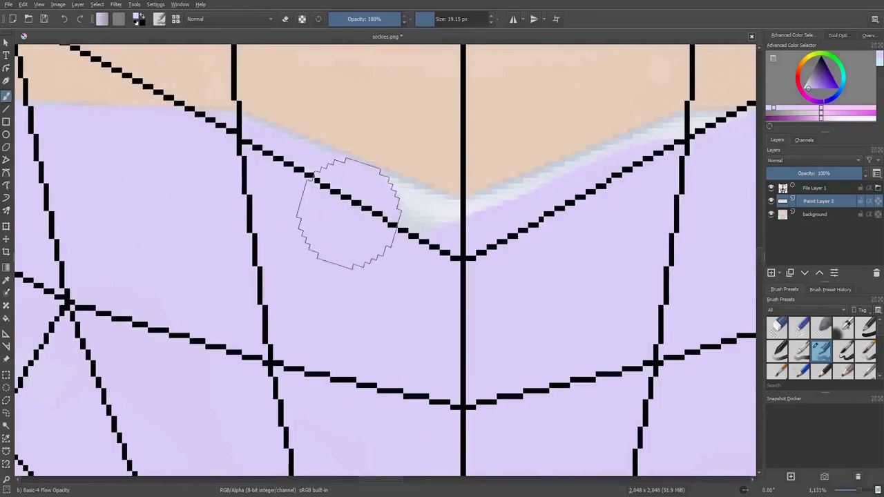
pyautogui.scroll(-3, 680, 174)
pyautogui.scroll(2, 573, 277)
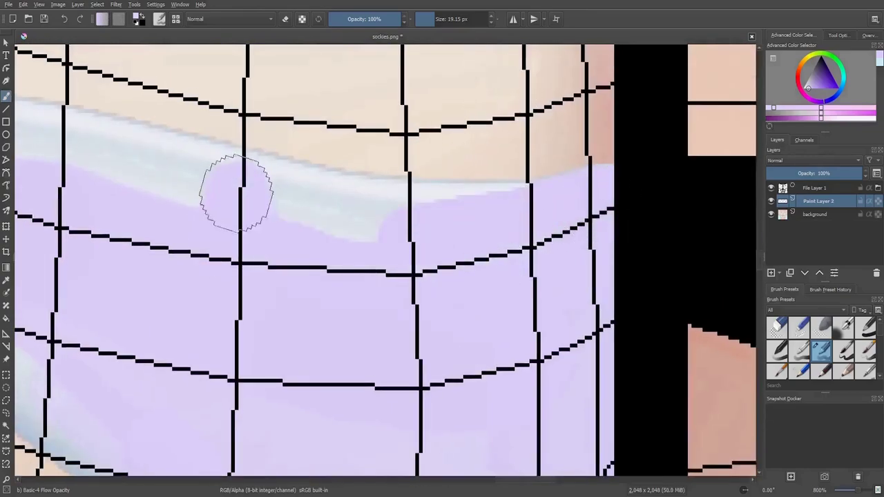
pyautogui.moveTo(78, 147); pyautogui.dragTo(384, 99)
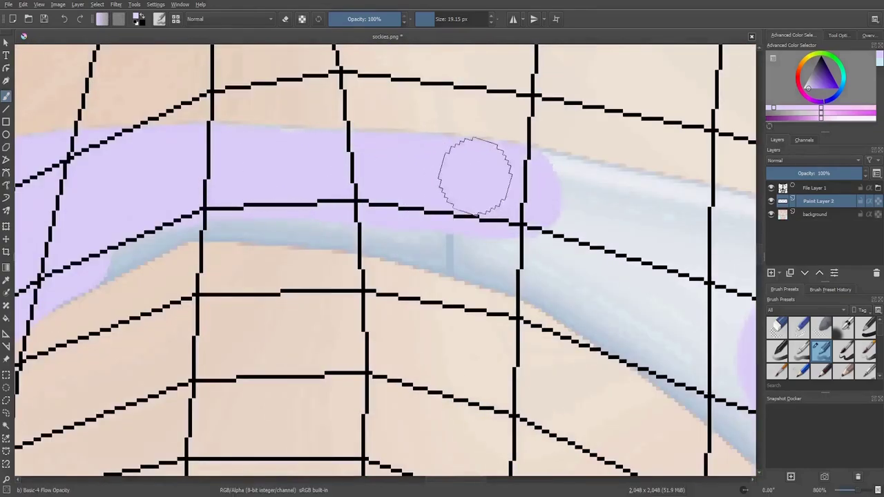
pyautogui.moveTo(79, 247); pyautogui.dragTo(567, 227)
pyautogui.scroll(3, 335, 294)
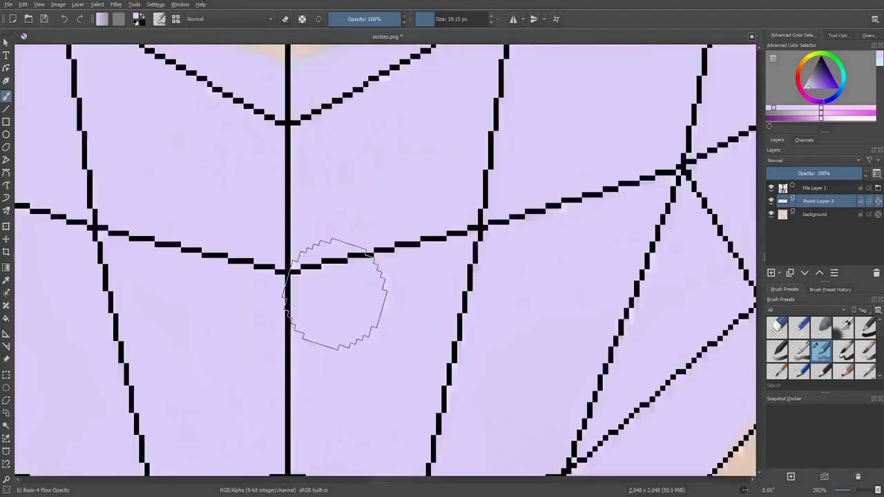
pyautogui.scroll(-3, 335, 294)
pyautogui.scroll(2, 397, 187)
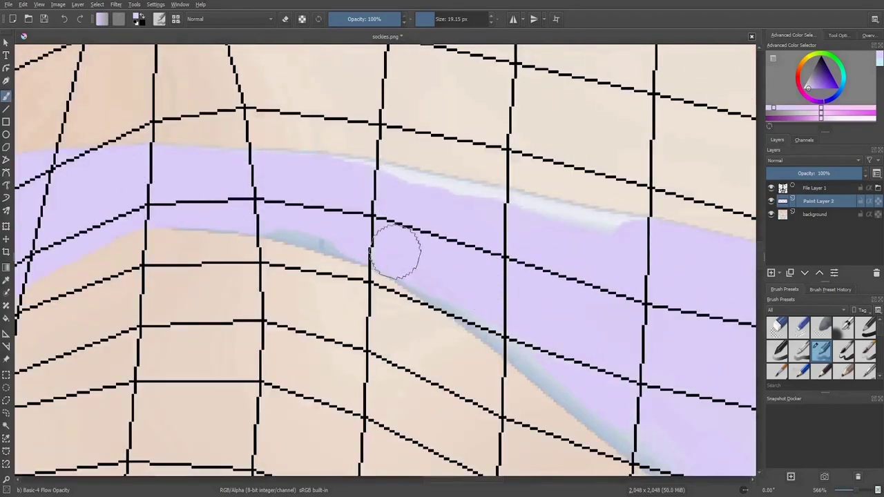
pyautogui.moveTo(395, 251); pyautogui.dragTo(583, 389)
# Switch to the small Basic-1 brush at 4.55 px and fill the thin pale strip lavender.
pyautogui.hotkey('alt', 'shift', 'm')
pyautogui.scroll(3, 385, 260)
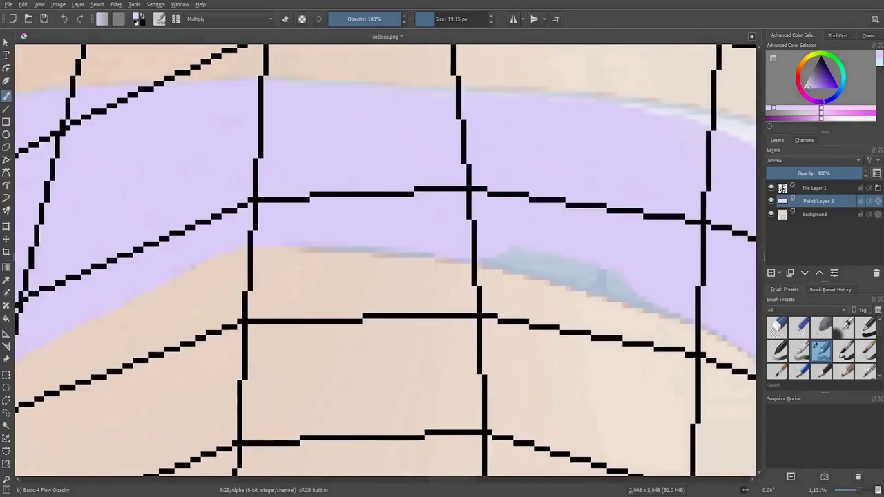
pyautogui.click(601, 237)
pyautogui.hotkey('ctrl', 'z')
pyautogui.press('[')
pyautogui.press('[')
pyautogui.press('[')
pyautogui.click(866, 328)
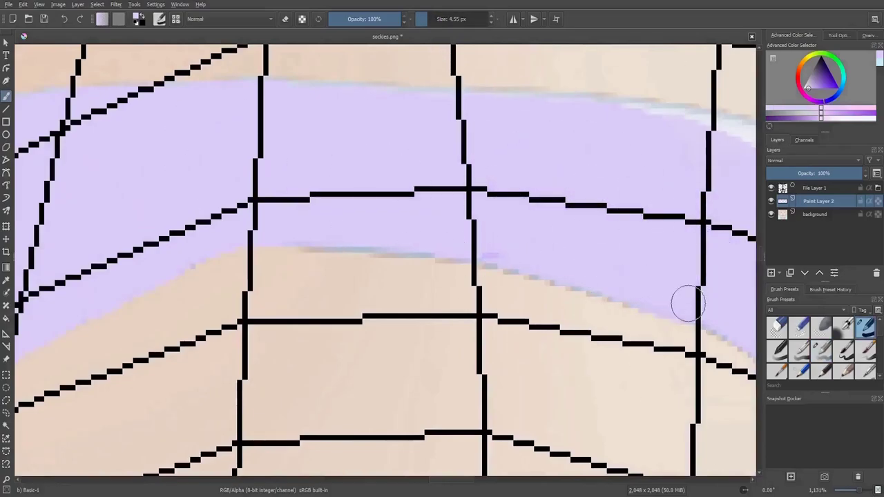
pyautogui.moveTo(685, 301)
pyautogui.mouseDown()
pyautogui.moveTo(152, 148)
pyautogui.moveTo(624, 249)
pyautogui.mouseUp()
pyautogui.scroll(-1, 623, 249)
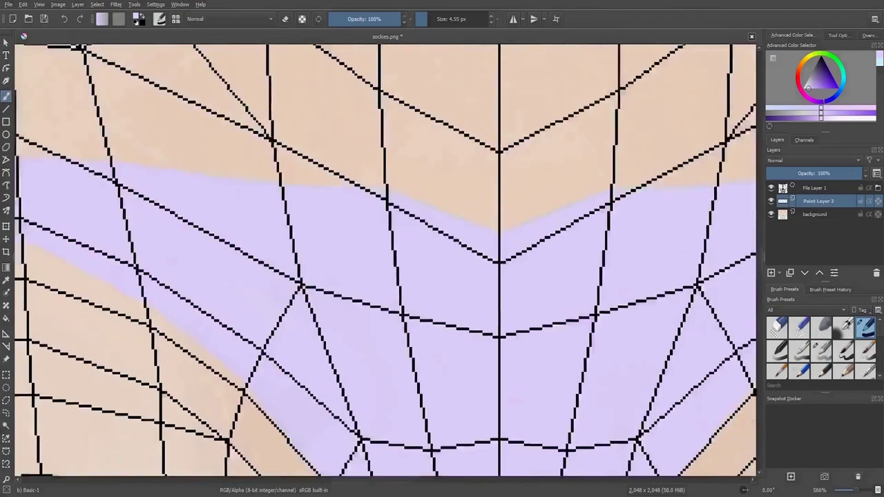
pyautogui.scroll(-5, 720, 213)
# With a larger brush, paint the chest cups lavender, including the upper outer right cup.
pyautogui.scroll(3, 428, 248)
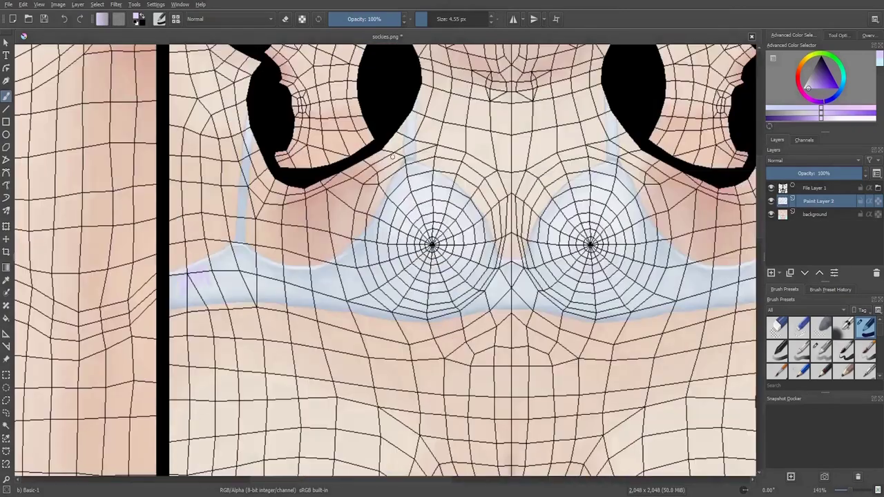
pyautogui.press(']')
pyautogui.press(']')
pyautogui.press(']')
pyautogui.moveTo(414, 207); pyautogui.dragTo(449, 276)
pyautogui.moveTo(567, 215); pyautogui.dragTo(586, 286)
pyautogui.moveTo(617, 260); pyautogui.dragTo(641, 222)
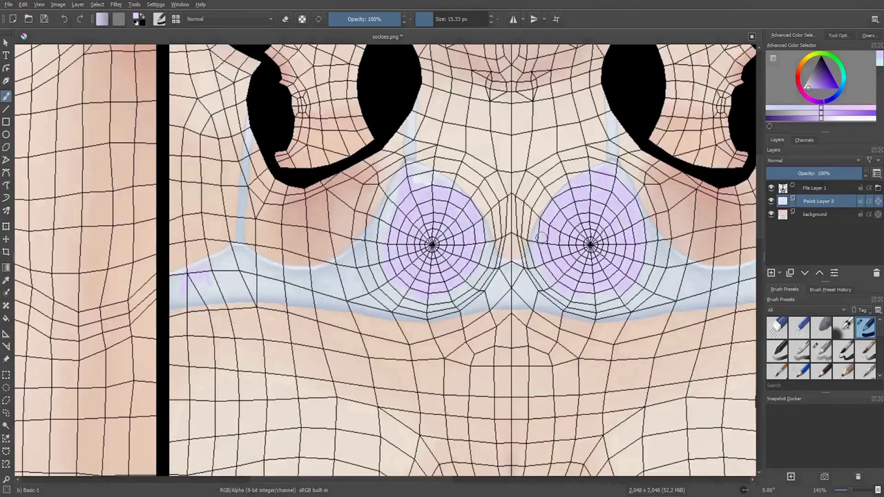
# Re-sample lavender and paint over the light-blue strip beside the skin.
pyautogui.hscroll(-2, 478, 185)
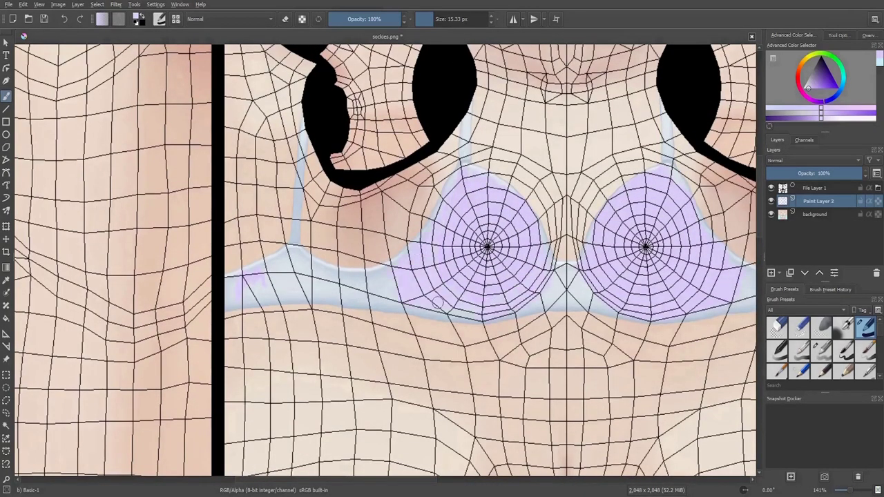
pyautogui.hscroll(8, 584, 299)
pyautogui.hscroll(-3, 604, 280)
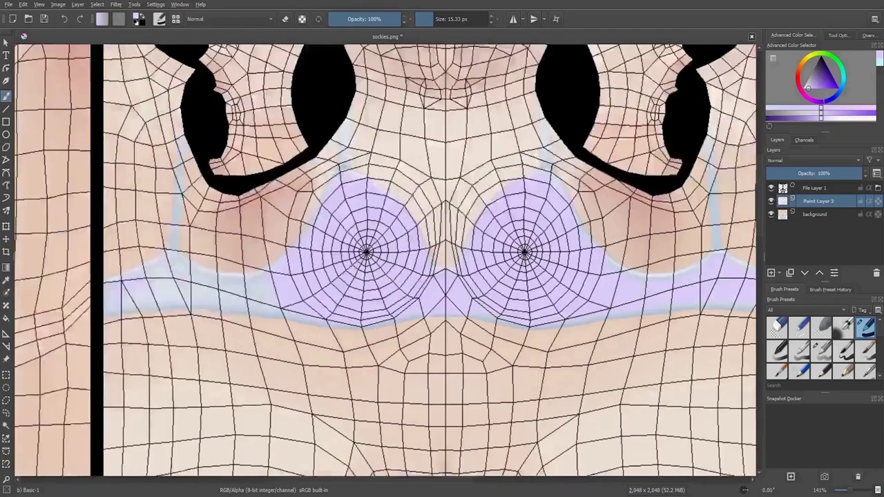
pyautogui.hscroll(-7, 447, 309)
pyautogui.scroll(5, 628, 289)
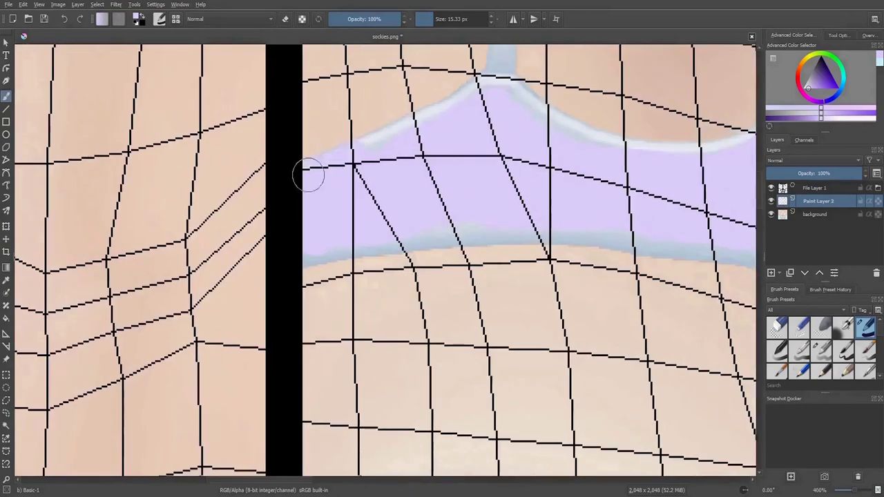
pyautogui.keyDown('ctrl'); pyautogui.click(509, 87); pyautogui.keyUp('ctrl')
pyautogui.press('[')
pyautogui.press('[')
pyautogui.press('[')
pyautogui.scroll(-3, 482, 241)
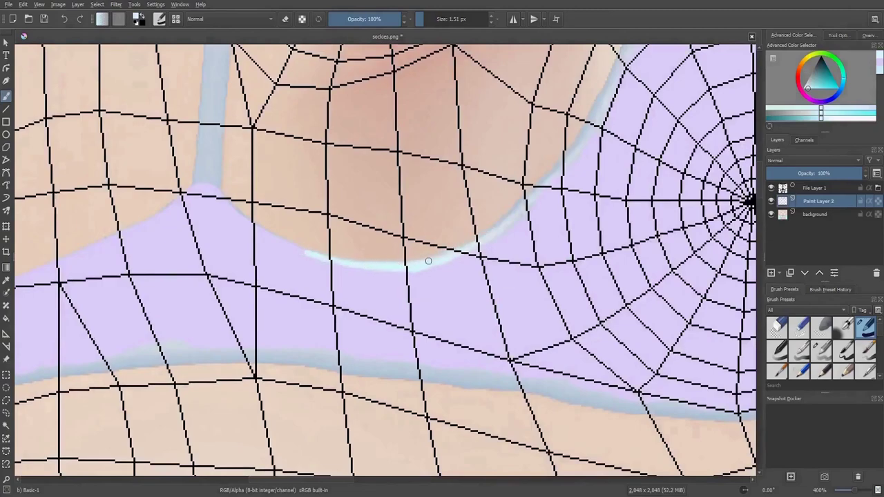
pyautogui.keyDown('ctrl'); pyautogui.click(542, 197); pyautogui.keyUp('ctrl')
pyautogui.press(']')
pyautogui.press(']')
pyautogui.press(']')
pyautogui.scroll(3, 154, 290)
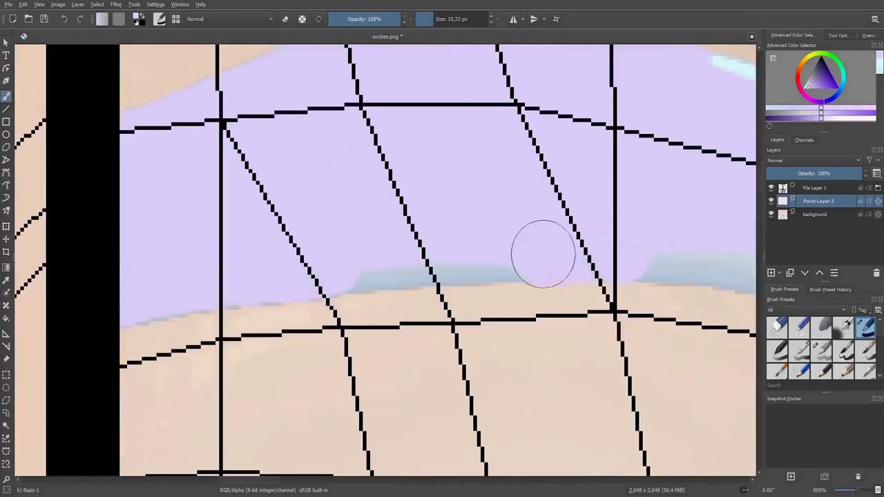
pyautogui.moveTo(606, 245)
pyautogui.mouseDown()
pyautogui.moveTo(159, 290)
pyautogui.moveTo(448, 280)
pyautogui.mouseUp()
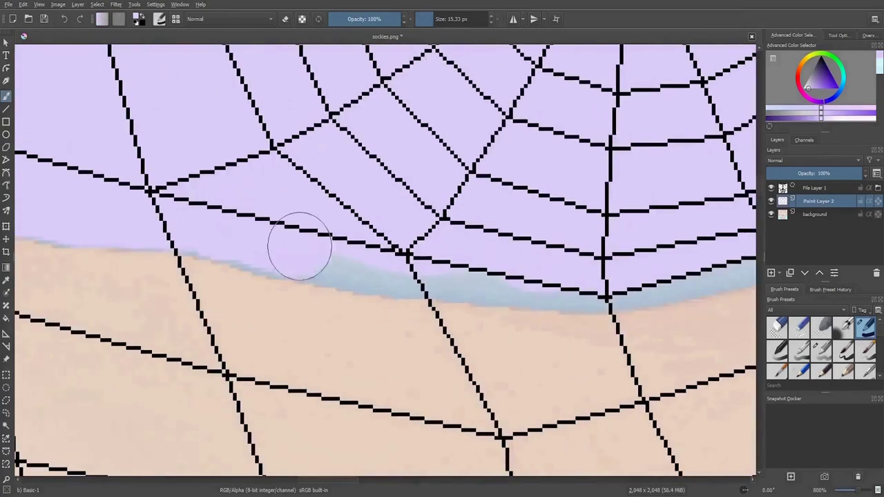
pyautogui.moveTo(296, 241); pyautogui.dragTo(643, 276)
# Pan around the texture and sample the lavender colour from the painting again.
pyautogui.scroll(-5, 592, 185)
pyautogui.scroll(1, 349, 201)
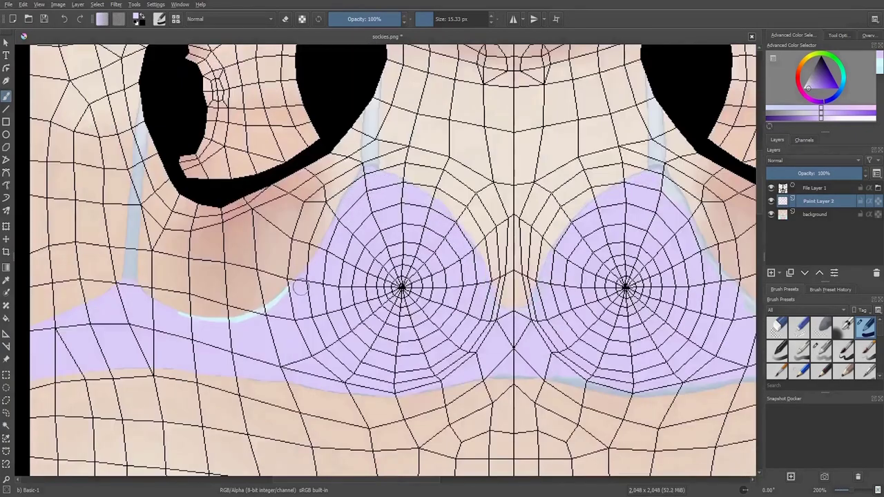
pyautogui.hscroll(5, 413, 298)
pyautogui.scroll(2, 512, 299)
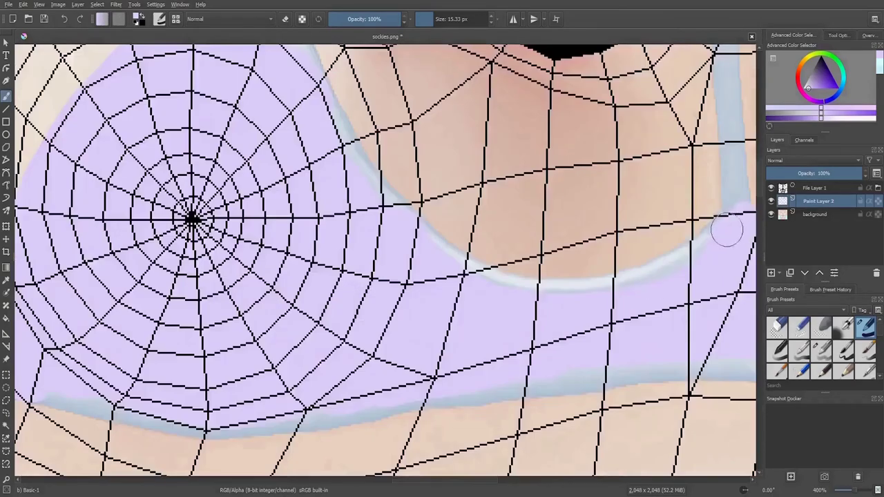
pyautogui.scroll(-3, 725, 231)
pyautogui.scroll(2, 588, 232)
pyautogui.scroll(1, 588, 233)
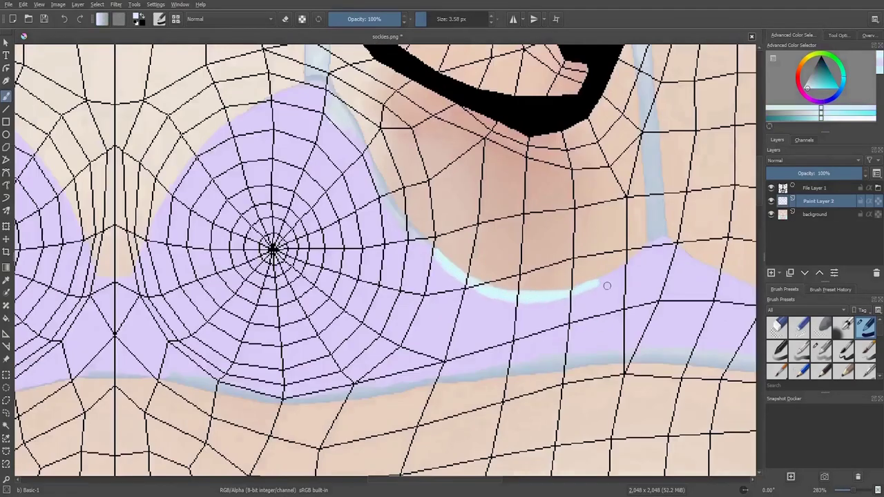
pyautogui.keyDown('ctrl'); pyautogui.click(607, 285); pyautogui.keyUp('ctrl')
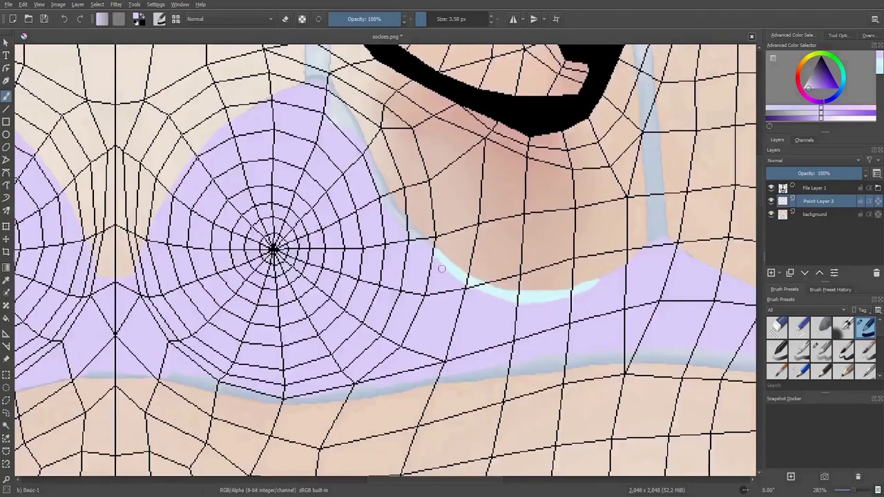
pyautogui.scroll(-3, 567, 301)
pyautogui.scroll(5, 306, 149)
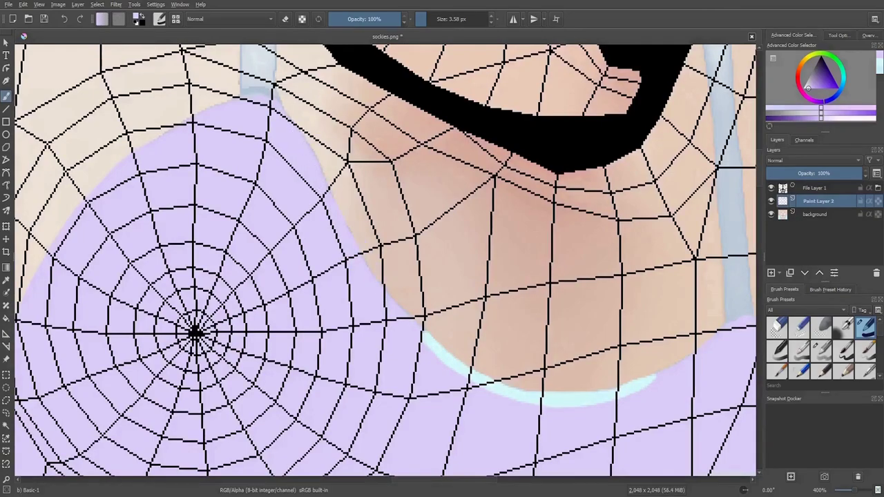
pyautogui.scroll(-5, 158, 281)
# Mirror the view to check the texture, then paint the blue strap lavender.
pyautogui.press('m')
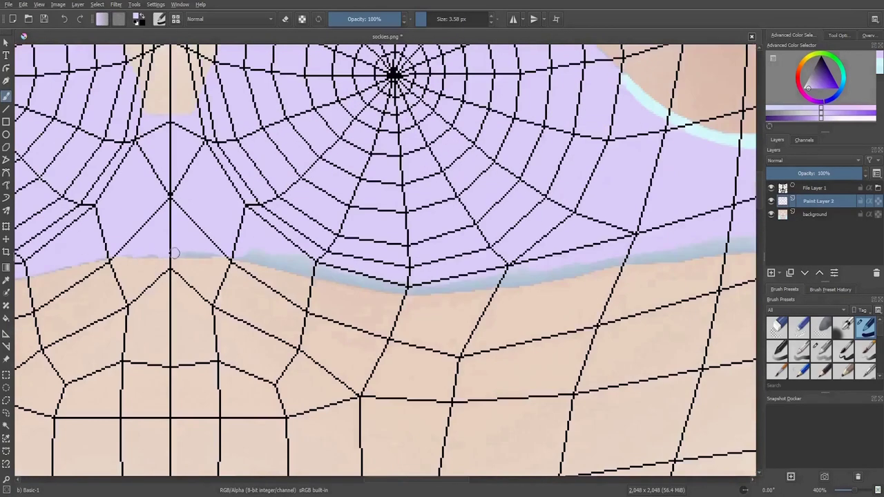
pyautogui.hscroll(5, 386, 268)
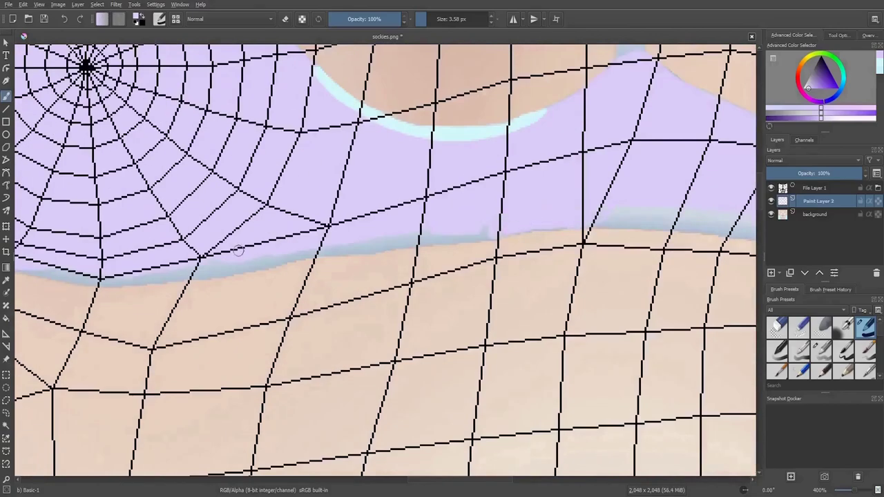
pyautogui.hscroll(-5, 408, 240)
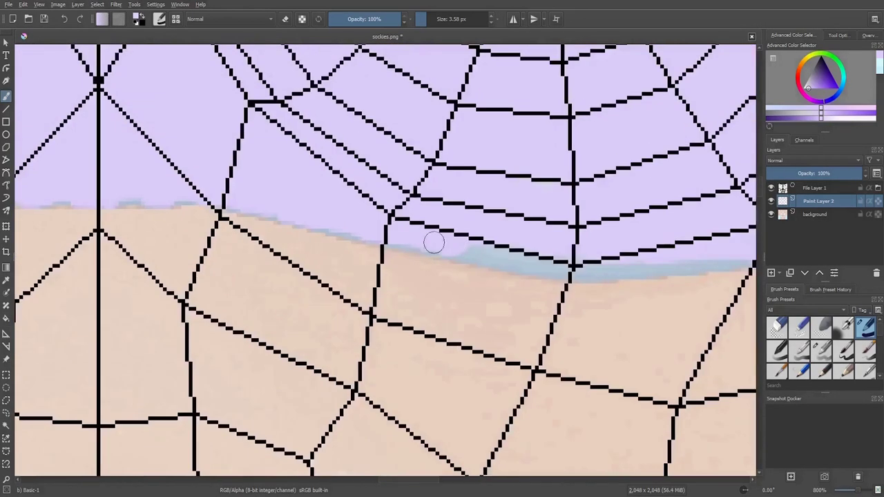
pyautogui.scroll(-2, 590, 228)
pyautogui.scroll(2, 591, 228)
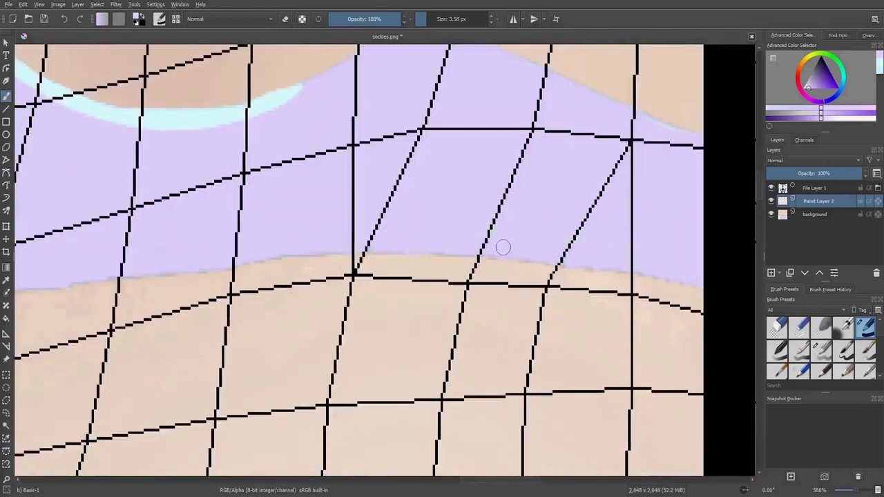
pyautogui.scroll(-3, 354, 252)
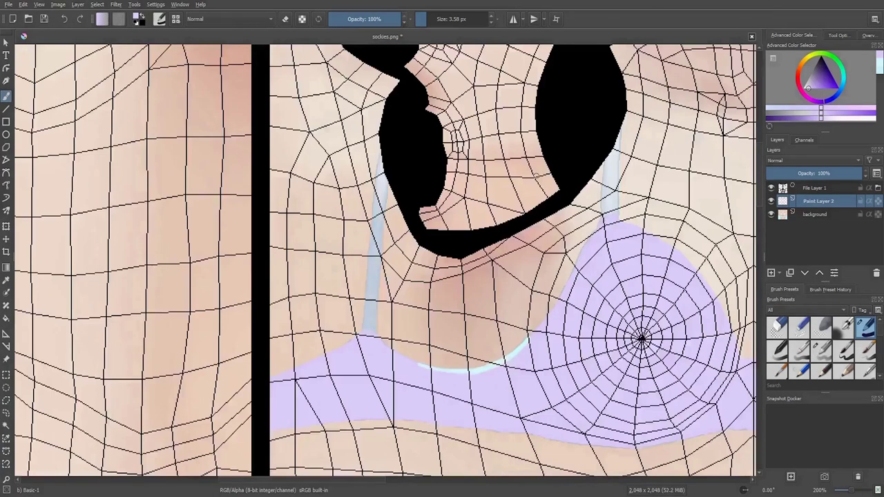
pyautogui.scroll(1, 417, 235)
pyautogui.scroll(2, 359, 200)
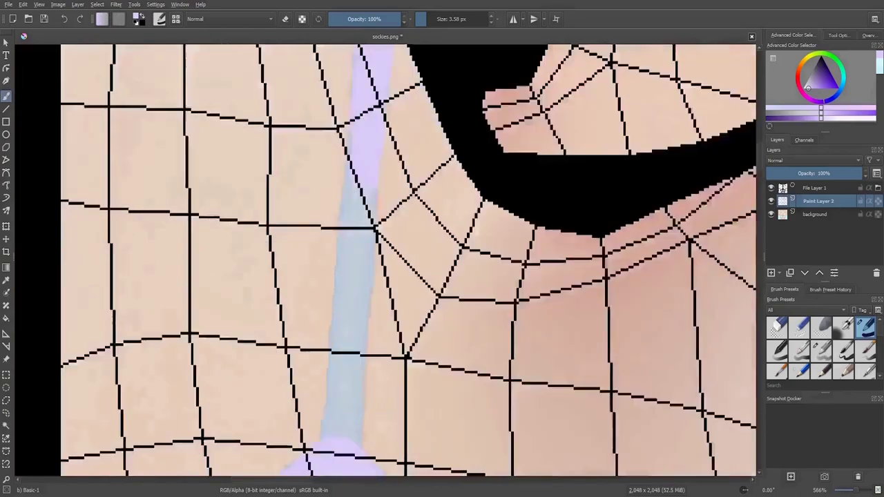
pyautogui.scroll(-1, 356, 166)
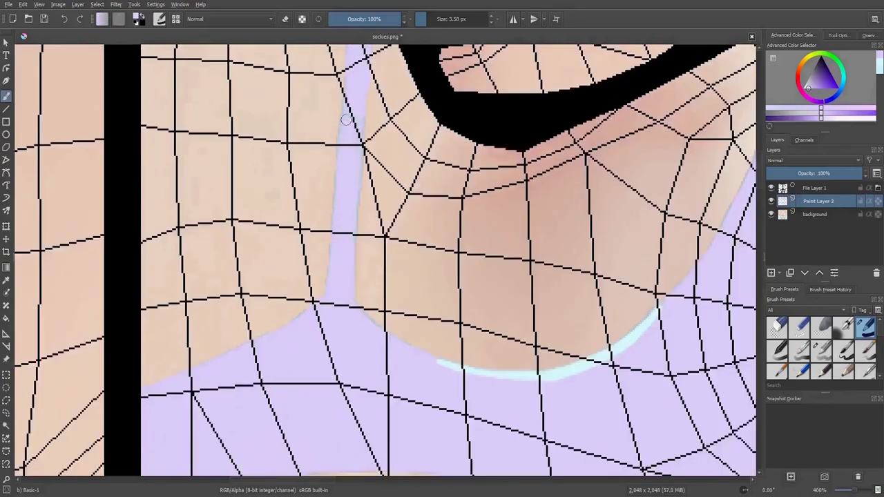
pyautogui.scroll(-3, 345, 120)
pyautogui.scroll(3, 408, 305)
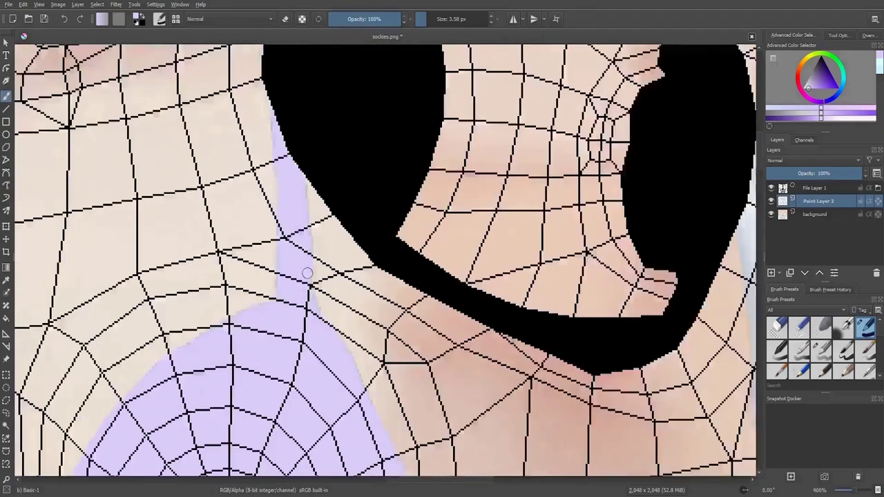
pyautogui.scroll(2, 381, 337)
pyautogui.moveTo(382, 336)
pyautogui.mouseDown()
pyautogui.moveTo(381, 283)
pyautogui.moveTo(414, 256)
pyautogui.moveTo(336, 65)
pyautogui.mouseUp()
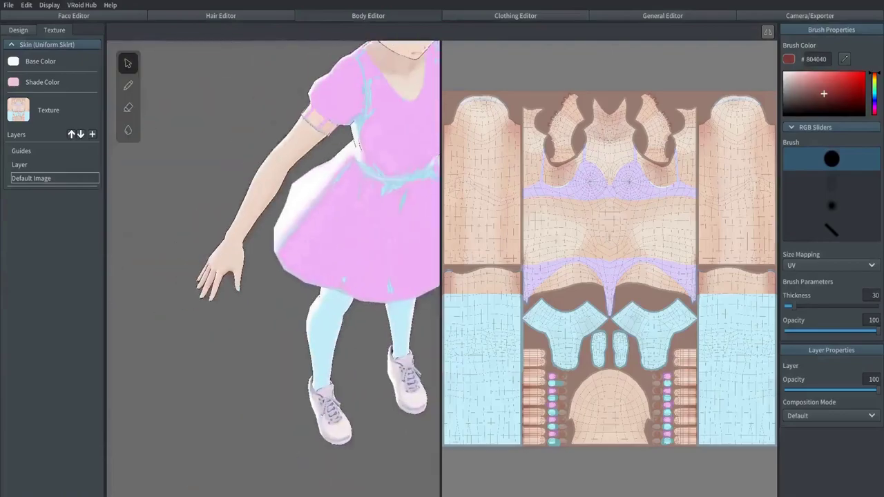
# Pick the pen tool and add a new empty layer to the skin texture.
pyautogui.press('e')
pyautogui.scroll(2, 610, 270)
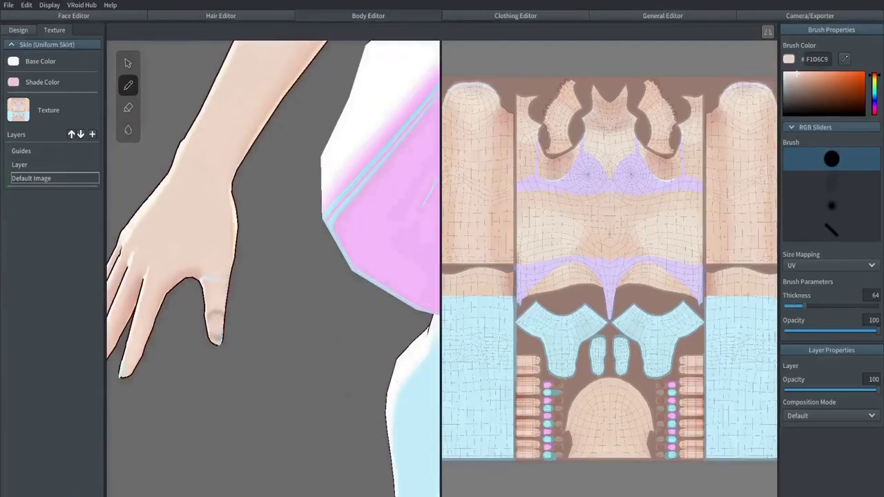
pyautogui.click(92, 134)
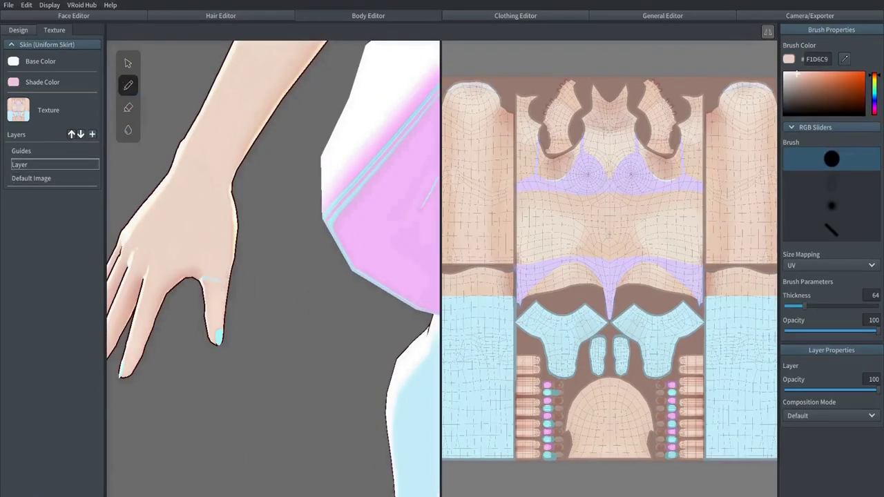
pyautogui.scroll(1, 610, 269)
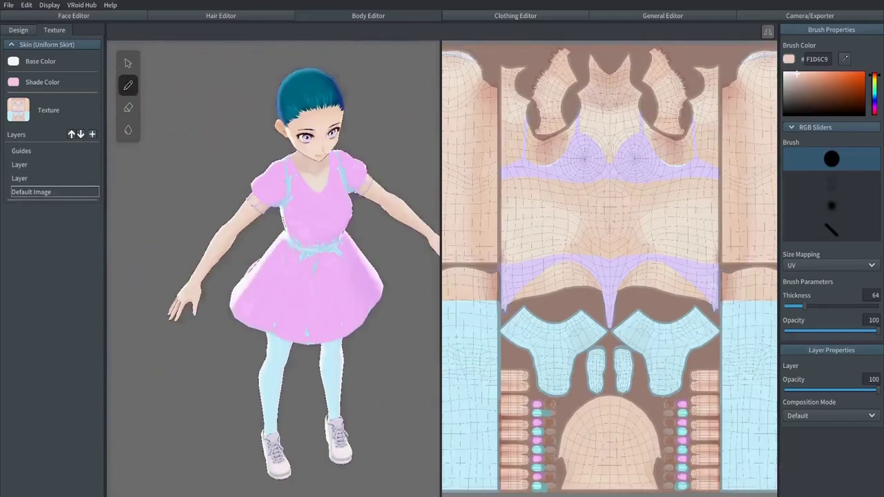
pyautogui.scroll(-2, 610, 269)
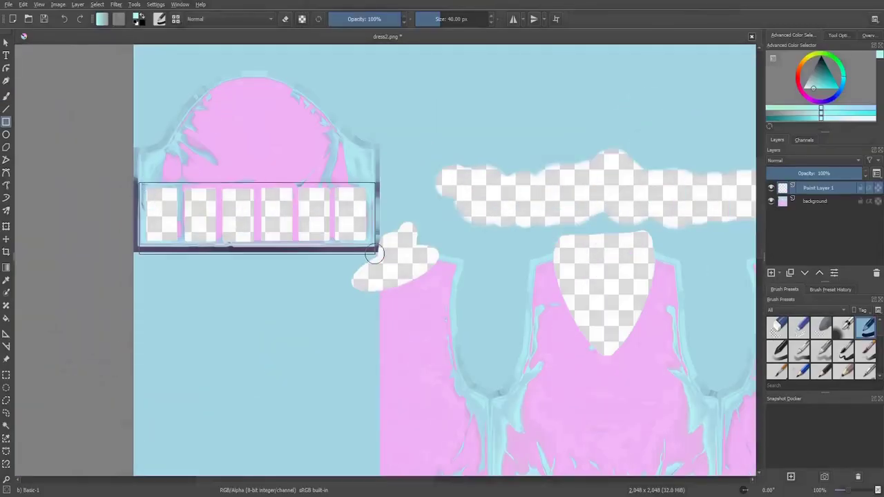
# Draw a thick rectangular frame around the checkered strip on the left arch panel.
pyautogui.moveTo(374, 255); pyautogui.dragTo(374, 254)
pyautogui.click(839, 36)
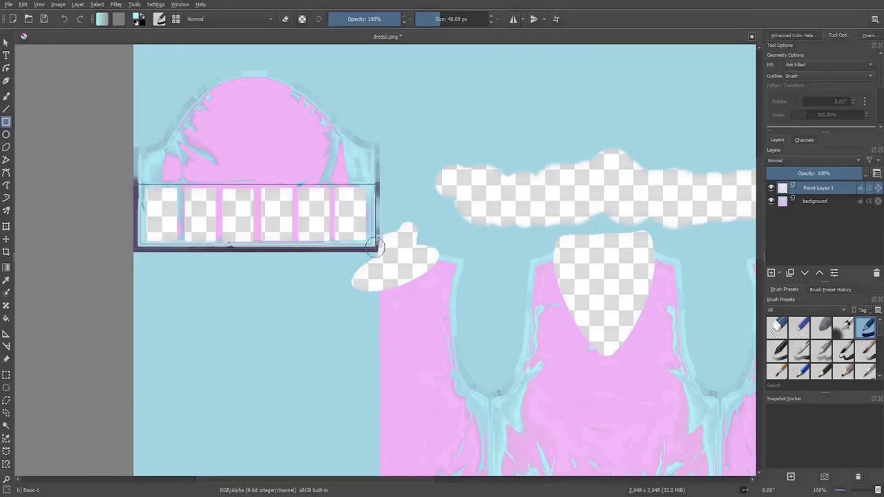
pyautogui.moveTo(374, 246); pyautogui.dragTo(374, 246)
# Transform the frame to sit over the strip and make it slightly shorter.
pyautogui.hotkey('ctrl', 't')
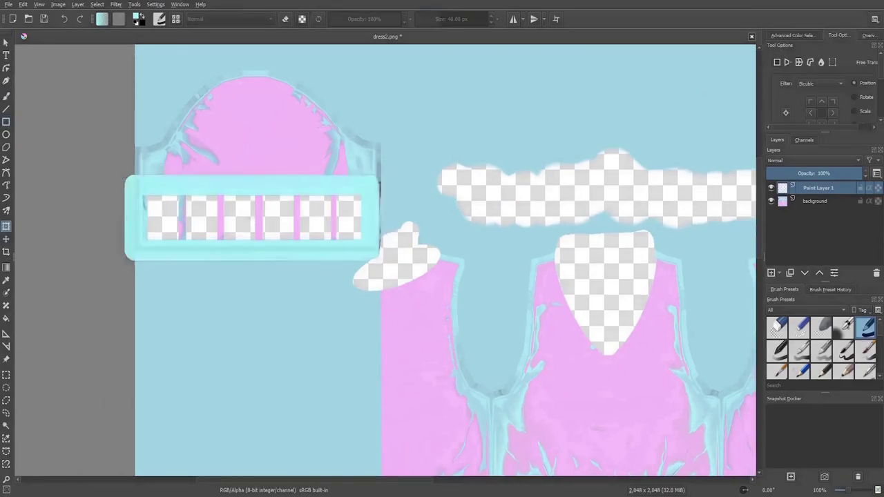
pyautogui.moveTo(262, 218); pyautogui.dragTo(256, 211)
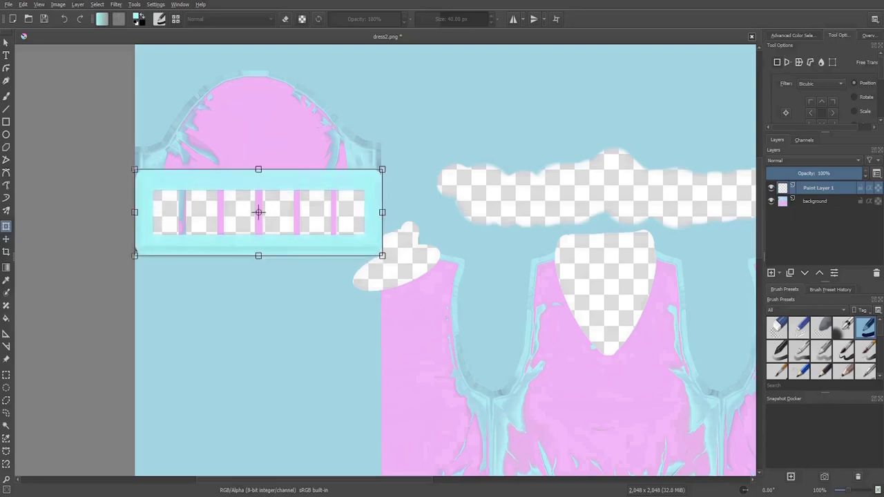
pyautogui.press('Return')
pyautogui.moveTo(254, 250); pyautogui.dragTo(255, 258)
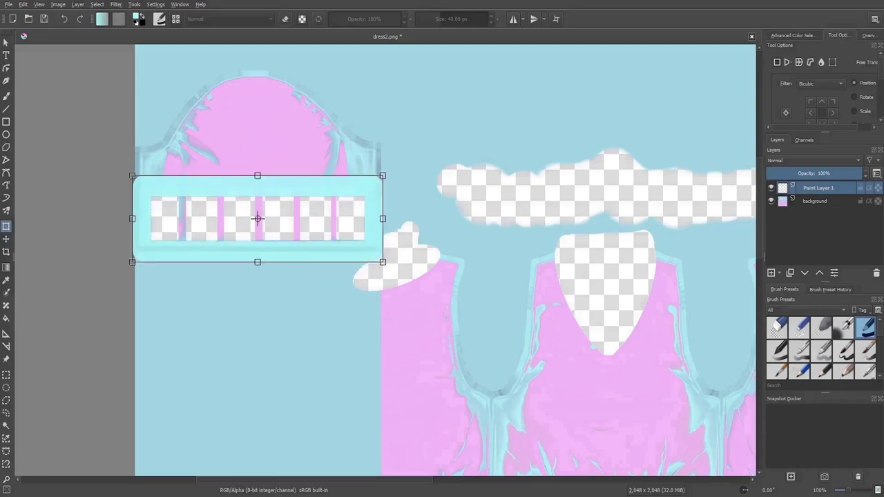
pyautogui.moveTo(257, 219); pyautogui.dragTo(258, 220)
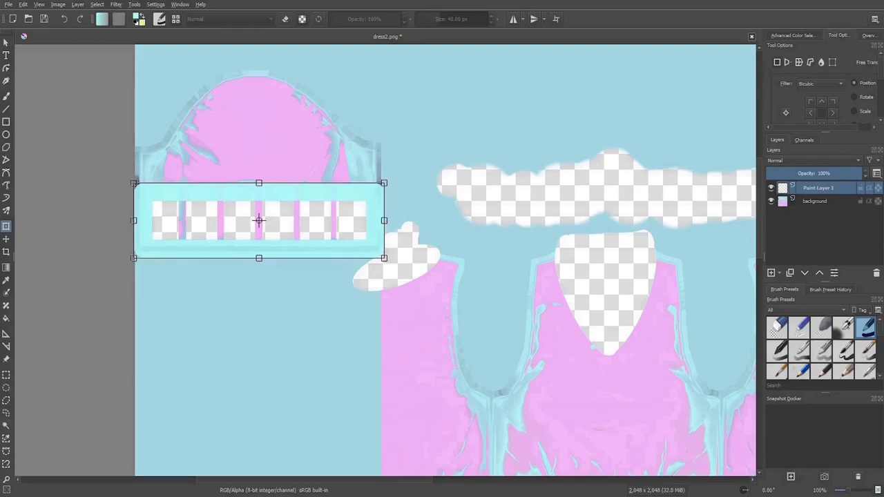
# Fill the frame border pale yellow, undoing and redoing the fill.
pyautogui.press('f')
pyautogui.click(276, 253)
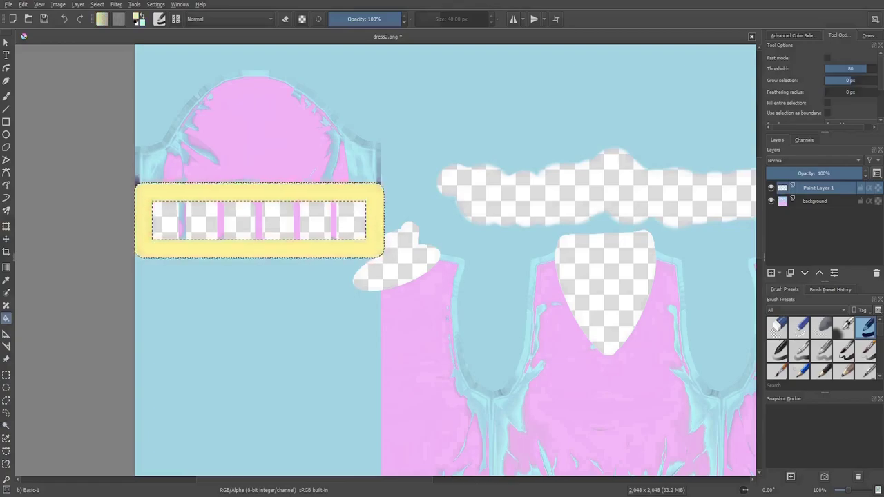
pyautogui.hotkey('ctrl', 'r')
pyautogui.scroll(3, 445, 261)
pyautogui.scroll(-1, 445, 260)
pyautogui.hotkey('ctrl', 'z')
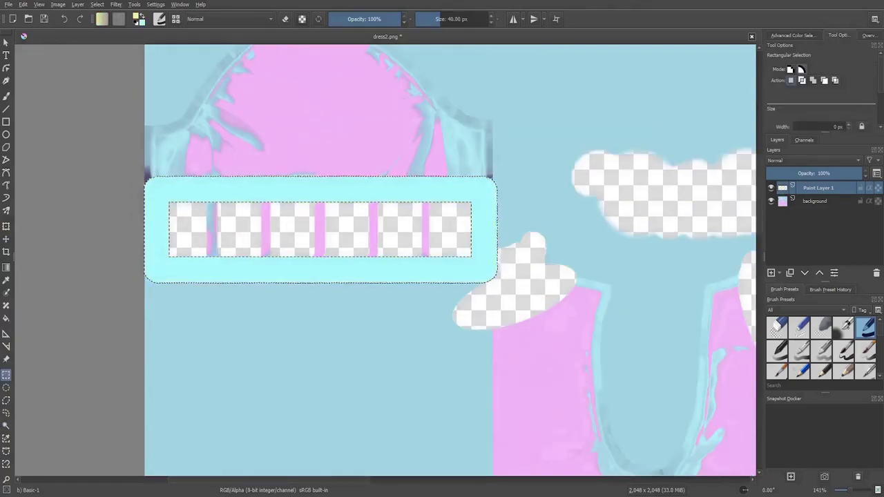
pyautogui.press('f')
pyautogui.hotkey('ctrl', 'shift', 'z')
pyautogui.scroll(-1, 449, 260)
pyautogui.scroll(-1, 448, 260)
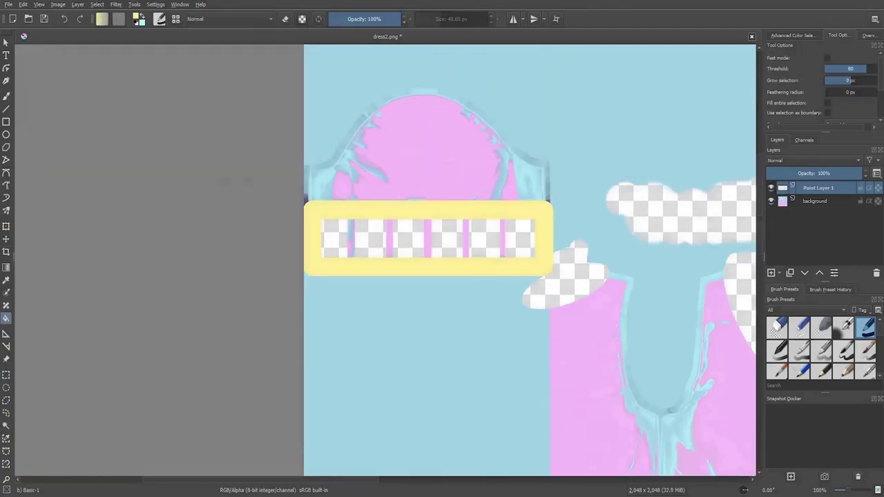
# Move the copied frame layer onto the right arch panel.
pyautogui.press('t')
pyautogui.scroll(-2, 442, 276)
pyautogui.moveTo(462, 276); pyautogui.dragTo(529, 283)
pyautogui.scroll(3, 529, 290)
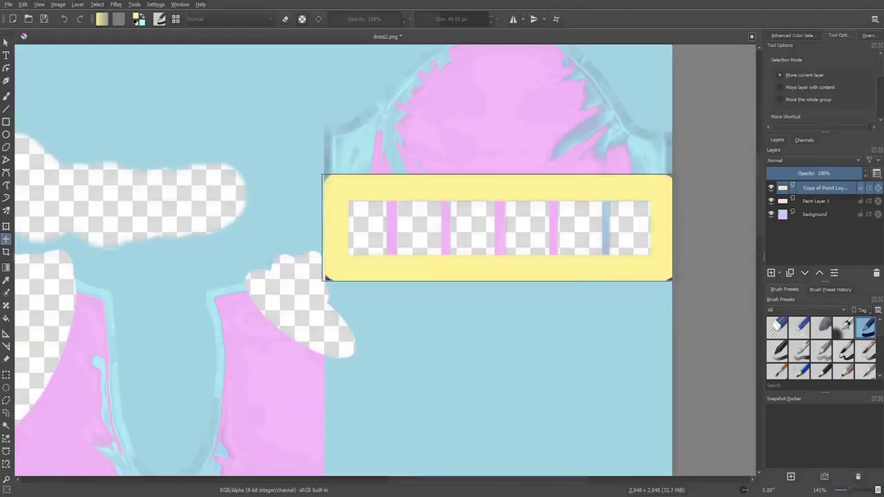
pyautogui.scroll(-3, 401, 276)
pyautogui.scroll(1, 401, 276)
pyautogui.scroll(1, 400, 277)
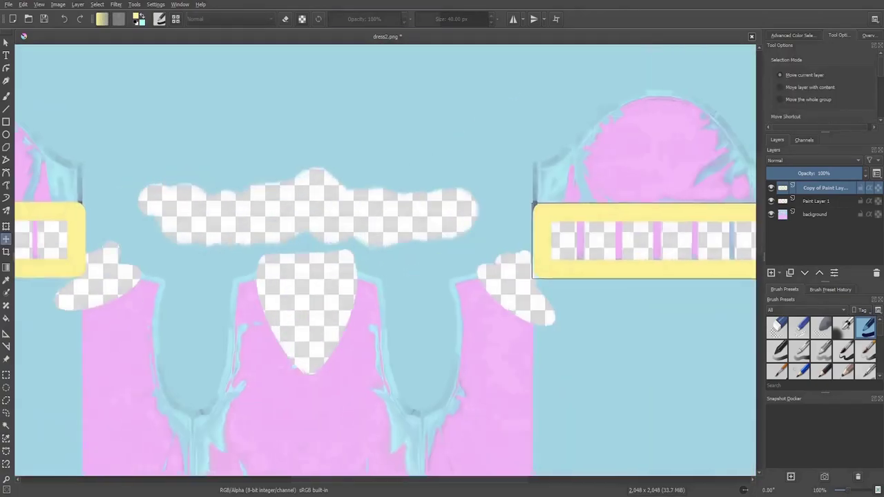
pyautogui.scroll(-2, 400, 276)
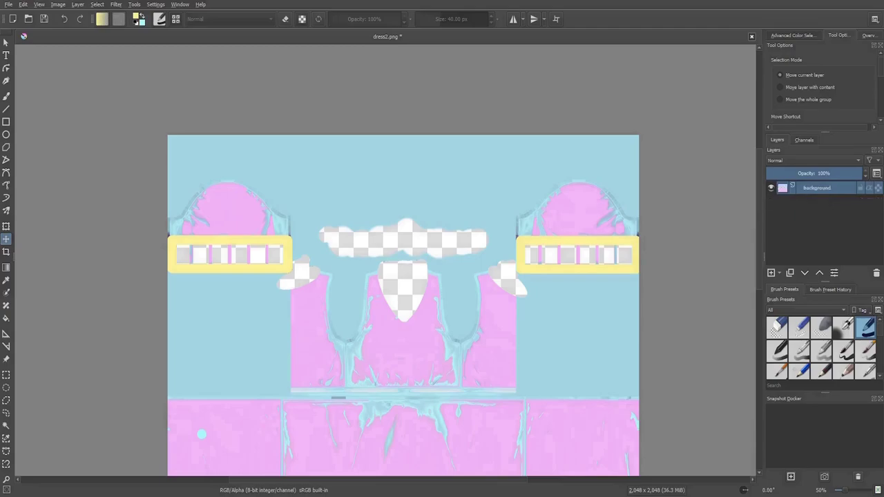
pyautogui.scroll(2, 209, 256)
# Refine the selected stripes with fill, set pink as the paint colour and drop the selection.
pyautogui.press('f')
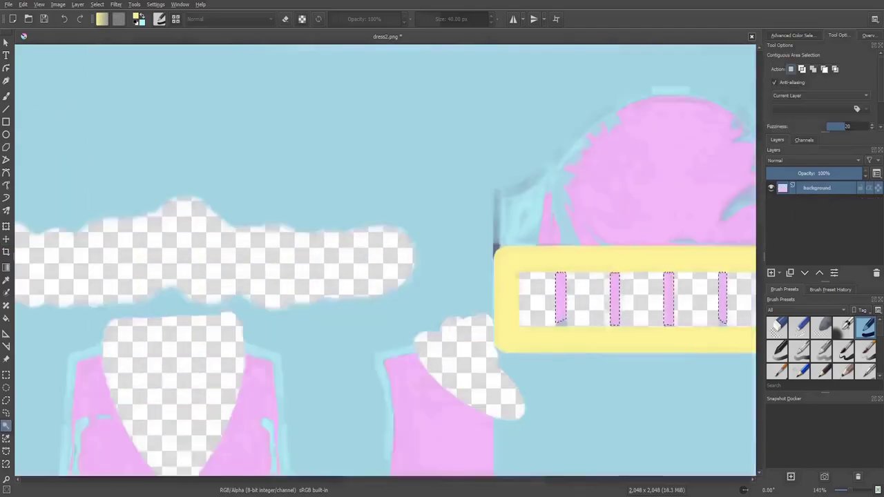
pyautogui.scroll(-3, 442, 262)
pyautogui.scroll(2, 414, 277)
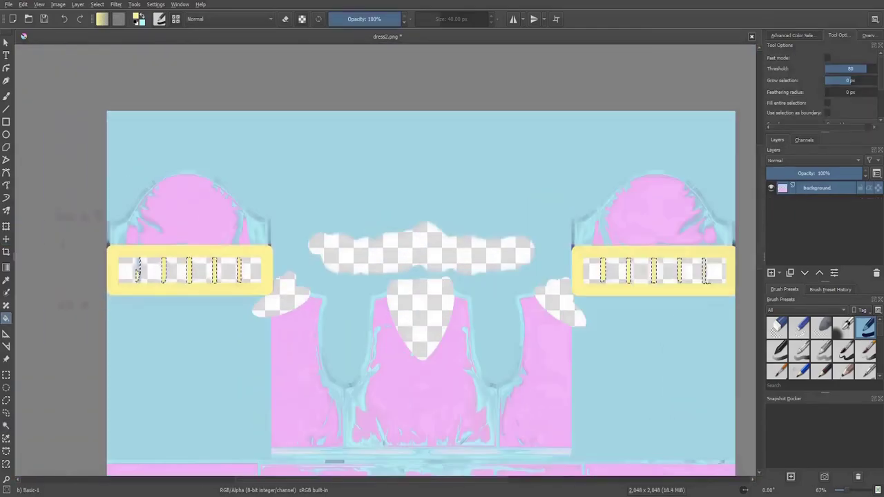
pyautogui.press('c')
pyautogui.scroll(-3, 169, 369)
pyautogui.moveTo(169, 368); pyautogui.dragTo(99, 389)
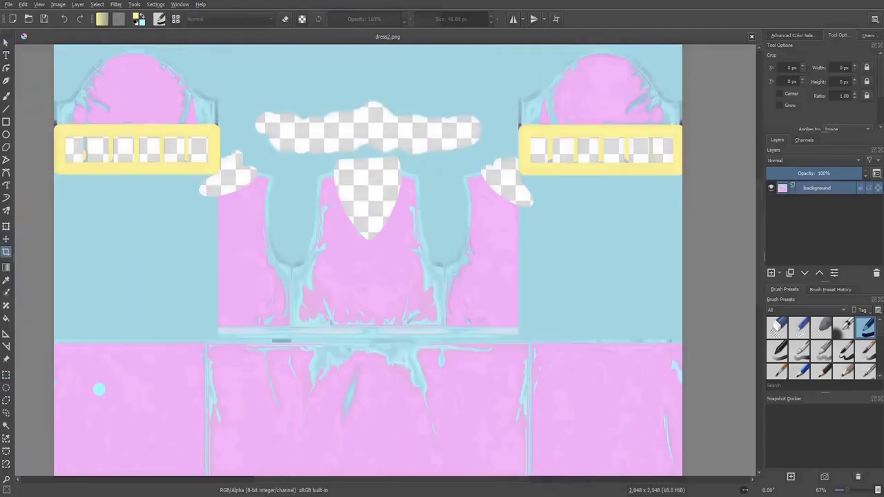
pyautogui.scroll(3, 442, 263)
pyautogui.scroll(-4, 442, 263)
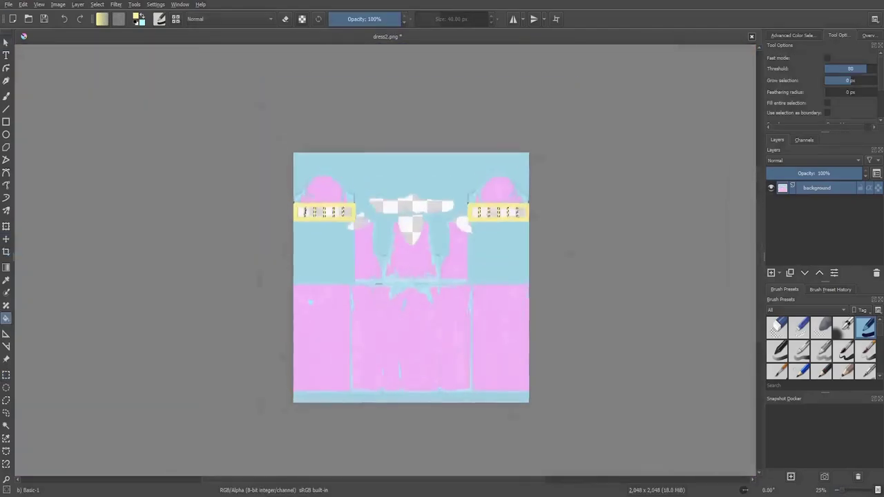
pyautogui.scroll(1, 442, 263)
pyautogui.press('f')
pyautogui.press('b')
pyautogui.hotkey('ctrl', 'shift', 'a')
pyautogui.keyDown('ctrl'); pyautogui.click(240, 289); pyautogui.keyUp('ctrl')
pyautogui.scroll(1, 214, 292)
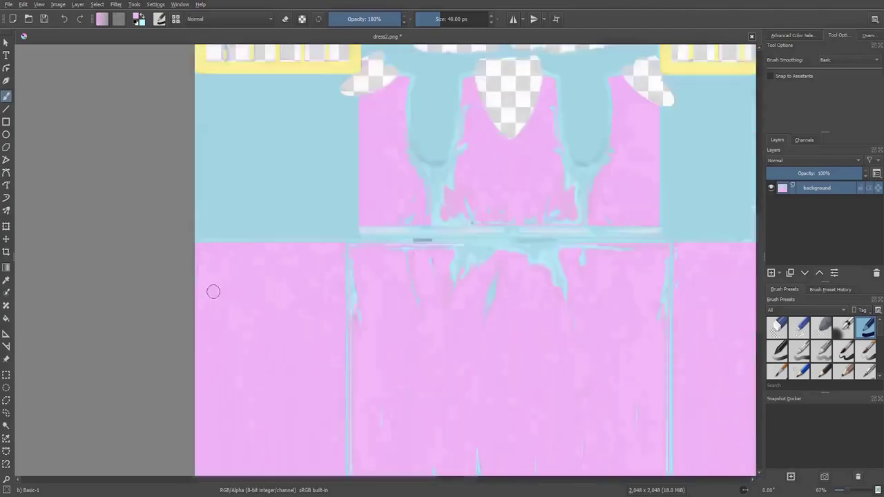
pyautogui.scroll(-2, 213, 292)
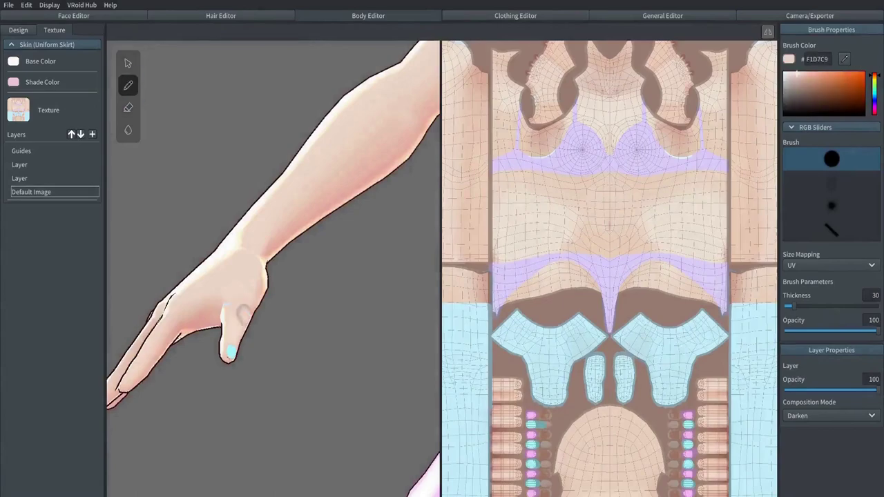
# Undo the stray red strokes and dabs painted on the hand's skin texture.
pyautogui.scroll(5, 243, 312)
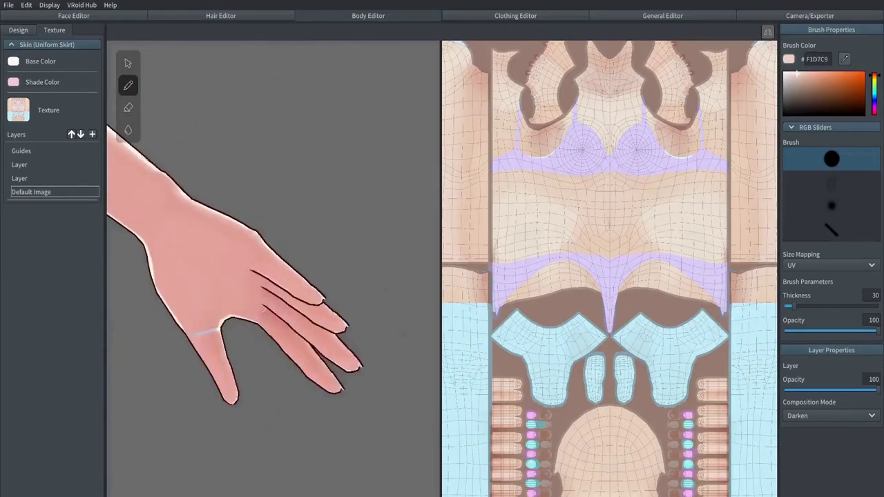
pyautogui.moveTo(196, 345); pyautogui.dragTo(204, 330)
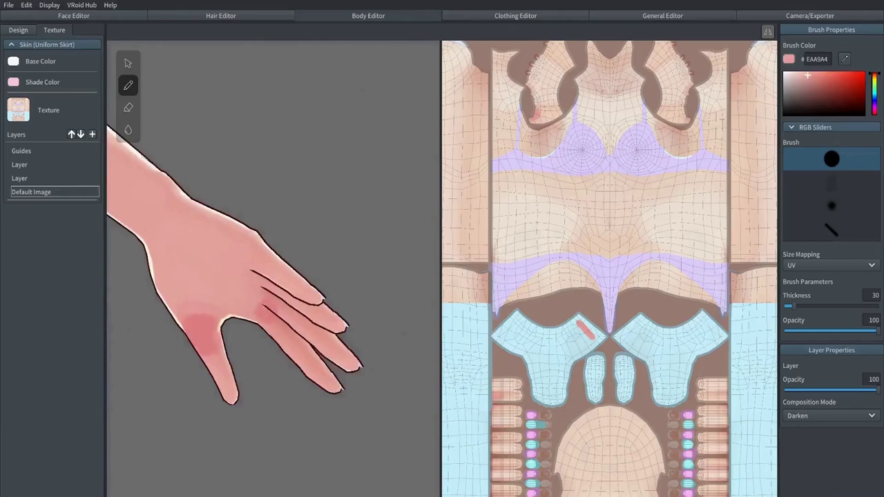
pyautogui.scroll(-3, 273, 268)
pyautogui.hotkey('ctrl', 'z')
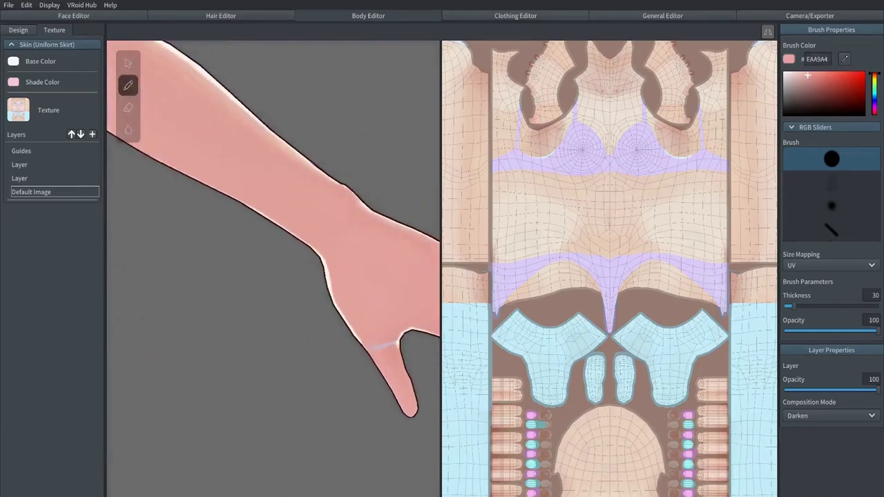
pyautogui.click(379, 345)
pyautogui.scroll(-1, 608, 277)
pyautogui.scroll(-2, 273, 268)
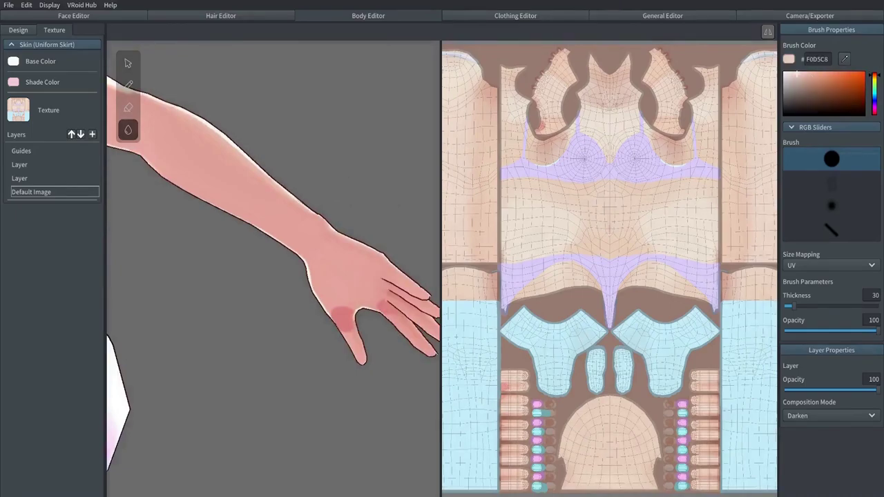
pyautogui.hotkey('ctrl', 'z')
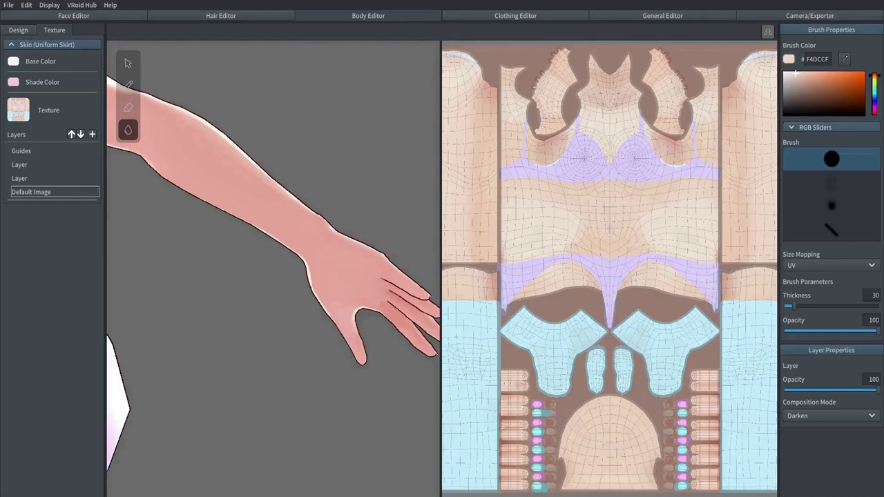
pyautogui.scroll(-1, 610, 269)
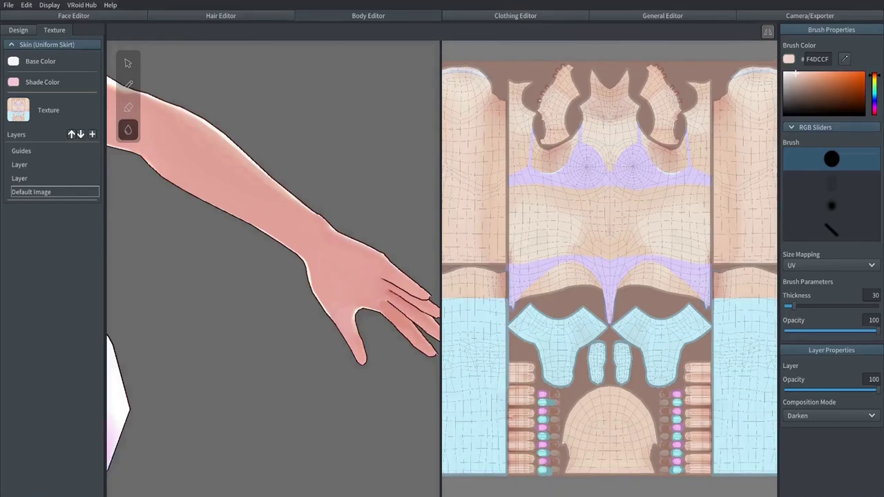
pyautogui.scroll(1, 609, 269)
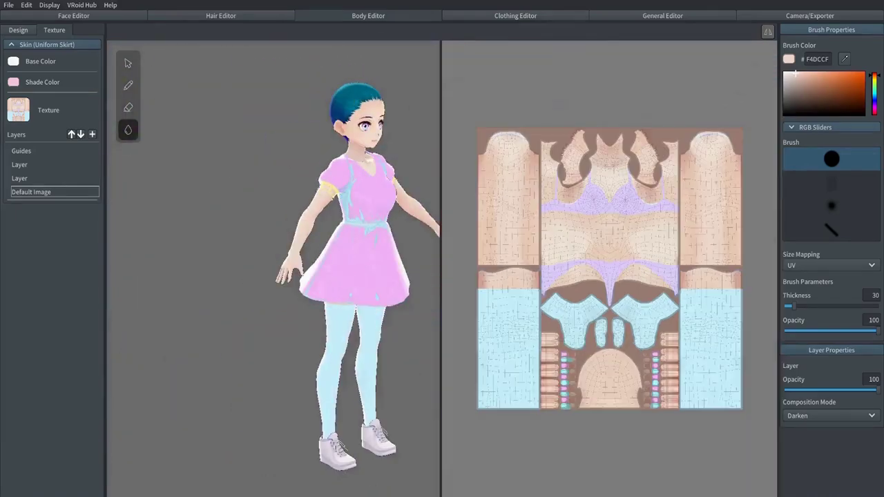
# Save dress2.png so the dress's yellow bands show transparent window cutouts in VRoid.
pyautogui.click(515, 16)
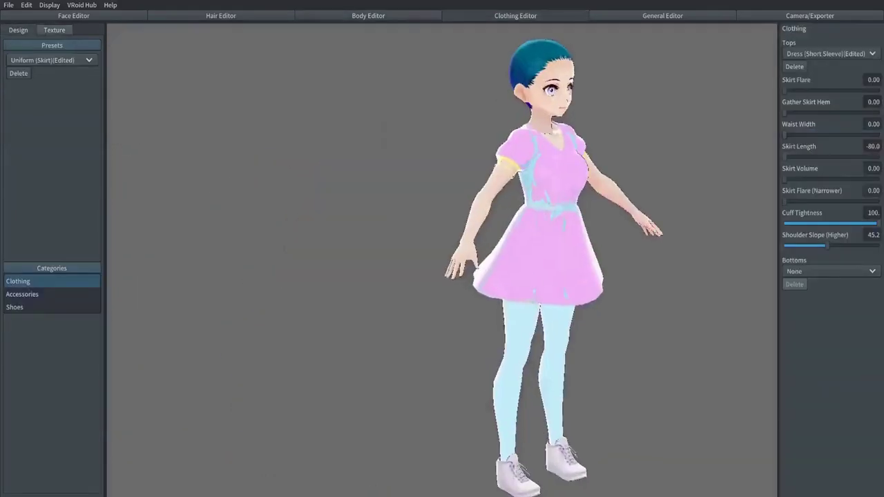
pyautogui.click(487, 176)
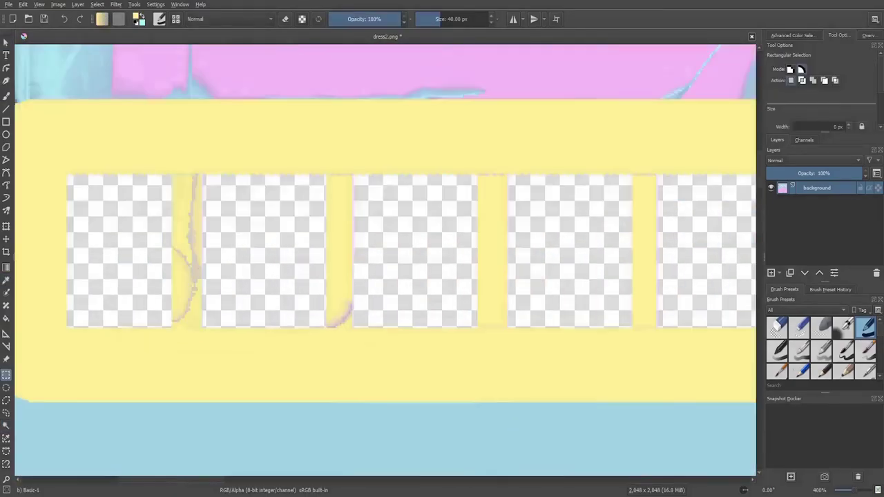
pyautogui.press('-')
pyautogui.hotkey('ctrl', 's')
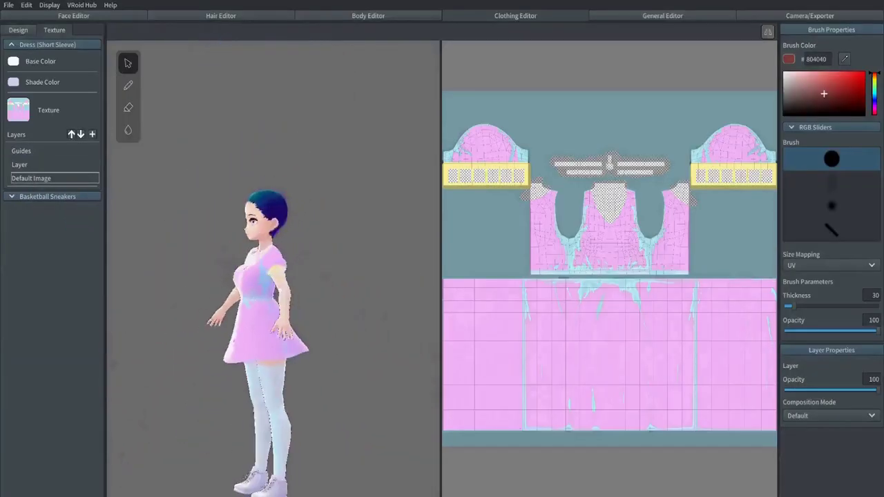
# Export the sneaker texture from VRoid's File menu for editing as layer2.png.
pyautogui.click(8, 5)
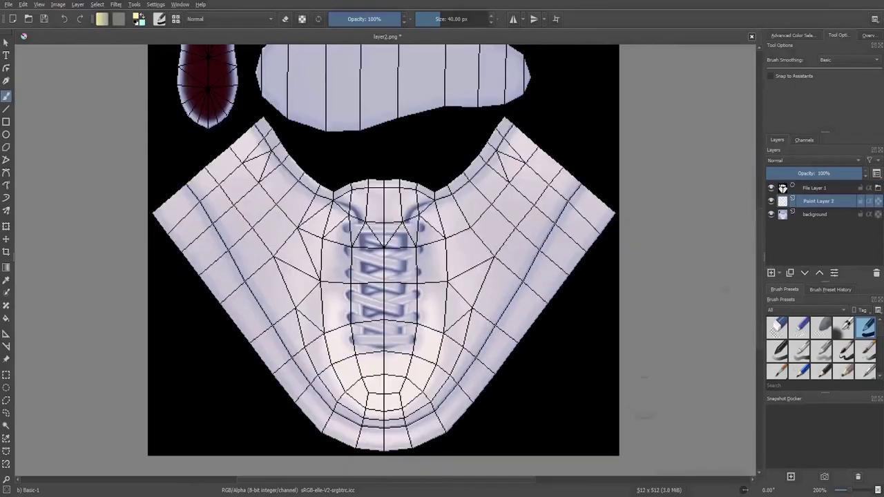
# Paint pink strokes over the upper-left panel of the sneaker texture.
pyautogui.scroll(1, 449, 228)
pyautogui.moveTo(166, 181); pyautogui.dragTo(152, 128)
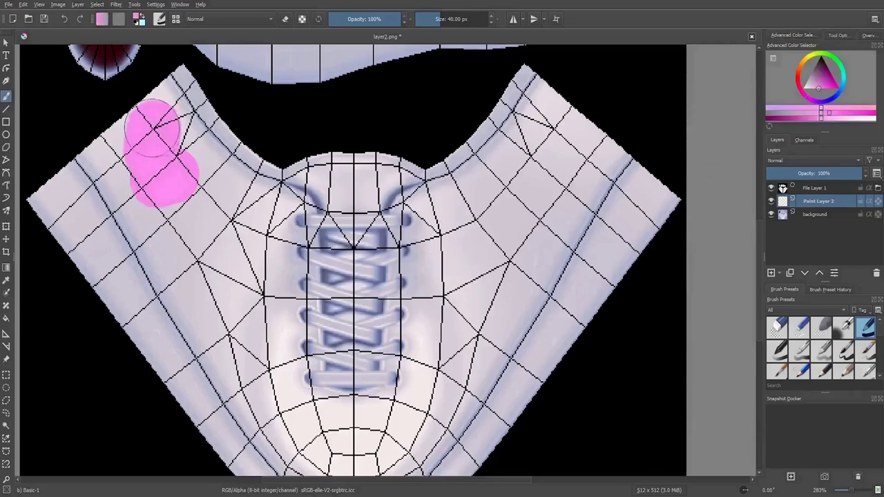
pyautogui.moveTo(100, 142)
pyautogui.mouseDown()
pyautogui.moveTo(221, 262)
pyautogui.moveTo(148, 89)
pyautogui.mouseUp()
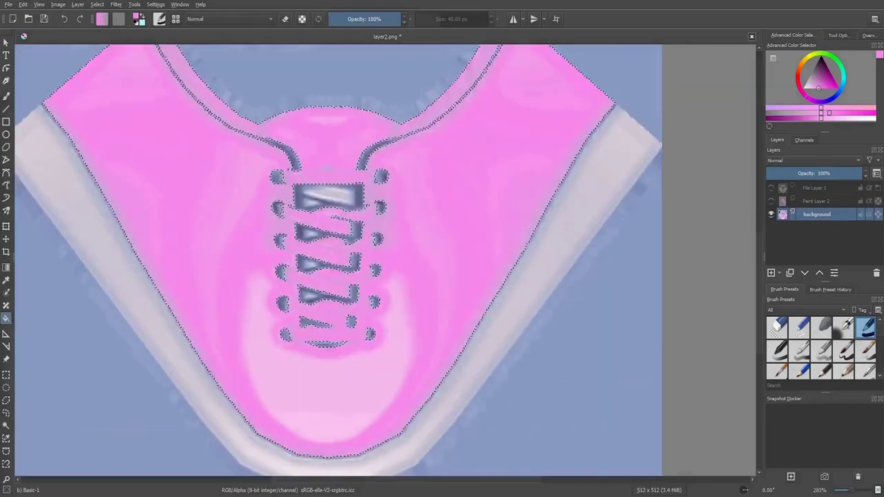
pyautogui.press('-')
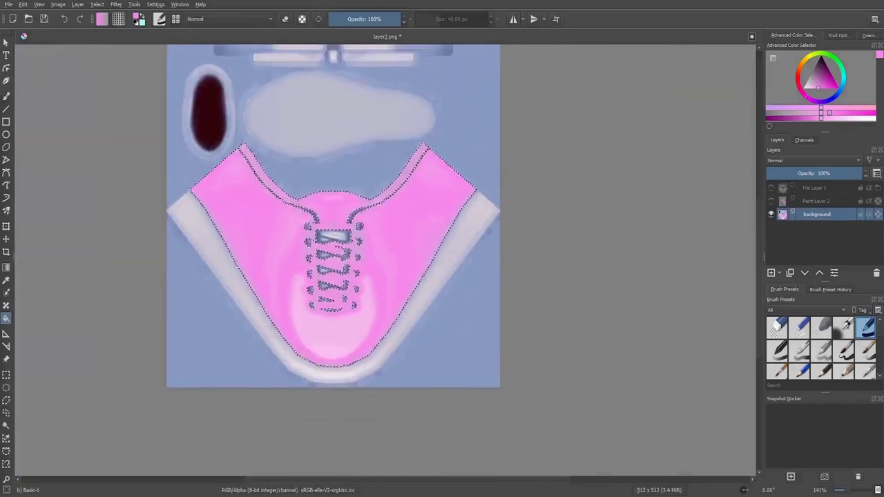
# Fill the shoe upper with a pink woven pattern and save layer2.png.
pyautogui.click(838, 34)
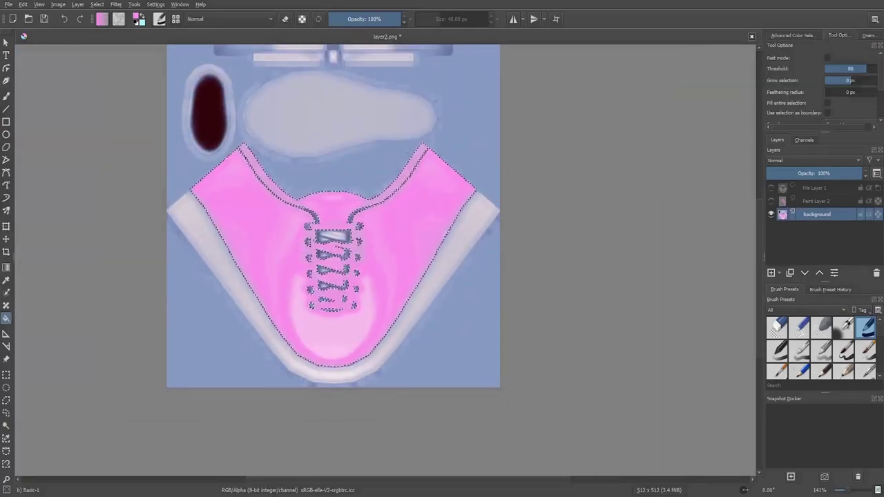
pyautogui.scroll(-2, 819, 83)
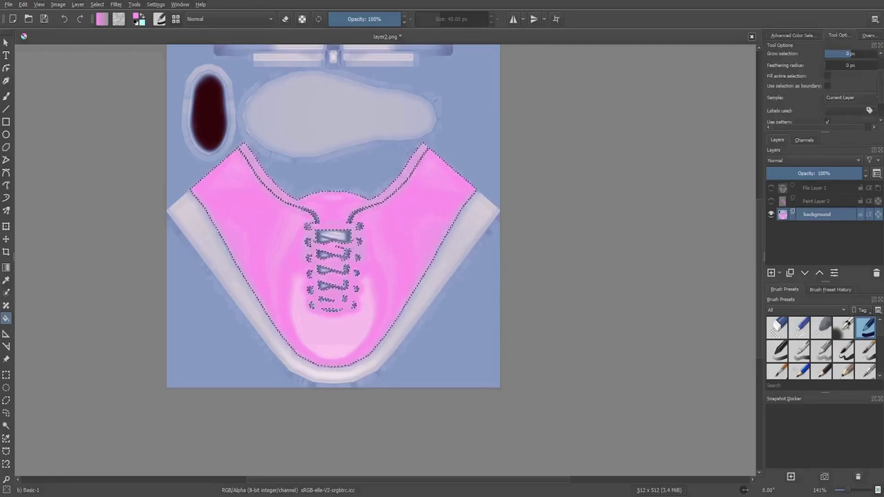
pyautogui.scroll(1, 818, 83)
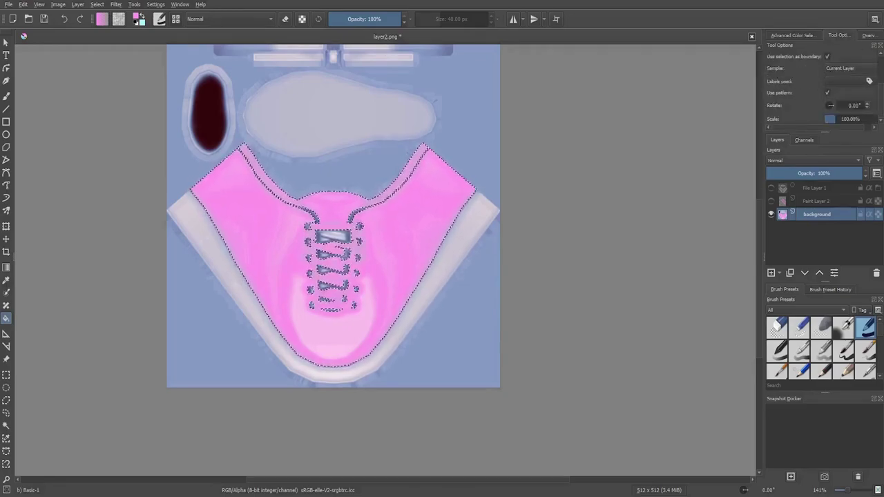
pyautogui.scroll(1, 819, 83)
pyautogui.scroll(1, 306, 267)
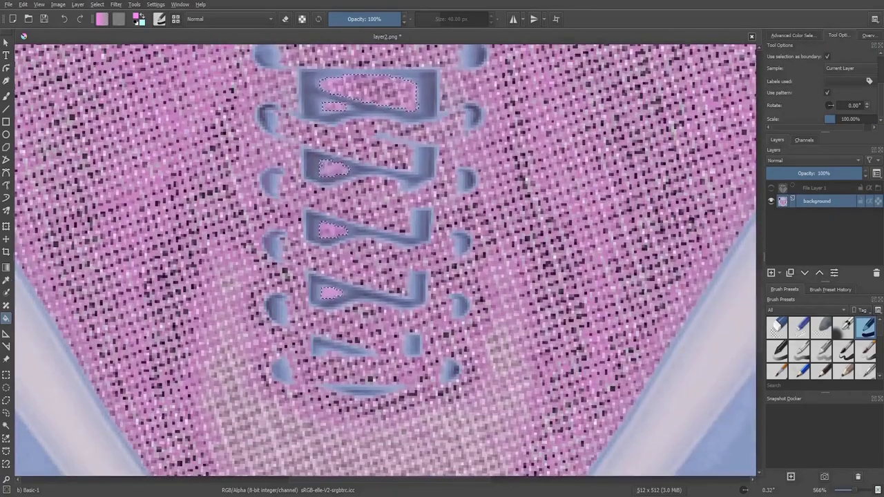
pyautogui.press('-')
pyautogui.press('-')
pyautogui.press('-')
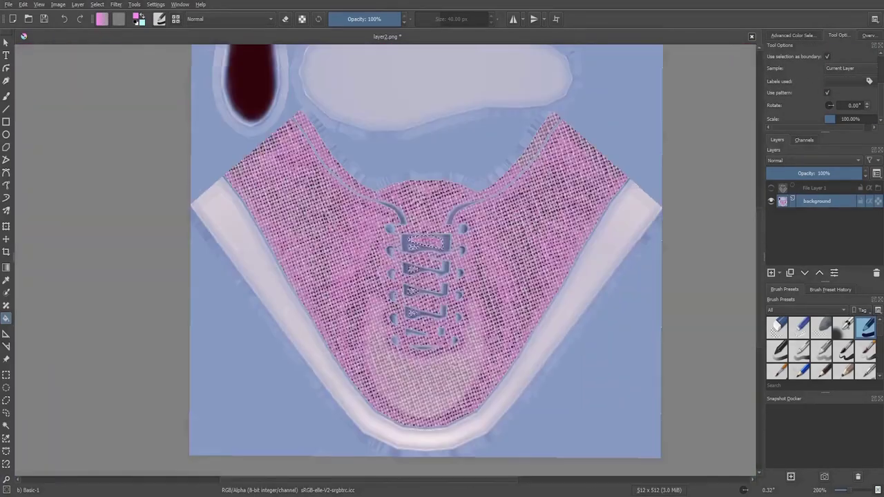
pyautogui.hotkey('ctrl', 's')
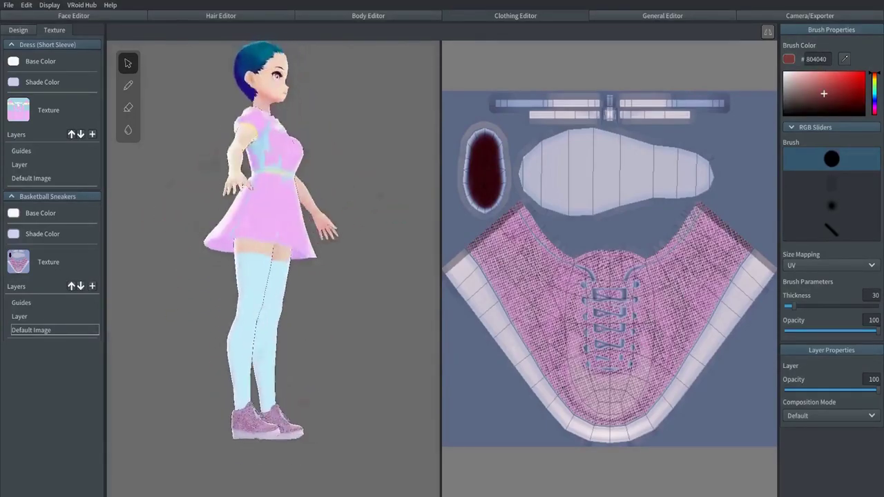
pyautogui.scroll(3, 610, 270)
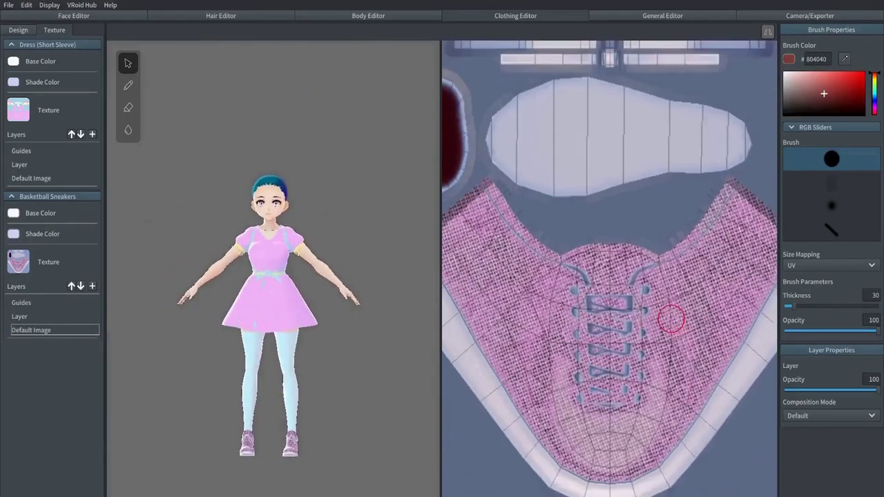
pyautogui.scroll(-2, 610, 269)
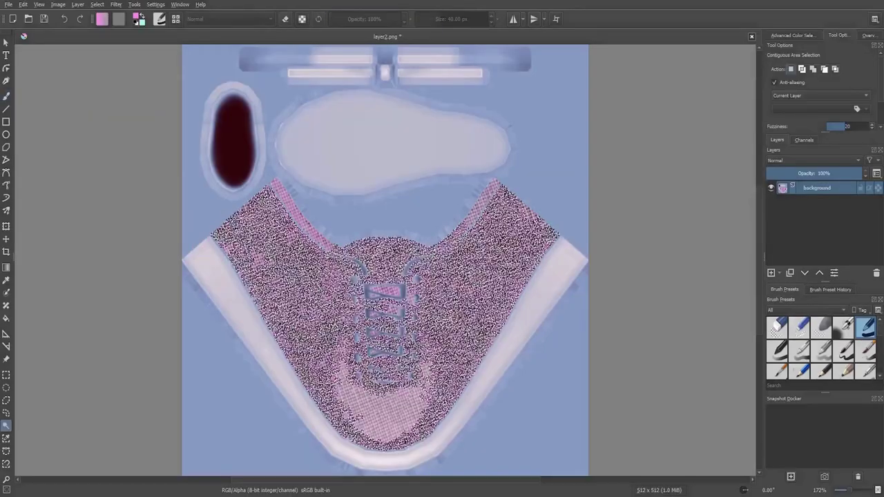
# Compare the noisy fill with the woven fill, keeping the brighter magenta woven texture.
pyautogui.press('f')
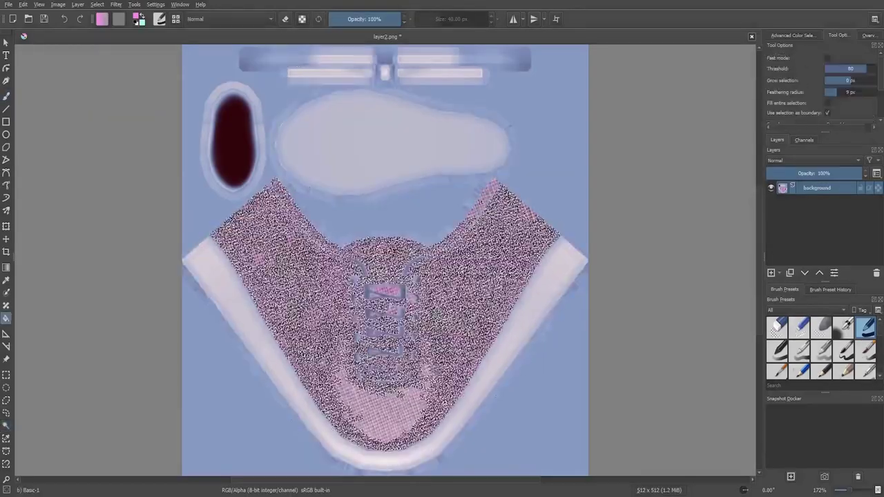
pyautogui.hotkey('ctrl', 'r')
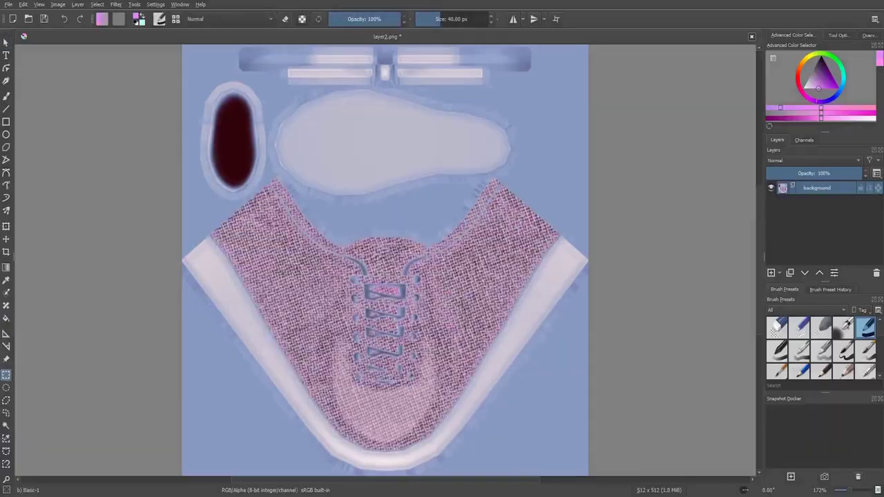
pyautogui.press('f')
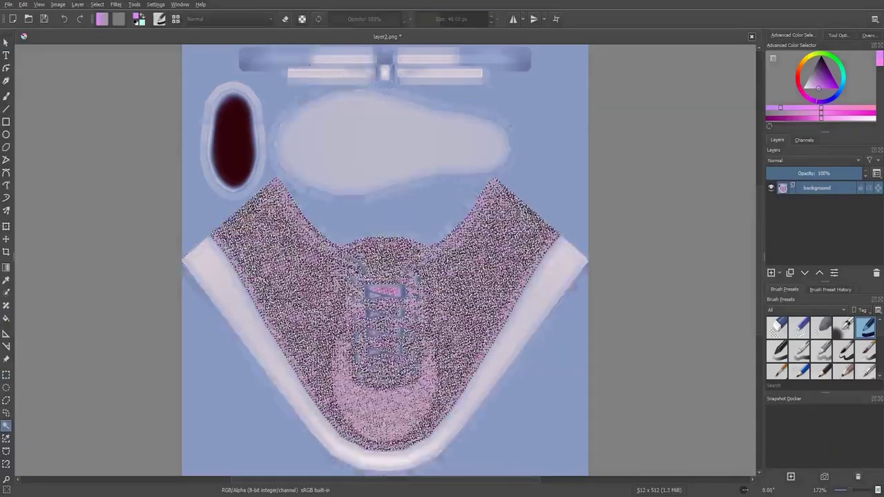
pyautogui.hotkey('ctrl', 'r')
pyautogui.press('+')
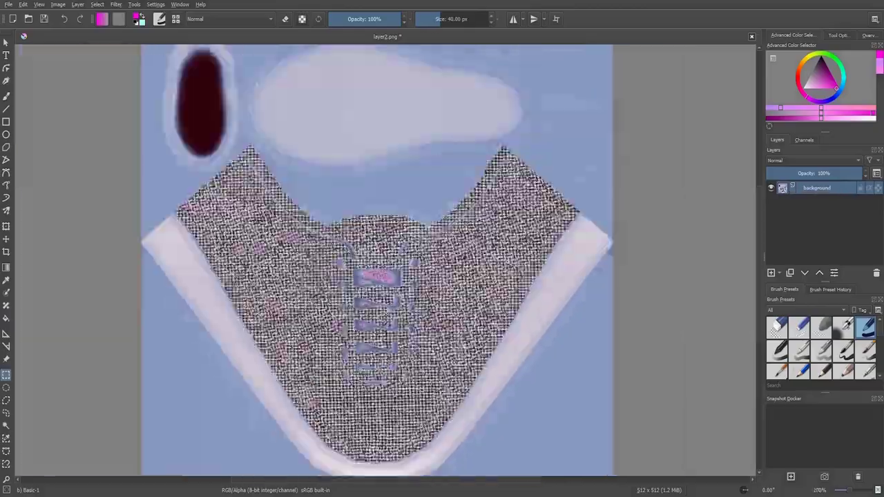
pyautogui.hotkey('ctrl', 'w')
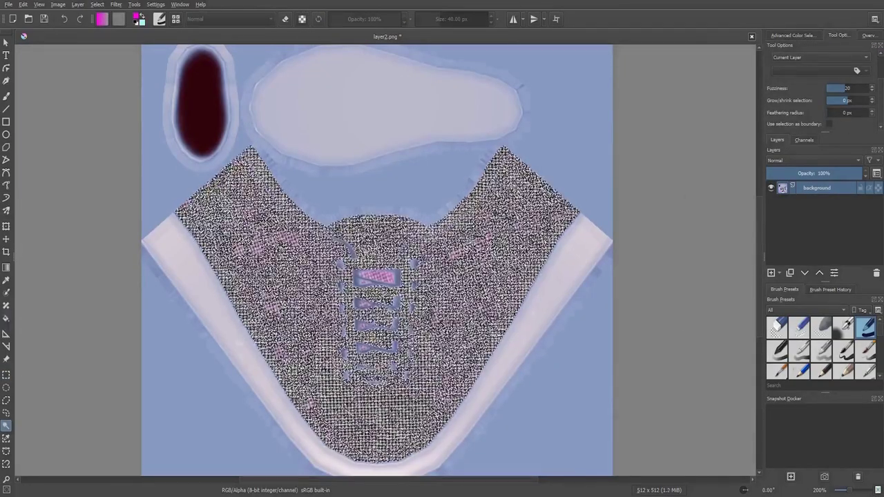
pyautogui.hotkey('ctrl', 'r')
# Reselect the lace openings by contiguous colour and fill them with the magenta woven pattern.
pyautogui.hotkey('ctrl', 'w')
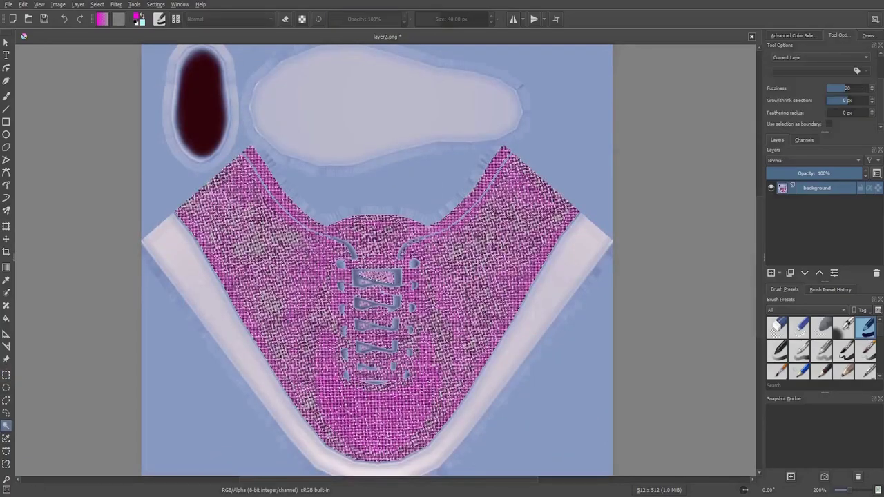
pyautogui.scroll(3, 372, 321)
pyautogui.press('f')
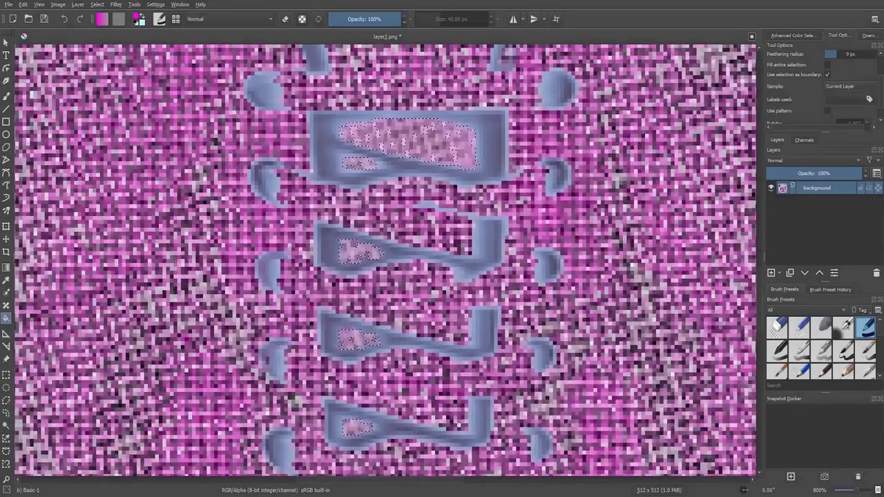
pyautogui.hotkey('ctrl', 'w')
pyautogui.scroll(-5, 387, 259)
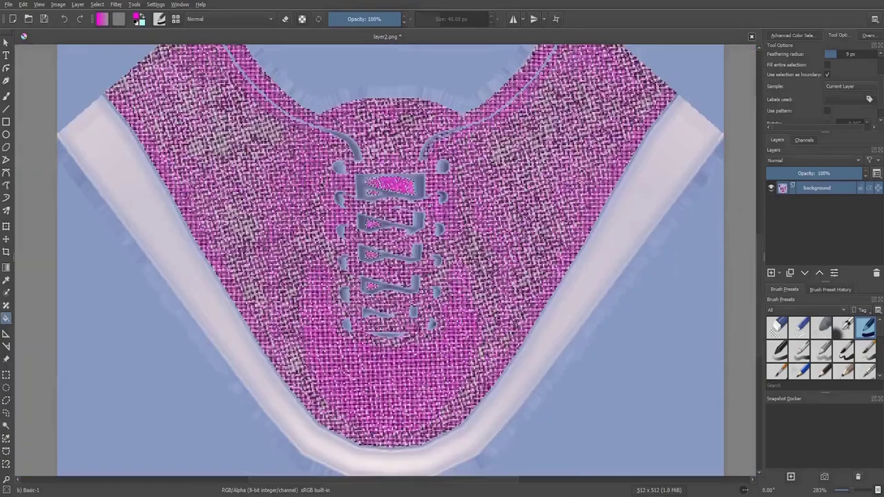
pyautogui.scroll(3, 386, 259)
pyautogui.scroll(-4, 316, 127)
pyautogui.scroll(2, 316, 127)
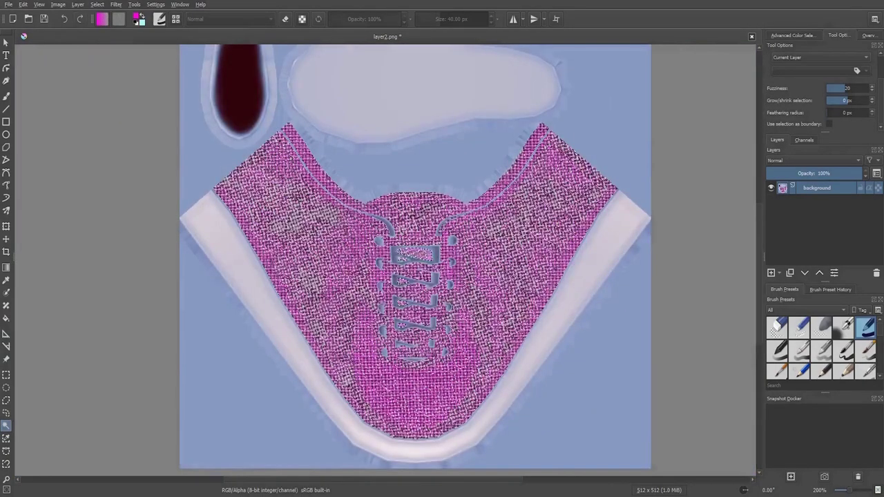
pyautogui.hotkey('ctrl', 'r')
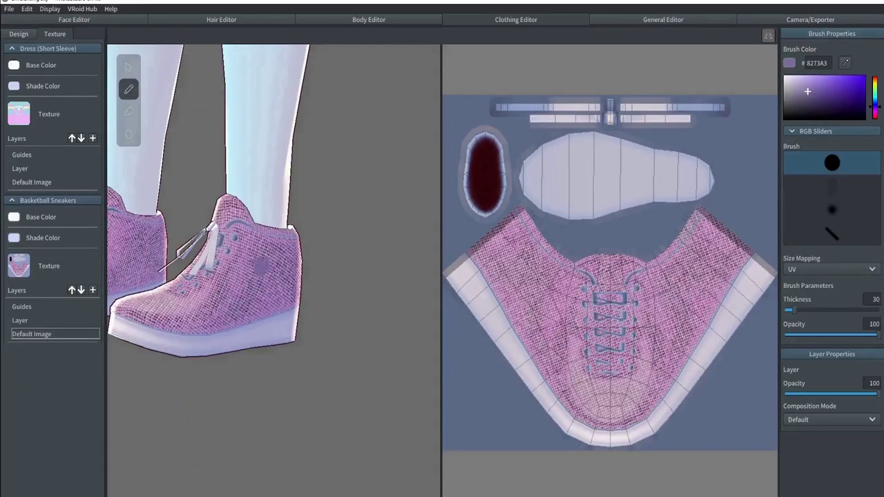
# Paint purple marks for a heart on the sneaker's outer side, trying round and slanted-line brushes.
pyautogui.moveTo(684, 290); pyautogui.dragTo(696, 283)
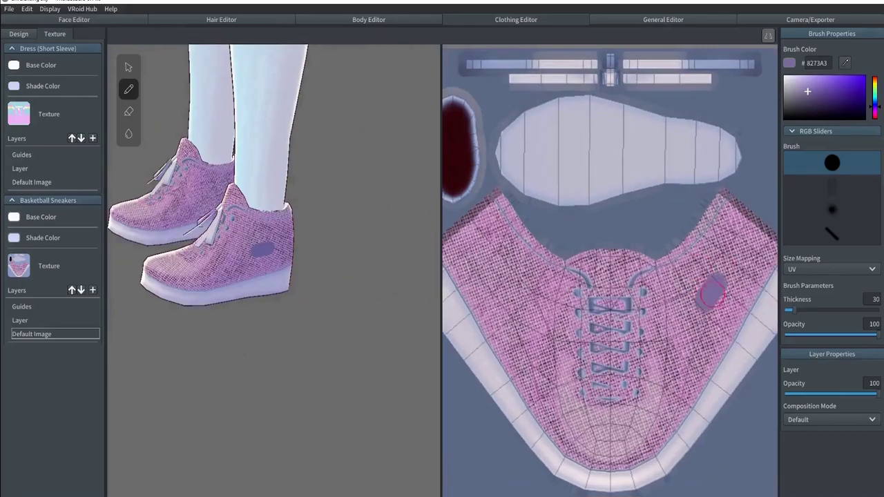
pyautogui.hotkey('ctrl', 'z')
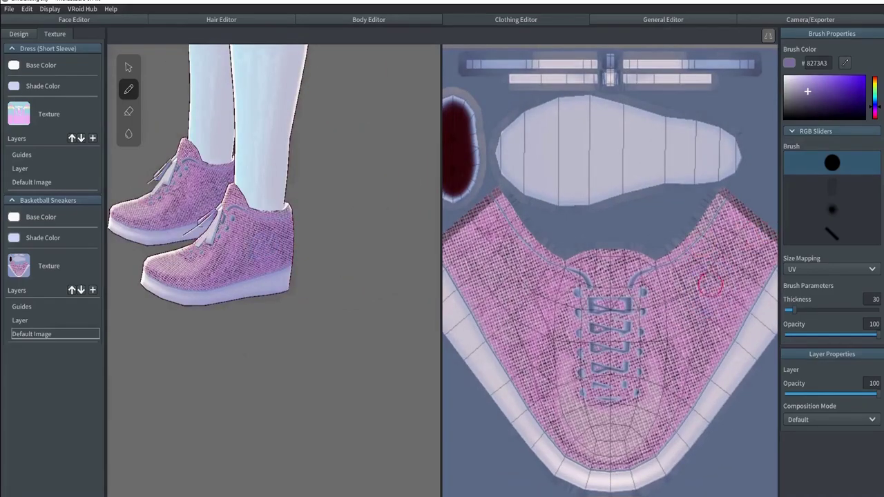
pyautogui.click(832, 235)
pyautogui.moveTo(712, 307)
pyautogui.mouseDown()
pyautogui.moveTo(696, 279)
pyautogui.moveTo(701, 314)
pyautogui.mouseUp()
pyautogui.click(833, 187)
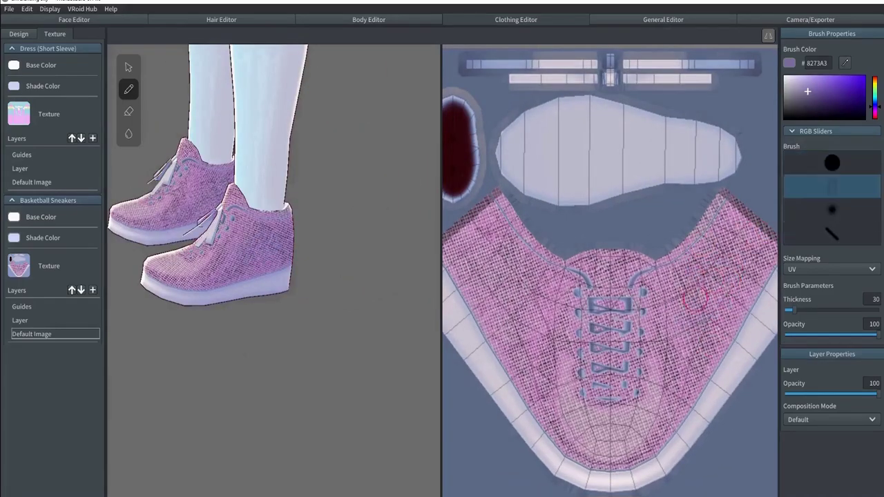
pyautogui.scroll(1, 728, 246)
pyautogui.click(832, 163)
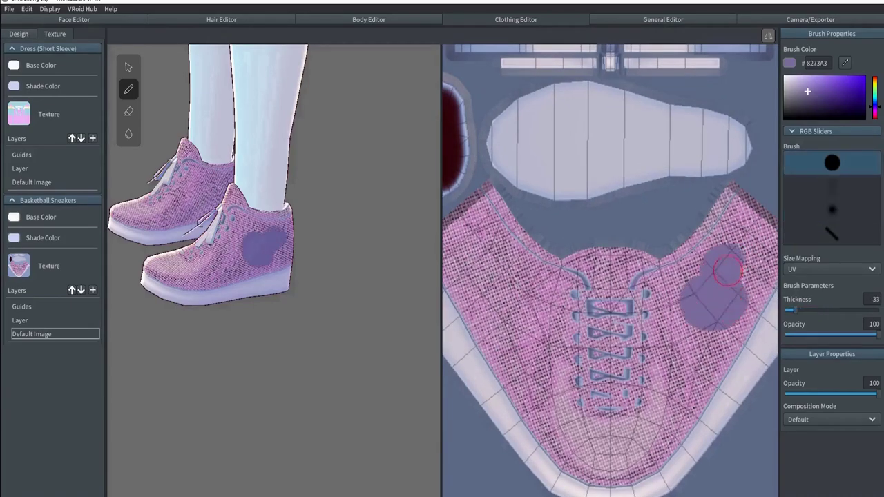
pyautogui.click(832, 235)
pyautogui.scroll(-1, 750, 300)
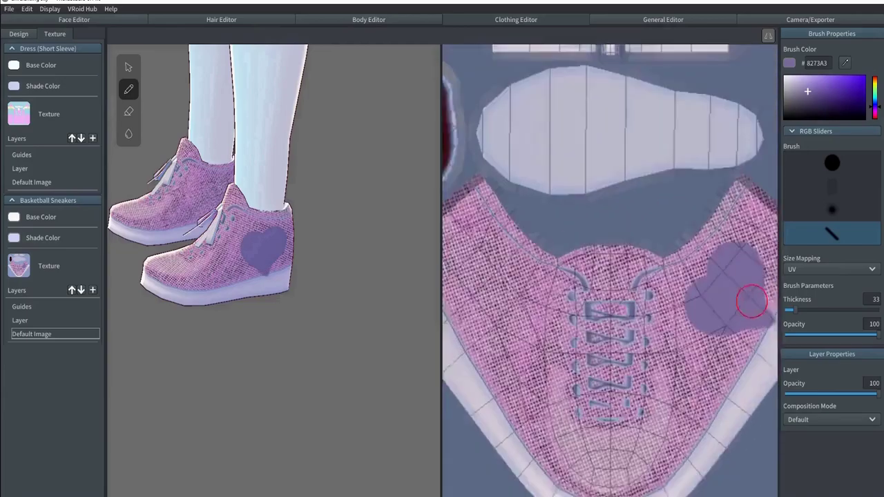
pyautogui.scroll(-1, 636, 246)
pyautogui.scroll(-1, 635, 246)
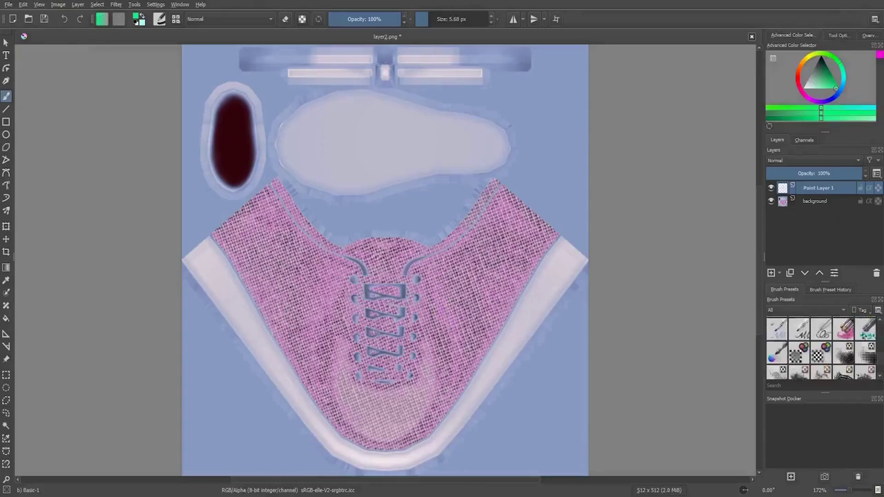
# Paint green speckles down the shoe's right panel and transform them into place.
pyautogui.moveTo(493, 211); pyautogui.dragTo(474, 346)
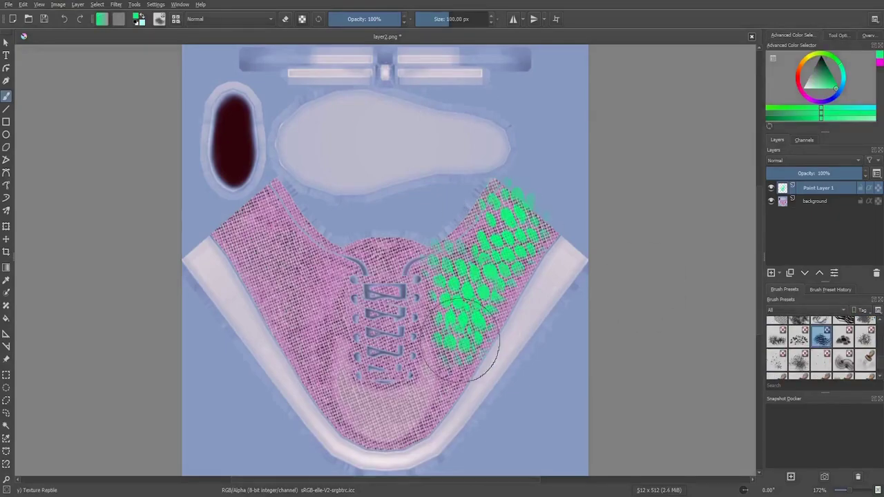
pyautogui.hotkey('ctrl', 't')
pyautogui.scroll(5, 484, 277)
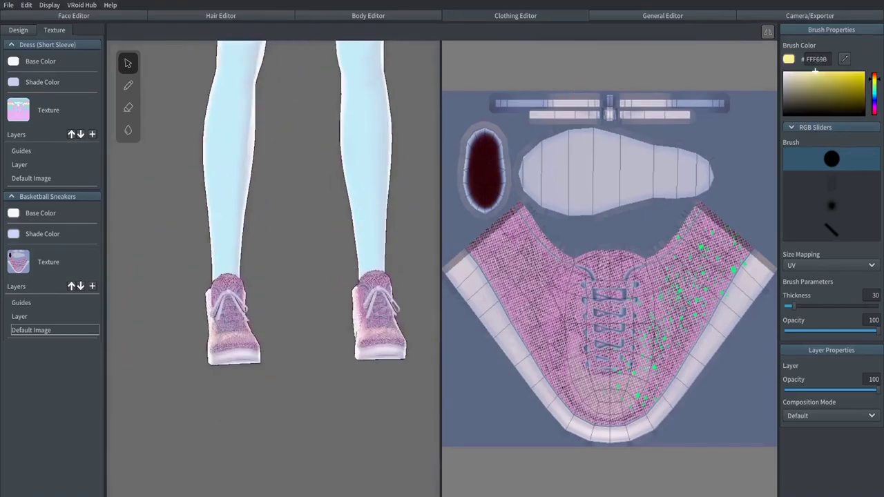
# Paint the lace strips at the top of the sneaker UV texture, then switch to the small dot brush.
pyautogui.moveTo(595, 100); pyautogui.dragTo(595, 113)
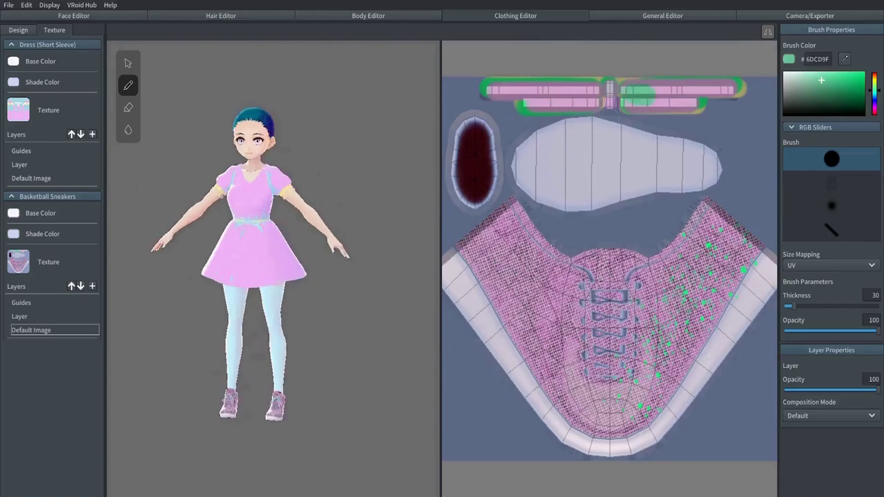
pyautogui.click(831, 206)
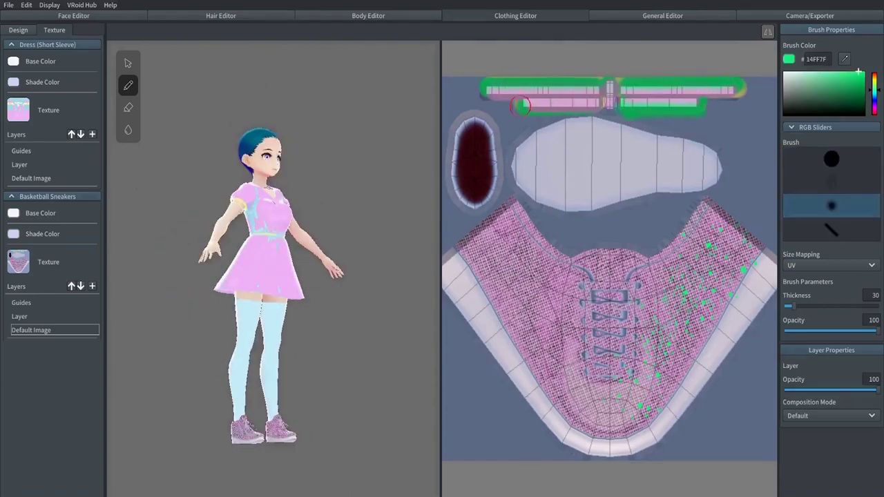
pyautogui.scroll(-1, 593, 107)
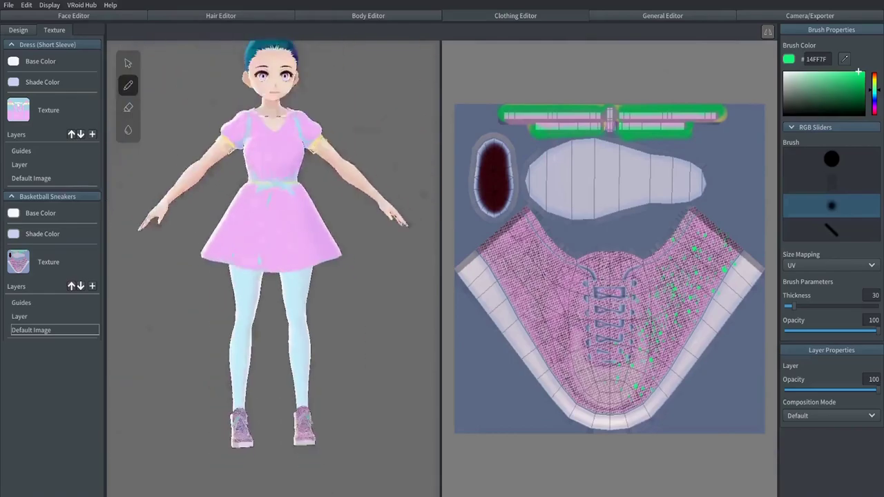
pyautogui.scroll(1, 502, 98)
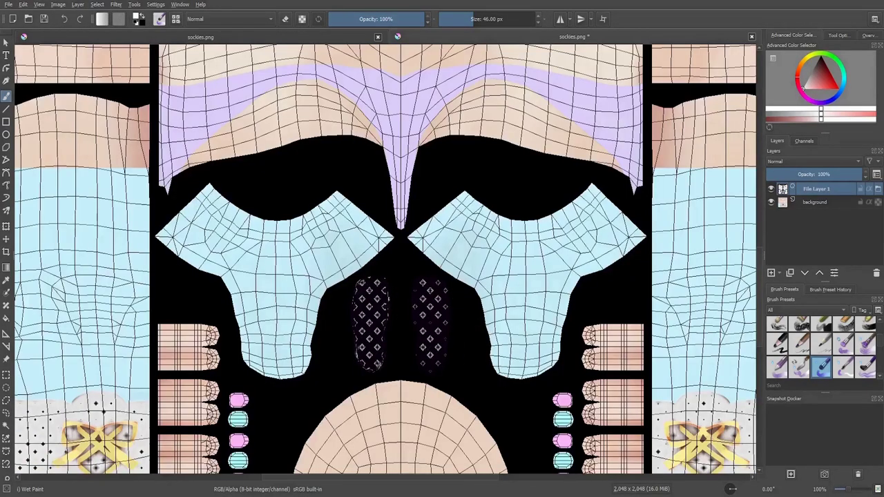
# Paint over the left and right dotted pill shapes in a plain light colour on the background layer.
pyautogui.press('b')
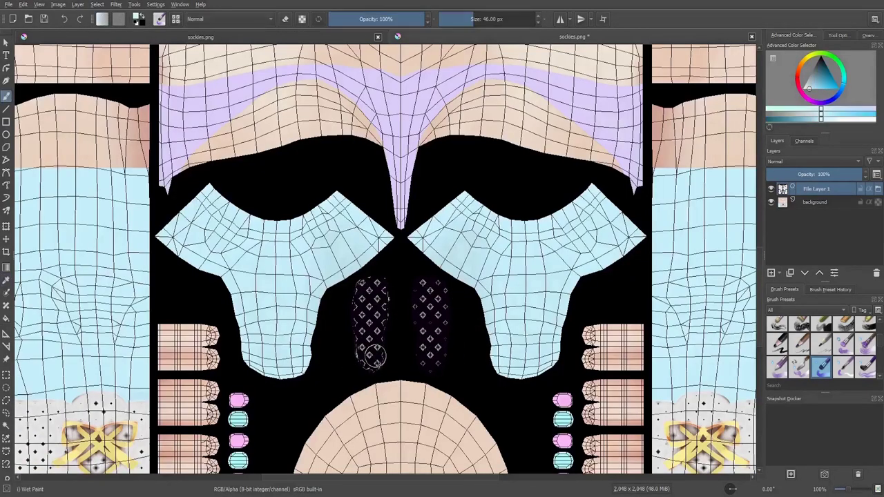
pyautogui.press('pagedown')
pyautogui.moveTo(371, 356); pyautogui.dragTo(359, 330)
pyautogui.moveTo(425, 297); pyautogui.dragTo(423, 323)
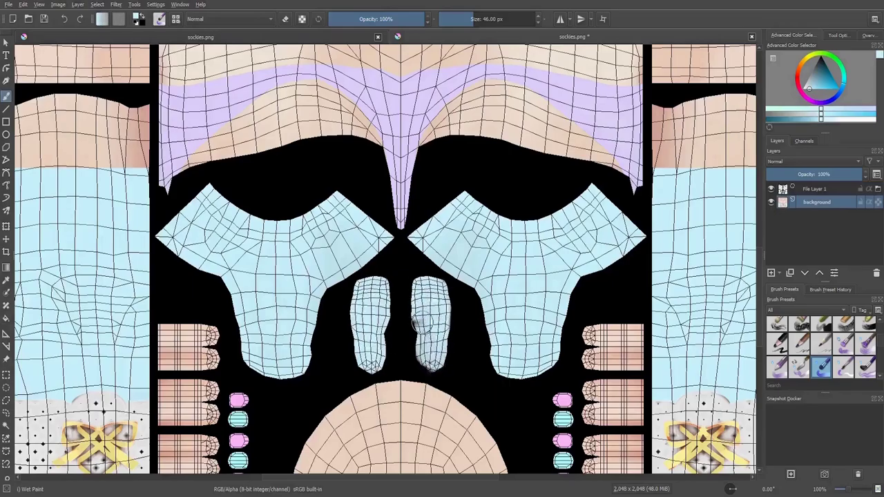
pyautogui.scroll(-5, 431, 283)
pyautogui.scroll(3, 354, 253)
pyautogui.scroll(2, 354, 253)
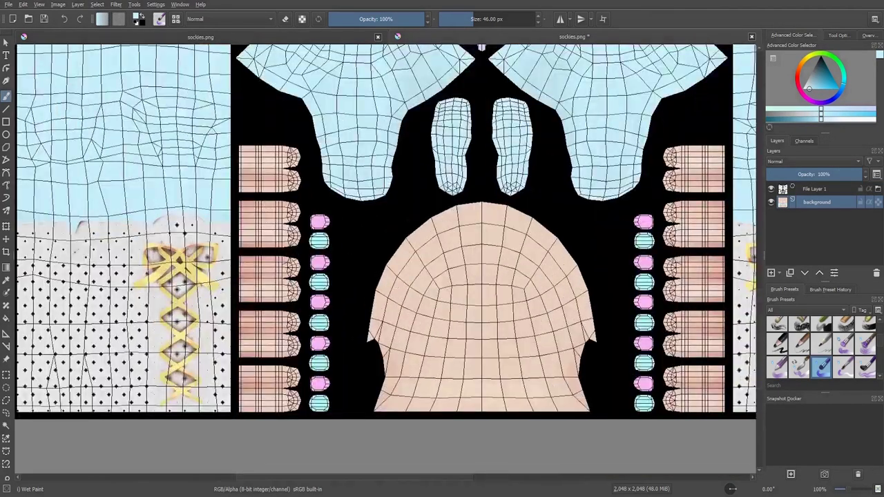
pyautogui.scroll(-3, 821, 348)
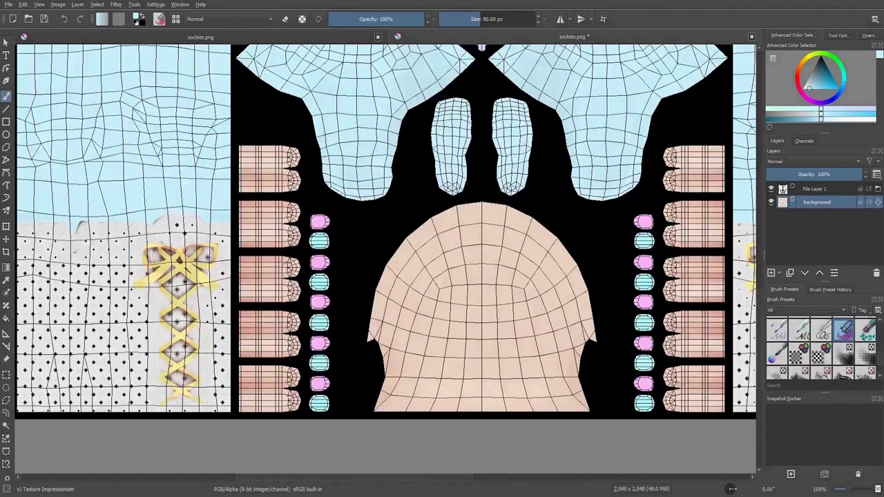
pyautogui.scroll(3, 401, 266)
pyautogui.scroll(-2, 400, 266)
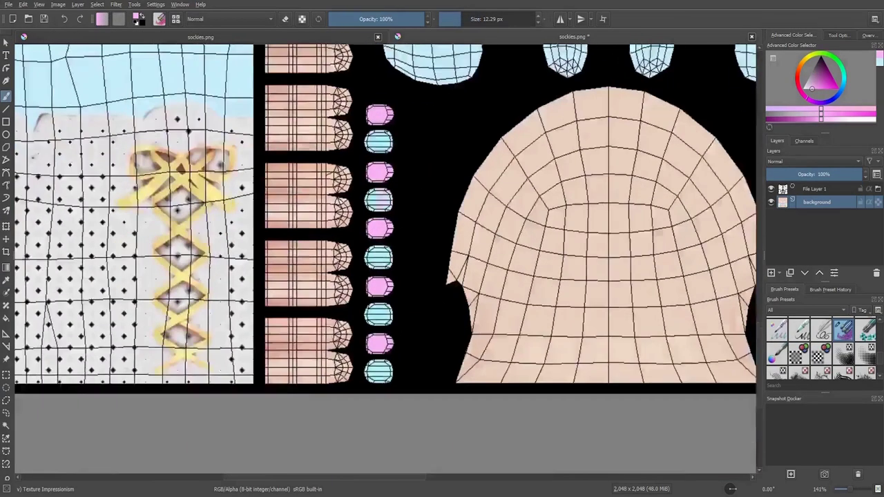
pyautogui.scroll(1, 400, 267)
pyautogui.scroll(-2, 401, 266)
# Add Paint Layer 2, remove the pink blob on the cyan gem, and return to Texture Impressionism brush.
pyautogui.click(771, 273)
pyautogui.click(866, 330)
pyautogui.scroll(5, 473, 300)
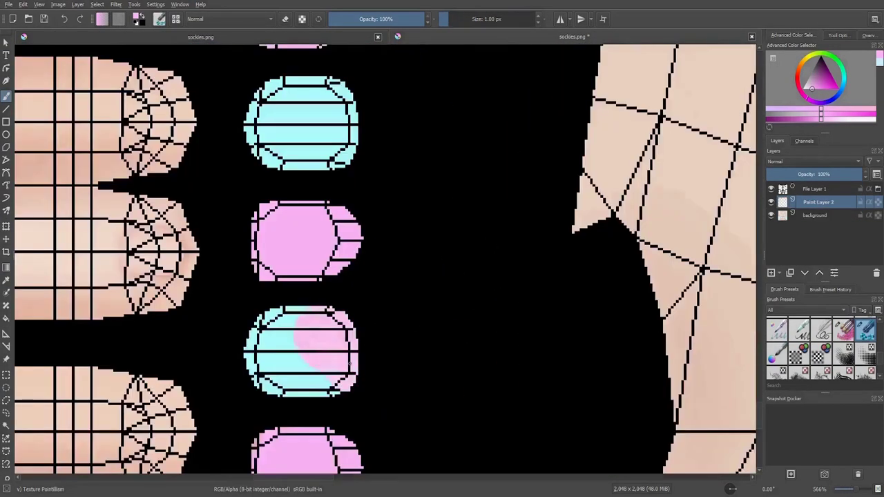
pyautogui.hotkey('ctrl', 'z')
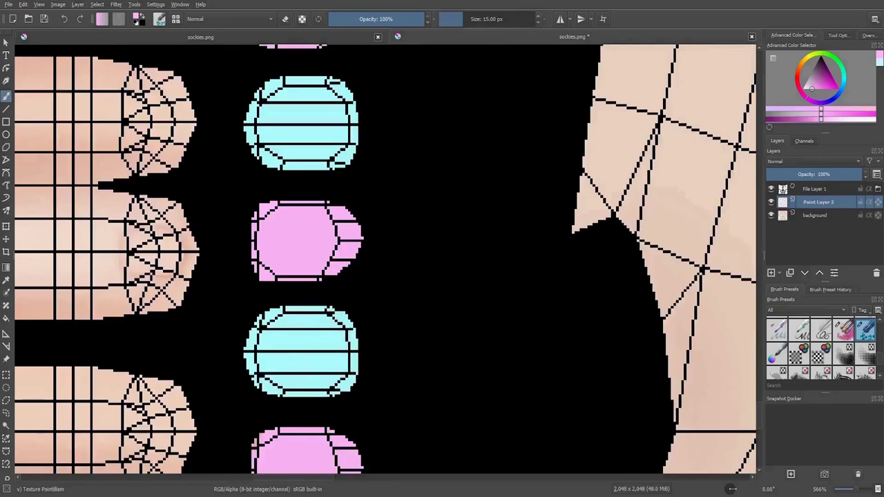
pyautogui.press('/')
pyautogui.scroll(-2, 361, 377)
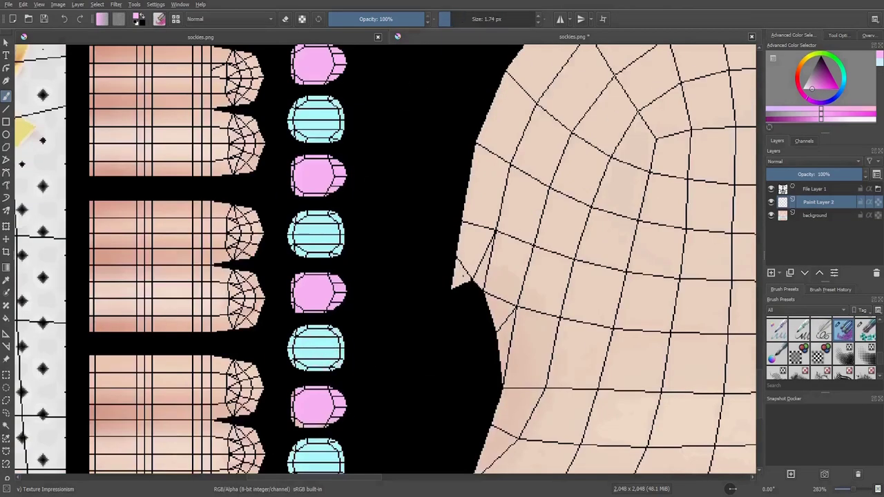
pyautogui.scroll(-2, 342, 377)
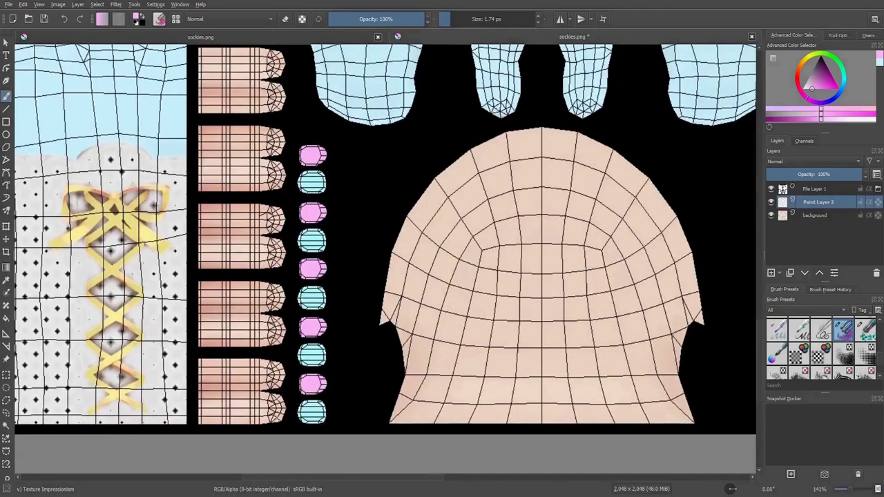
pyautogui.scroll(-2, 385, 261)
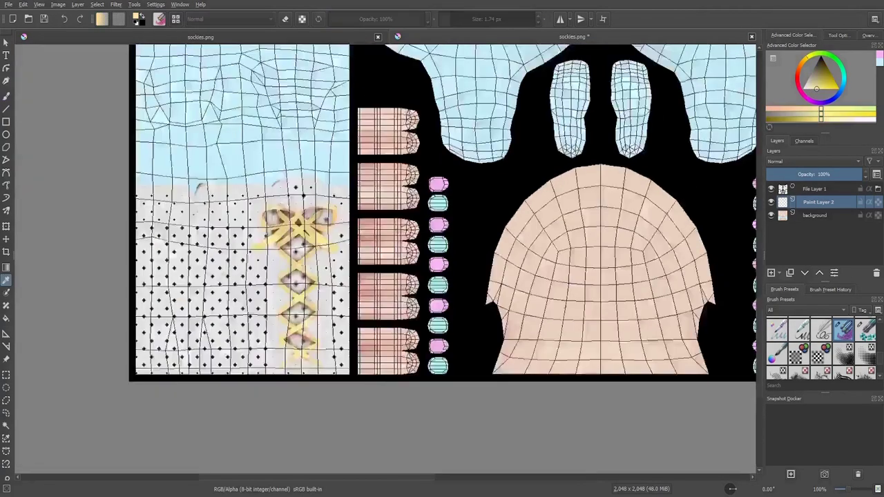
pyautogui.scroll(2, 385, 261)
pyautogui.scroll(2, 384, 293)
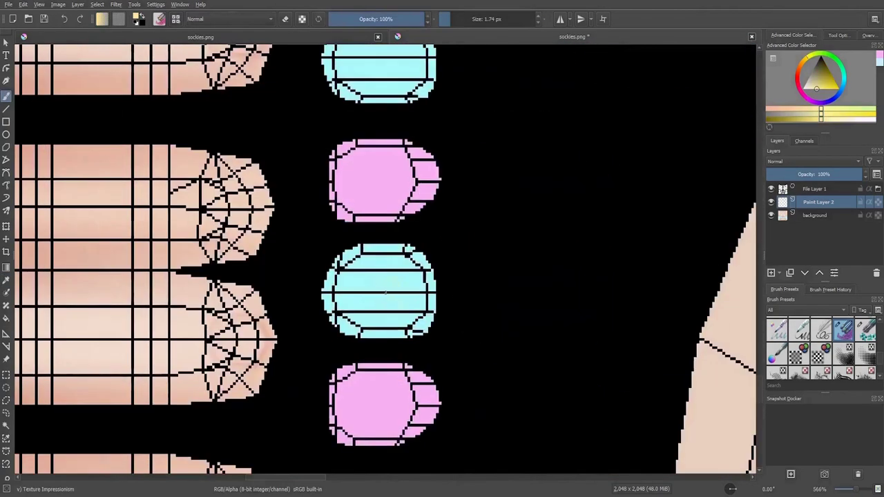
# Paint a vertical yellow highlight along the cyan gem's right edge and transform it.
pyautogui.hotkey('ctrl', 't')
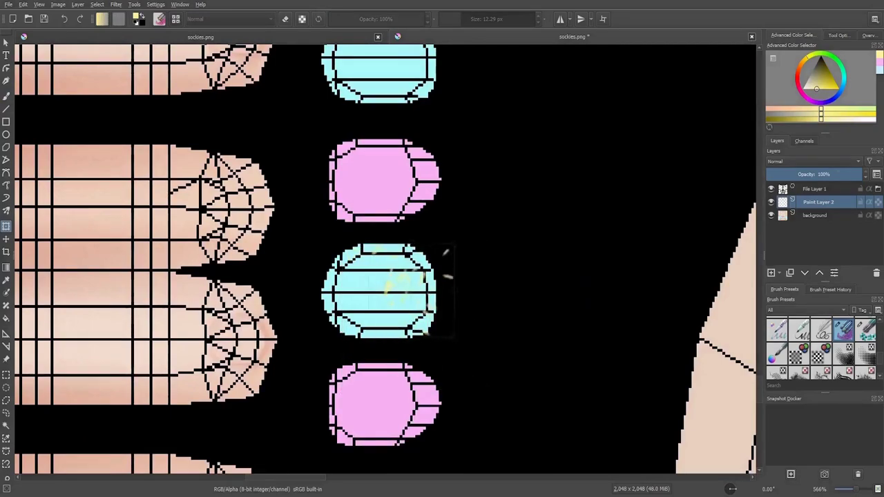
pyautogui.scroll(-3, 339, 243)
pyautogui.scroll(3, 339, 243)
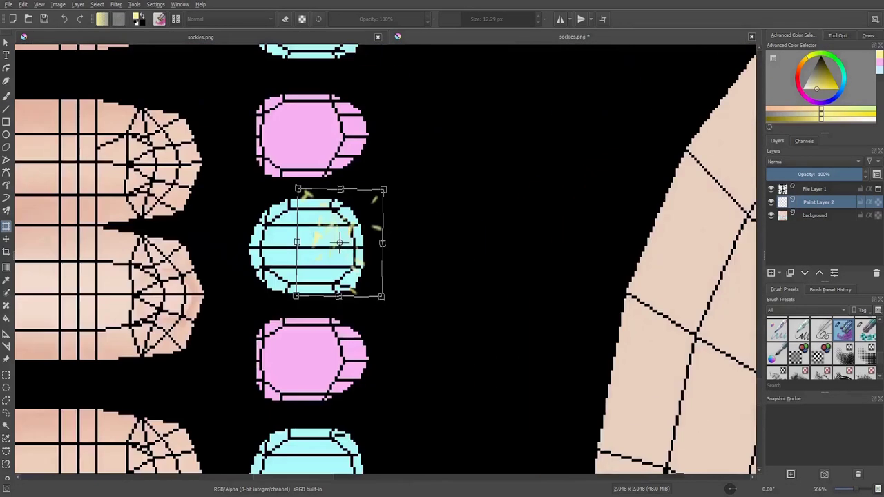
pyautogui.scroll(-3, 821, 347)
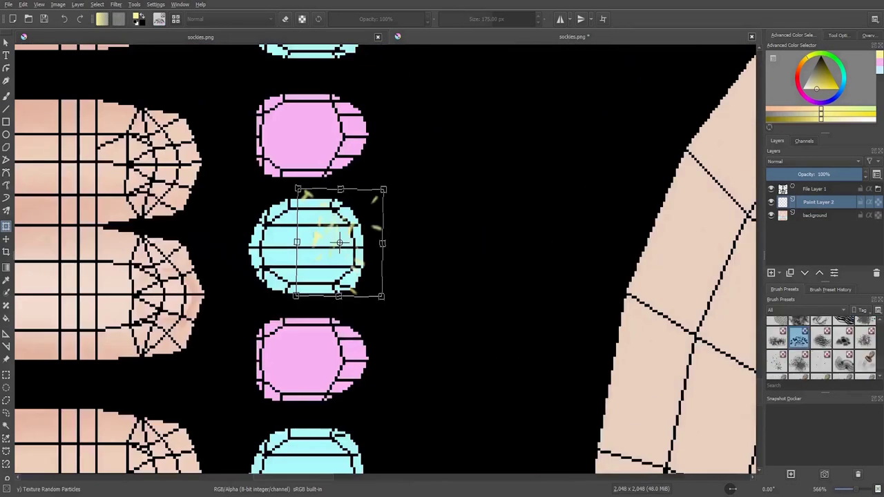
pyautogui.hotkey('ctrl', 'z')
pyautogui.press('b')
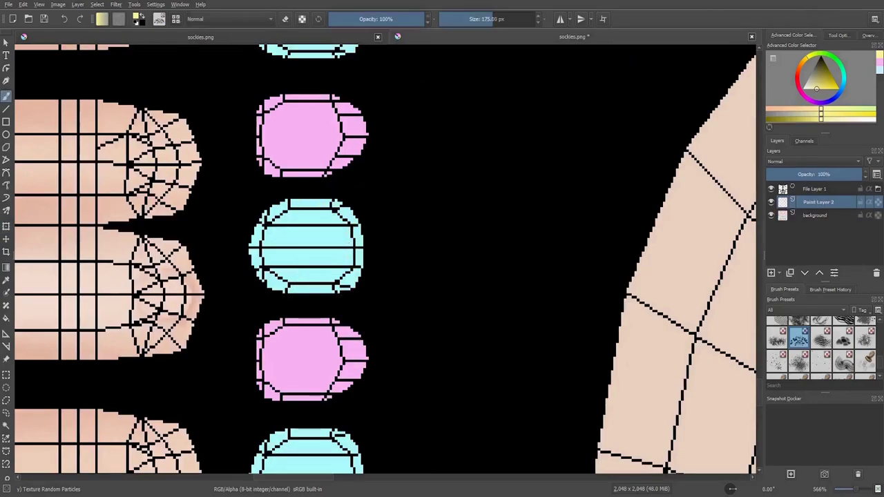
pyautogui.moveTo(297, 235); pyautogui.dragTo(394, 247)
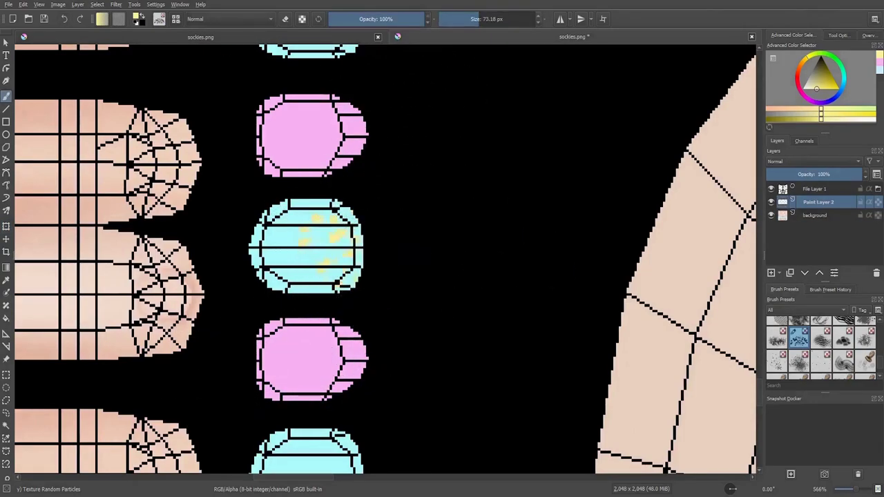
pyautogui.moveTo(276, 228); pyautogui.dragTo(359, 255)
pyautogui.hotkey('ctrl', 'z')
pyautogui.moveTo(352, 197)
pyautogui.mouseDown()
pyautogui.moveTo(362, 304)
pyautogui.moveTo(374, 302)
pyautogui.mouseUp()
pyautogui.hotkey('ctrl', 't')
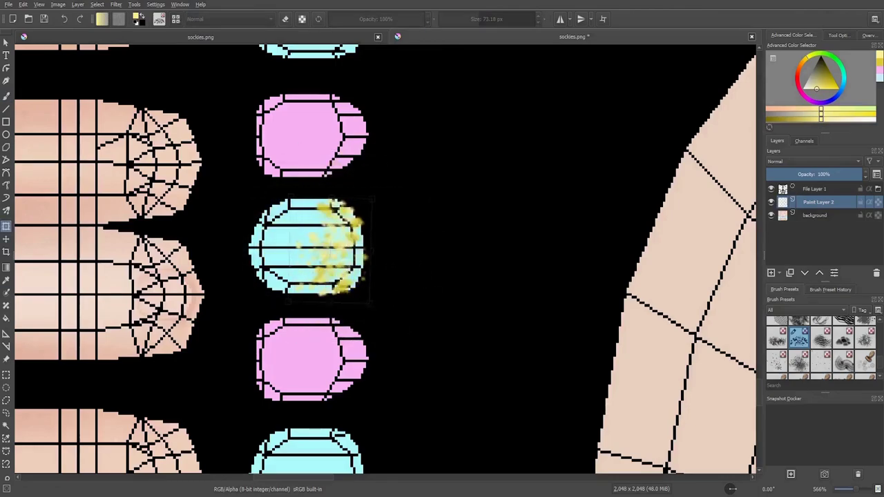
pyautogui.press('Return')
# Duplicate the gem highlight layer several times and place copies on the other cyan gems.
pyautogui.hotkey('ctrl', 'j')
pyautogui.press('-')
pyautogui.press('-')
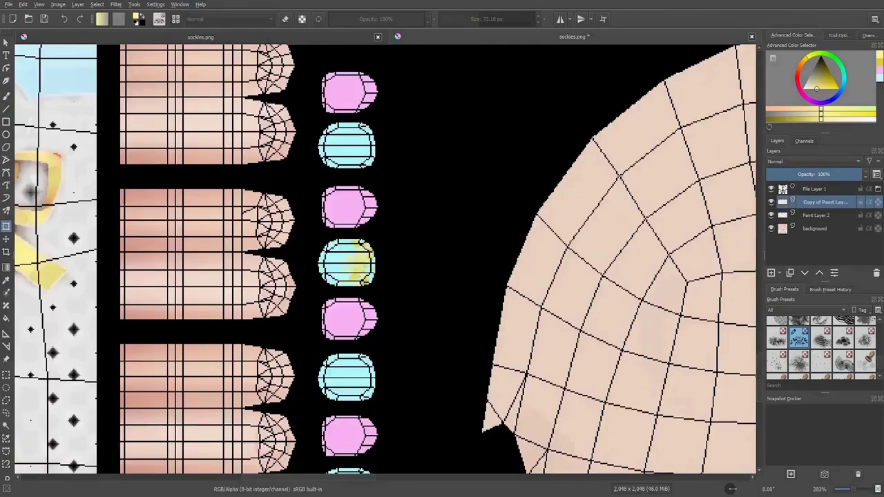
pyautogui.hotkey('ctrl', 'j')
pyautogui.scroll(-2, 387, 259)
pyautogui.hotkey('ctrl', 'j')
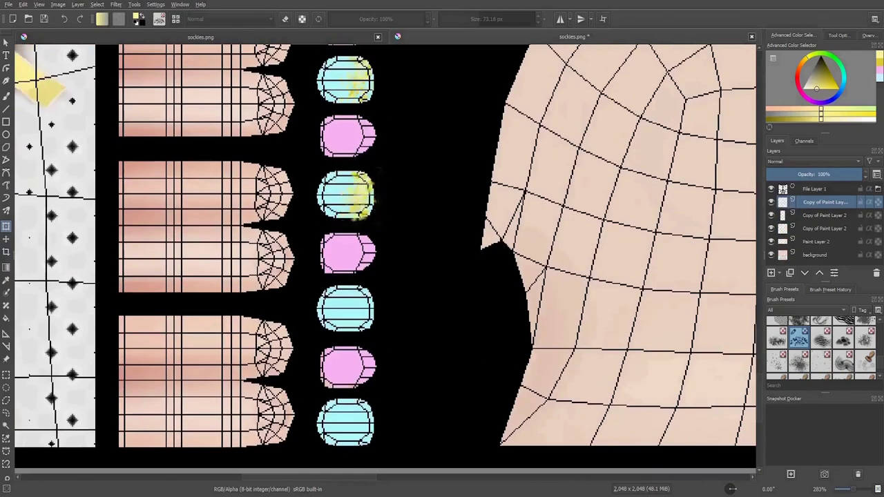
pyautogui.hotkey('ctrl', 'j')
pyautogui.press('-')
pyautogui.press('-')
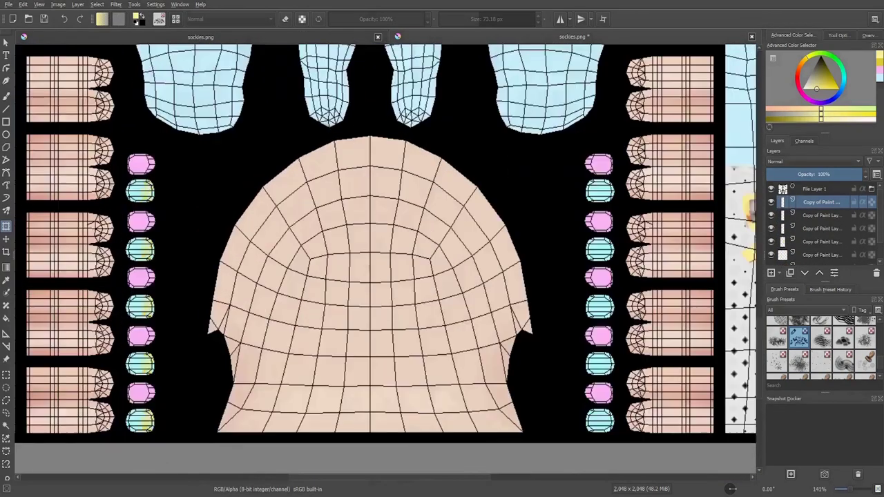
pyautogui.scroll(3, 597, 421)
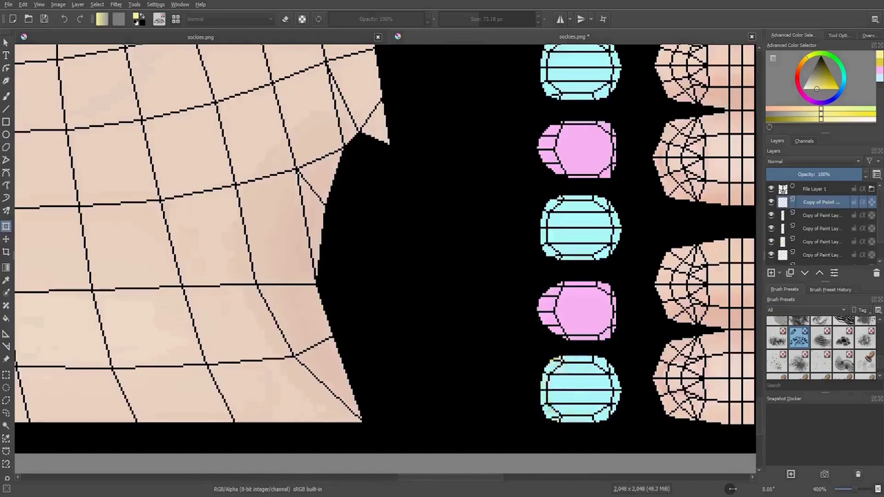
pyautogui.click(560, 372)
pyautogui.click(563, 207)
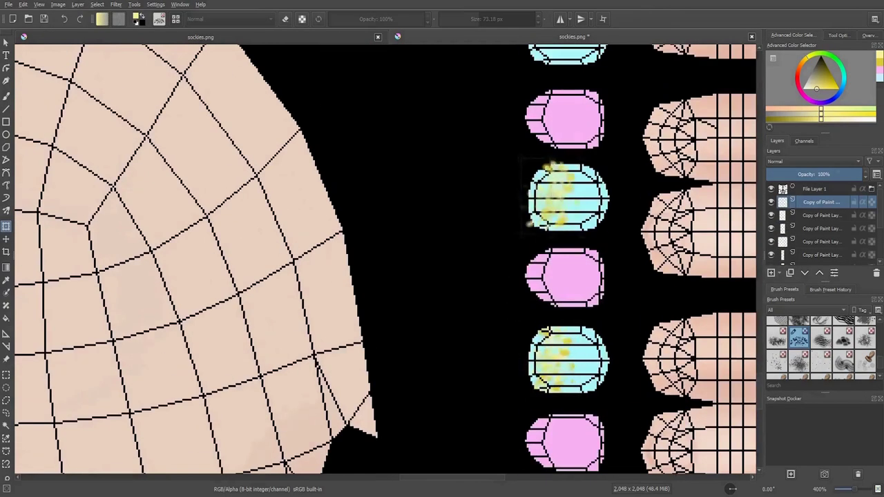
# Zoom out to view the whole sockies texture, then zoom in on the central skin panel.
pyautogui.press('-')
pyautogui.press('-')
pyautogui.press('-')
pyautogui.press('pagedown')
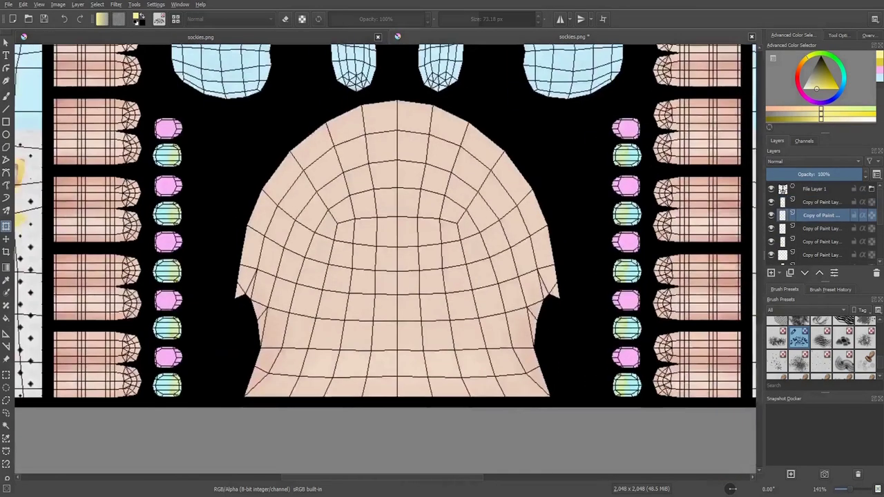
pyautogui.scroll(2, 386, 248)
pyautogui.press('+')
pyautogui.press('+')
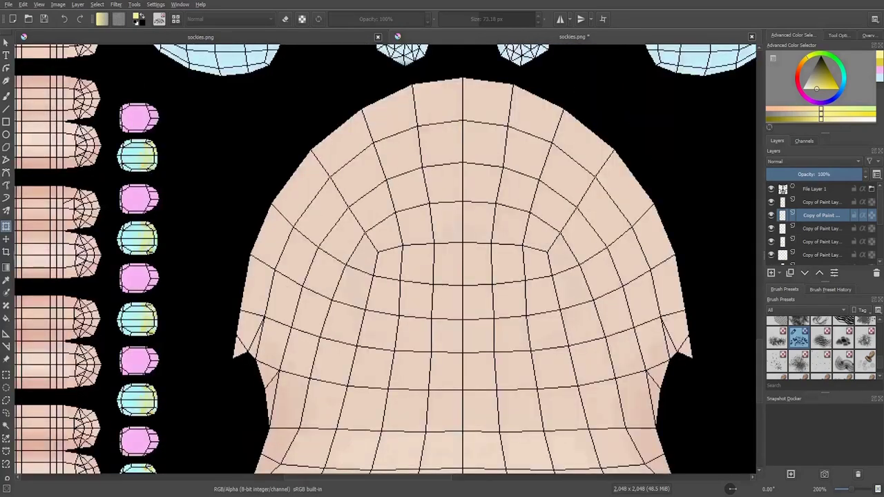
pyautogui.press('pageup')
pyautogui.press('1')
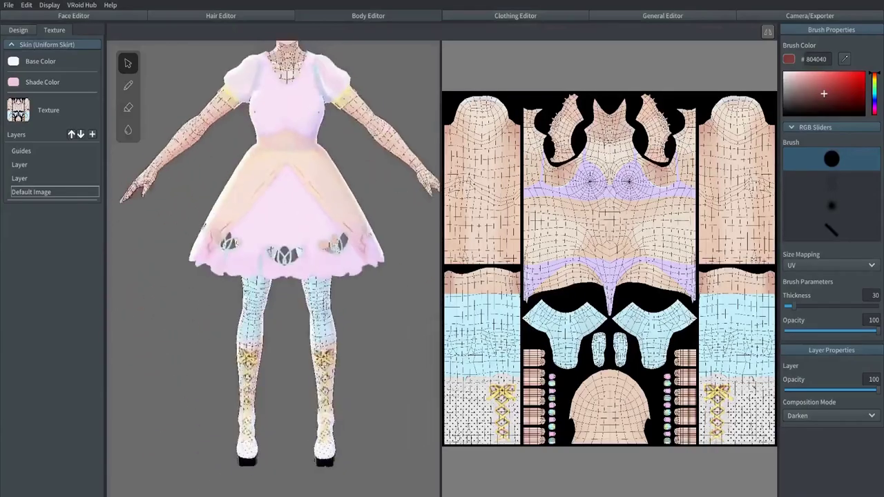
# Reload the updated skin texture onto the avatar and undo the black soles back to light blue.
pyautogui.click(26, 5)
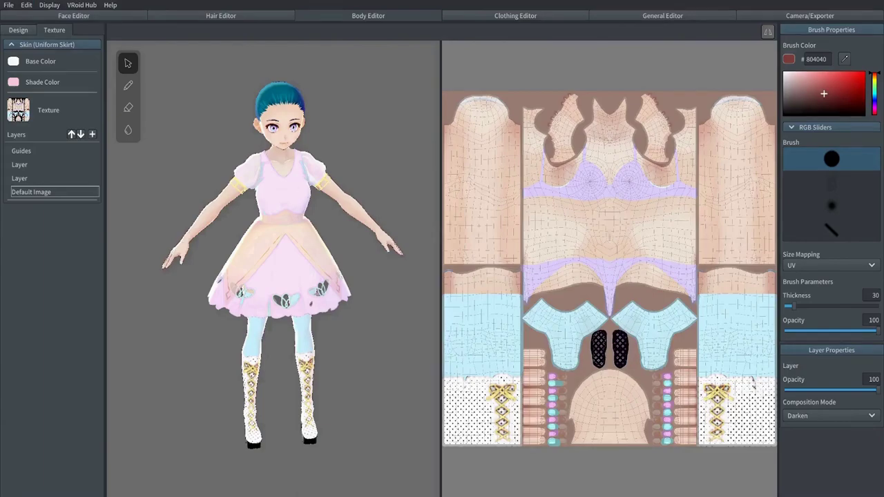
pyautogui.hotkey('ctrl', 'z')
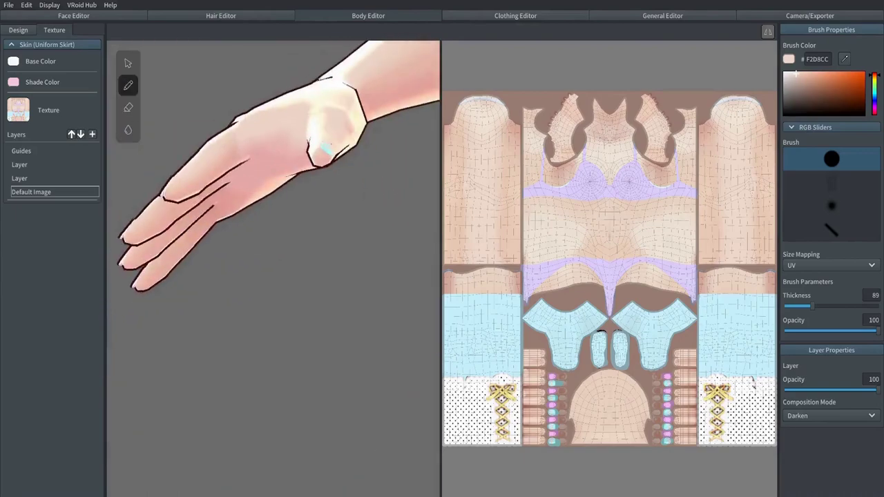
pyautogui.press('g')
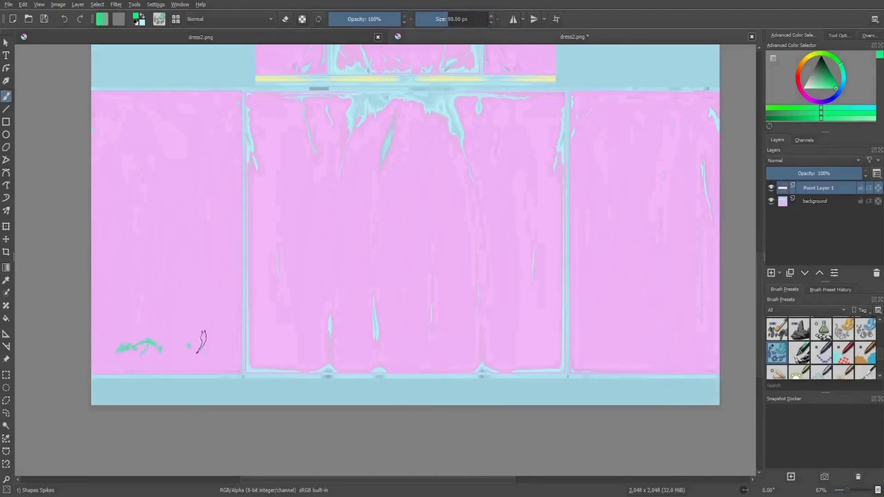
# Test green strokes and tree-stamp brush presets, then clear the test stamps.
pyautogui.moveTo(249, 325); pyautogui.dragTo(428, 318)
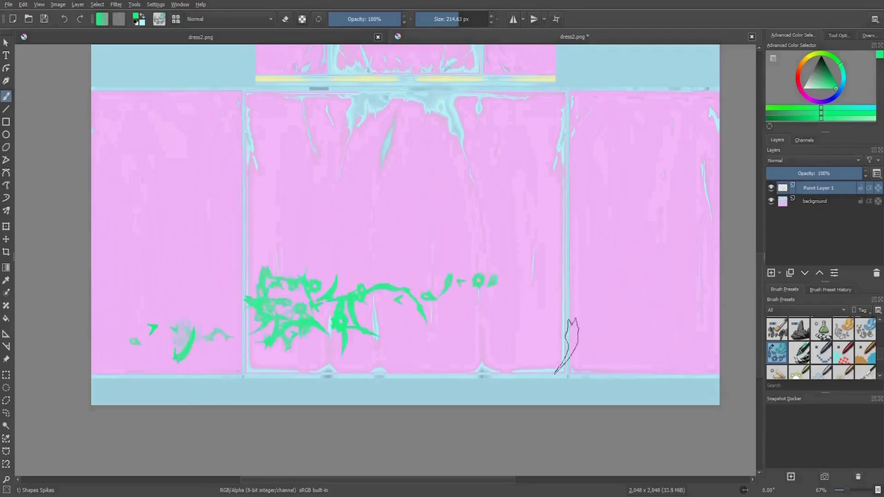
pyautogui.hotkey('ctrl', 'z')
pyautogui.hotkey('ctrl', 'z')
pyautogui.moveTo(128, 359); pyautogui.dragTo(153, 324)
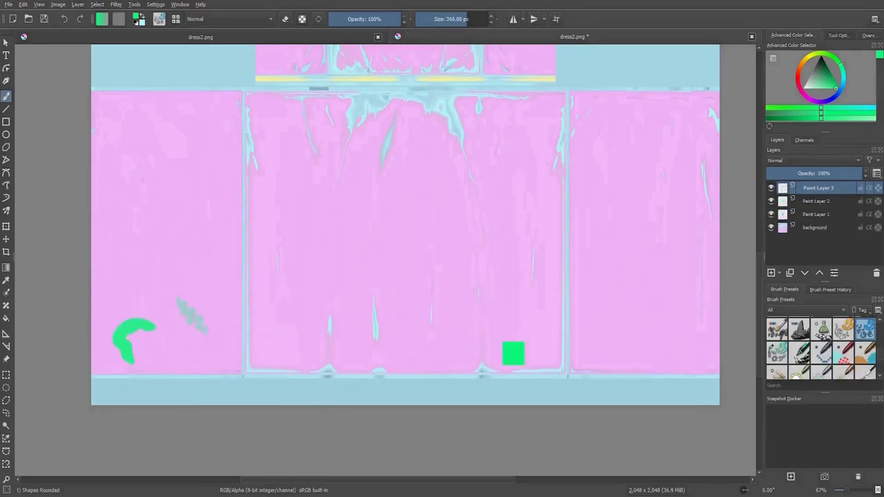
pyautogui.press('.')
pyautogui.press('.')
pyautogui.press('.')
pyautogui.press('.')
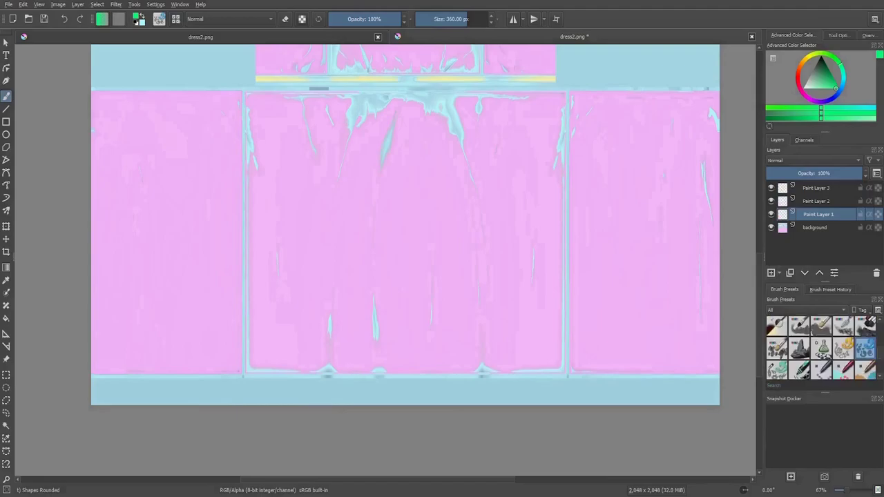
pyautogui.press('.')
pyautogui.press('.')
pyautogui.press('.')
pyautogui.press('.')
pyautogui.press('.')
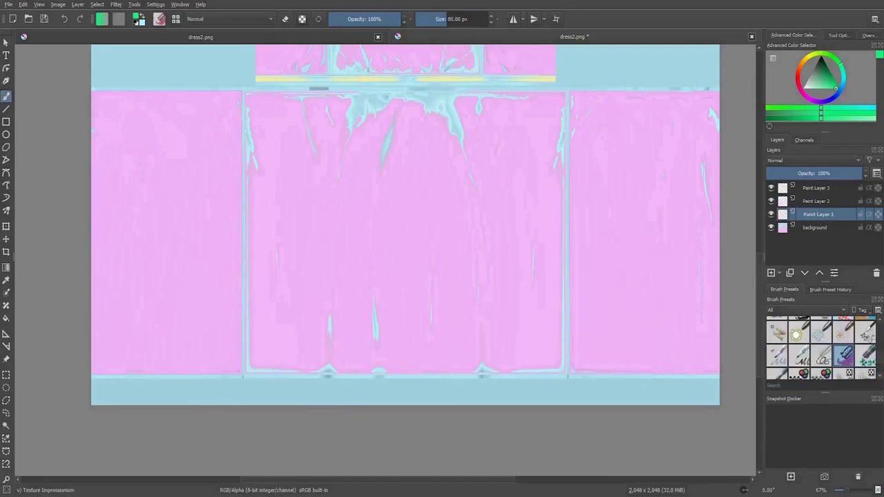
pyautogui.press('.')
pyautogui.press('.')
pyautogui.press('.')
pyautogui.press('.')
pyautogui.click(345, 297)
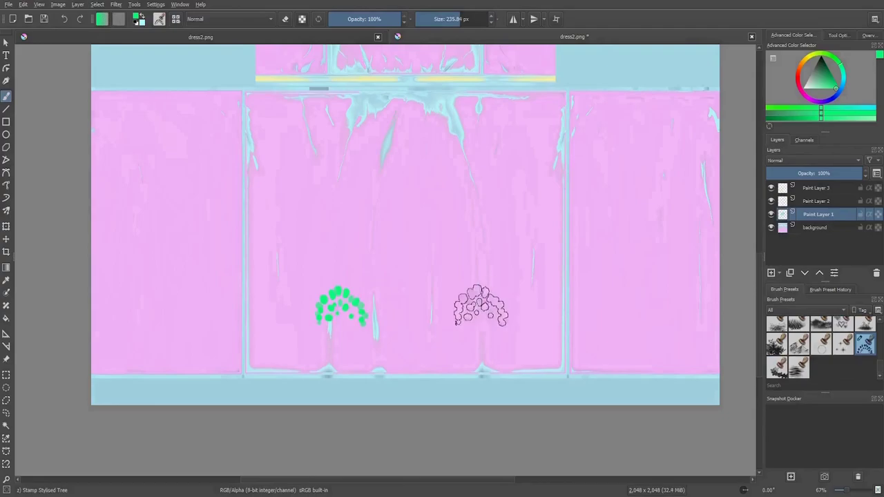
pyautogui.moveTo(474, 306); pyautogui.dragTo(543, 197)
pyautogui.press('Delete')
# Stamp one large green tree and shrink it onto the bottom-left skirt hem.
pyautogui.click(399, 274)
pyautogui.hotkey('ctrl', 't')
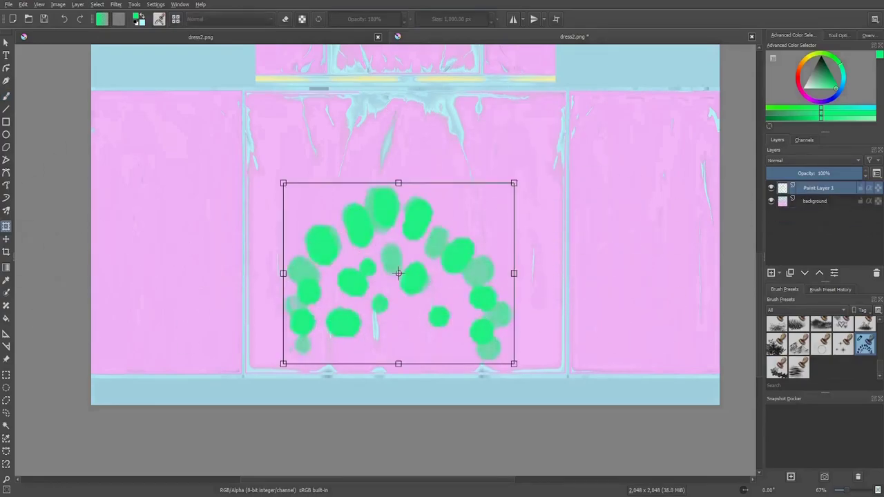
pyautogui.moveTo(399, 365); pyautogui.dragTo(398, 277)
pyautogui.moveTo(399, 230)
pyautogui.mouseDown()
pyautogui.moveTo(188, 342)
pyautogui.moveTo(192, 355)
pyautogui.mouseUp()
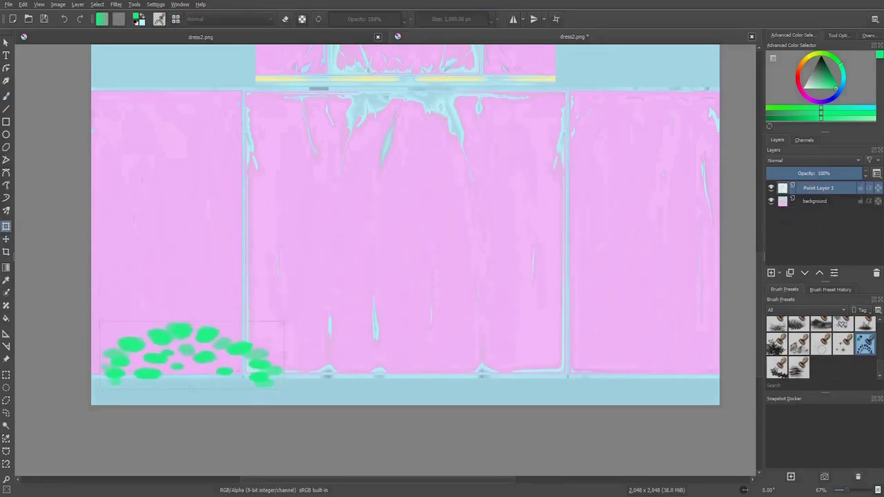
pyautogui.press('Return')
# Duplicate the stamp onto the centre and right panel hems, then save incrementally as dress3.png.
pyautogui.hotkey('ctrl', 'j')
pyautogui.press('t')
pyautogui.moveTo(193, 355); pyautogui.dragTo(610, 357)
pyautogui.hotkey('ctrl', 'j')
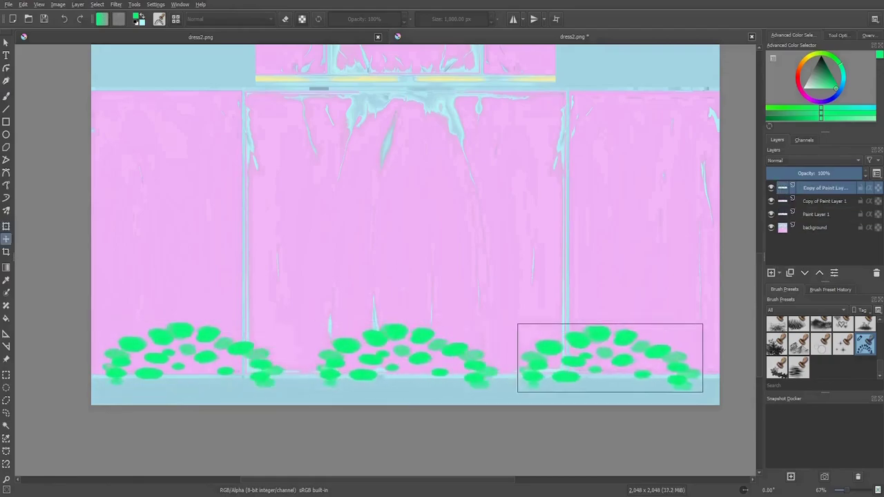
pyautogui.press('pagedown')
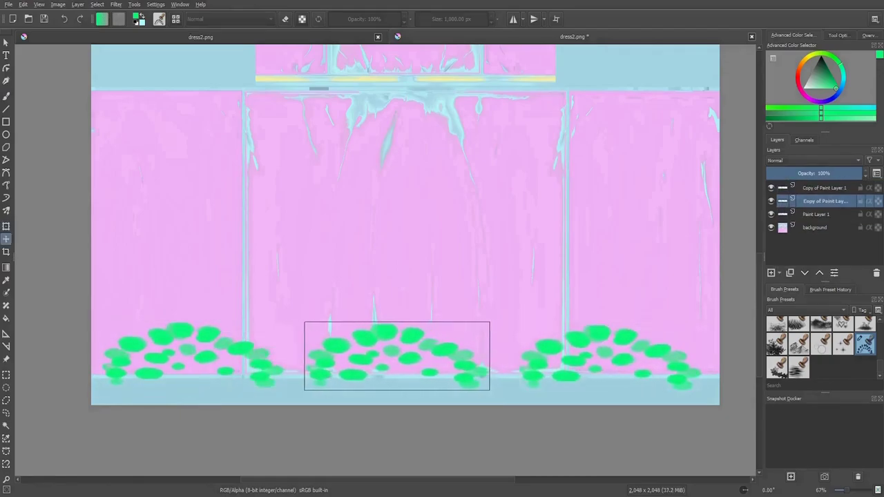
pyautogui.press('pageup')
pyautogui.hotkey('shift', 'Right')
pyautogui.press('pagedown')
pyautogui.hotkey('shift', 'Right')
pyautogui.press('pagedown')
pyautogui.press('pagedown')
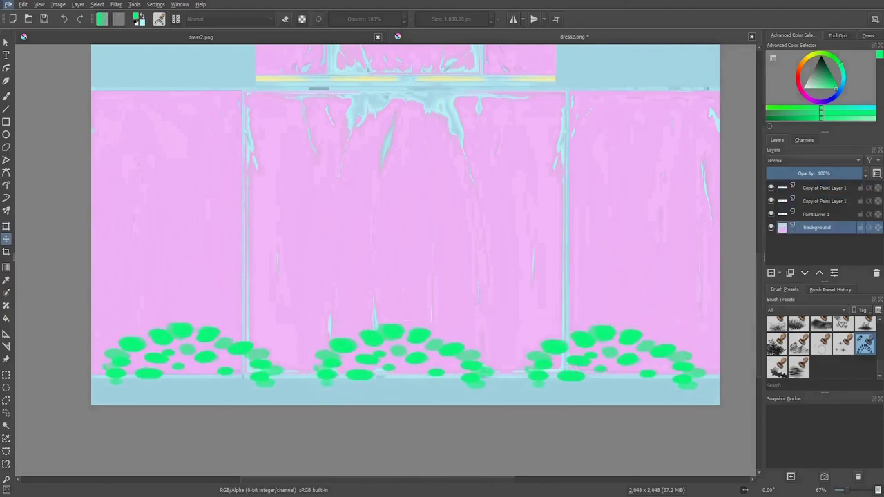
pyautogui.hotkey('ctrl', 'alt', 's')
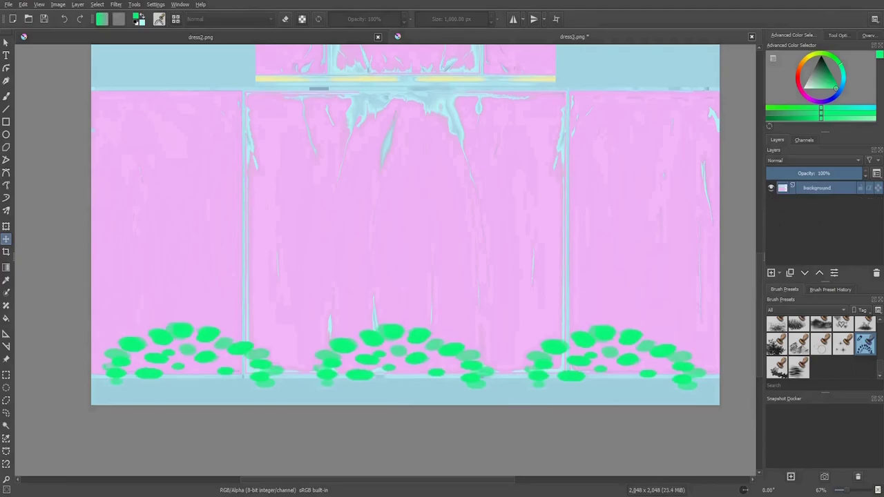
# Erase the insides of the green hem blobs, leaving thin green rims.
pyautogui.hotkey('ctrl', '+')
pyautogui.hotkey('ctrl', '+')
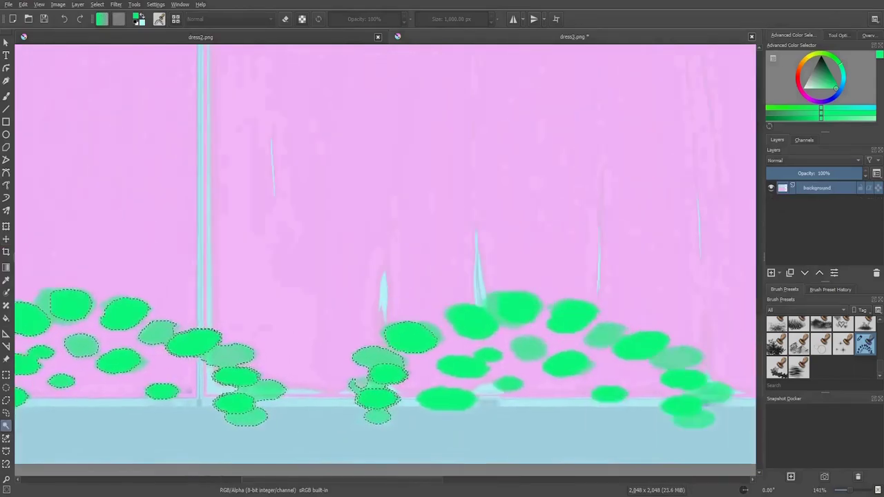
pyautogui.hotkey('ctrl', '-')
pyautogui.hotkey('ctrl', '-')
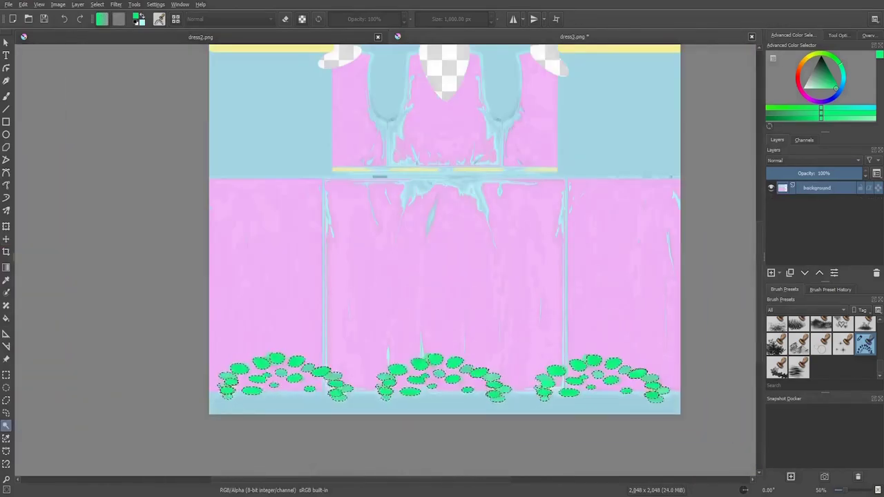
pyautogui.press('e')
pyautogui.moveTo(228, 372)
pyautogui.mouseDown()
pyautogui.moveTo(497, 373)
pyautogui.moveTo(663, 386)
pyautogui.mouseUp()
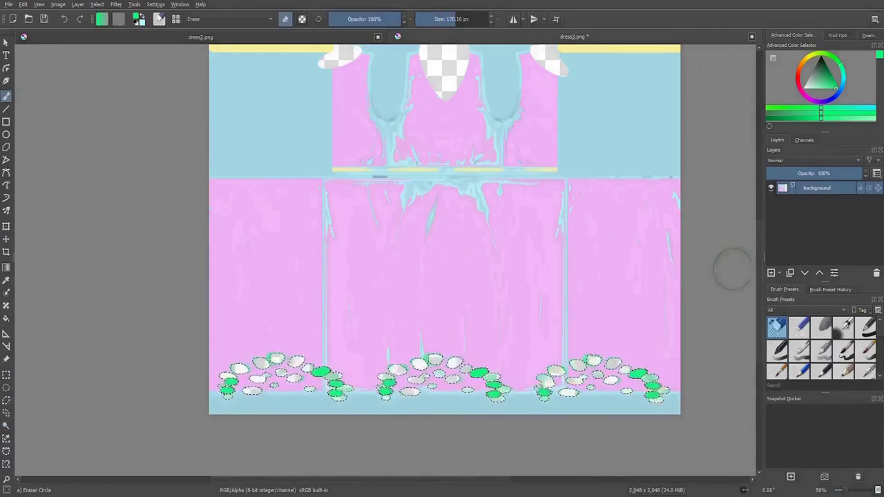
pyautogui.hotkey('ctrl', '+')
pyautogui.hotkey('ctrl', '+')
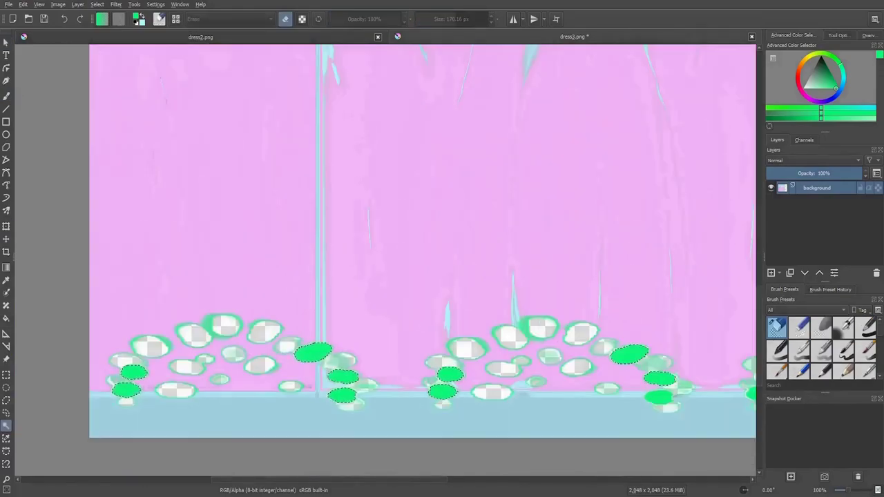
pyautogui.hotkey('ctrl', '-')
# Nudge the remaining green rims up and left, then save the texture.
pyautogui.press('t')
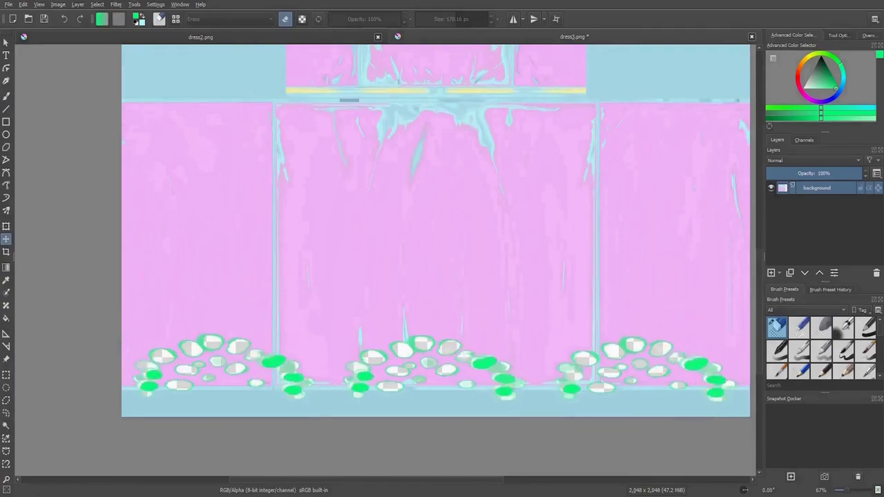
pyautogui.press('Left')
pyautogui.press('Left')
pyautogui.press('Up')
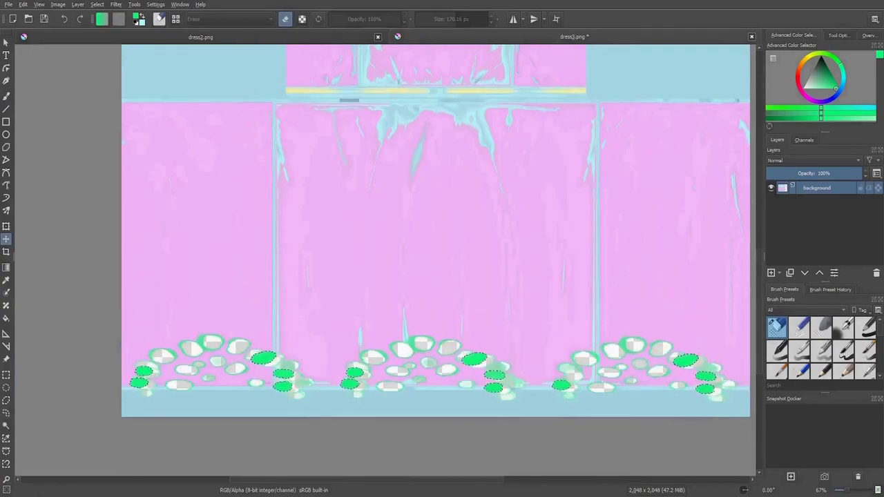
pyautogui.press('b')
pyautogui.press('/')
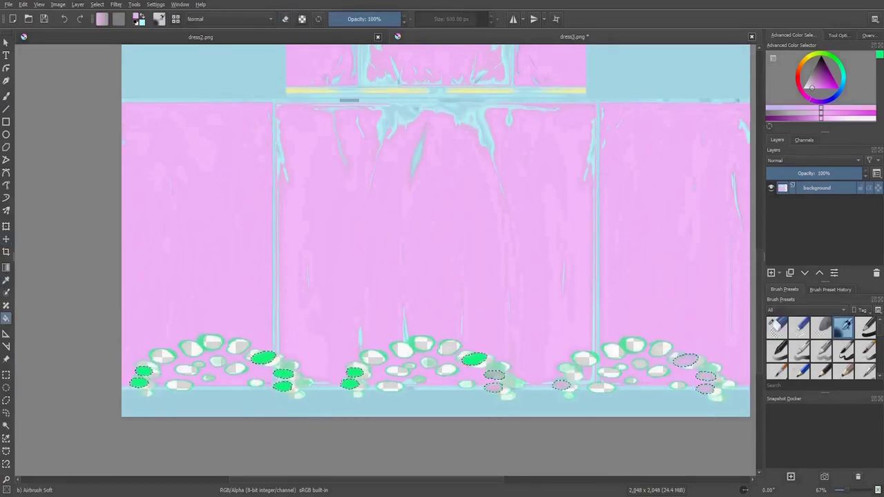
pyautogui.press('alt')
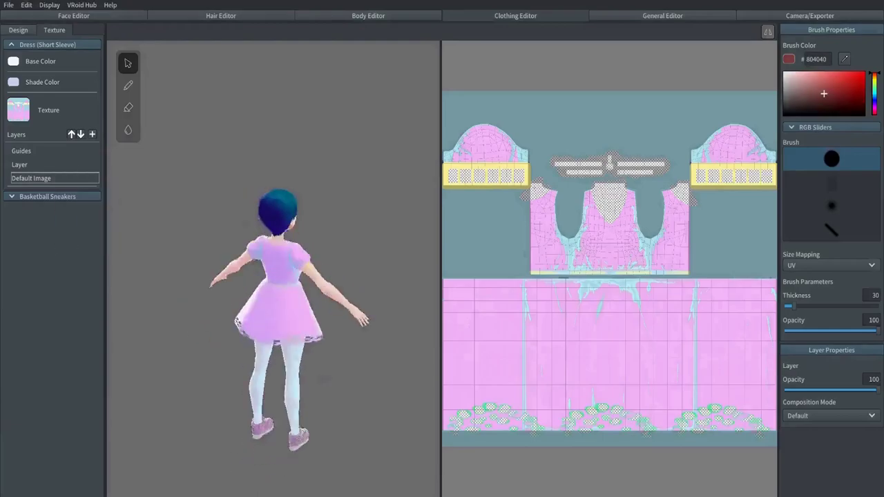
# Zoom in and back out on the skirt to preview the new hem pattern.
pyautogui.scroll(10, 162, 230)
pyautogui.scroll(-3, 161, 231)
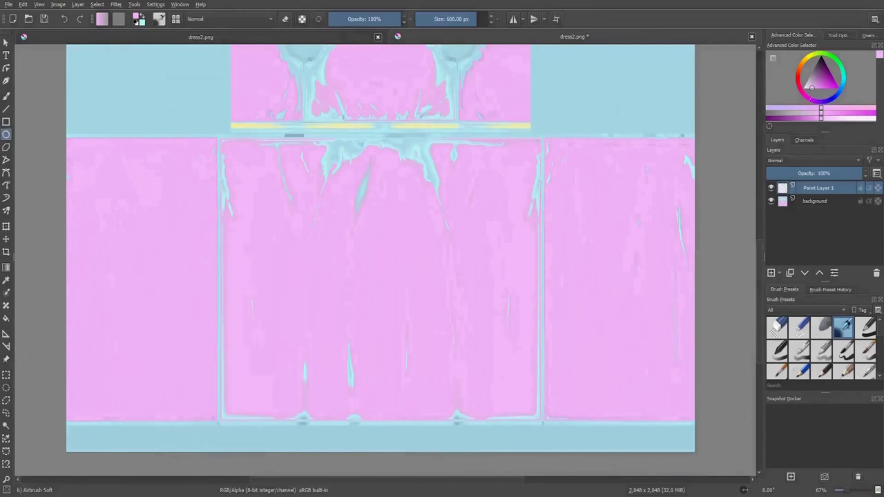
# Draw a light green ellipse, duplicate it, and tilt a copy into a lotus petal.
pyautogui.moveTo(112, 222); pyautogui.dragTo(173, 353)
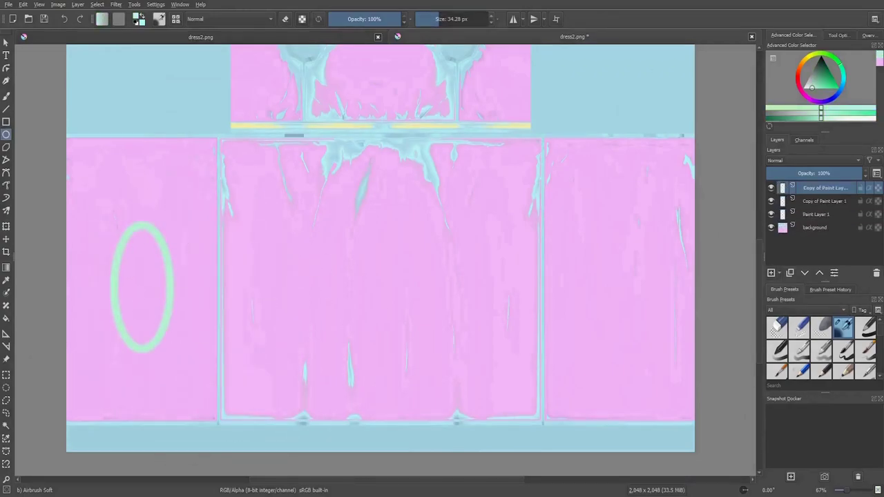
pyautogui.hotkey('ctrl', 'pagedown')
pyautogui.press('t')
pyautogui.moveTo(142, 286); pyautogui.dragTo(178, 287)
pyautogui.moveTo(145, 287)
pyautogui.mouseDown()
pyautogui.moveTo(103, 287)
pyautogui.moveTo(83, 304)
pyautogui.mouseUp()
pyautogui.hotkey('ctrl', 't')
pyautogui.press('Return')
pyautogui.moveTo(201, 221); pyautogui.dragTo(222, 238)
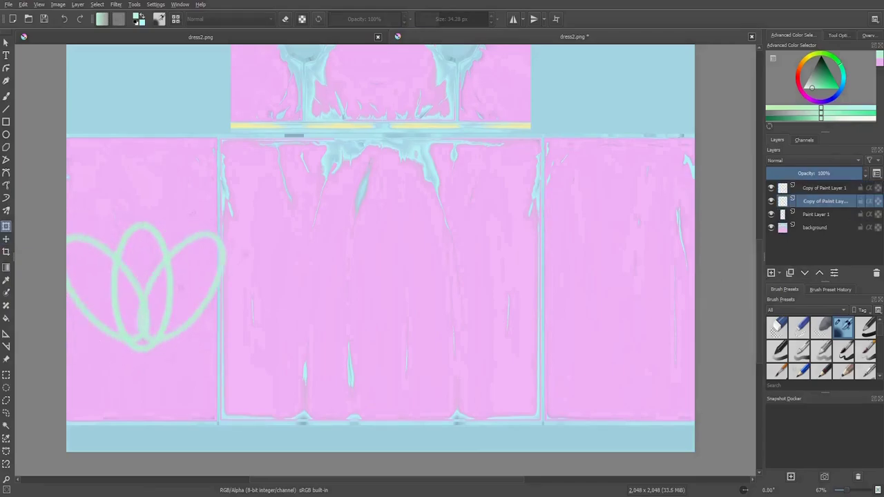
pyautogui.press('Return')
# Move the lotus to the centre panel's hem and squash it small.
pyautogui.press('pagedown')
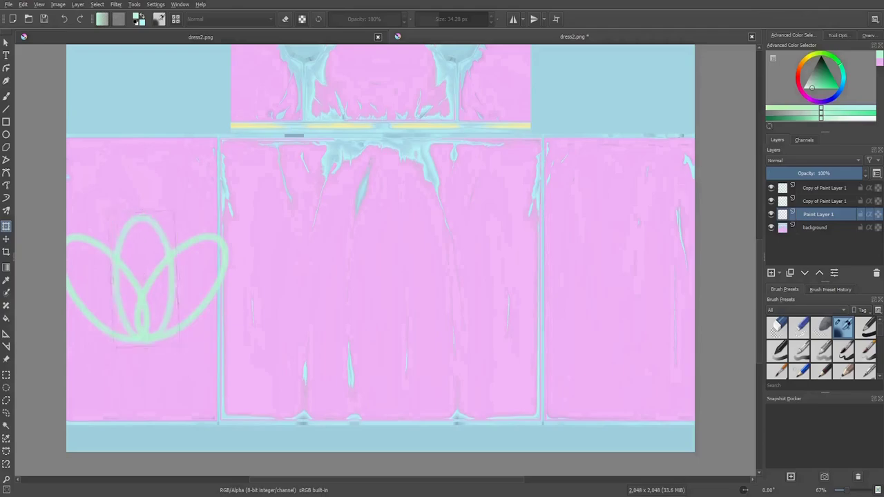
pyautogui.press('pageup')
pyautogui.press('pageup')
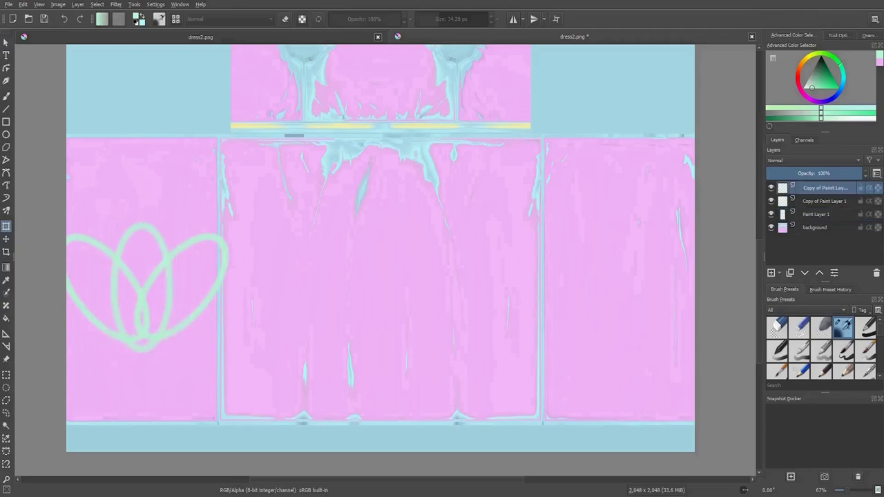
pyautogui.moveTo(142, 287); pyautogui.dragTo(390, 343)
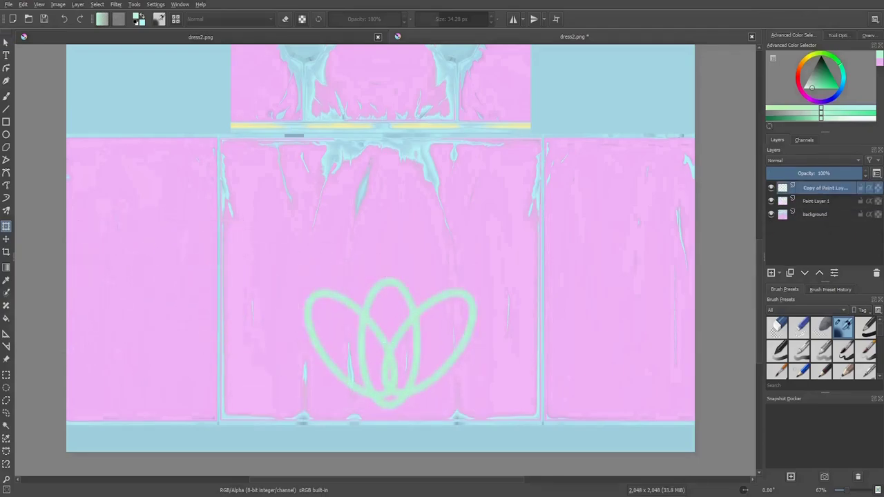
pyautogui.moveTo(390, 275); pyautogui.dragTo(390, 322)
pyautogui.moveTo(475, 359); pyautogui.dragTo(433, 359)
pyautogui.moveTo(383, 359); pyautogui.dragTo(383, 381)
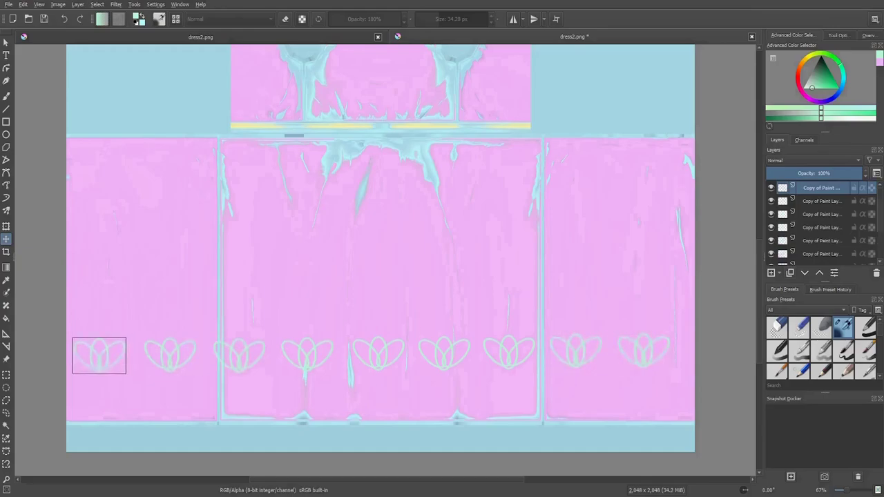
# Step through the nine lotus copy layers, adjusting each into an evenly spaced hem row.
pyautogui.press('pagedown')
pyautogui.press('pagedown')
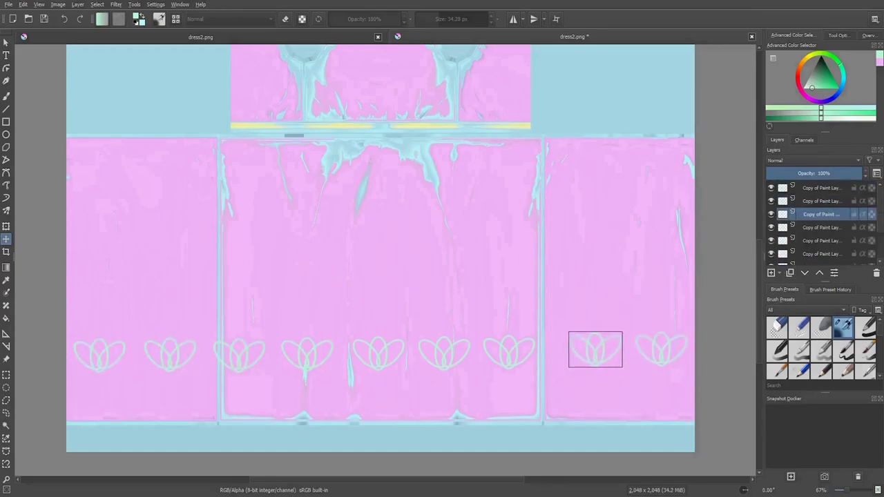
pyautogui.press('pagedown')
pyautogui.press('pagedown')
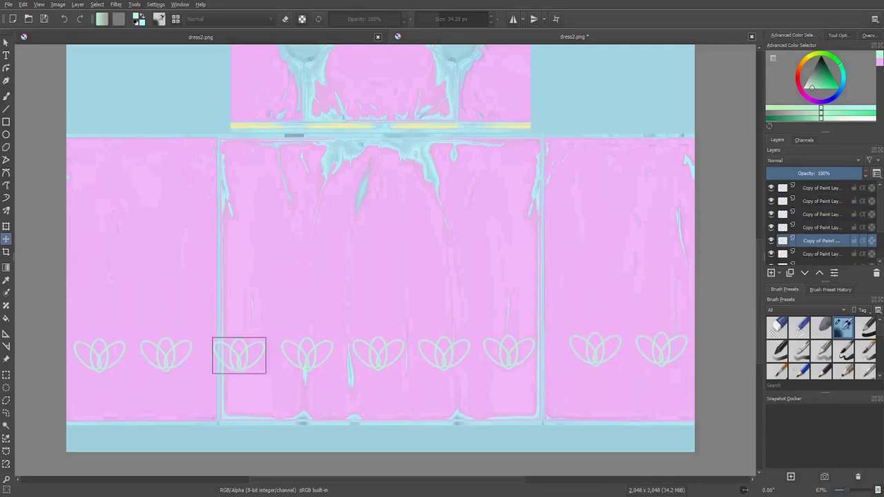
pyautogui.press('pagedown')
pyautogui.press('pagedown')
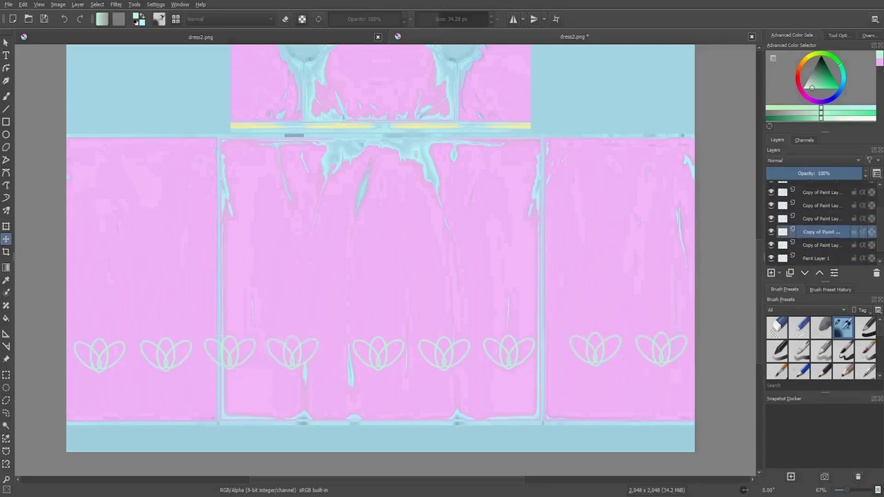
pyautogui.press('pagedown')
pyautogui.press('pagedown')
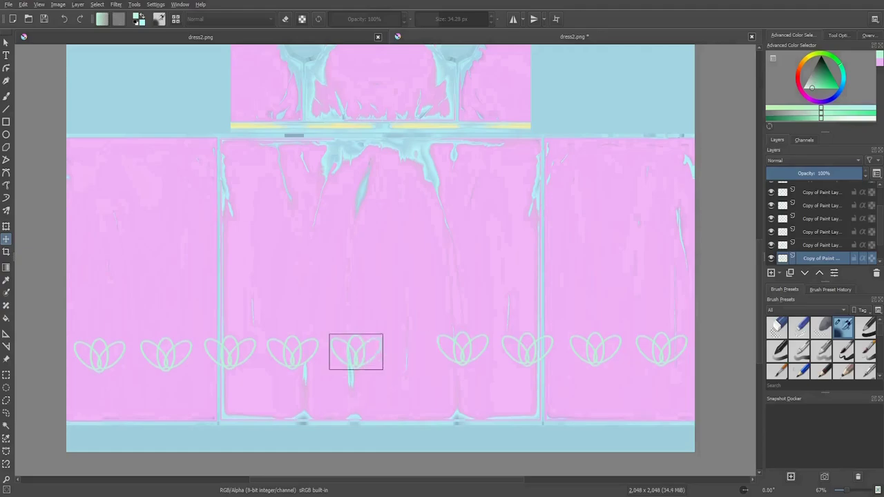
pyautogui.press('pagedown')
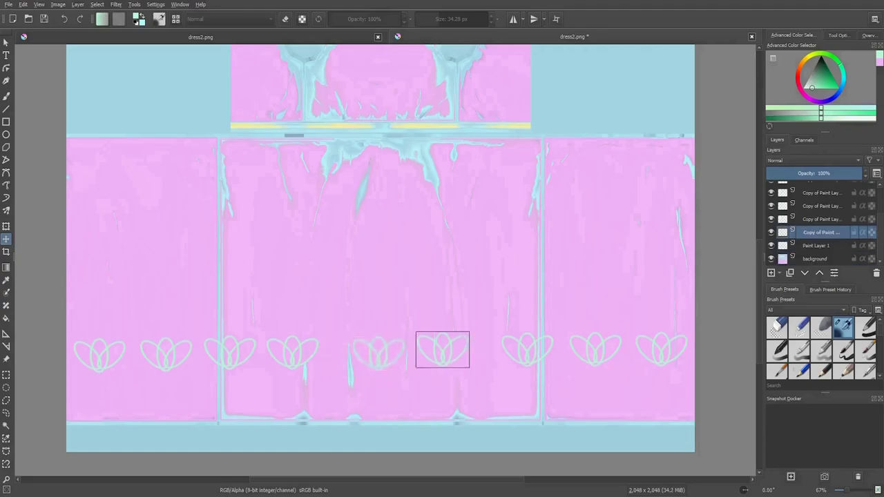
pyautogui.press('pagedown')
pyautogui.press('pageup')
pyautogui.press('pageup')
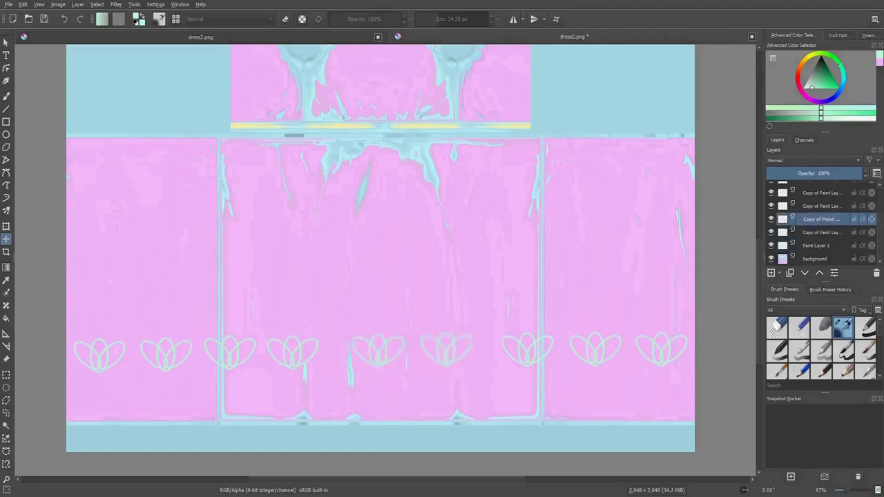
pyautogui.press('pageup')
pyautogui.press('pageup')
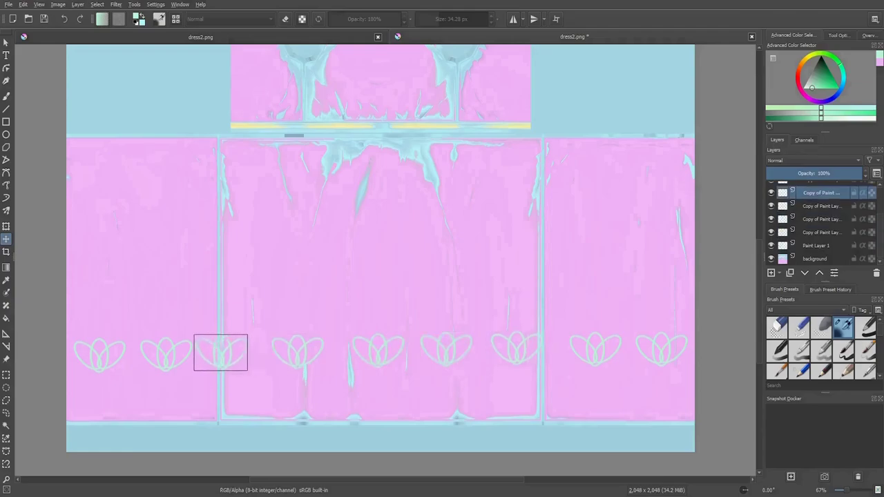
pyautogui.press('pageup')
pyautogui.press('pageup')
pyautogui.press('pageup')
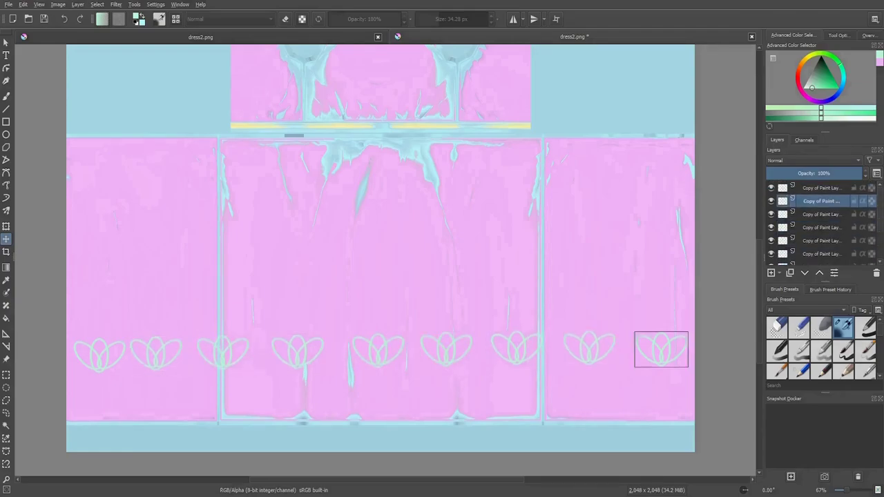
pyautogui.press('pageup')
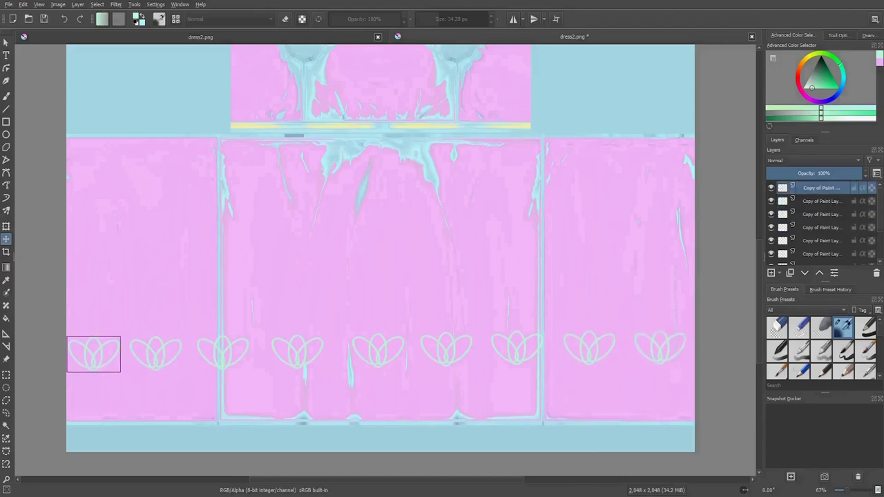
pyautogui.press('pagedown')
pyautogui.press('pagedown')
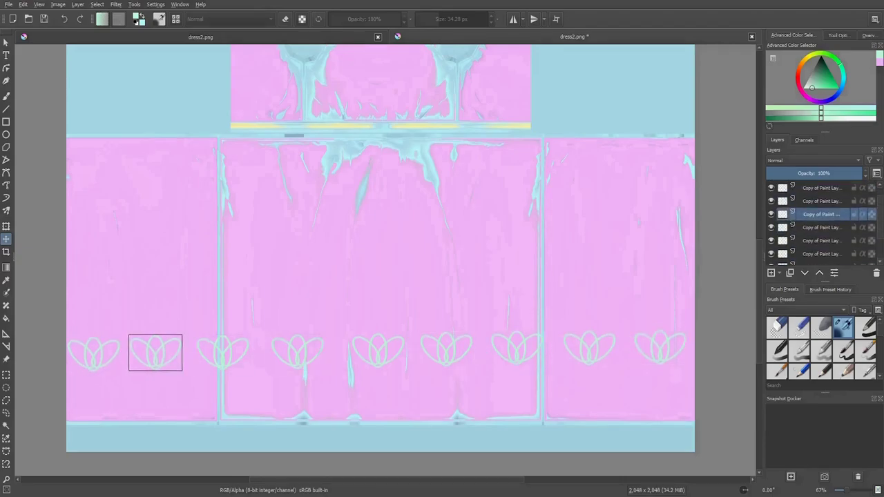
pyautogui.press('pageup')
pyautogui.press('pageup')
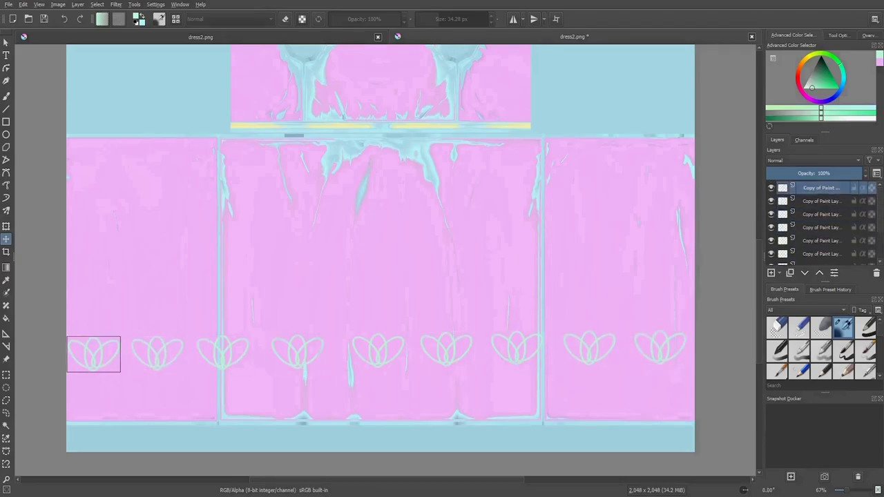
pyautogui.press('pagedown')
pyautogui.press('pageup')
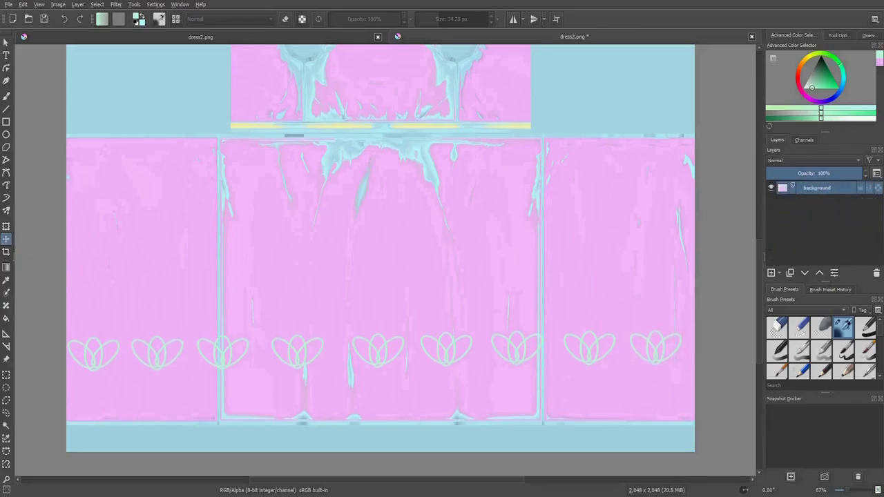
# Select the interiors of the leftmost and third lotuses with Contiguous Selection.
pyautogui.click(5, 425)
pyautogui.scroll(2, 104, 332)
pyautogui.click(69, 325)
pyautogui.scroll(2, 103, 332)
pyautogui.keyDown('shift'); pyautogui.click(477, 304); pyautogui.keyUp('shift')
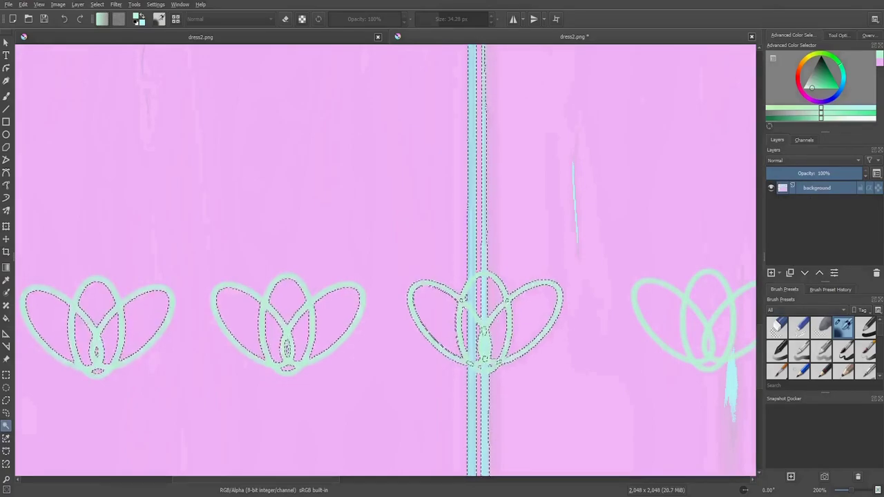
pyautogui.scroll(2, 476, 297)
pyautogui.scroll(-3, 477, 297)
pyautogui.scroll(2, 311, 360)
# Add the remaining lotus petal interiors to the selection.
pyautogui.click(318, 359)
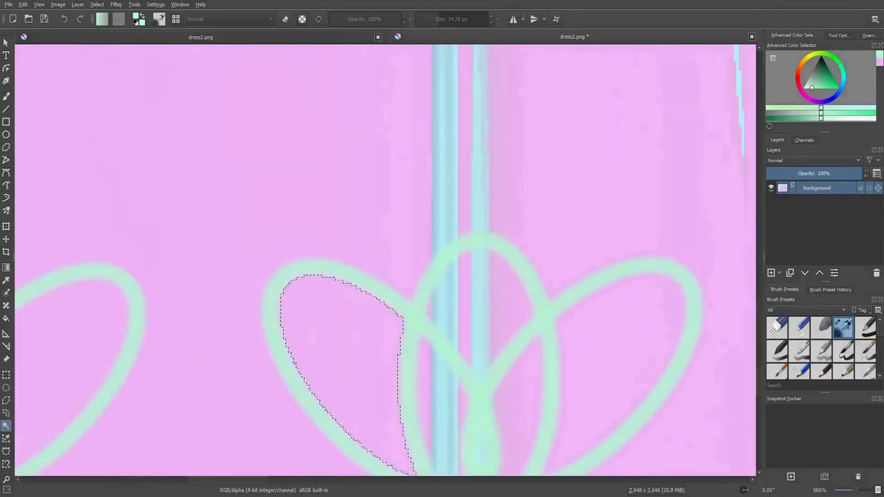
pyautogui.scroll(-3, 311, 359)
pyautogui.scroll(3, 339, 359)
pyautogui.keyDown('shift'); pyautogui.click(394, 235); pyautogui.keyUp('shift')
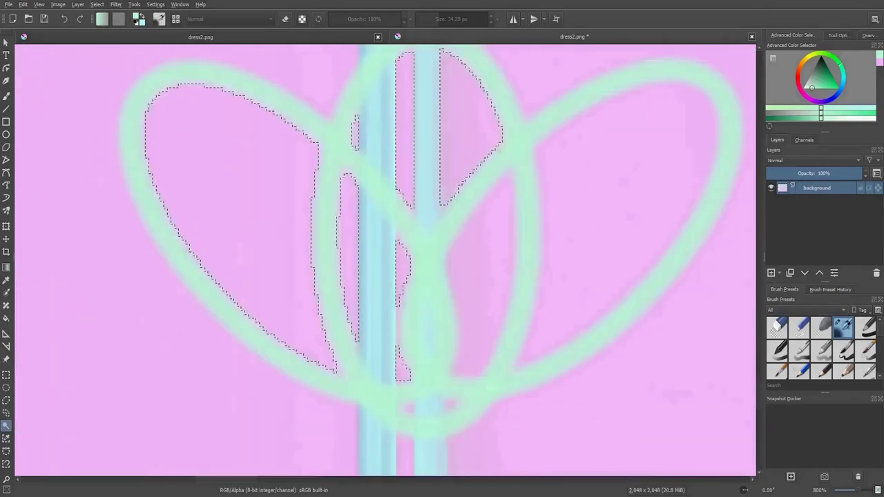
pyautogui.keyDown('shift'); pyautogui.click(587, 207); pyautogui.keyUp('shift')
pyautogui.scroll(-3, 339, 359)
pyautogui.scroll(1, 291, 344)
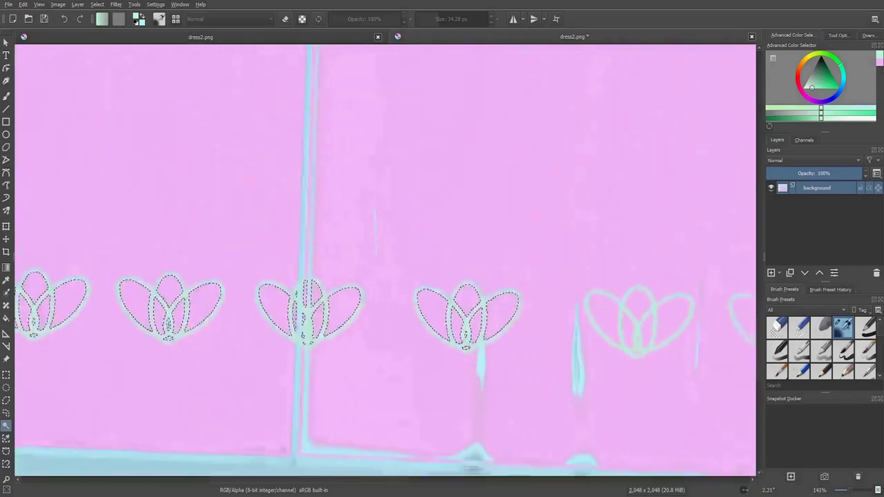
pyautogui.scroll(2, 291, 345)
pyautogui.scroll(3, 291, 345)
pyautogui.scroll(-3, 387, 262)
pyautogui.scroll(2, 387, 263)
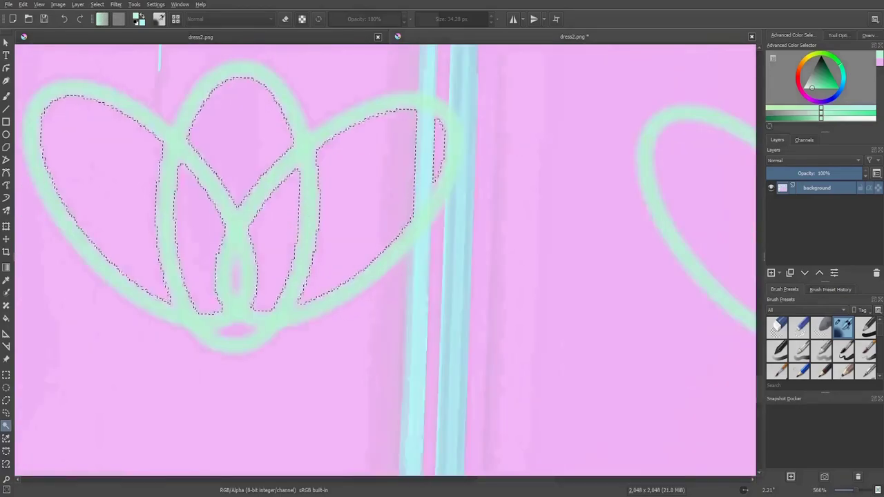
pyautogui.scroll(-1, 386, 262)
pyautogui.scroll(-4, 387, 262)
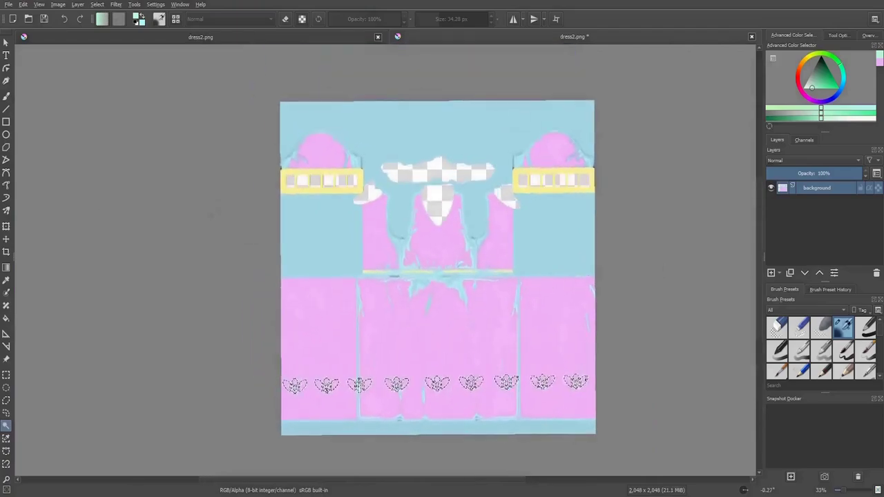
pyautogui.scroll(1, 387, 262)
# Clear the selected lotus interiors to transparency, deselect, and save the texture.
pyautogui.press('b')
pyautogui.press('e')
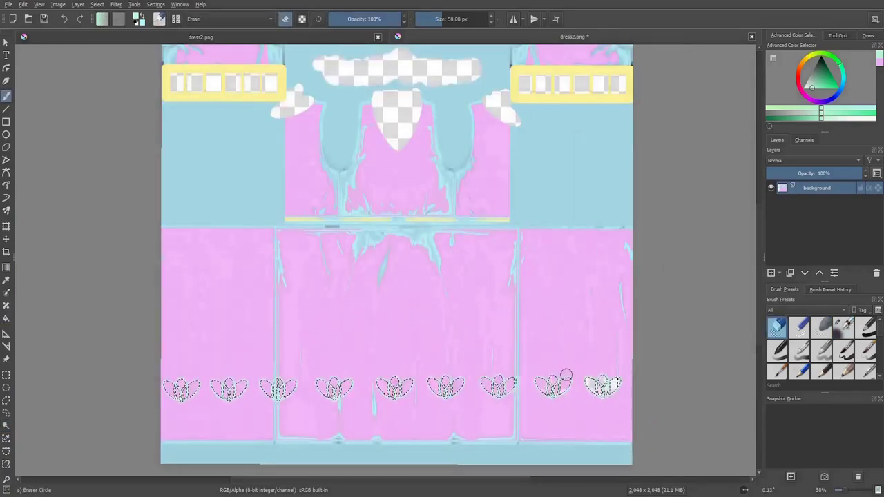
pyautogui.press('Delete')
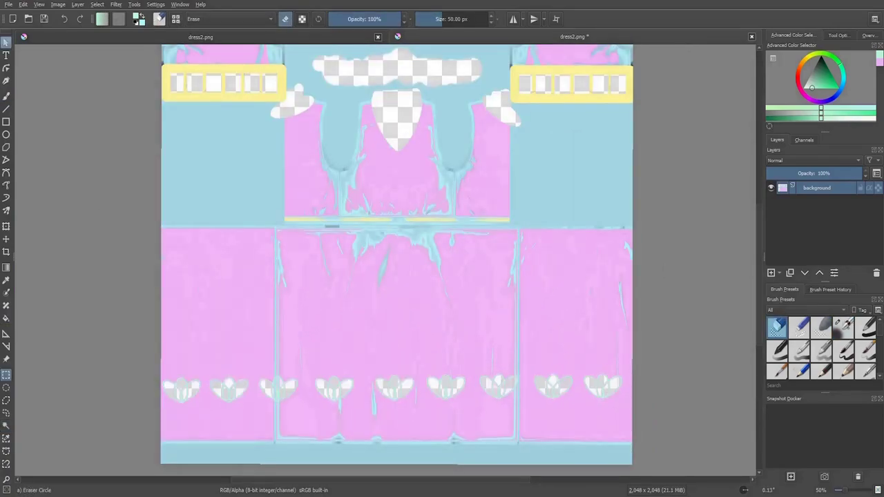
pyautogui.hotkey('ctrl', 'shift', 'a')
pyautogui.hotkey('ctrl', 's')
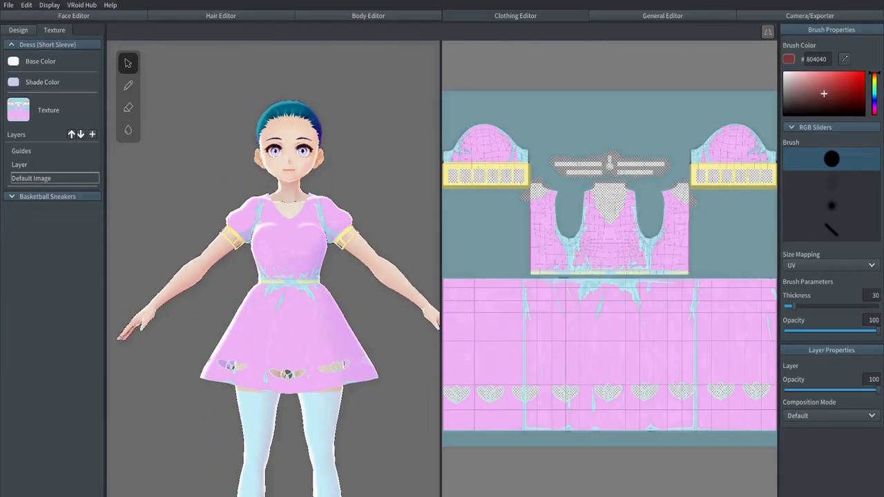
# Erase the skirt texture's bottom hem strip and set Skirt Length to -3.00.
pyautogui.moveTo(500, 422); pyautogui.dragTo(773, 422)
pyautogui.write('-1')
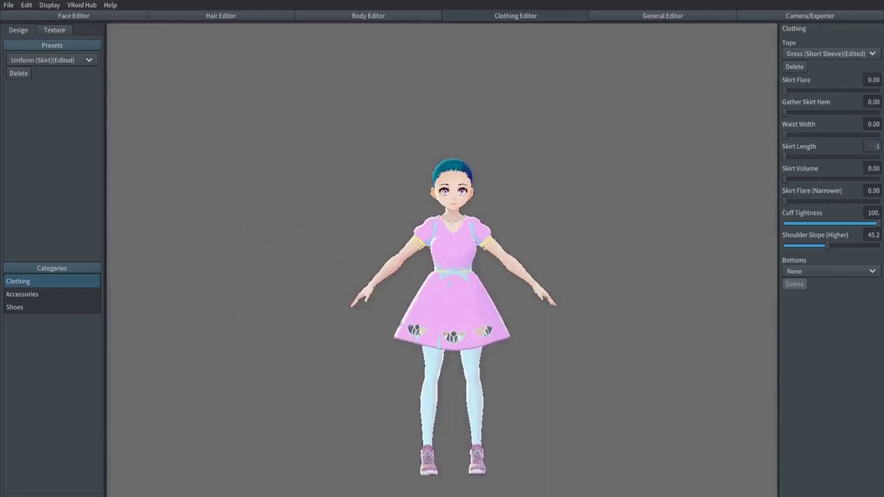
pyautogui.press('Return')
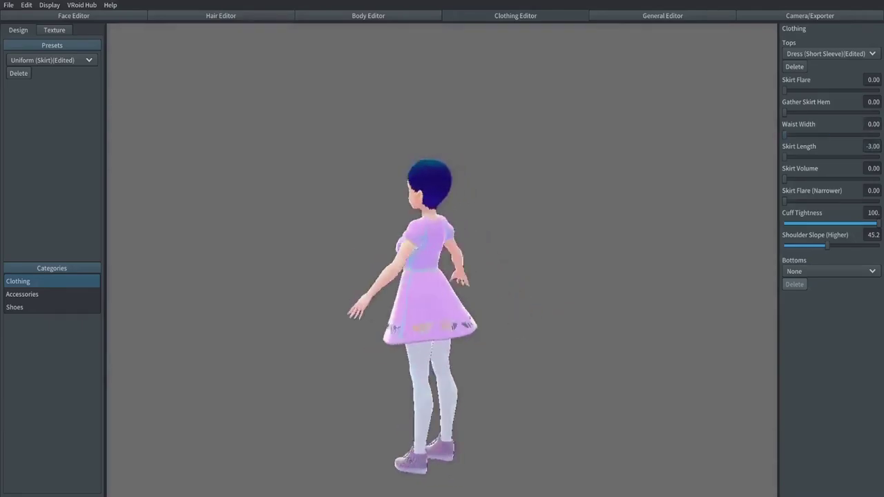
pyautogui.scroll(5, 442, 259)
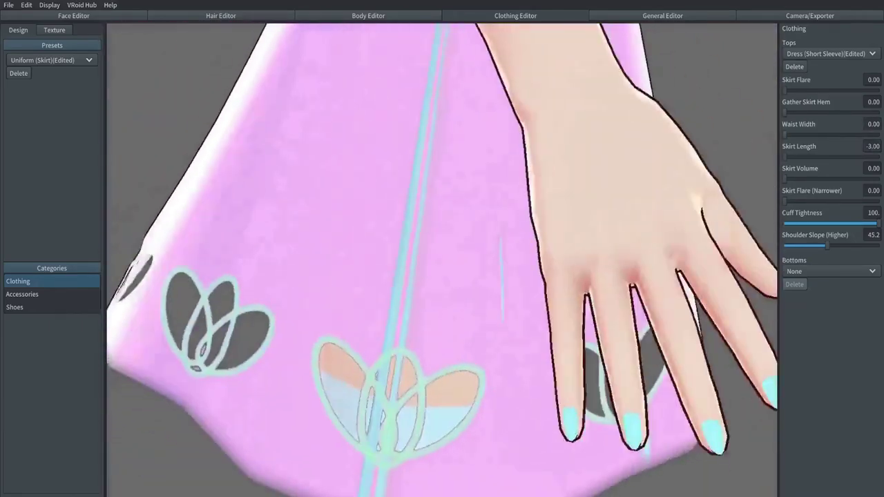
pyautogui.scroll(-5, 442, 259)
pyautogui.click(8, 5)
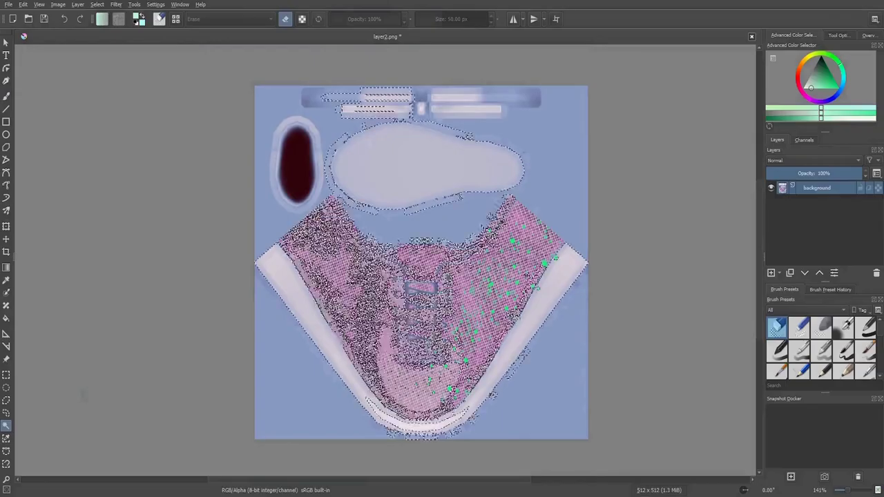
# Sample the boot's pink and fill the pale worn patch on the laced upper.
pyautogui.press('f')
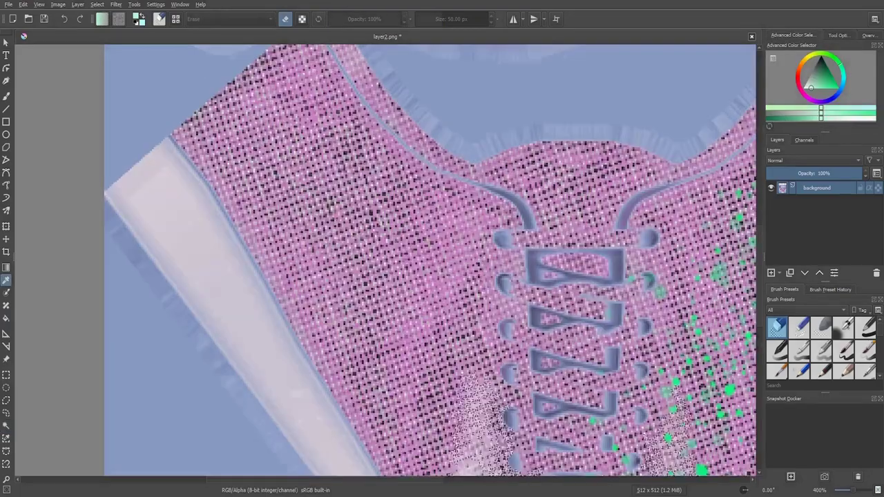
pyautogui.press('p')
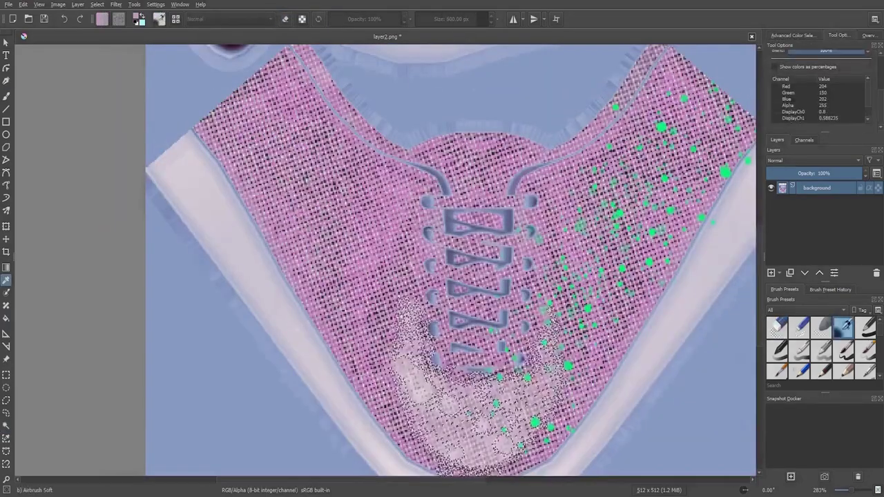
pyautogui.press('f')
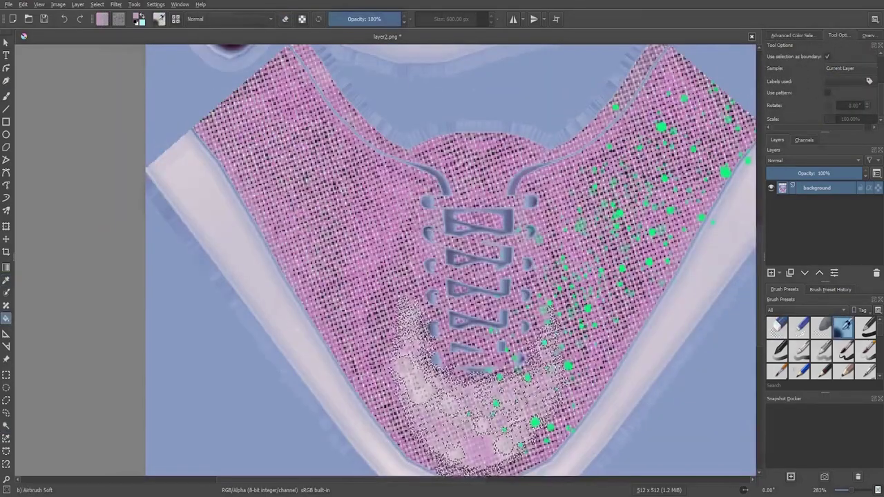
pyautogui.click(5, 425)
pyautogui.click(498, 421)
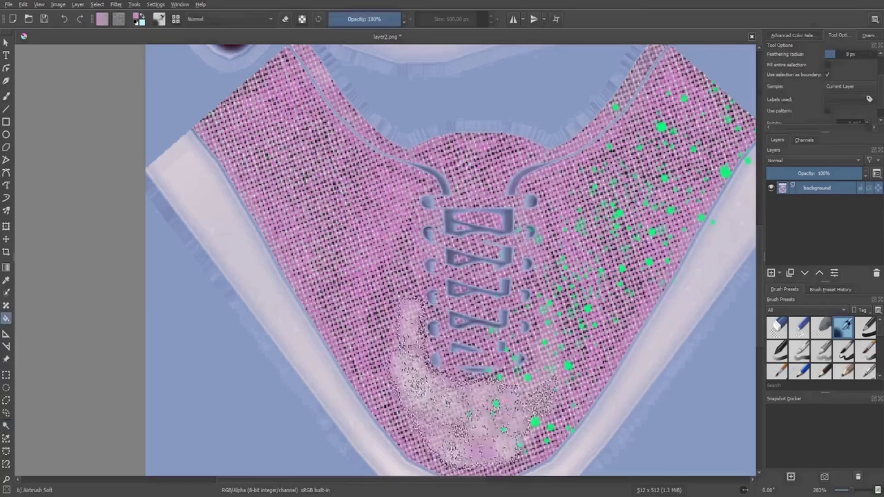
pyautogui.press('f')
pyautogui.click(491, 429)
pyautogui.press('-')
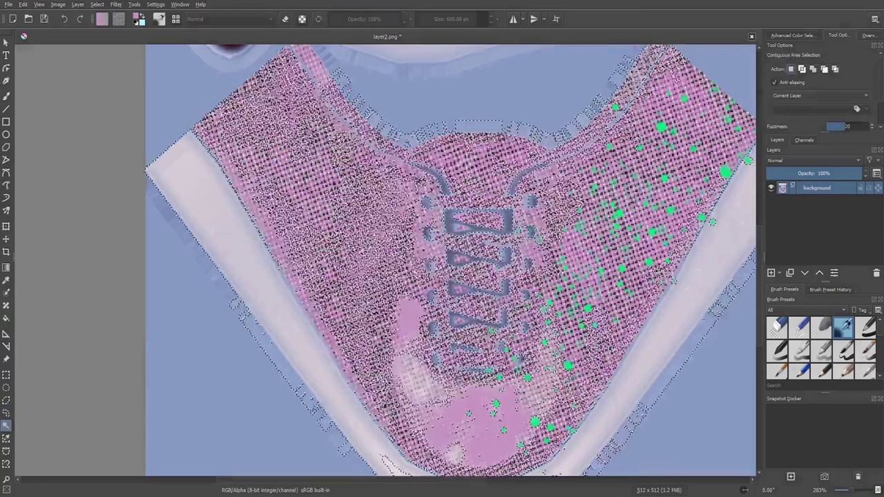
pyautogui.press('-')
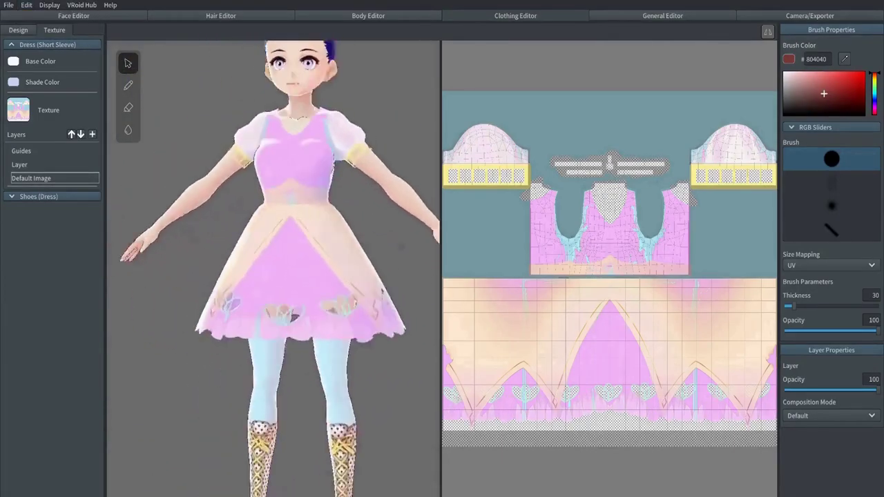
# Set the brush colour to light pink F4B9F9 and turn the dress to inspect it.
pyautogui.scroll(5, 551, 281)
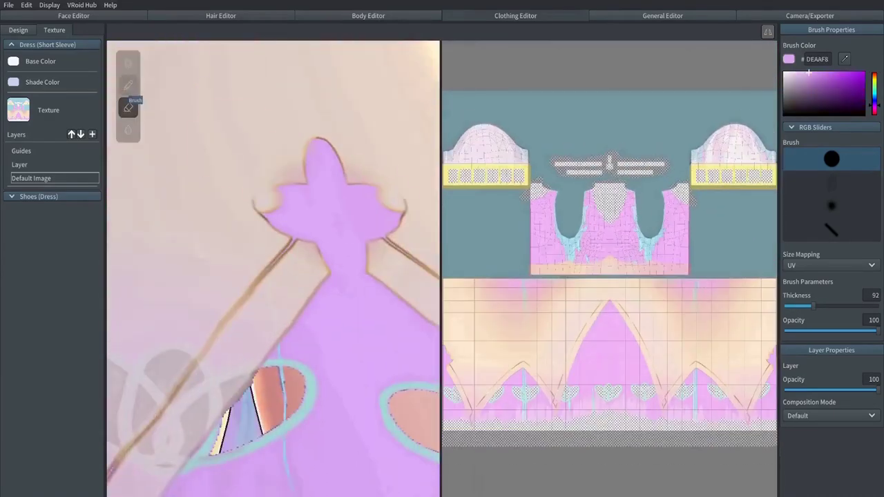
pyautogui.click(804, 72)
pyautogui.scroll(1, 290, 206)
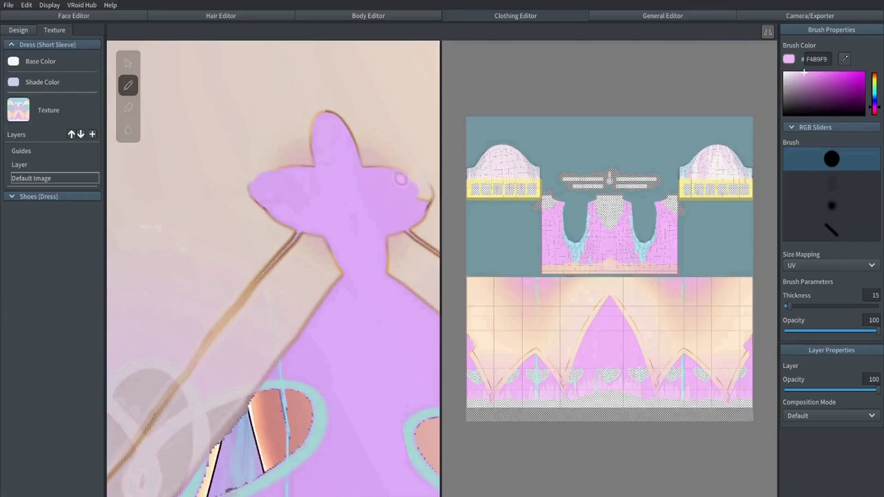
pyautogui.moveTo(424, 187); pyautogui.dragTo(379, 227)
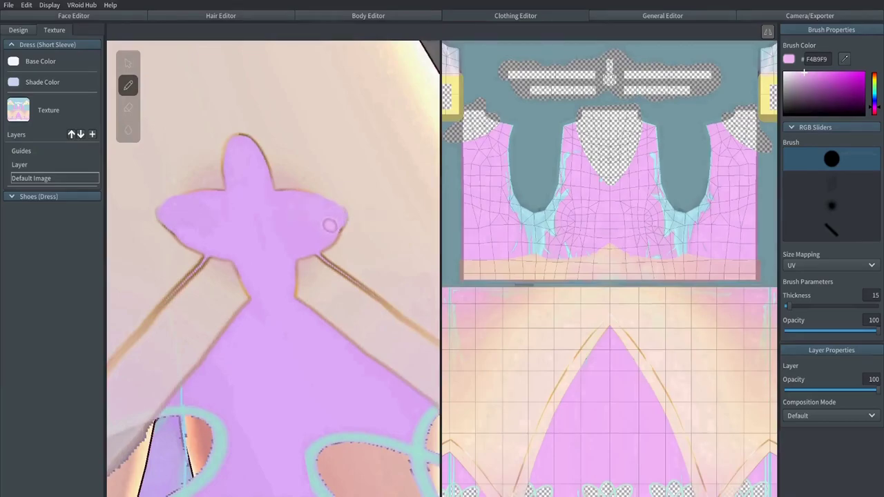
pyautogui.scroll(-2, 329, 226)
pyautogui.scroll(-5, 193, 166)
pyautogui.scroll(8, 333, 286)
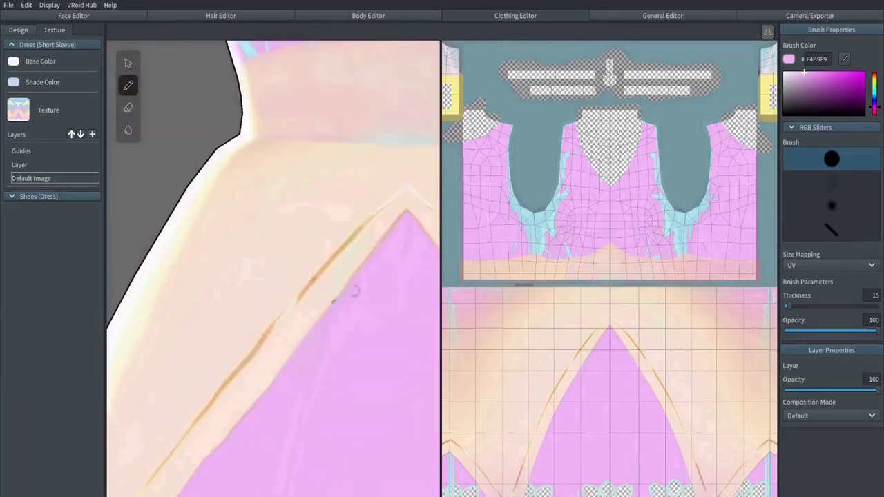
# Try the large soft-edged brush, then return to the hard round brush.
pyautogui.click(832, 205)
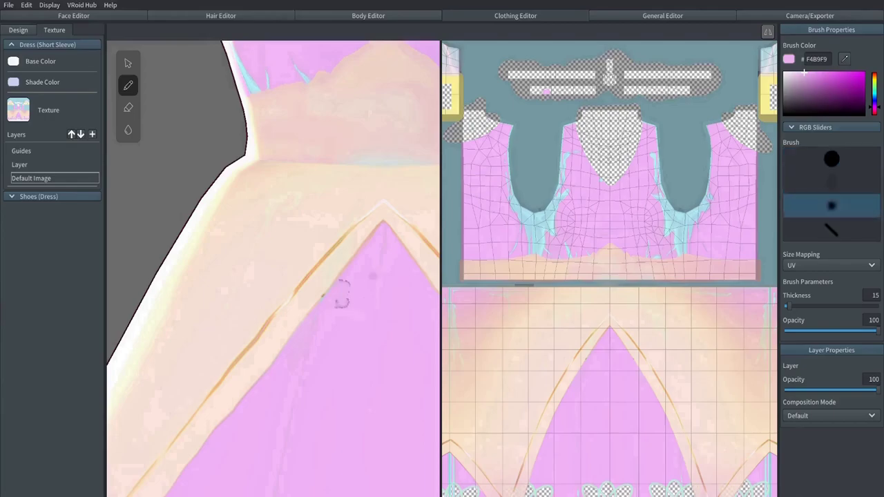
pyautogui.scroll(3, 352, 387)
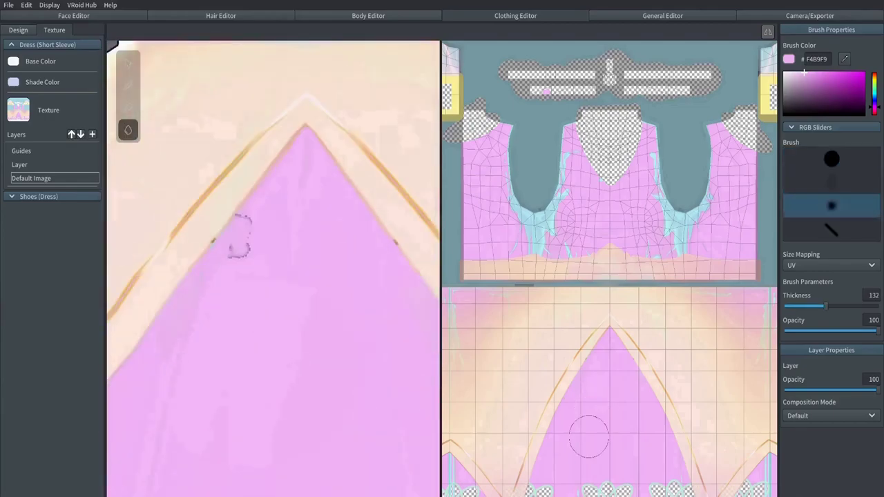
pyautogui.click(831, 159)
pyautogui.scroll(1, 253, 277)
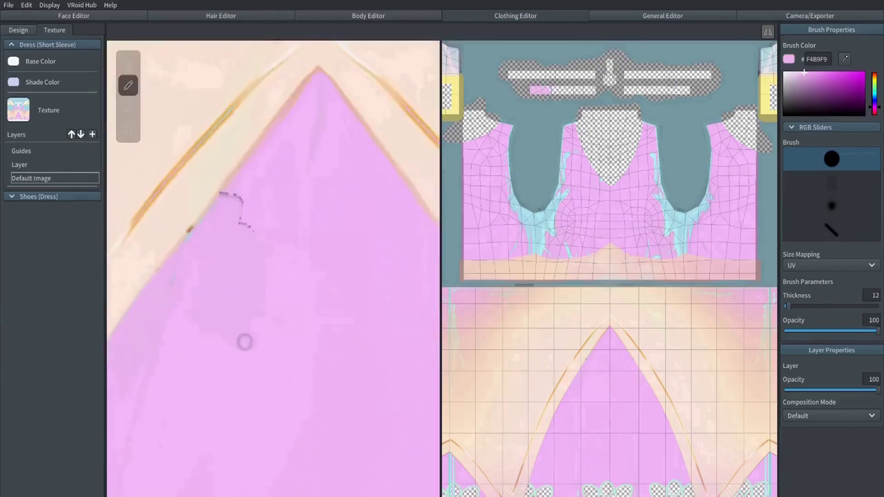
pyautogui.scroll(-5, 244, 269)
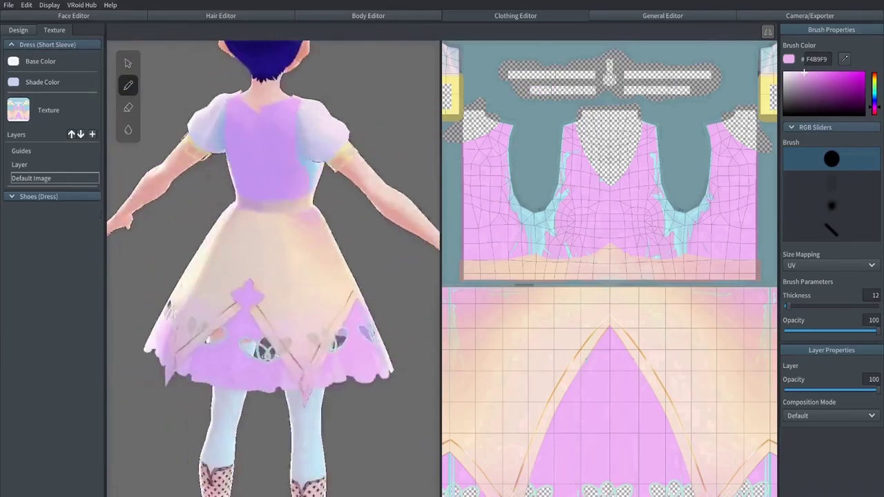
pyautogui.scroll(5, 176, 337)
pyautogui.scroll(-2, 177, 338)
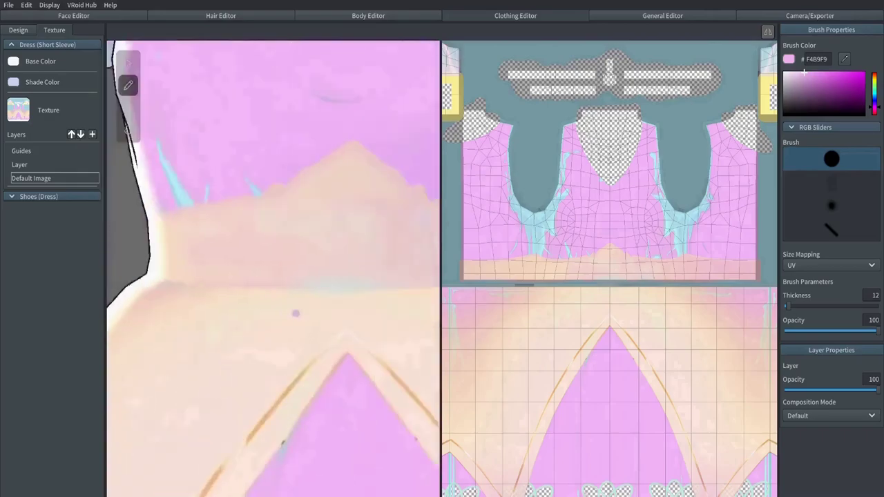
pyautogui.scroll(-3, 296, 312)
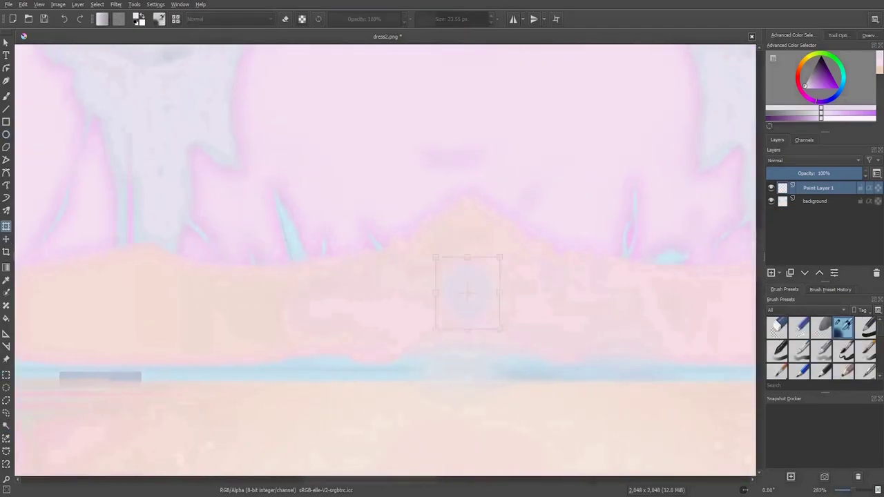
# Switch to the soft airbrush for the bodice waist touch-up.
pyautogui.press('b')
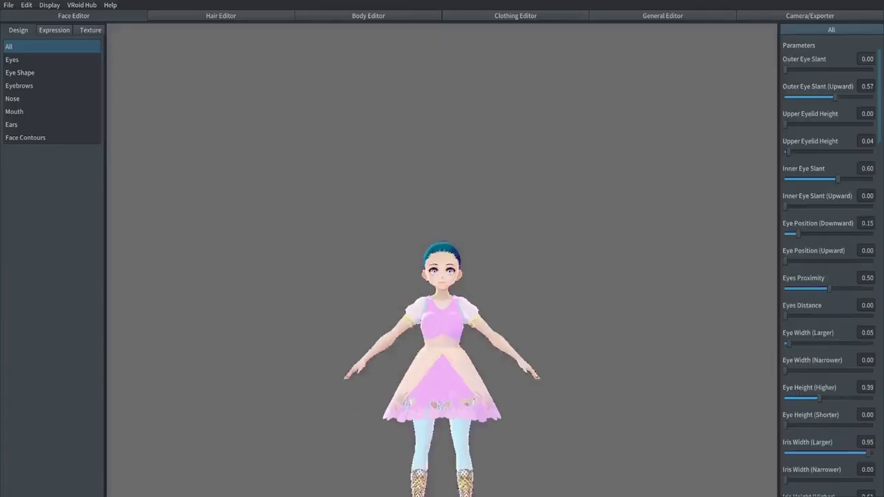
# Open VRoid Studio's Texture view to reload the model with the updated dress texture.
pyautogui.click(53, 29)
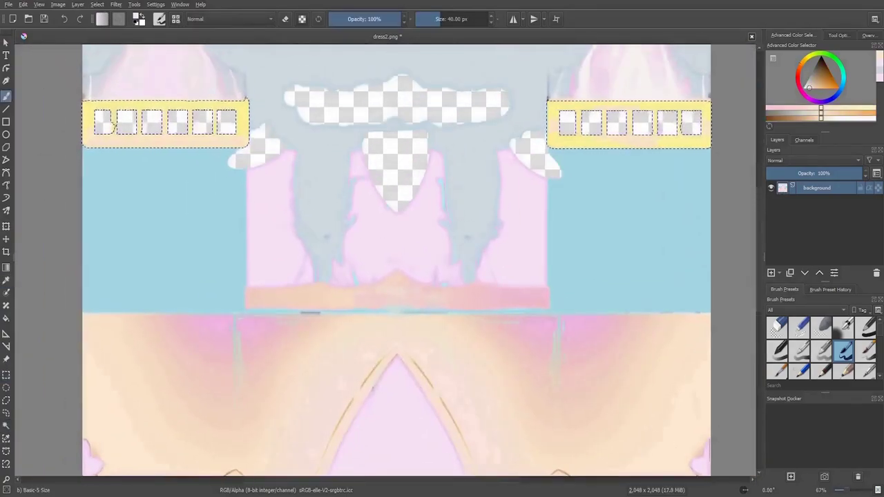
# Paint a faint darker shading stroke across the selected yellow band of the dress texture.
pyautogui.moveTo(105, 125); pyautogui.dragTo(246, 123)
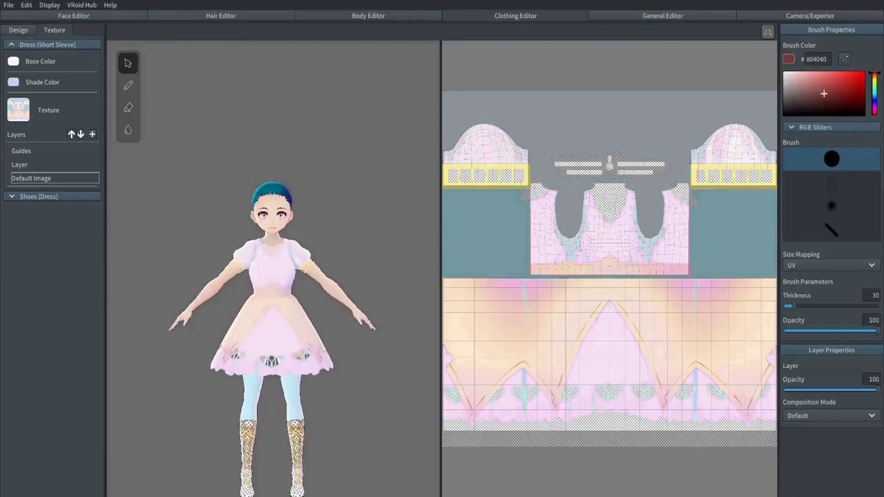
# Open VRoid Studio's File menu after reviewing the updated dress.
pyautogui.click(9, 5)
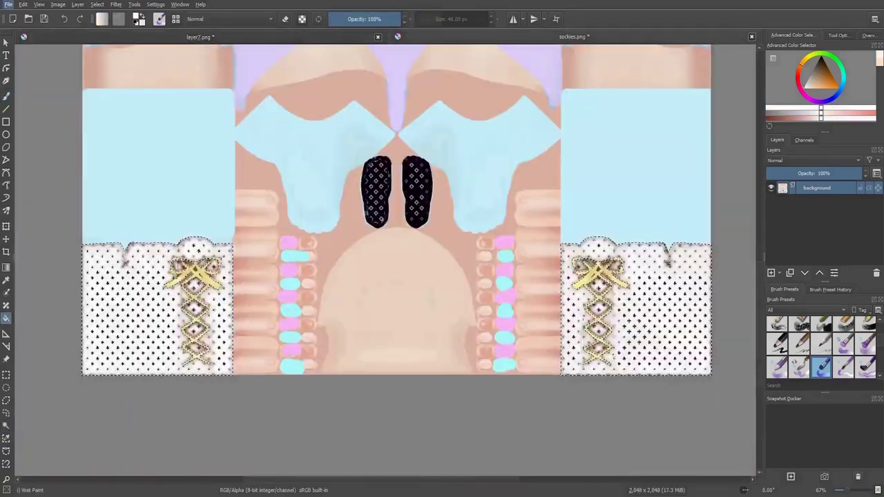
# Save the boot texture sockies.png in Krita.
pyautogui.hotkey('ctrl', 's')
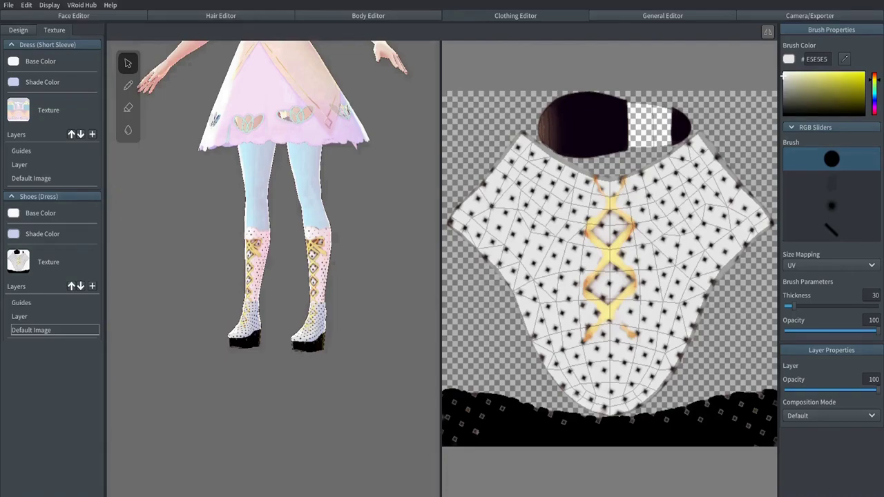
# Paint yellow lace strands near the collar and hem of the shoe texture, dabbing orange on the top end.
pyautogui.press('Delete')
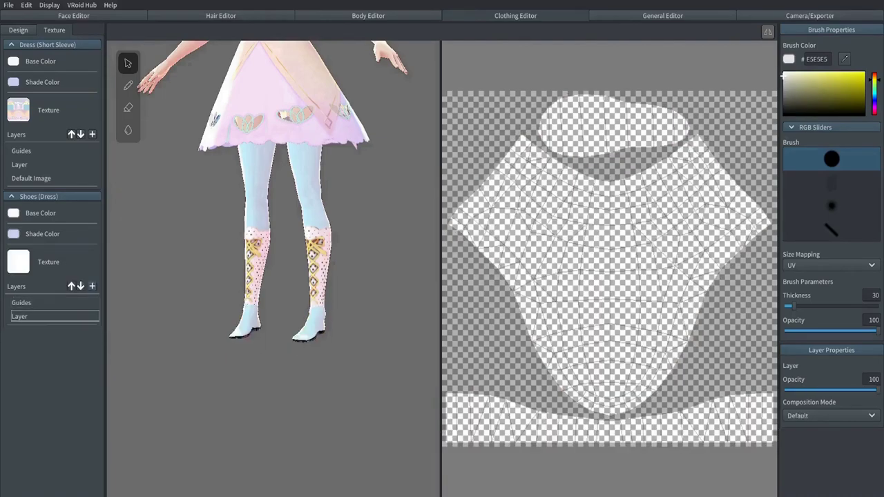
pyautogui.hotkey('ctrl', 'z')
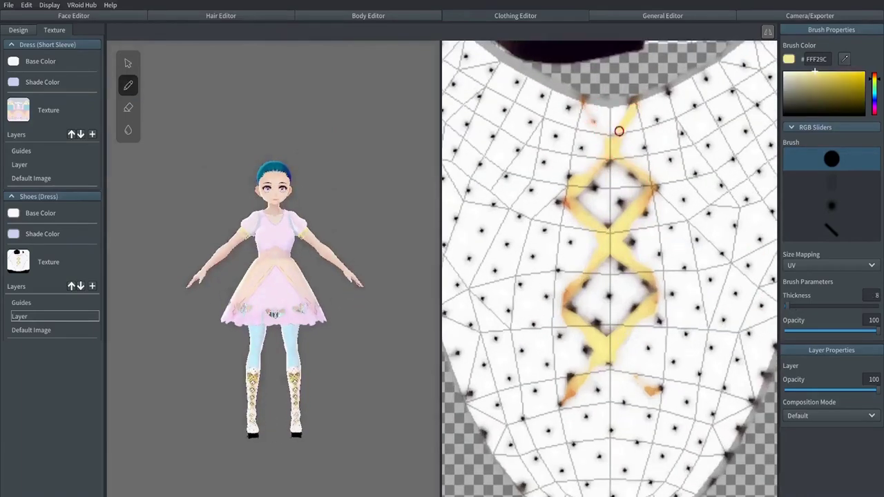
pyautogui.moveTo(584, 100); pyautogui.dragTo(608, 156)
pyautogui.moveTo(619, 347); pyautogui.dragTo(649, 388)
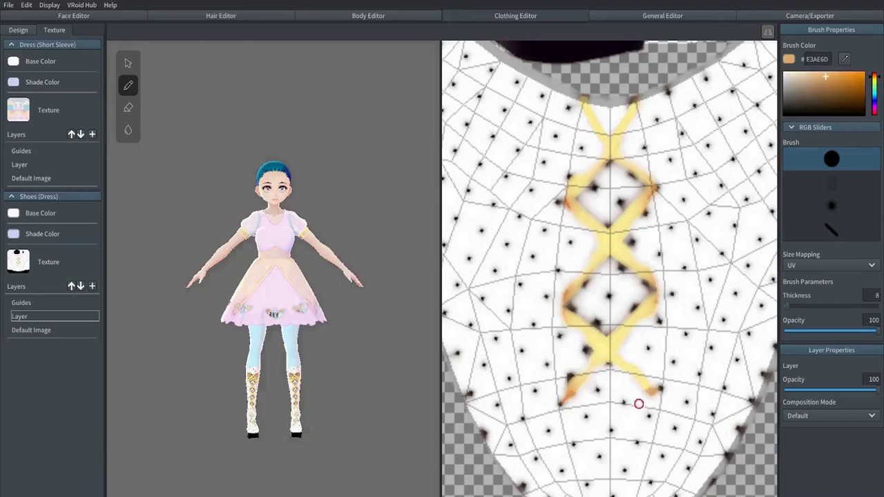
pyautogui.click(587, 105)
# Shade the top-left lace strand orange and pick light yellow FEF19C for the lacing.
pyautogui.press('g')
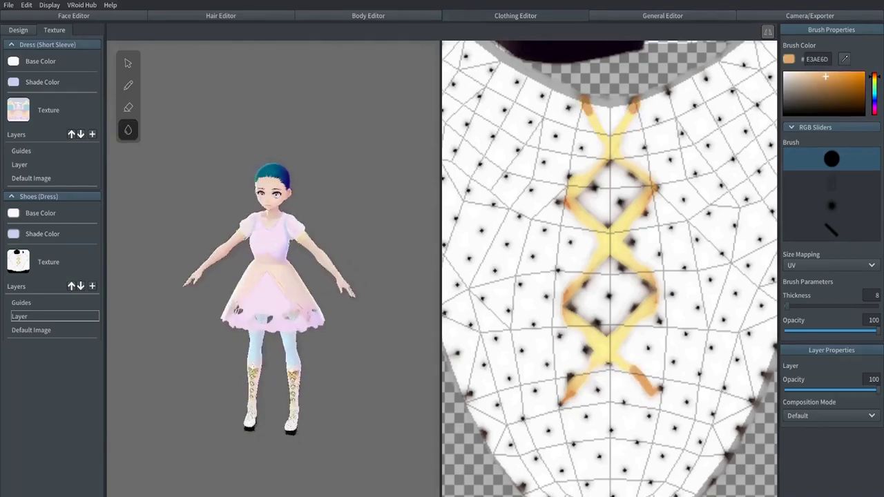
pyautogui.scroll(5, 289, 290)
pyautogui.scroll(-2, 289, 290)
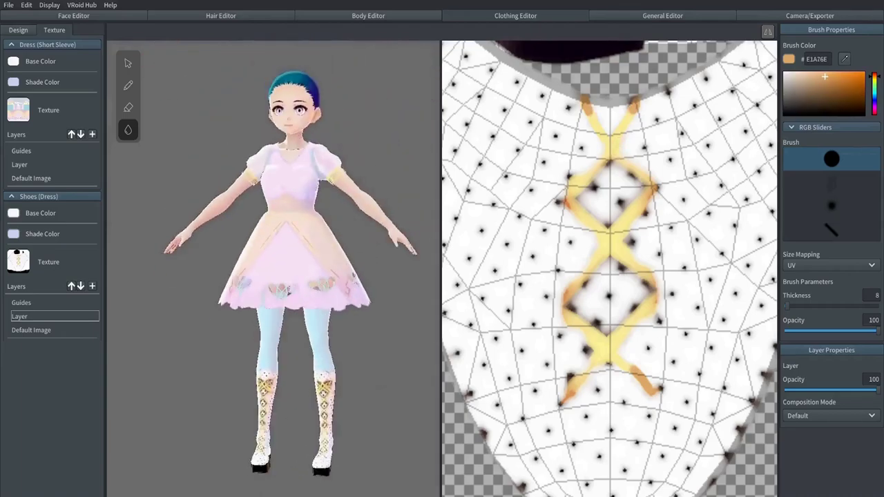
pyautogui.press('b')
pyautogui.moveTo(587, 107); pyautogui.dragTo(598, 138)
pyautogui.press('g')
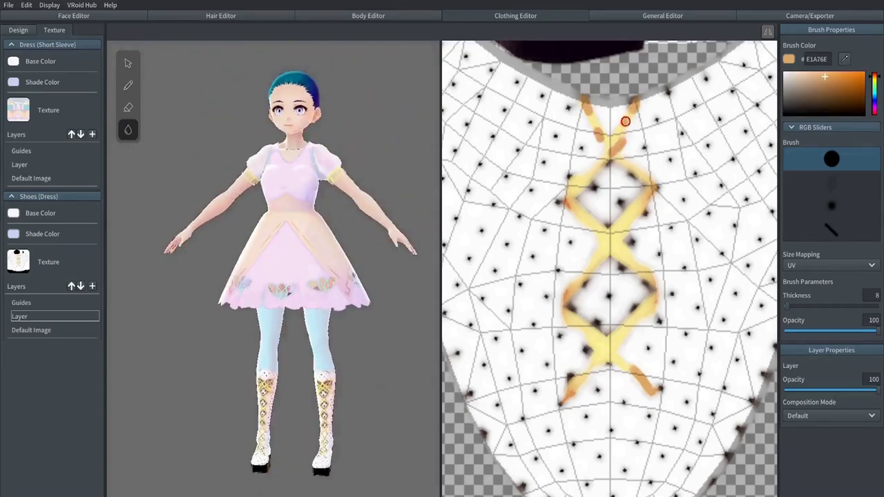
pyautogui.keyDown('alt'); pyautogui.click(624, 121); pyautogui.keyUp('alt')
# Sample white and muted yellow EBE189 from the boot texture to refine the lacing highlights.
pyautogui.press('b')
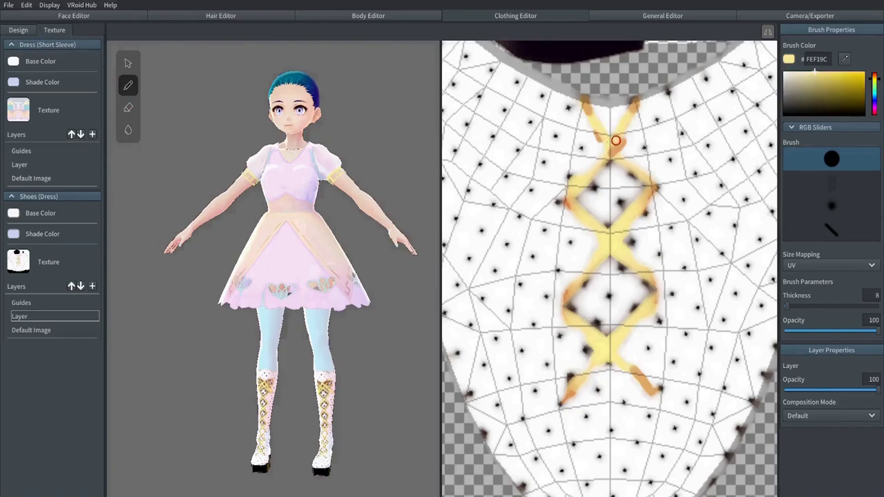
pyautogui.press('g')
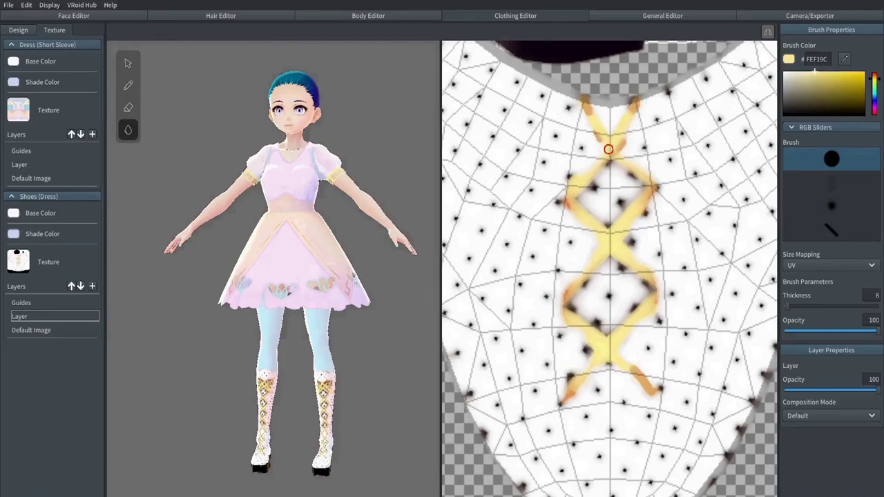
pyautogui.press('b')
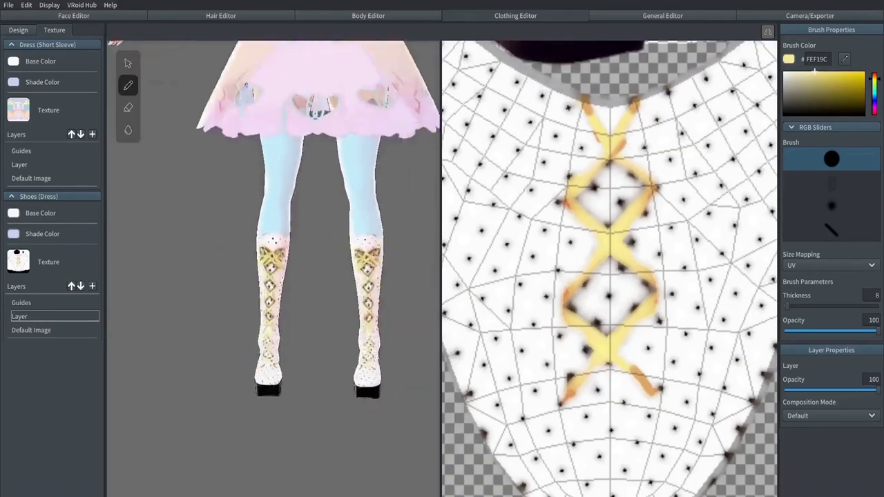
pyautogui.scroll(3, 611, 262)
pyautogui.keyDown('alt'); pyautogui.click(634, 78); pyautogui.keyUp('alt')
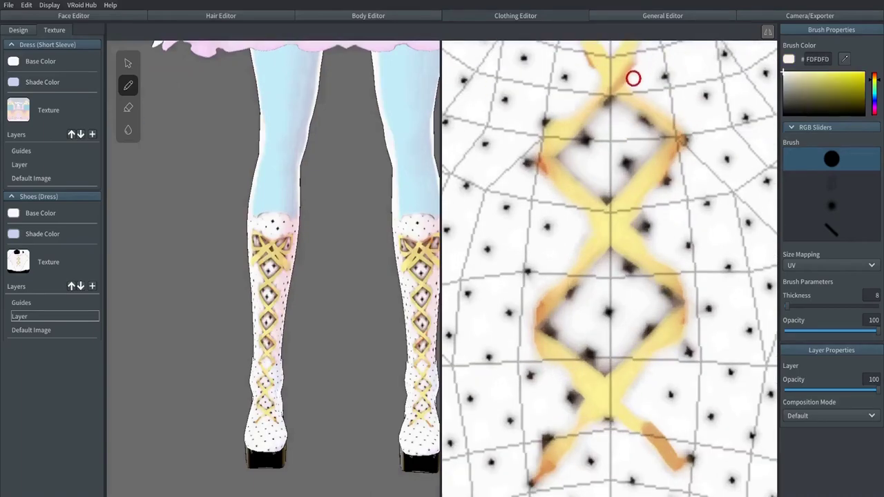
pyautogui.press('g')
pyautogui.scroll(-1, 663, 122)
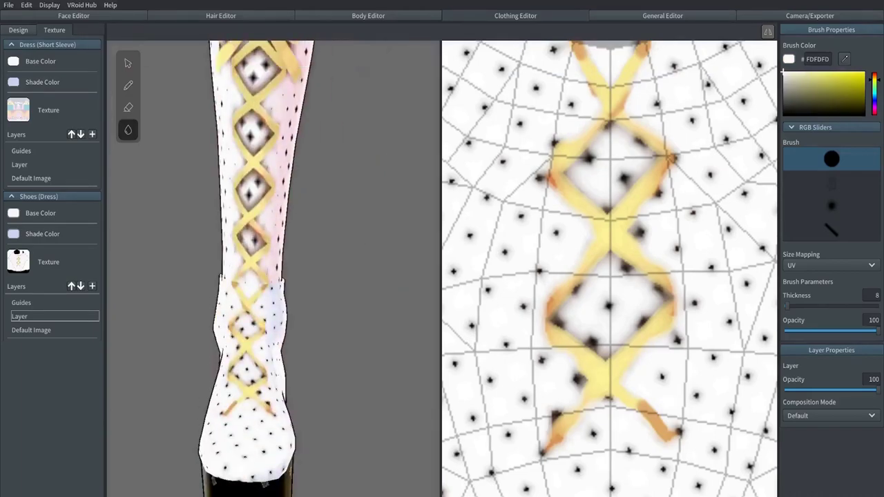
pyautogui.keyDown('alt'); pyautogui.click(637, 284); pyautogui.keyUp('alt')
pyautogui.scroll(-2, 638, 284)
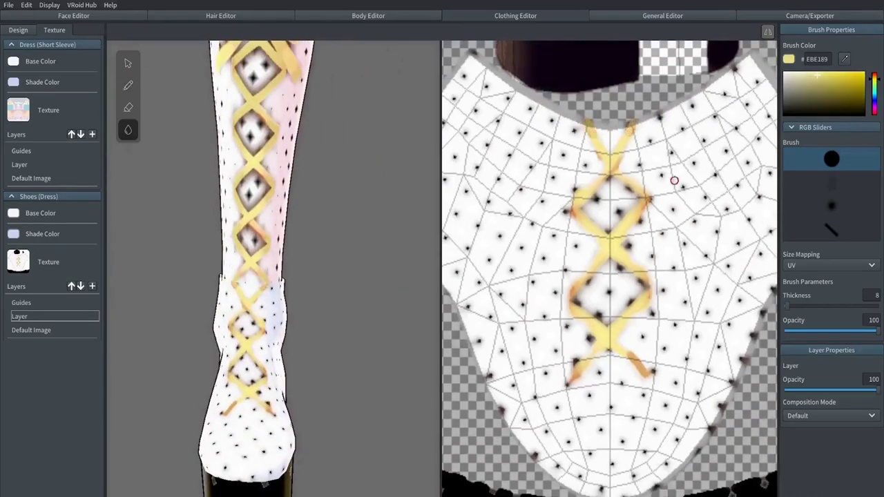
pyautogui.scroll(-1, 593, 140)
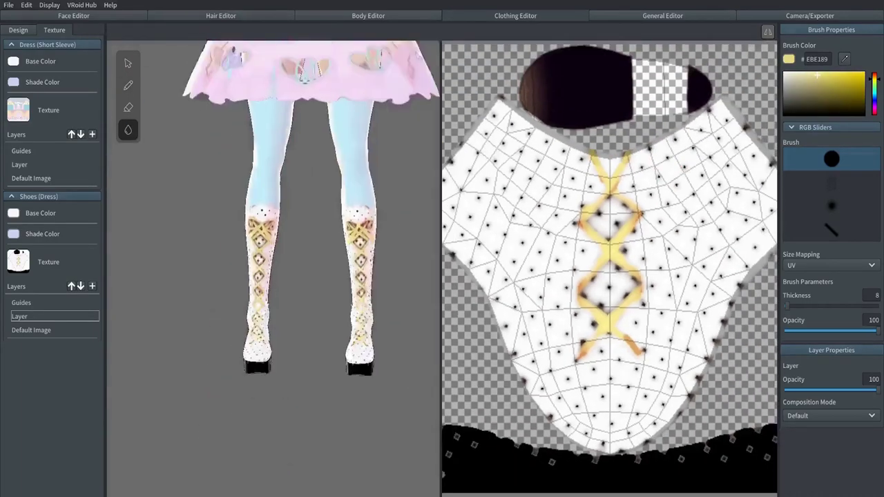